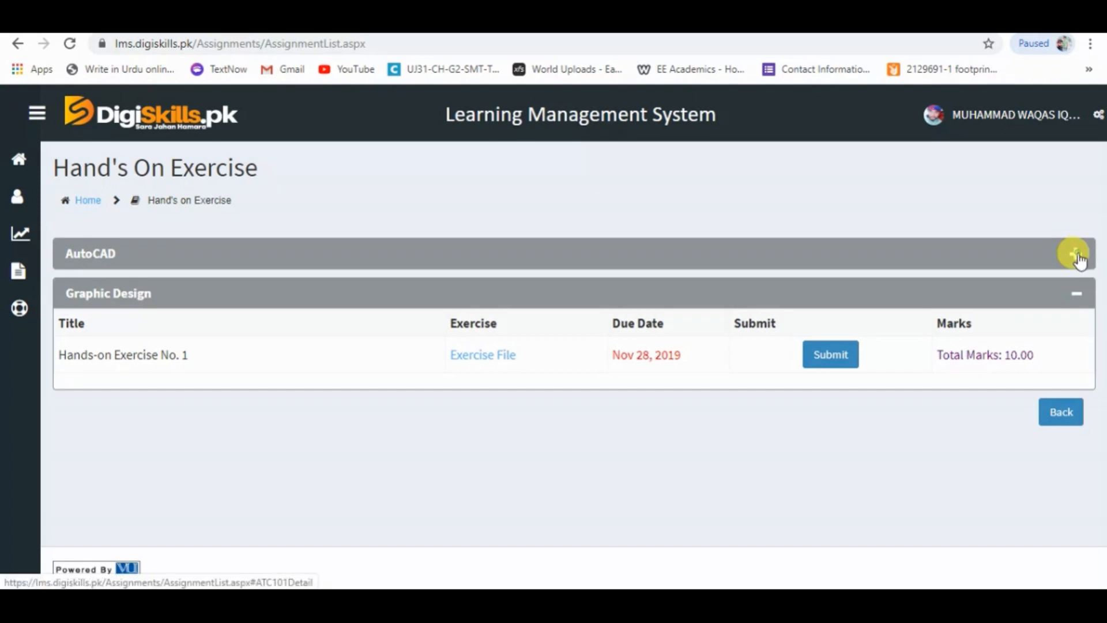
Step: Download the AutoCAD Hands-on Exercise No.1 file as Batch-05_ATC101_1.pdf and open it
{"action": "left_click_drag", "start_coordinate": [712, 323], "coordinate": [611, 321]}
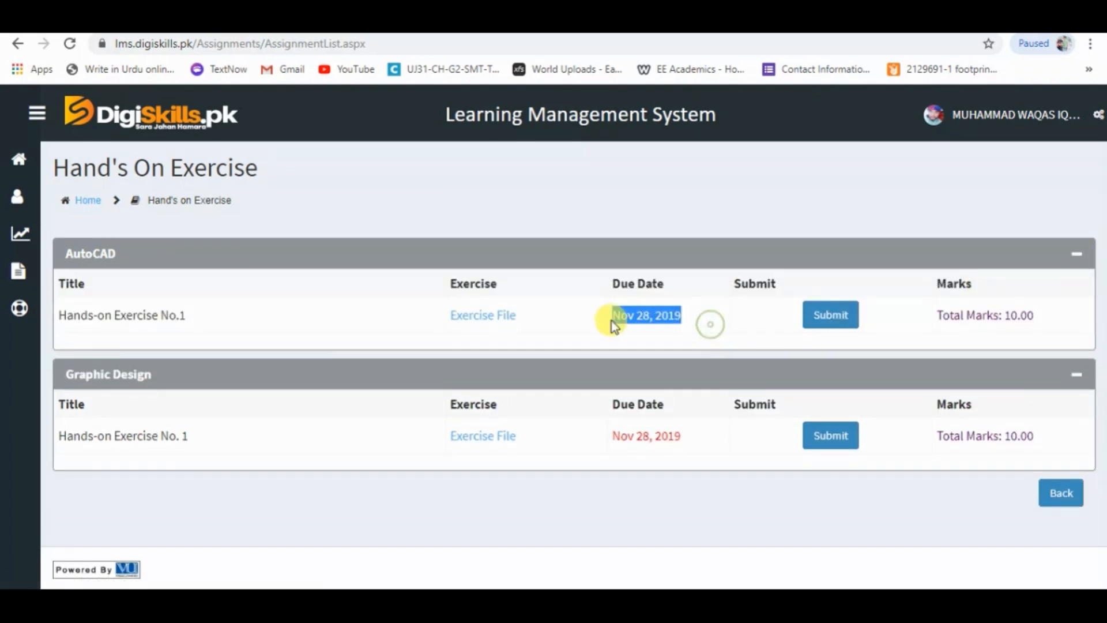
{"action": "left_click", "coordinate": [590, 320]}
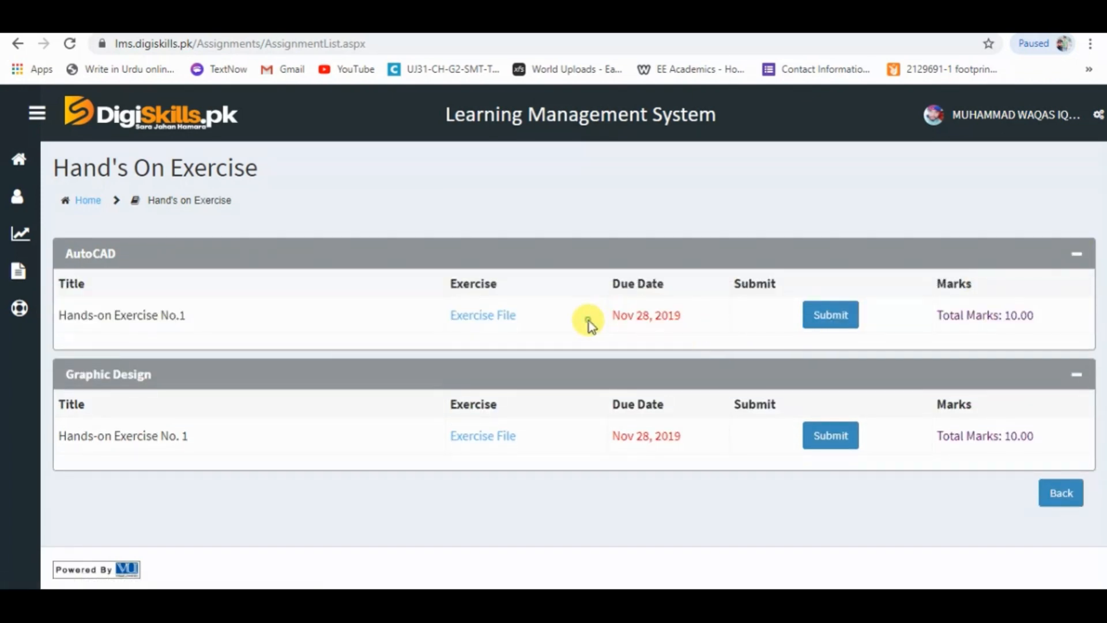
{"action": "left_click", "coordinate": [498, 322]}
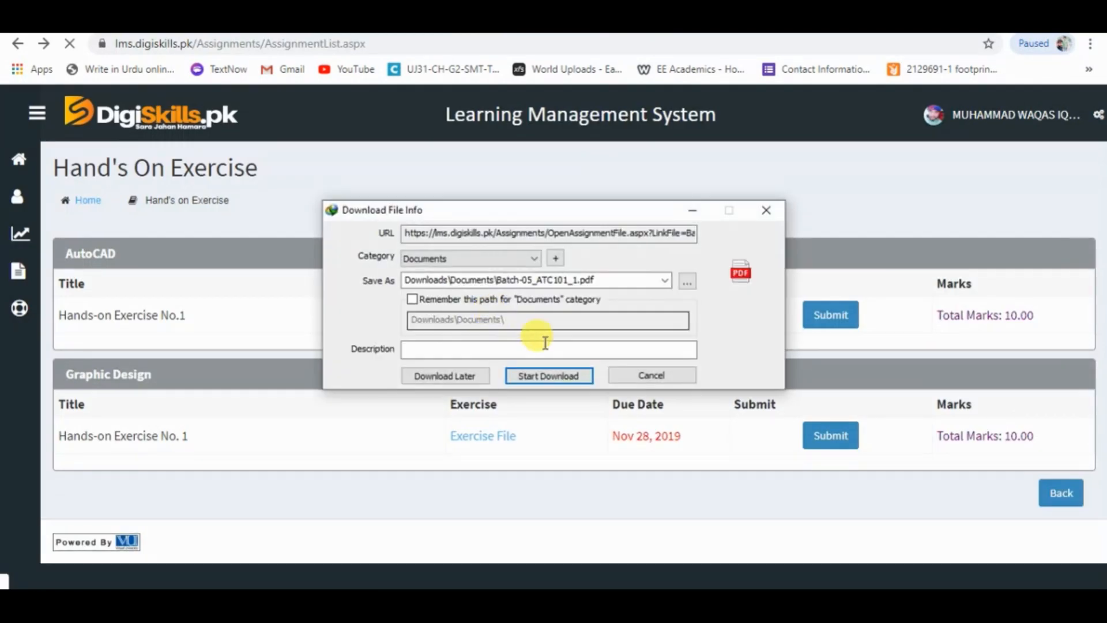
{"action": "left_click", "coordinate": [538, 375]}
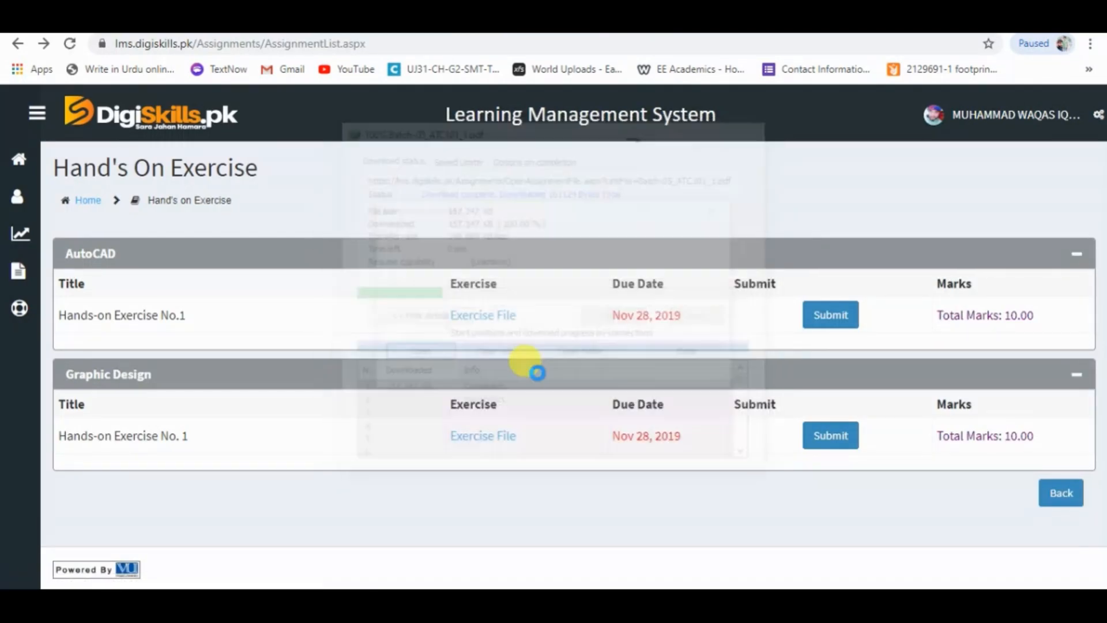
{"action": "left_click", "coordinate": [424, 358]}
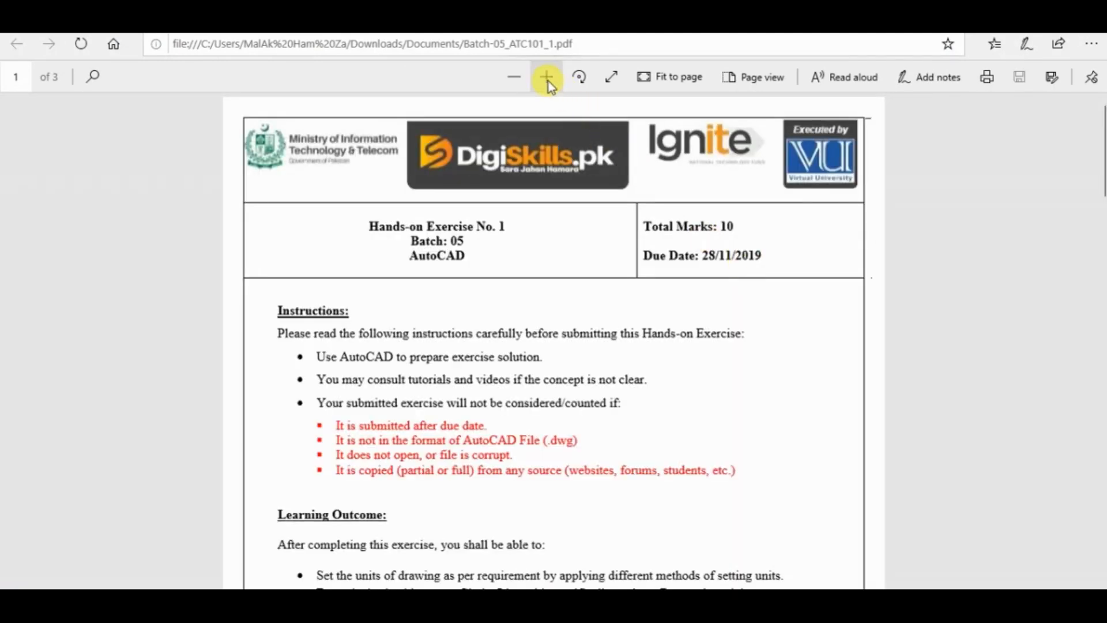
Step: Highlight the exercise heading "Hands-on Exercise No. 1, Batch: 05, AutoCAD" in yellow
{"action": "left_click", "coordinate": [547, 79]}
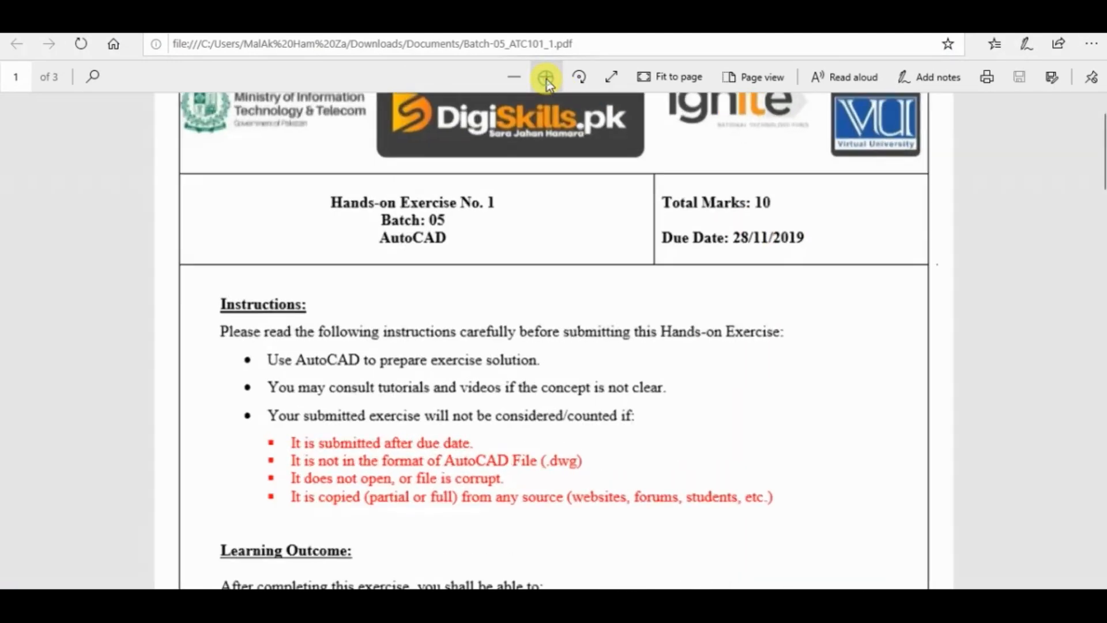
{"action": "left_click", "coordinate": [547, 78]}
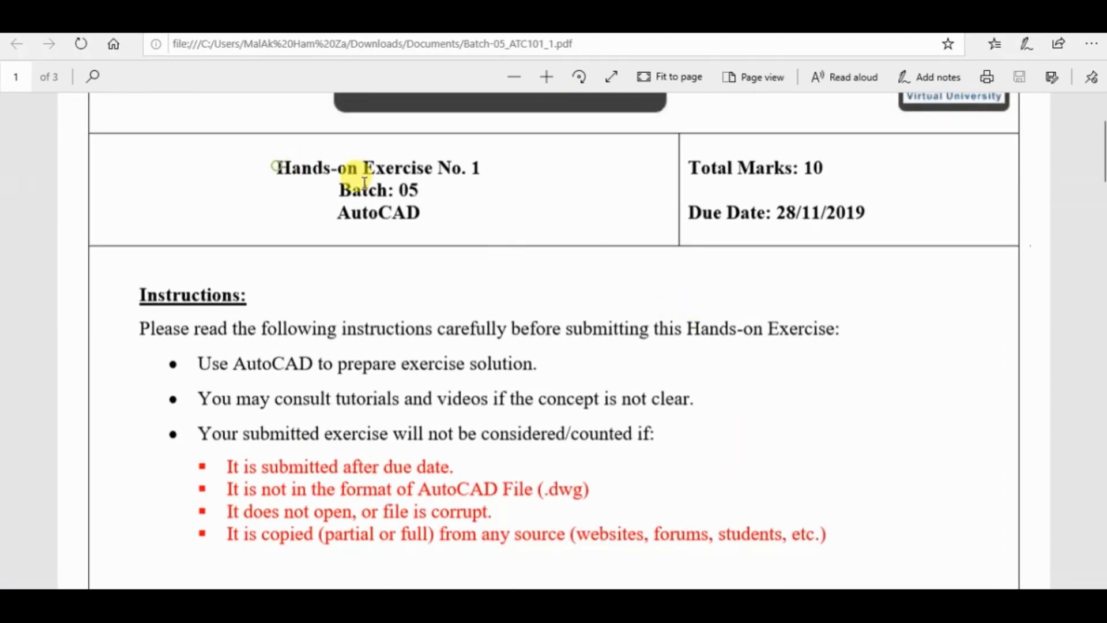
{"action": "left_click_drag", "start_coordinate": [277, 167], "coordinate": [441, 221]}
{"action": "left_click", "coordinate": [366, 247]}
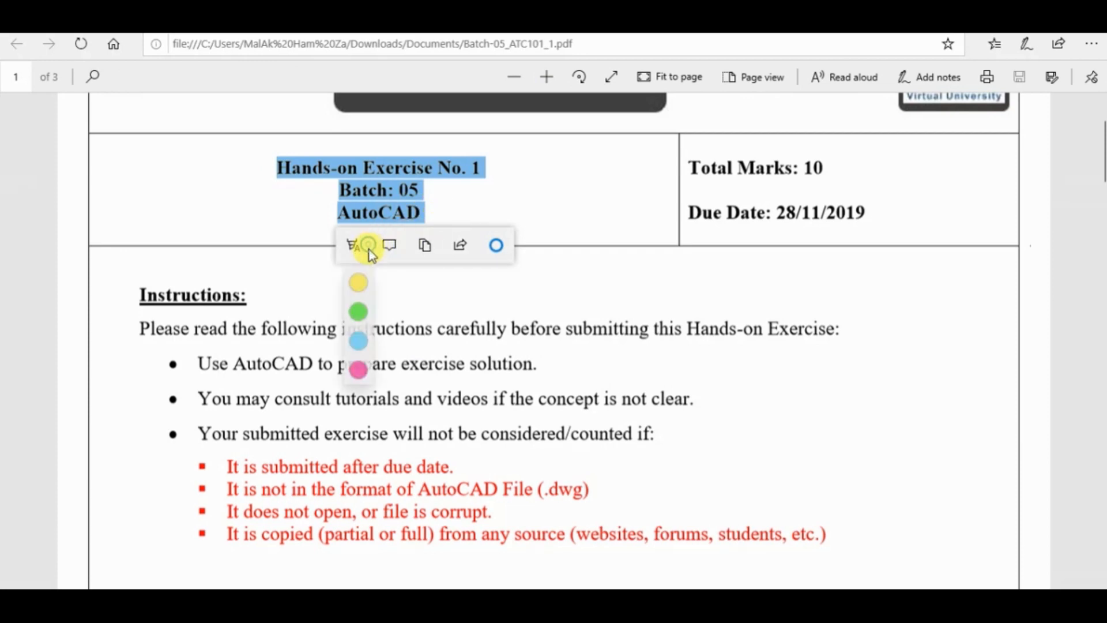
{"action": "left_click", "coordinate": [358, 291]}
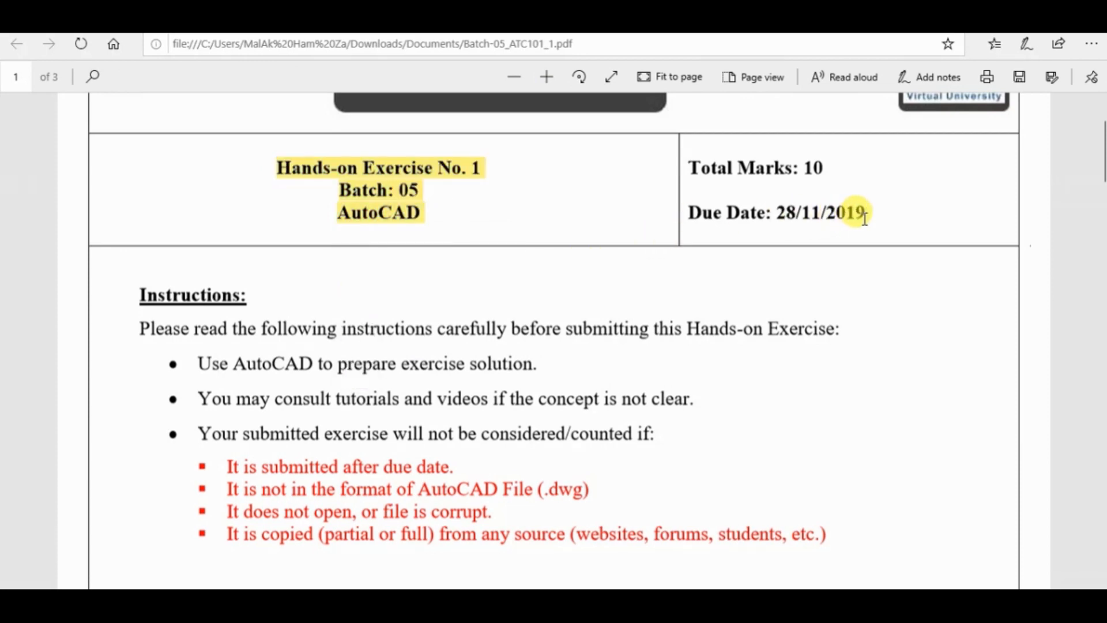
Step: Read the exercise's due date and the Instructions section on page 1
{"action": "left_click_drag", "start_coordinate": [880, 210], "coordinate": [852, 197]}
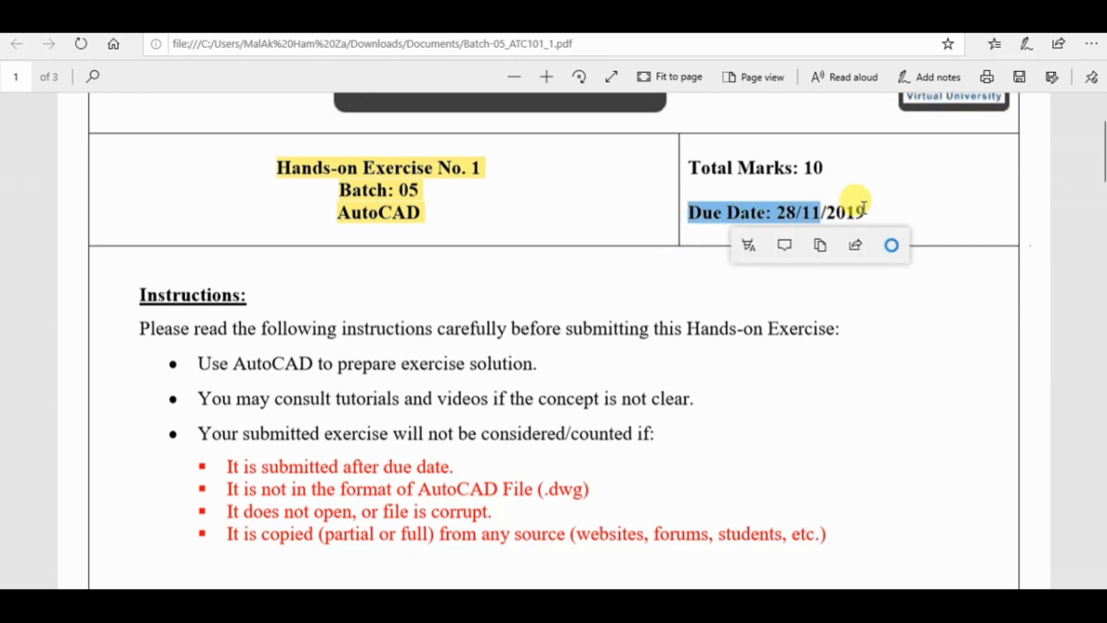
{"action": "left_click", "coordinate": [863, 206]}
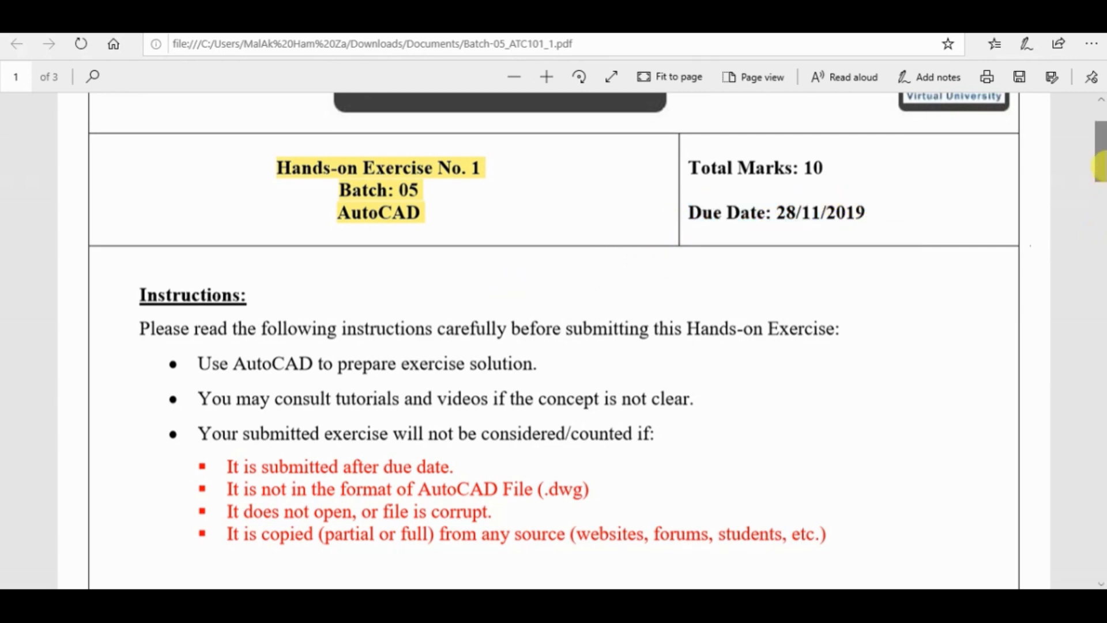
{"action": "scroll", "coordinate": [1098, 166], "scroll_direction": "down", "scroll_amount": 2}
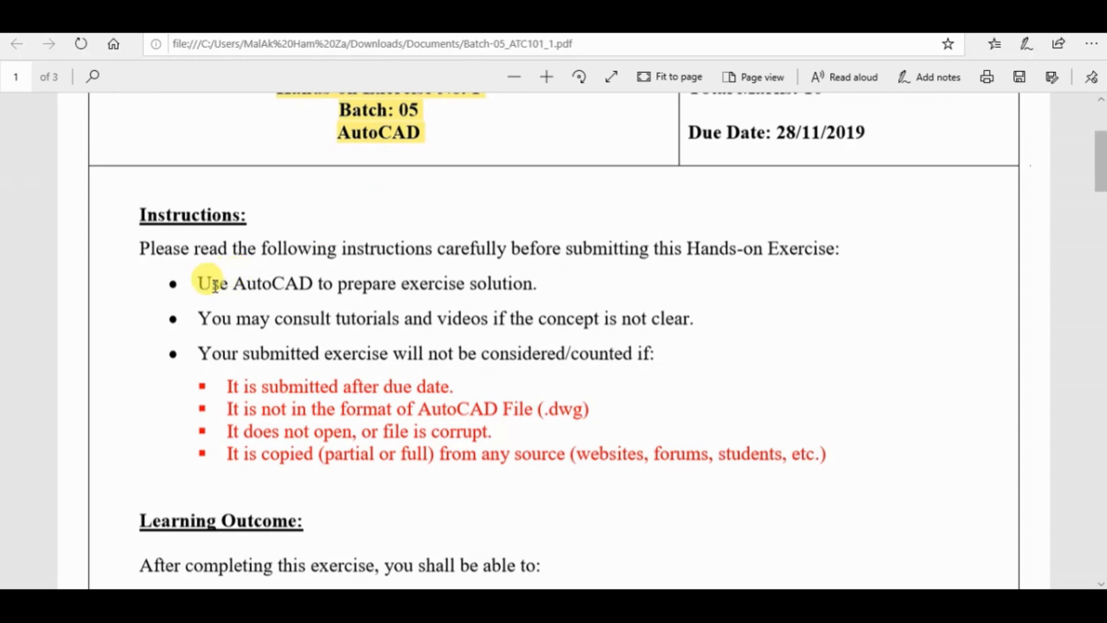
{"action": "left_click_drag", "start_coordinate": [208, 285], "coordinate": [531, 282]}
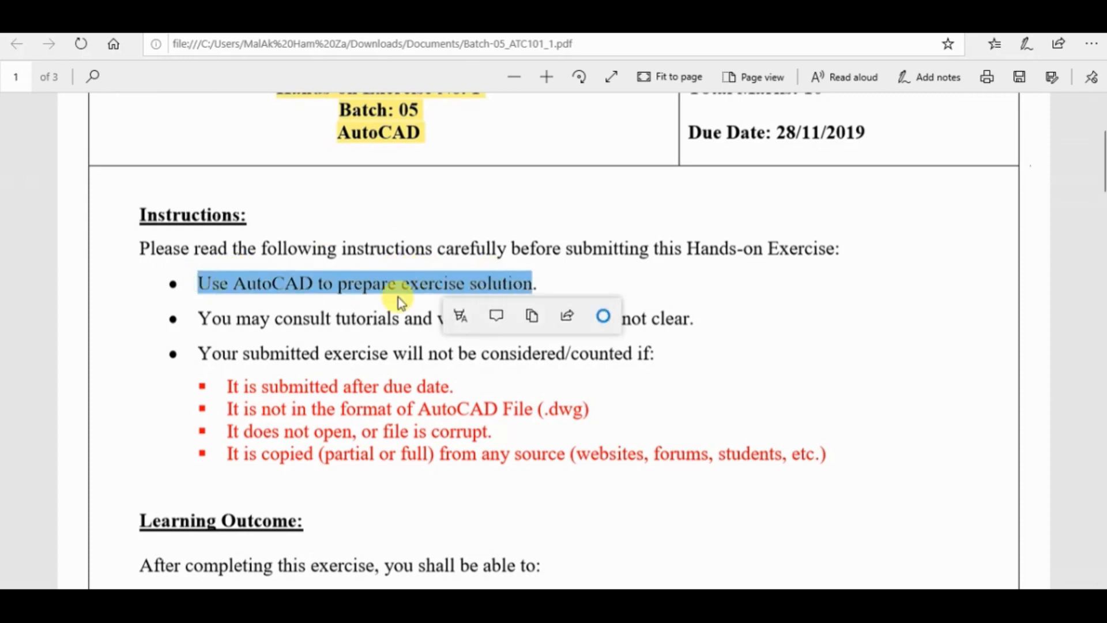
{"action": "left_click", "coordinate": [208, 326]}
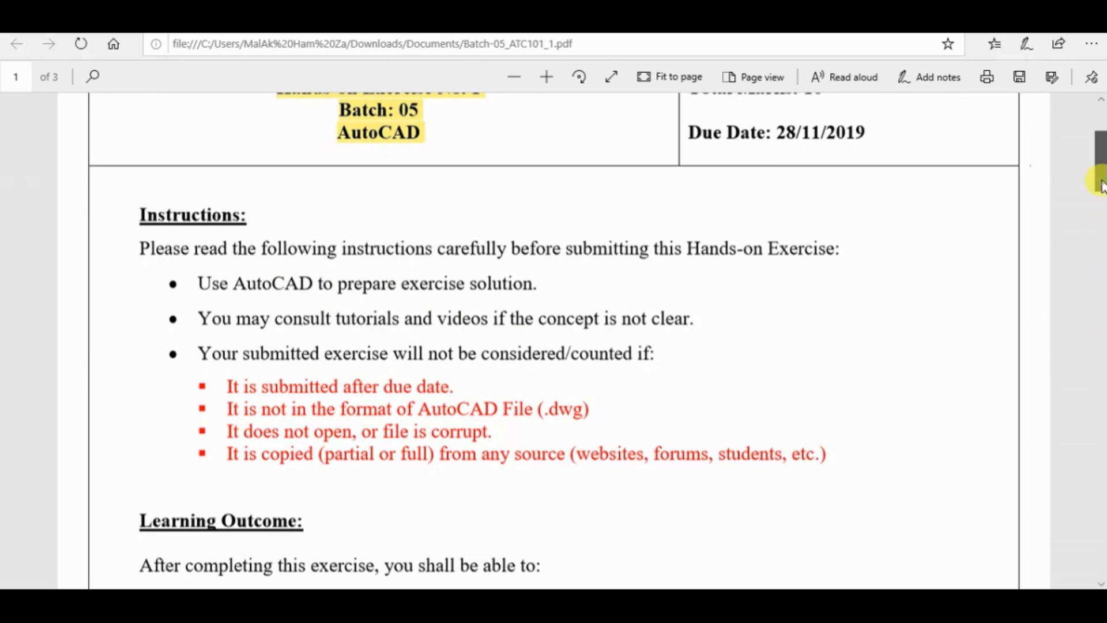
{"action": "left_click_drag", "start_coordinate": [1100, 185], "coordinate": [1099, 201]}
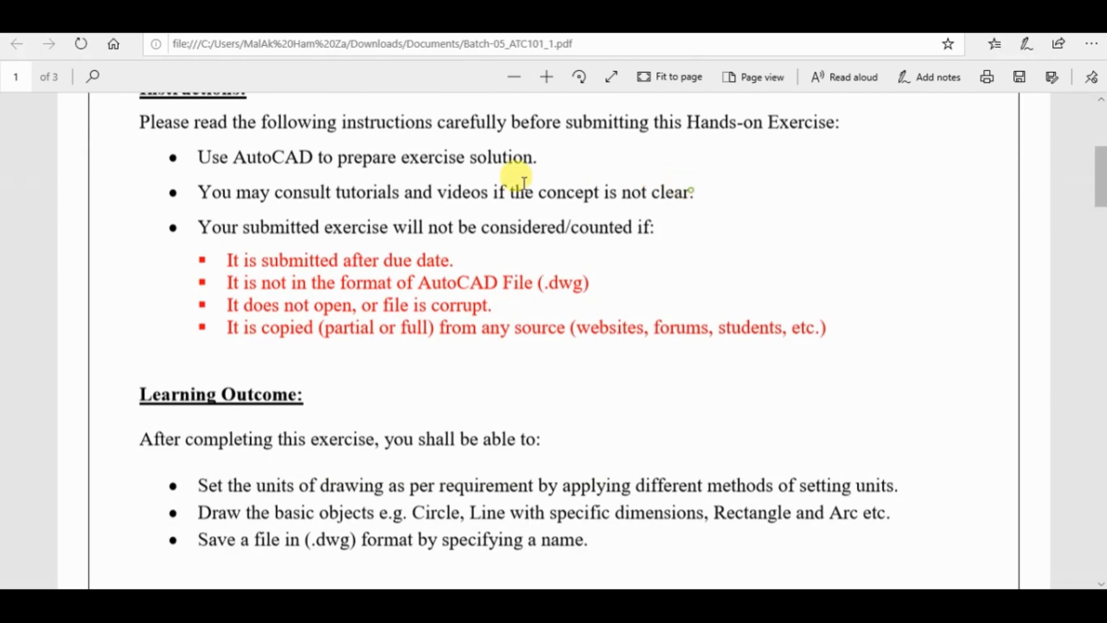
{"action": "left_click_drag", "start_coordinate": [690, 192], "coordinate": [198, 192]}
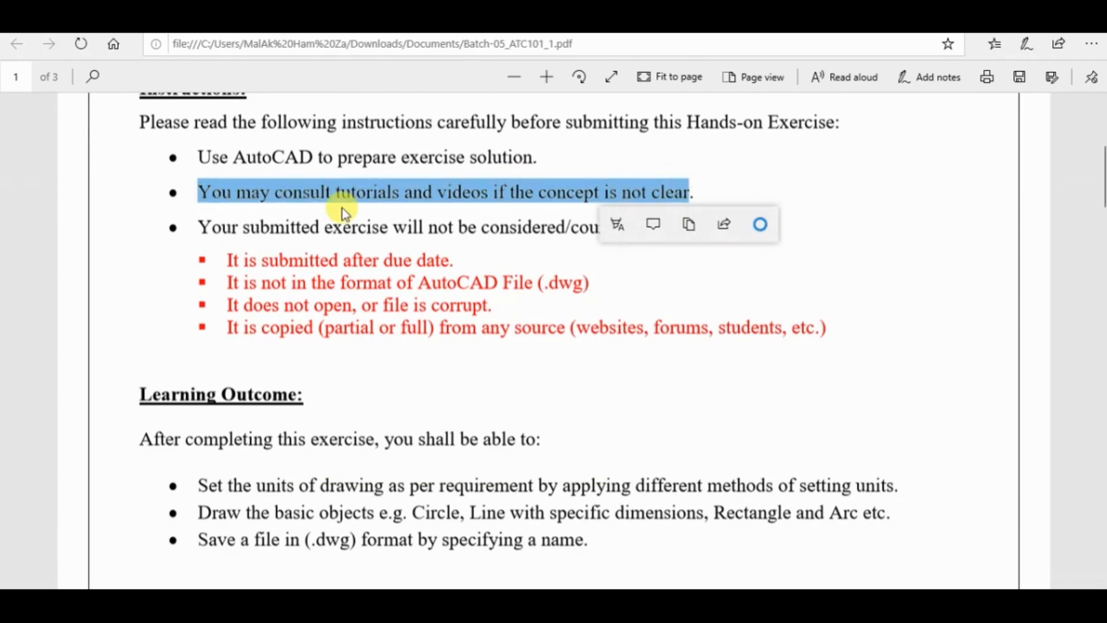
{"action": "left_click", "coordinate": [667, 256]}
Step: Read the Learning Outcome bullets about setting units, drawing basic objects and saving the file
{"action": "left_click_drag", "start_coordinate": [1099, 181], "coordinate": [1100, 205]}
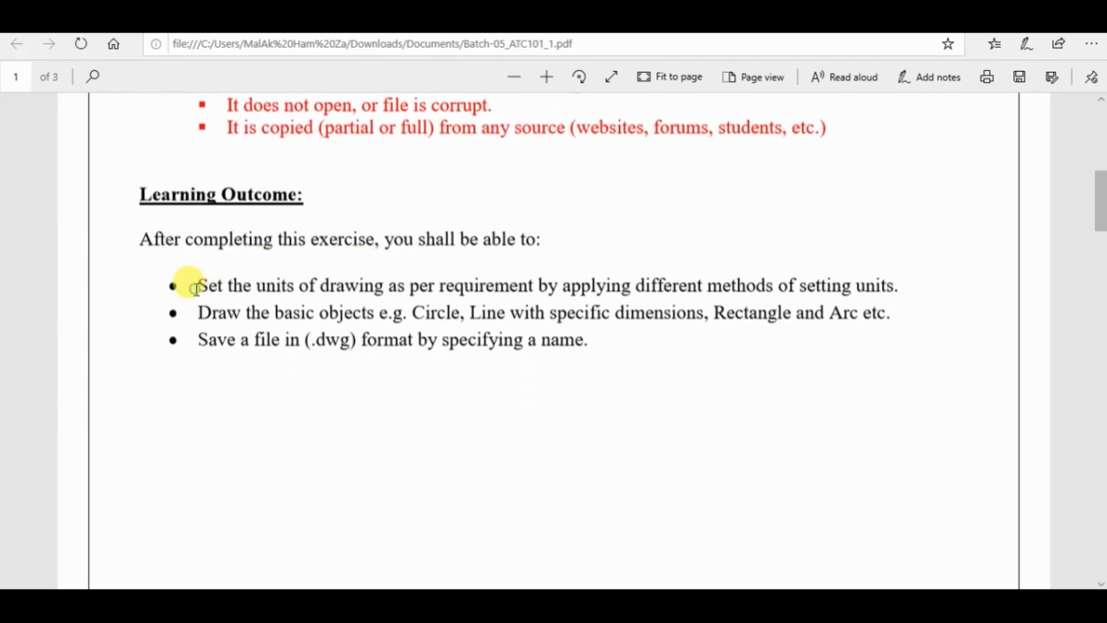
{"action": "left_click_drag", "start_coordinate": [196, 288], "coordinate": [896, 284]}
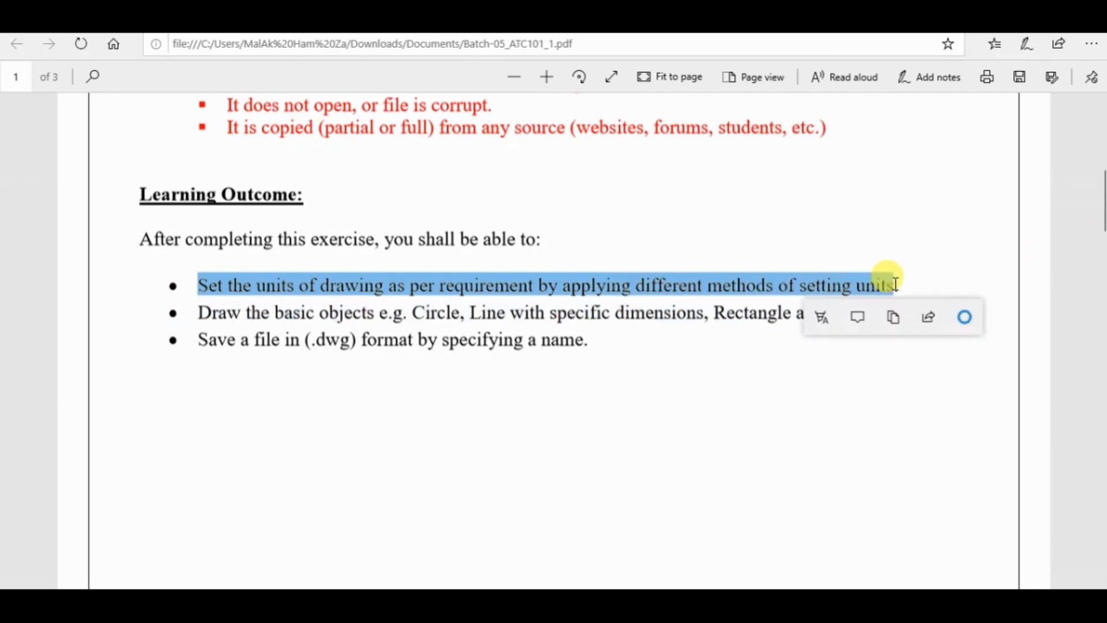
{"action": "left_click_drag", "start_coordinate": [198, 310], "coordinate": [591, 341]}
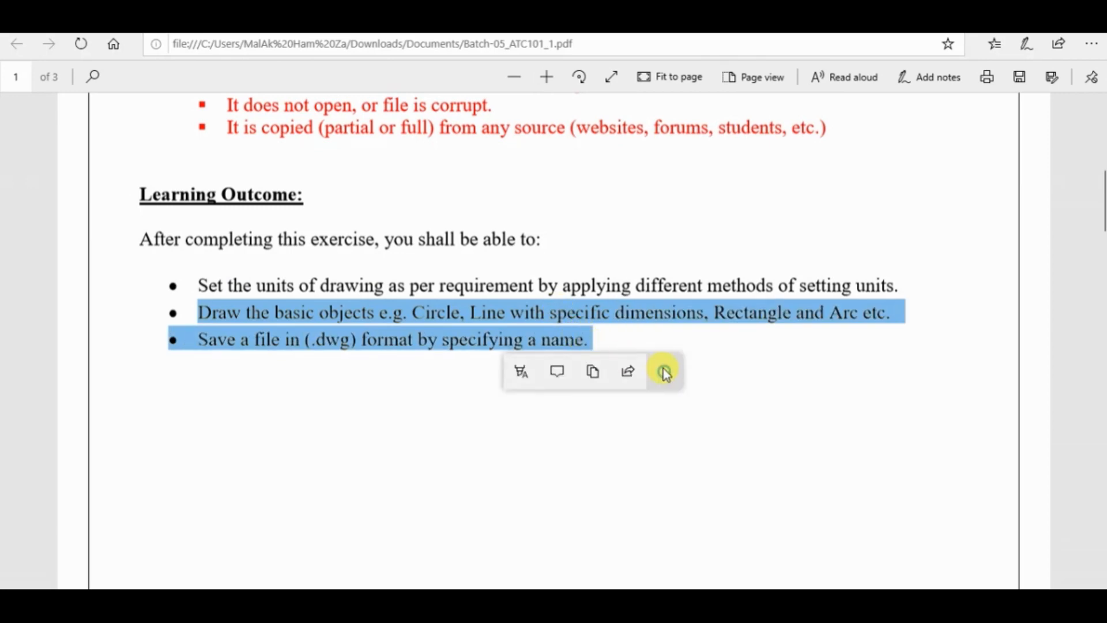
{"action": "left_click", "coordinate": [662, 371]}
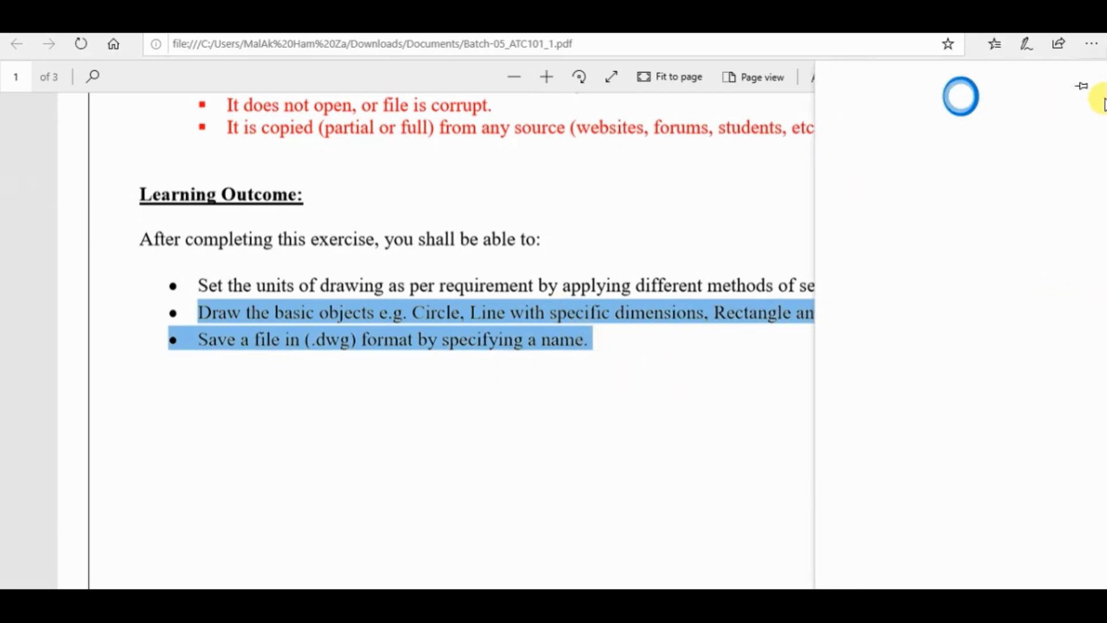
{"action": "left_click", "coordinate": [753, 170]}
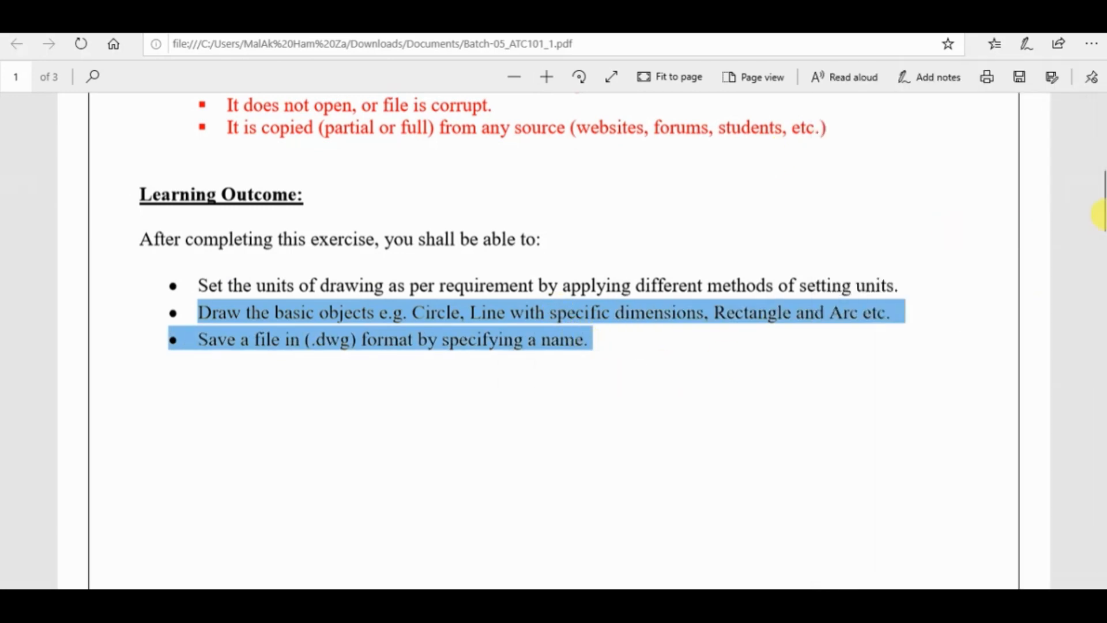
Step: Highlight the railing panel task in the Problem Statement on page 2 in green
{"action": "left_click_drag", "start_coordinate": [1100, 196], "coordinate": [1100, 292]}
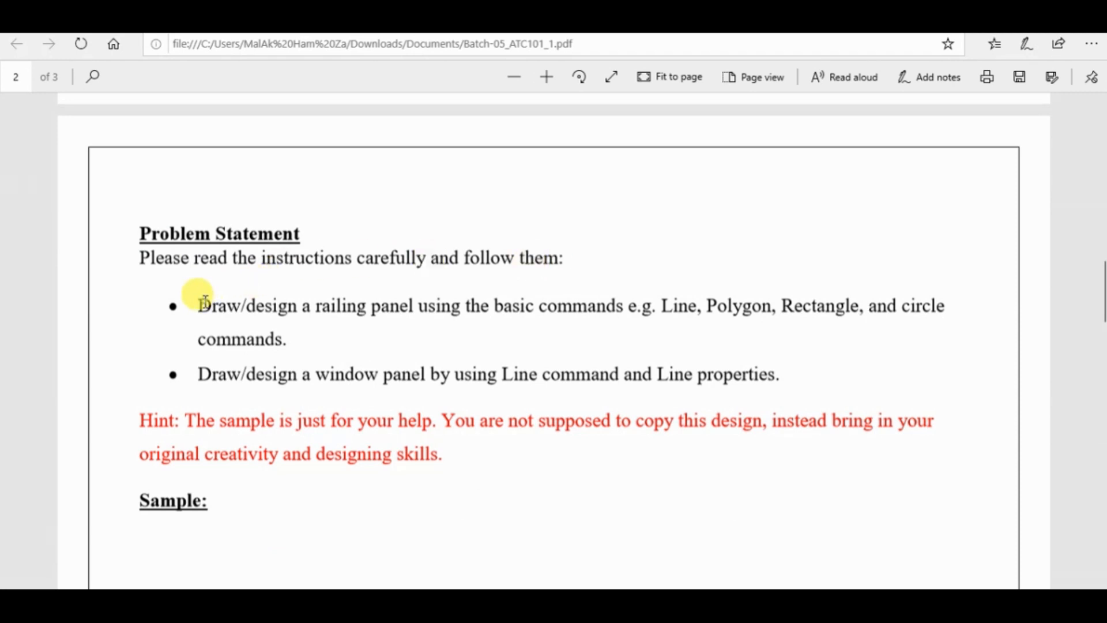
{"action": "mouse_move", "coordinate": [204, 301]}
{"action": "left_mouse_down"}
{"action": "mouse_move", "coordinate": [277, 316]}
{"action": "mouse_move", "coordinate": [279, 332]}
{"action": "left_mouse_up"}
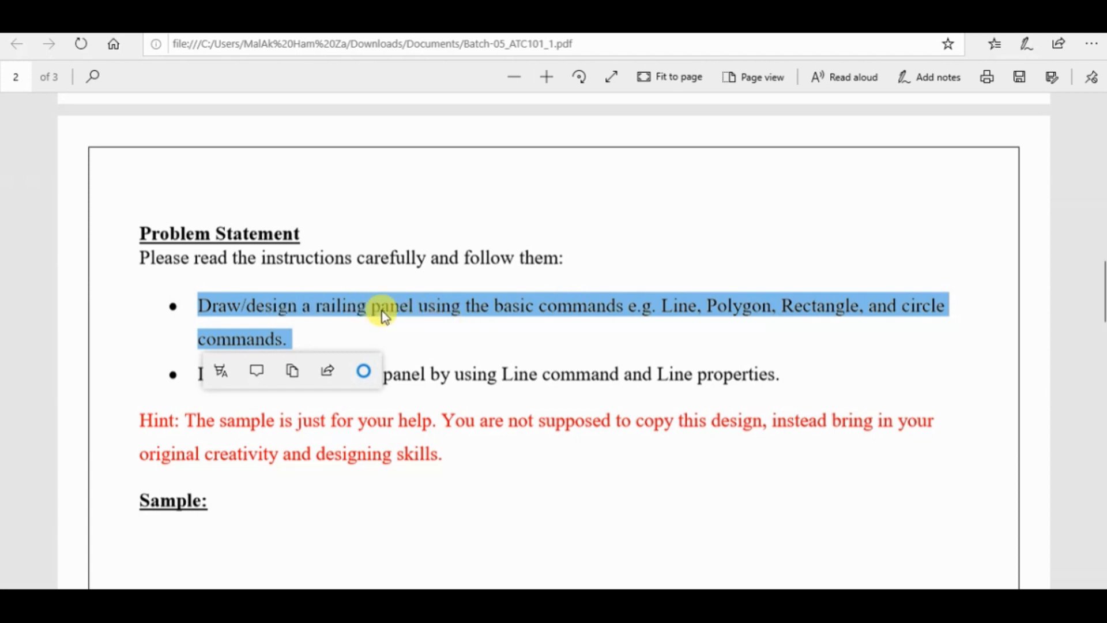
{"action": "left_click", "coordinate": [394, 331]}
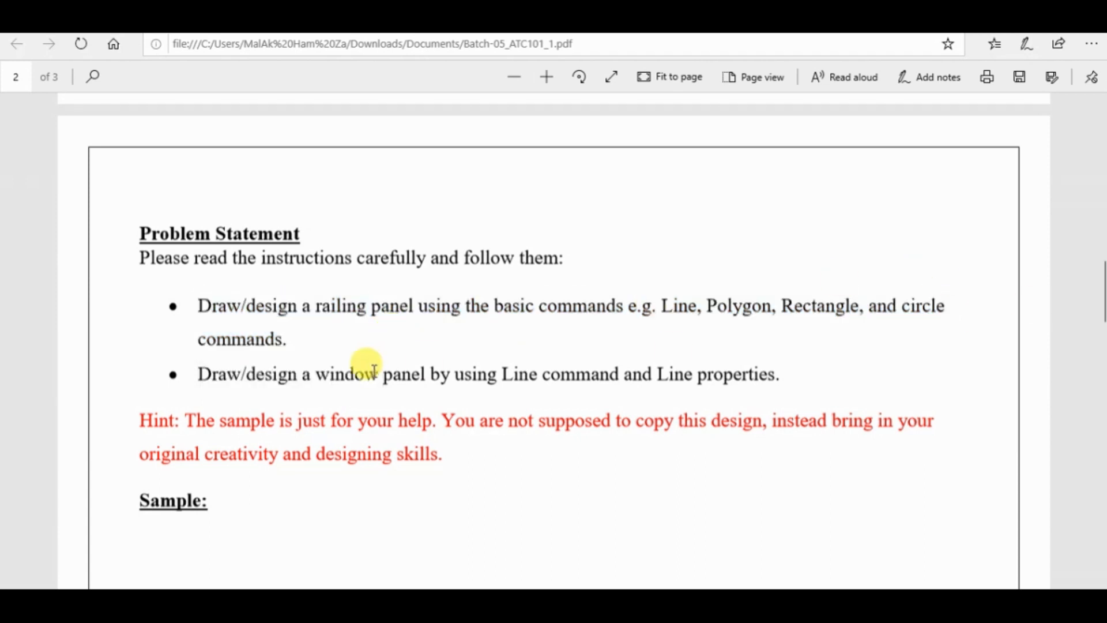
{"action": "mouse_move", "coordinate": [195, 306]}
{"action": "left_mouse_down"}
{"action": "mouse_move", "coordinate": [302, 333]}
{"action": "mouse_move", "coordinate": [228, 358]}
{"action": "left_mouse_up"}
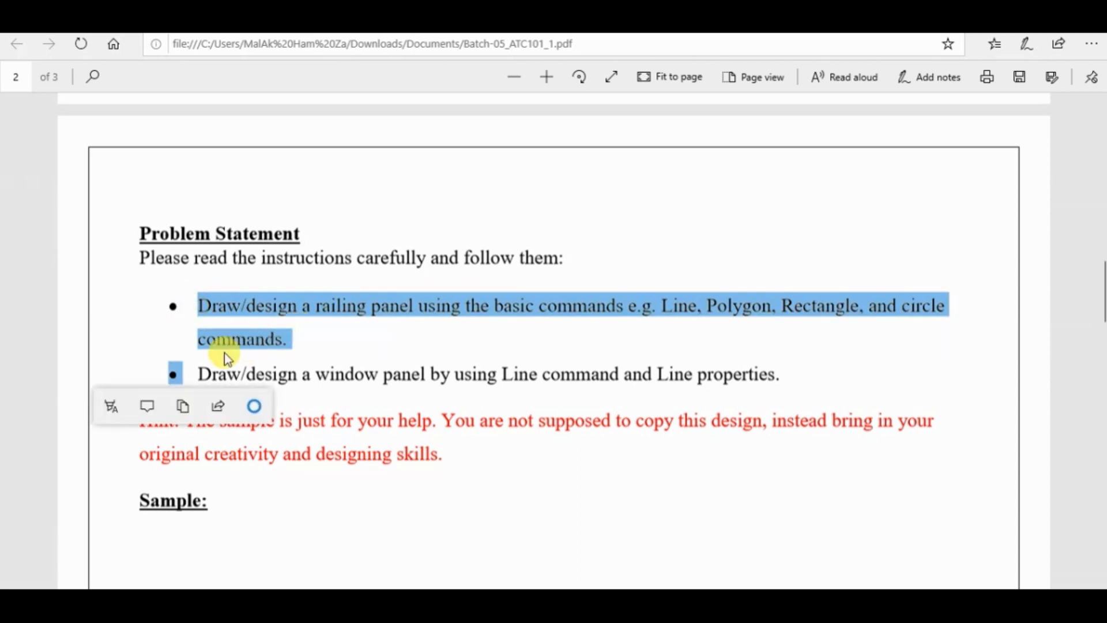
{"action": "left_click", "coordinate": [111, 405]}
{"action": "left_click", "coordinate": [116, 476]}
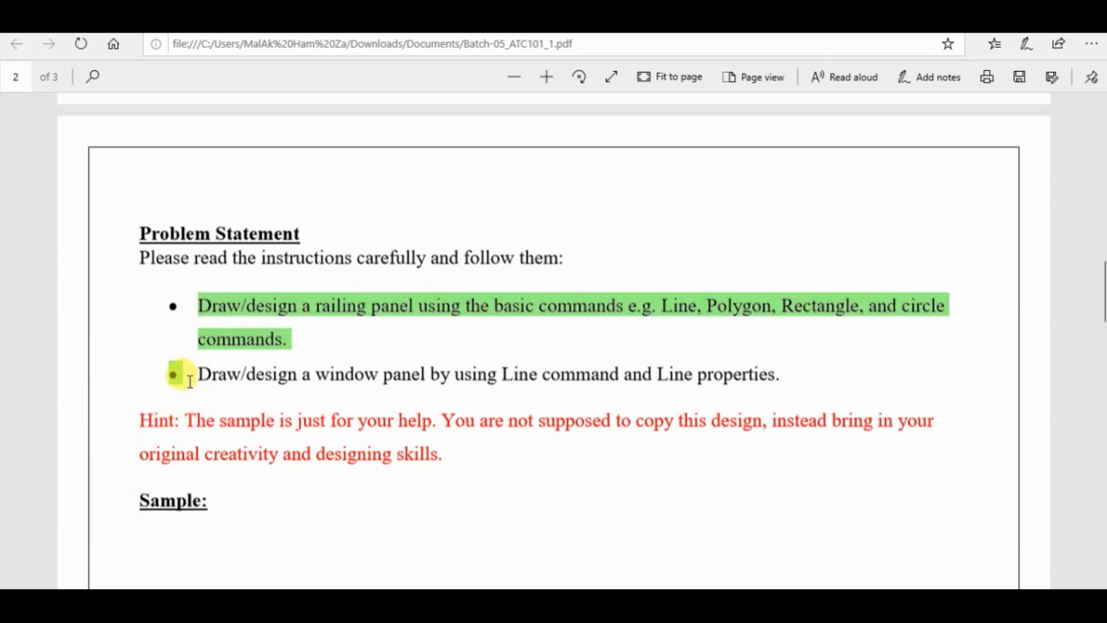
Step: Highlight the window panel task in the Problem Statement in yellow
{"action": "mouse_move", "coordinate": [196, 372]}
{"action": "left_mouse_down"}
{"action": "mouse_move", "coordinate": [754, 346]}
{"action": "mouse_move", "coordinate": [768, 375]}
{"action": "mouse_move", "coordinate": [780, 376]}
{"action": "left_mouse_up"}
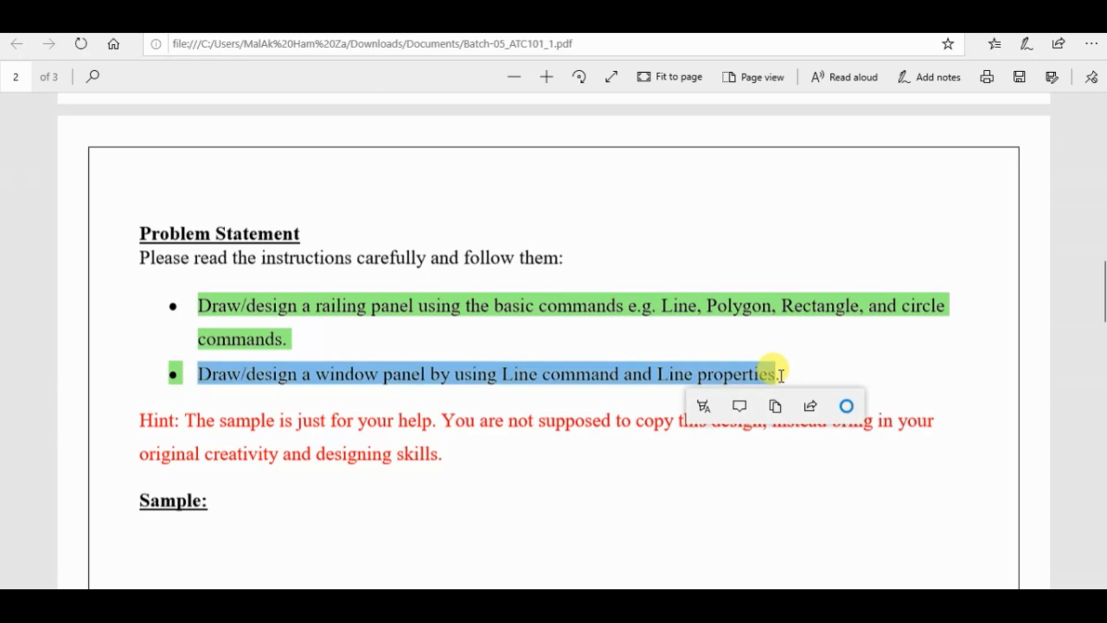
{"action": "left_click", "coordinate": [710, 406]}
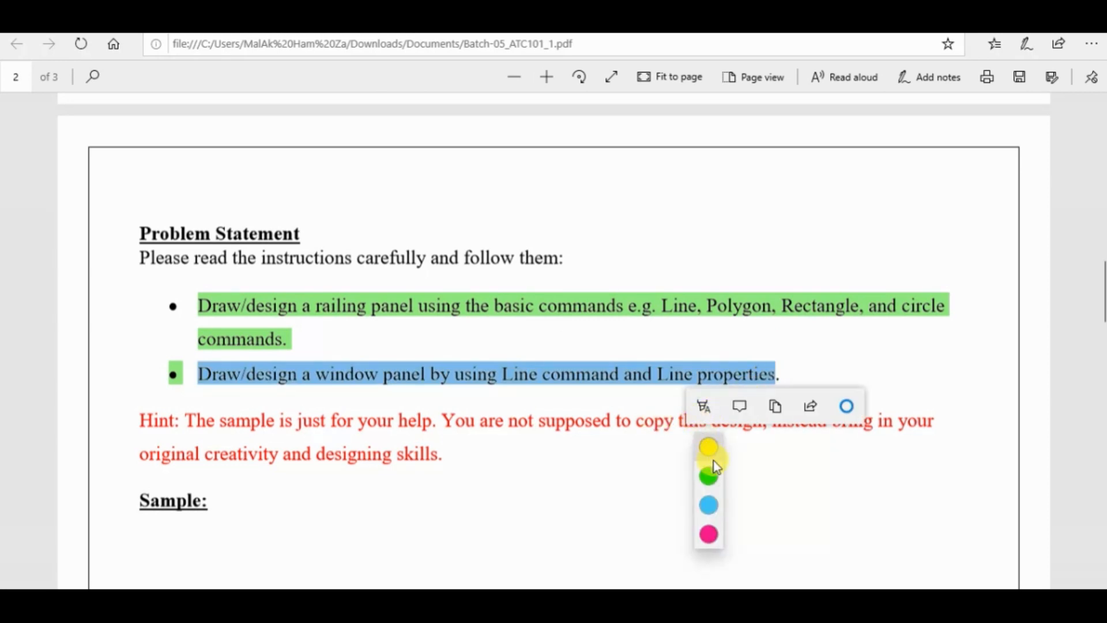
{"action": "left_click", "coordinate": [709, 446]}
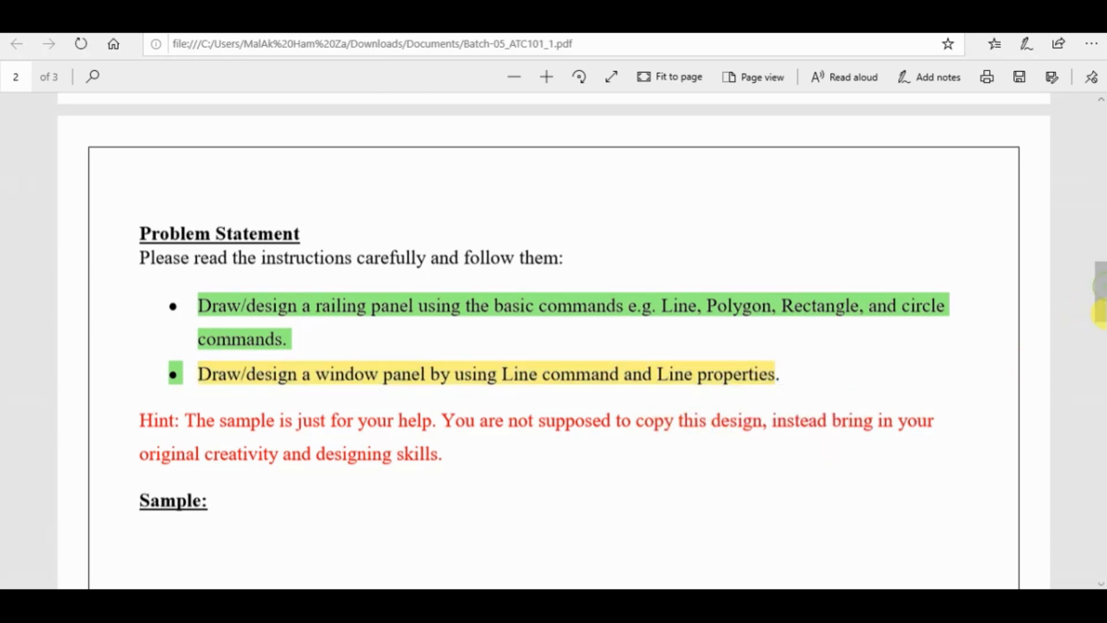
Step: Examine the sample railing and window panel drawings up close, plus the closing text at the end of page 2
{"action": "left_click_drag", "start_coordinate": [1101, 306], "coordinate": [1100, 363]}
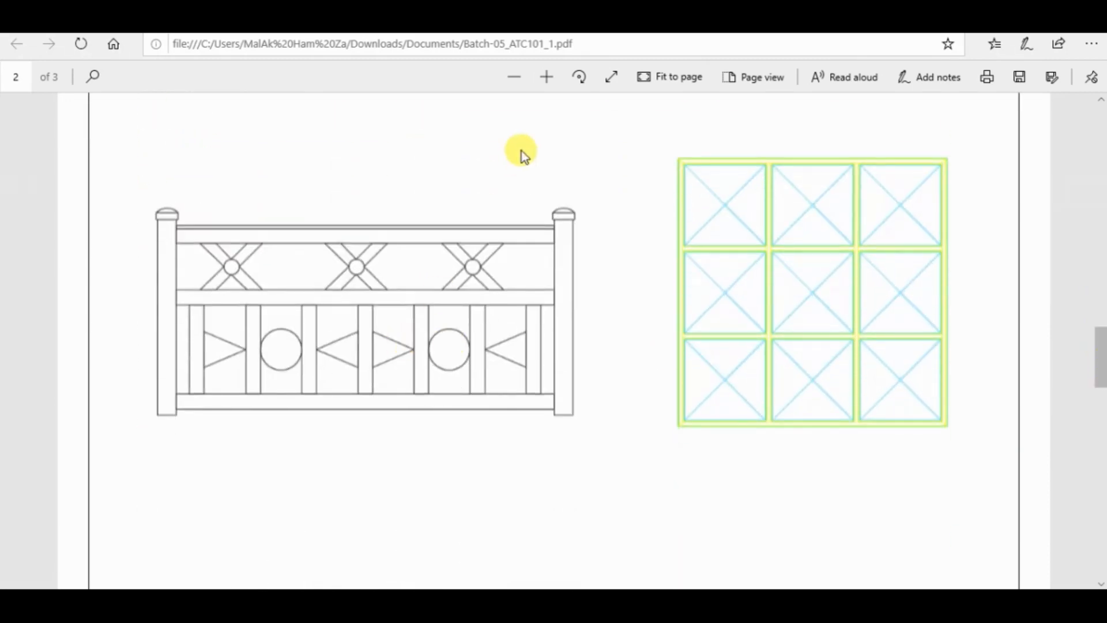
{"action": "left_click", "coordinate": [547, 76]}
{"action": "left_click", "coordinate": [546, 77]}
{"action": "left_click", "coordinate": [547, 77]}
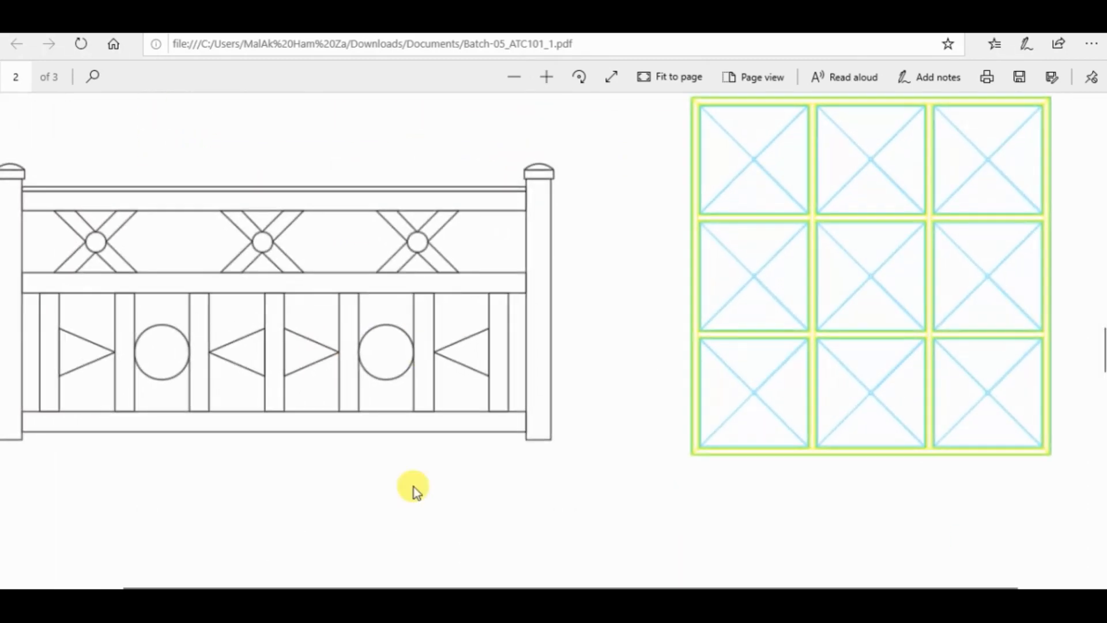
{"action": "left_click_drag", "start_coordinate": [417, 584], "coordinate": [254, 573]}
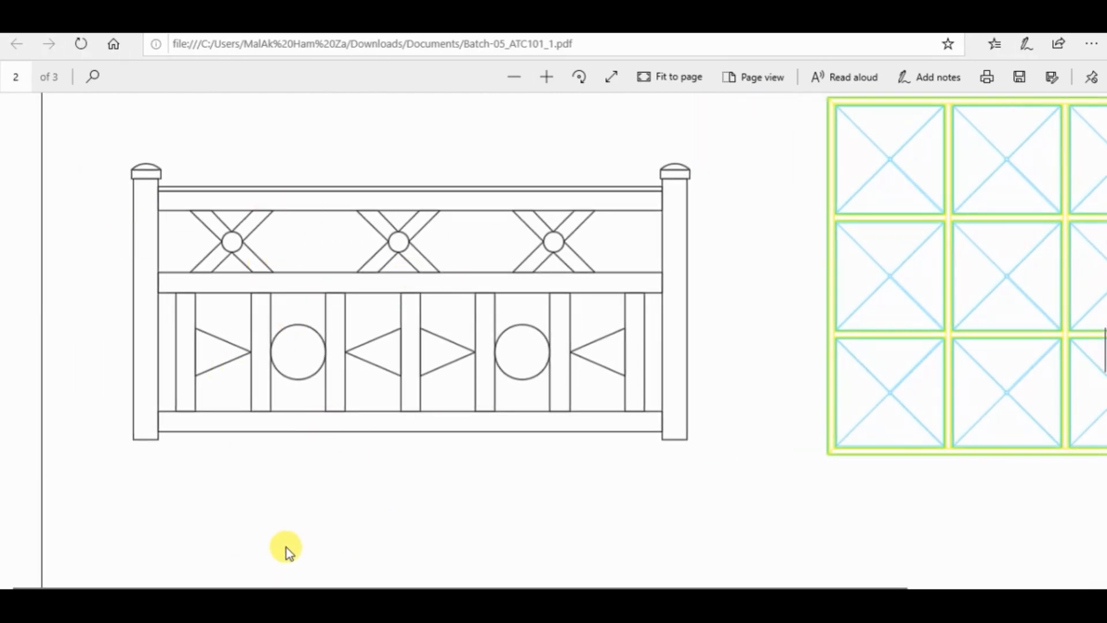
{"action": "left_click_drag", "start_coordinate": [277, 583], "coordinate": [644, 551]}
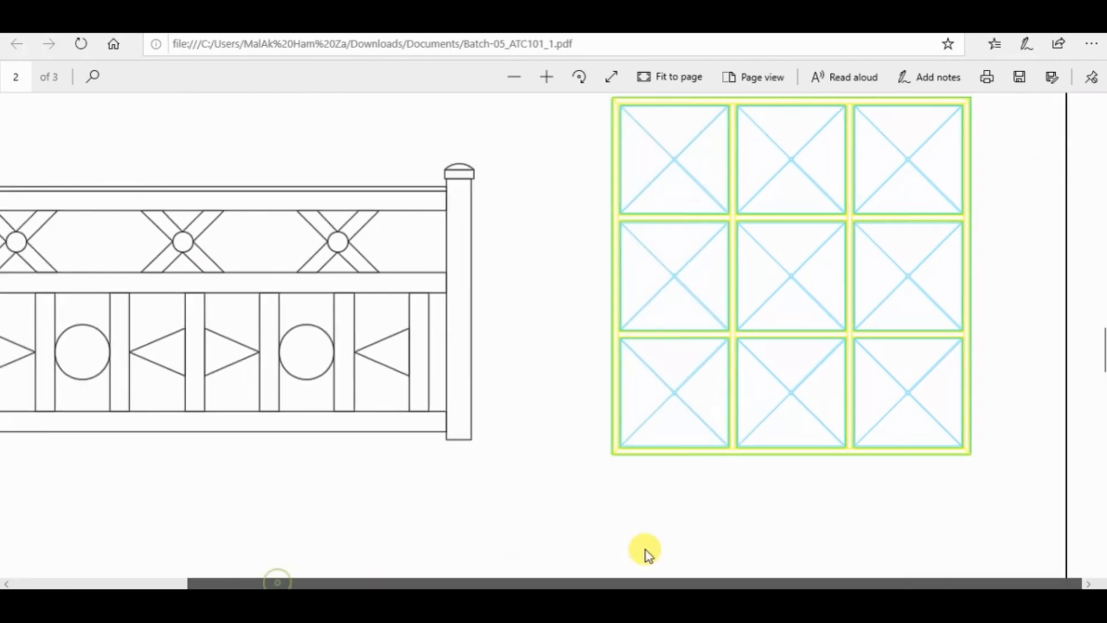
{"action": "left_click_drag", "start_coordinate": [1101, 347], "coordinate": [1102, 414]}
{"action": "left_click", "coordinate": [545, 81]}
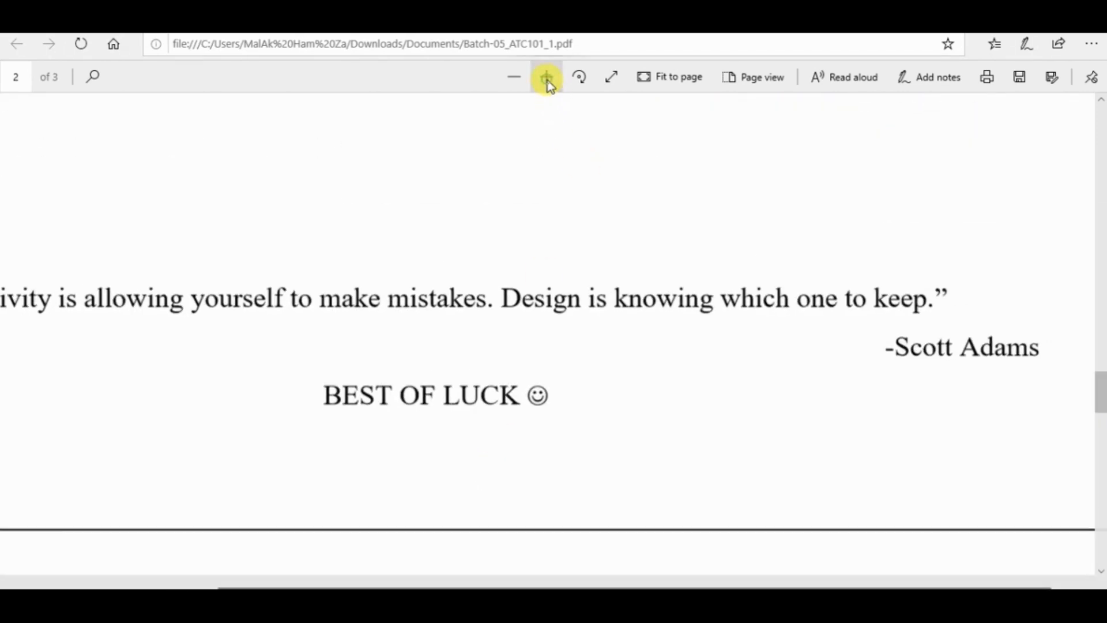
{"action": "left_click", "coordinate": [544, 80]}
{"action": "left_click", "coordinate": [519, 77]}
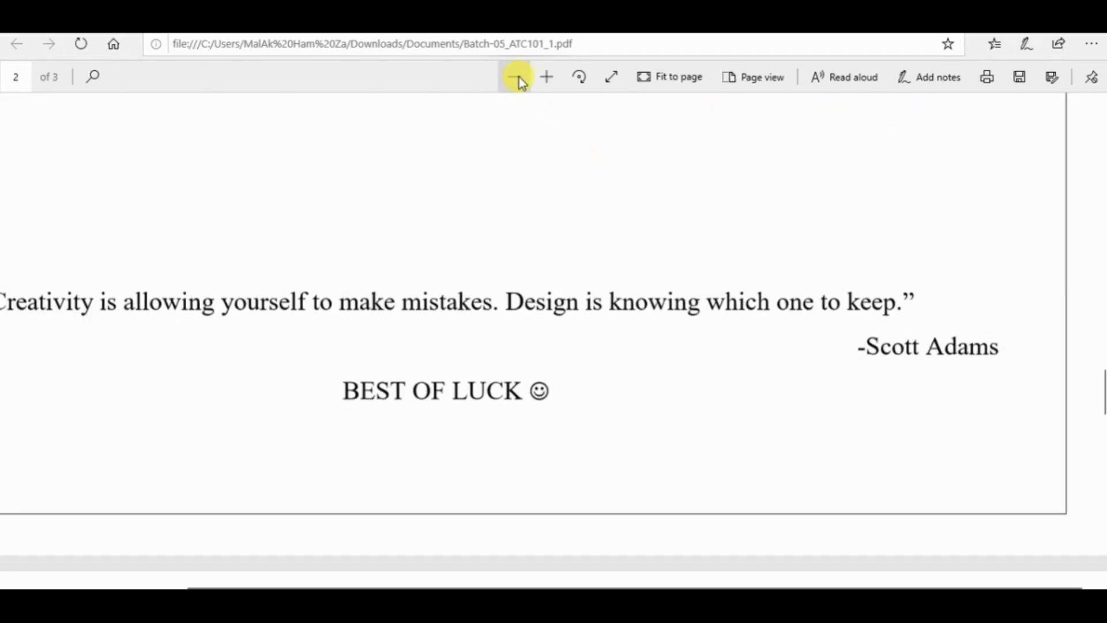
Step: Review the instructions on page 3 for submitting the solution file on the LMS
{"action": "left_click", "coordinate": [519, 78]}
{"action": "left_click", "coordinate": [519, 78]}
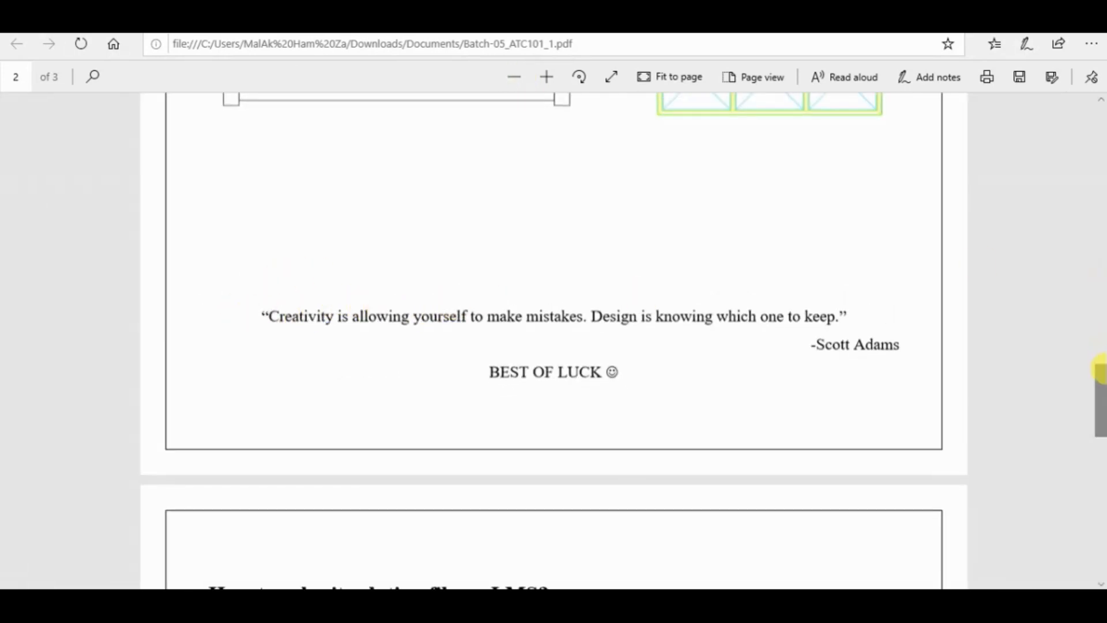
{"action": "left_click_drag", "start_coordinate": [1103, 369], "coordinate": [1102, 403]}
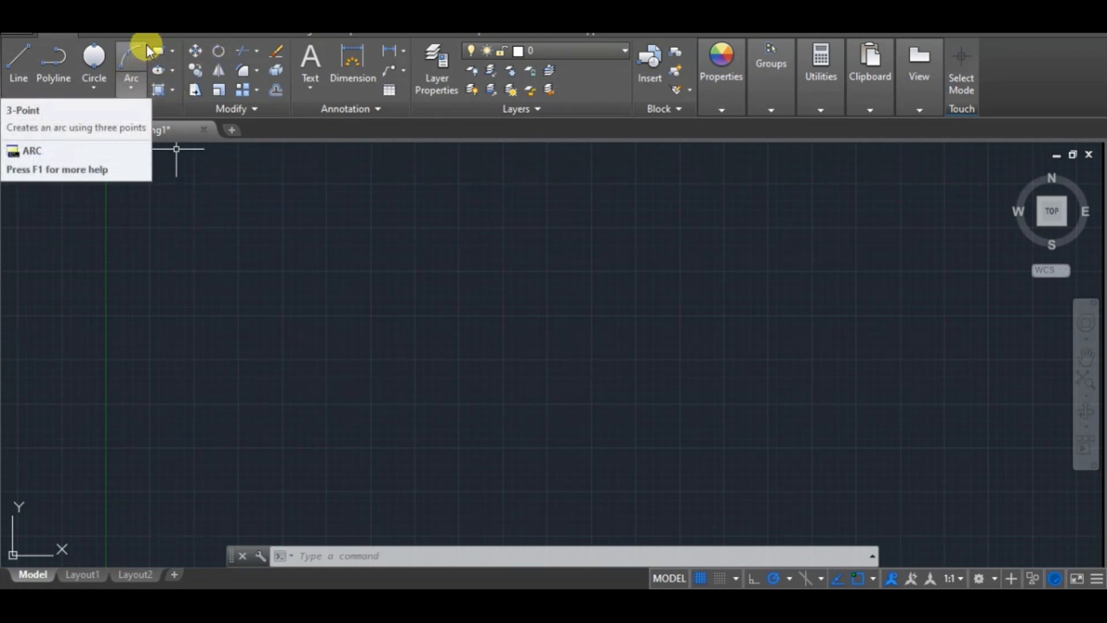
{"action": "left_click", "coordinate": [163, 49]}
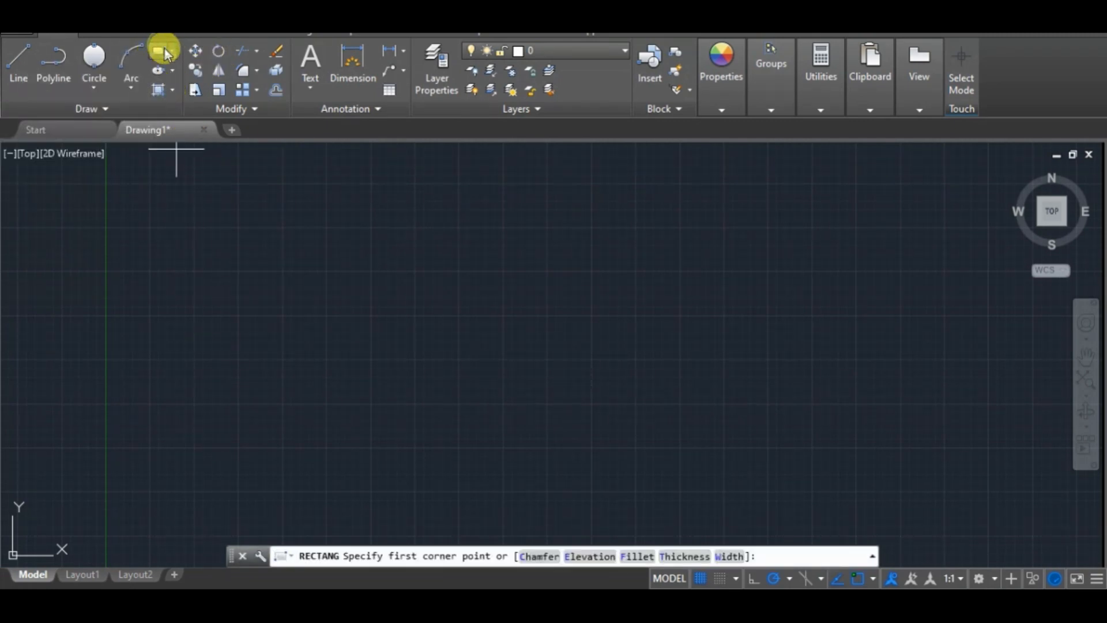
{"action": "left_click", "coordinate": [193, 201]}
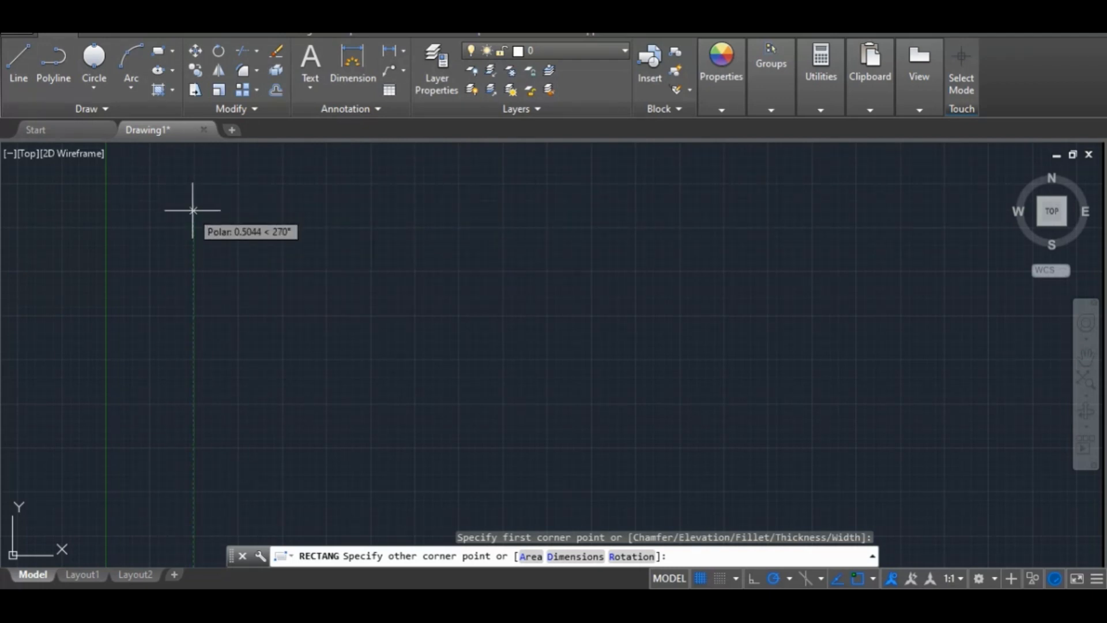
{"action": "right_click", "coordinate": [223, 201]}
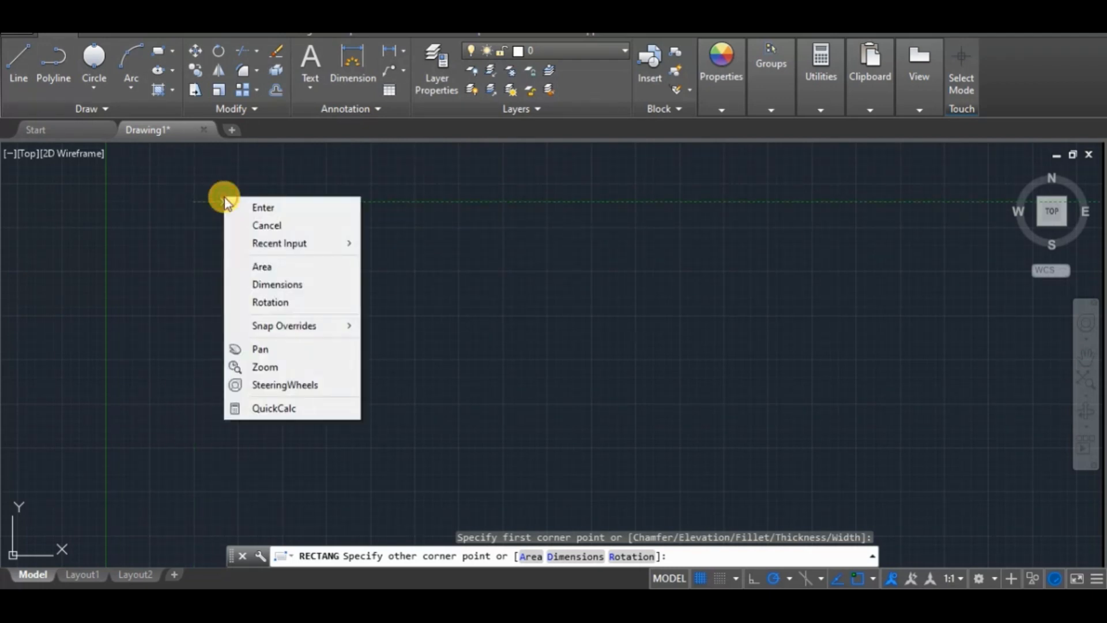
{"action": "left_click", "coordinate": [268, 224]}
{"action": "key", "text": "ctrl+z"}
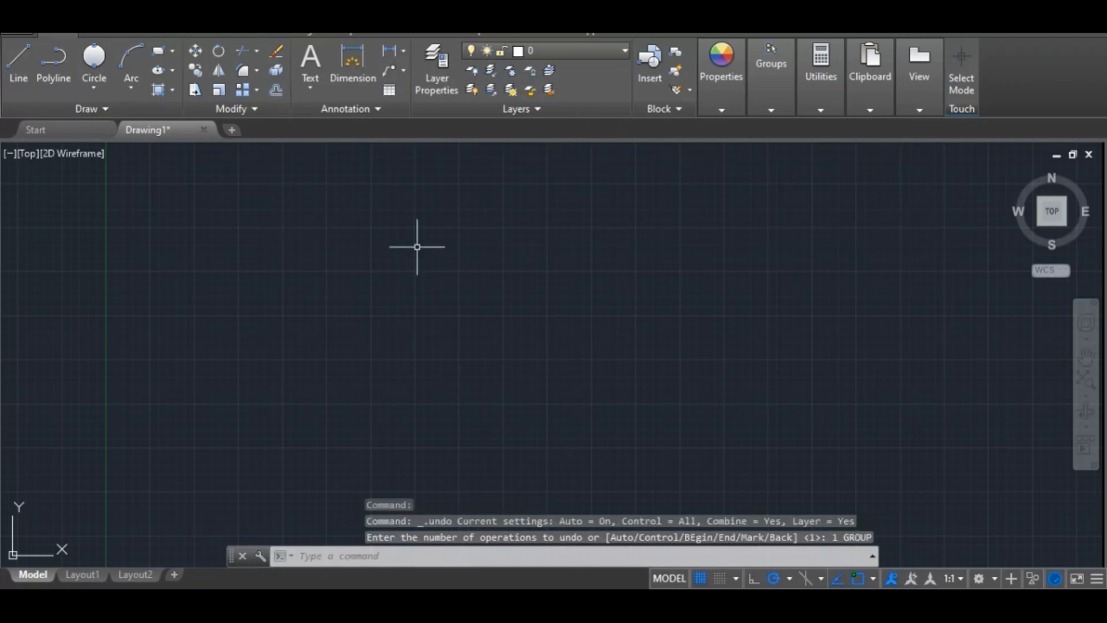
Step: Set the current object colour to ByLayer
{"action": "left_click", "coordinate": [727, 86]}
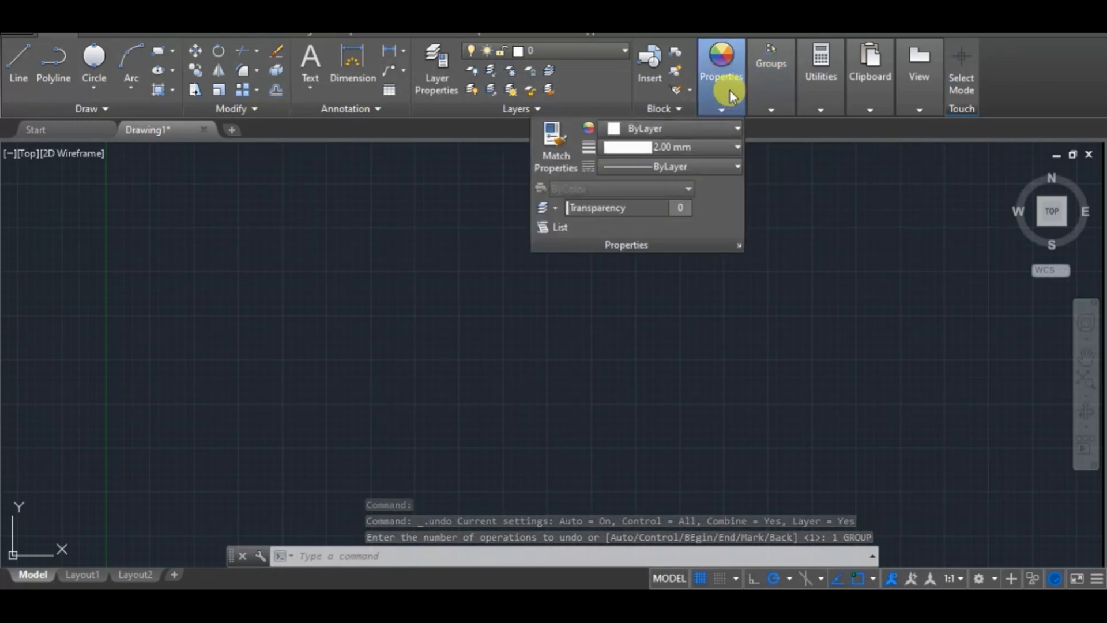
{"action": "left_click", "coordinate": [682, 126]}
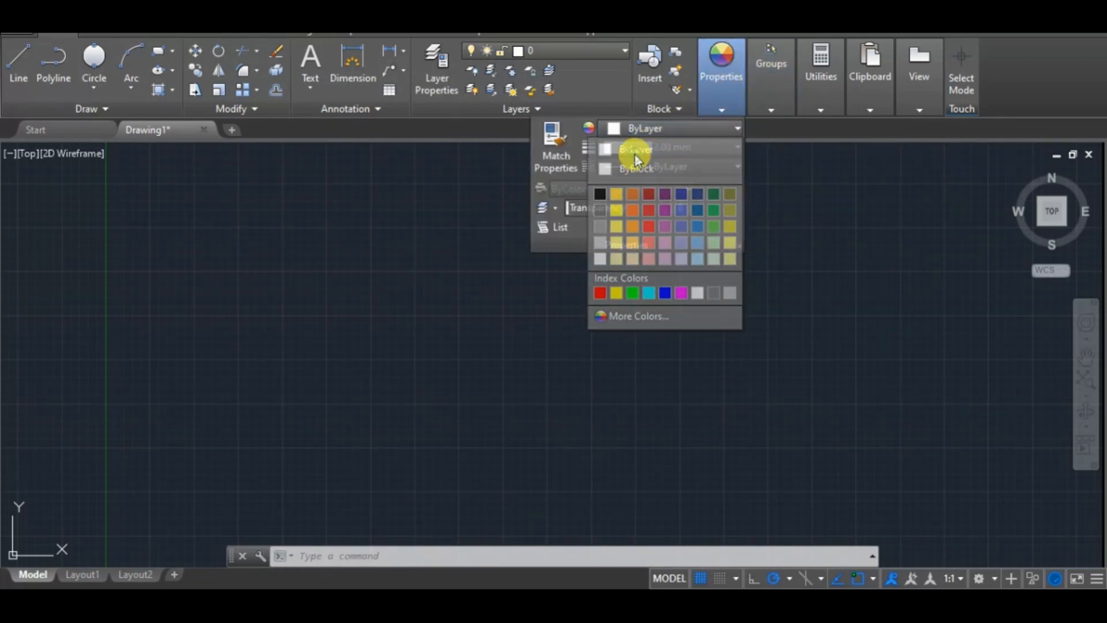
{"action": "left_click", "coordinate": [635, 151]}
{"action": "left_click", "coordinate": [348, 196]}
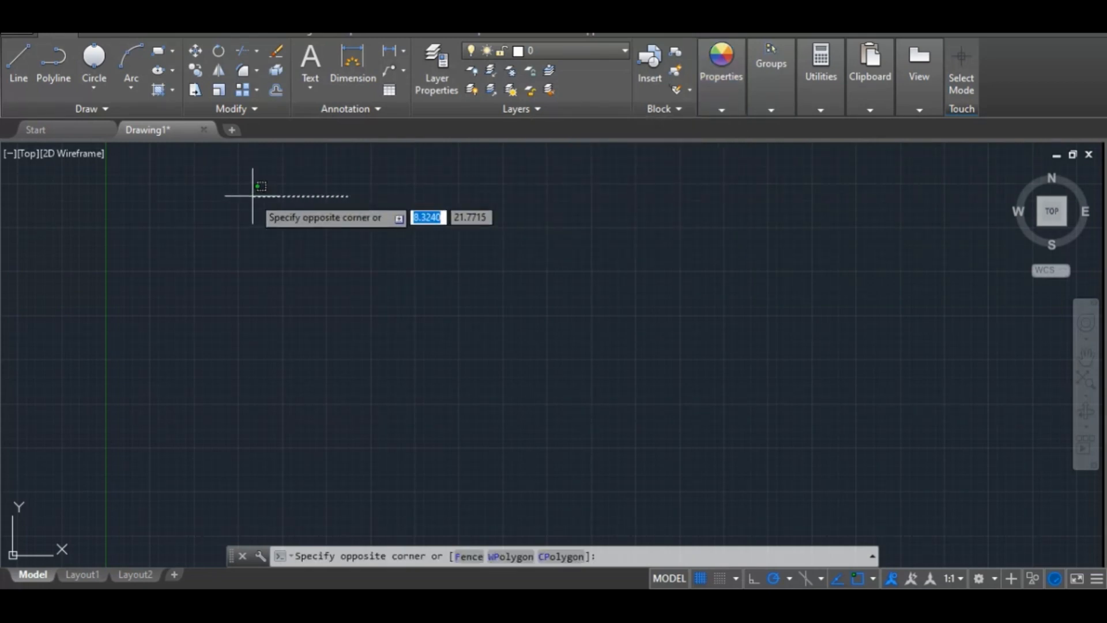
{"action": "right_click", "coordinate": [295, 198]}
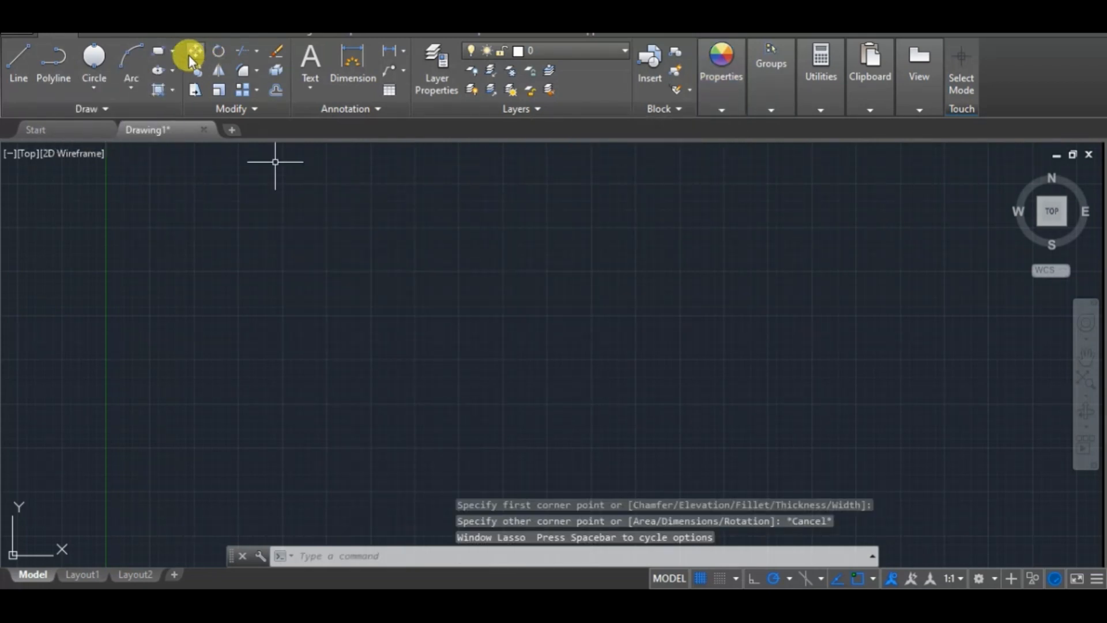
Step: Draw a long, thin horizontal rectangle across the upper part of the drawing area as the railing's top rail
{"action": "left_click", "coordinate": [159, 53]}
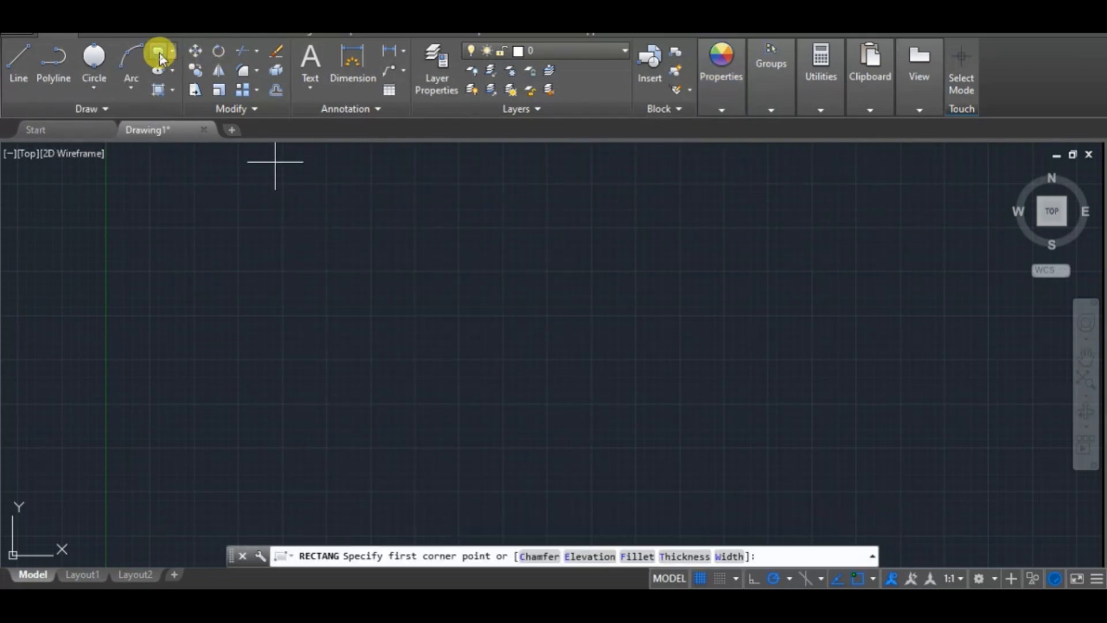
{"action": "left_click", "coordinate": [246, 204]}
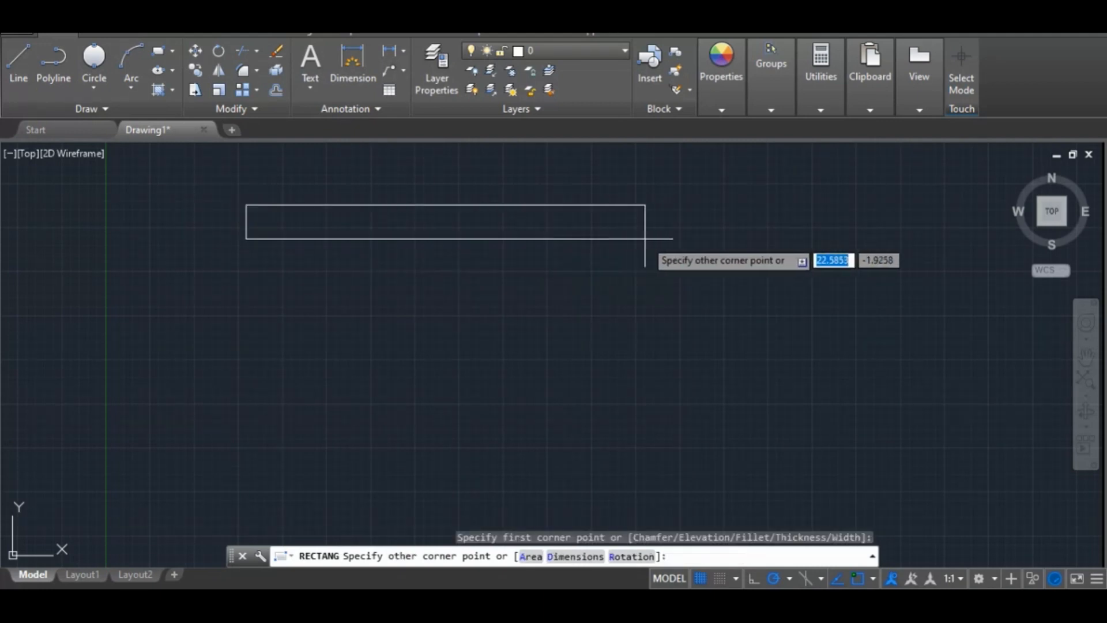
{"action": "left_click", "coordinate": [812, 224]}
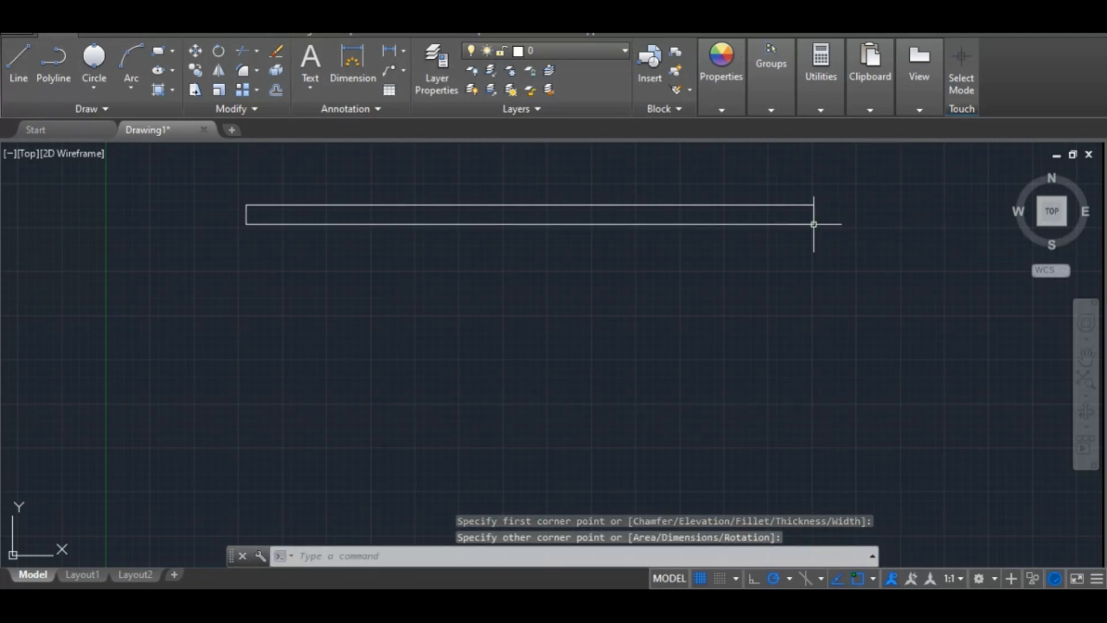
{"action": "left_click", "coordinate": [814, 217]}
{"action": "mouse_move", "coordinate": [814, 218]}
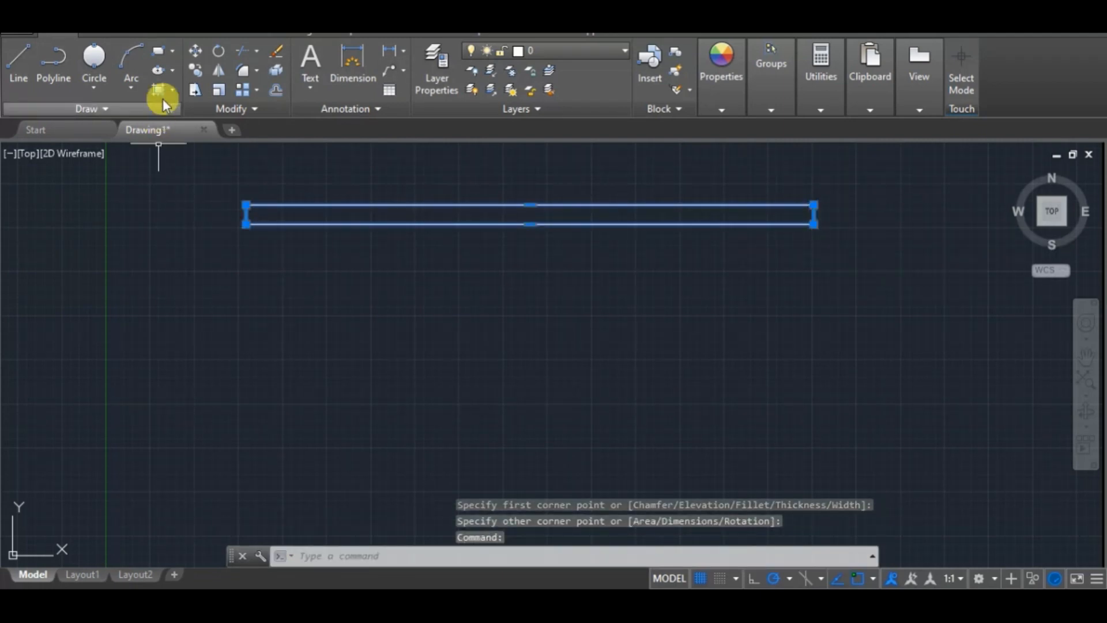
Step: Draw a tall, narrow rectangle as the left post, touching the top rail's left end and starting slightly above it
{"action": "left_click", "coordinate": [174, 52]}
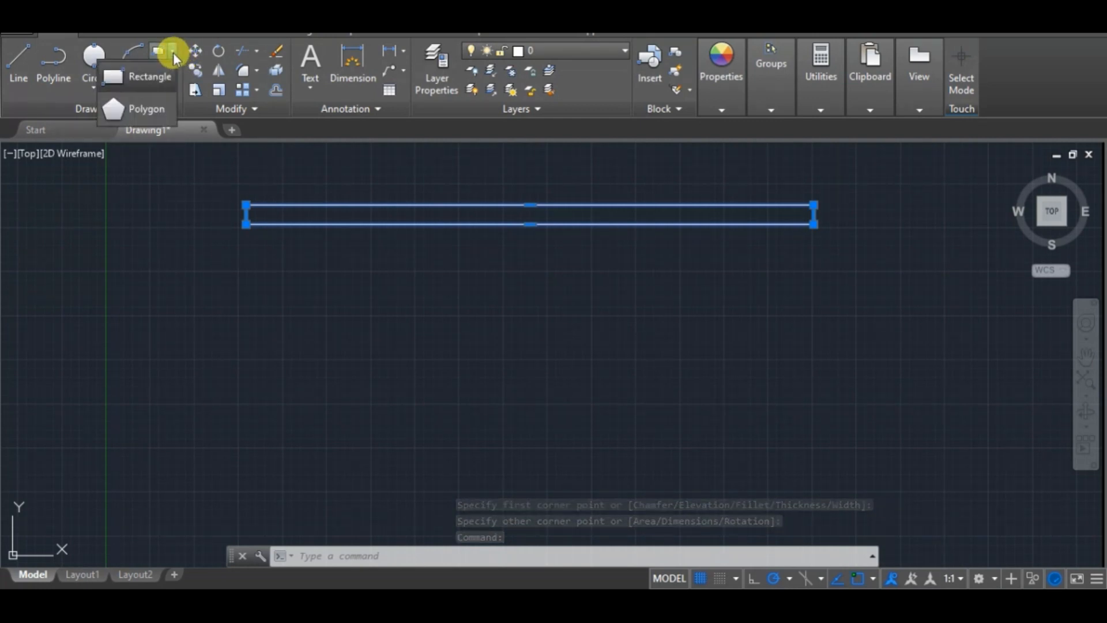
{"action": "left_click", "coordinate": [141, 77]}
{"action": "left_click", "coordinate": [223, 172]}
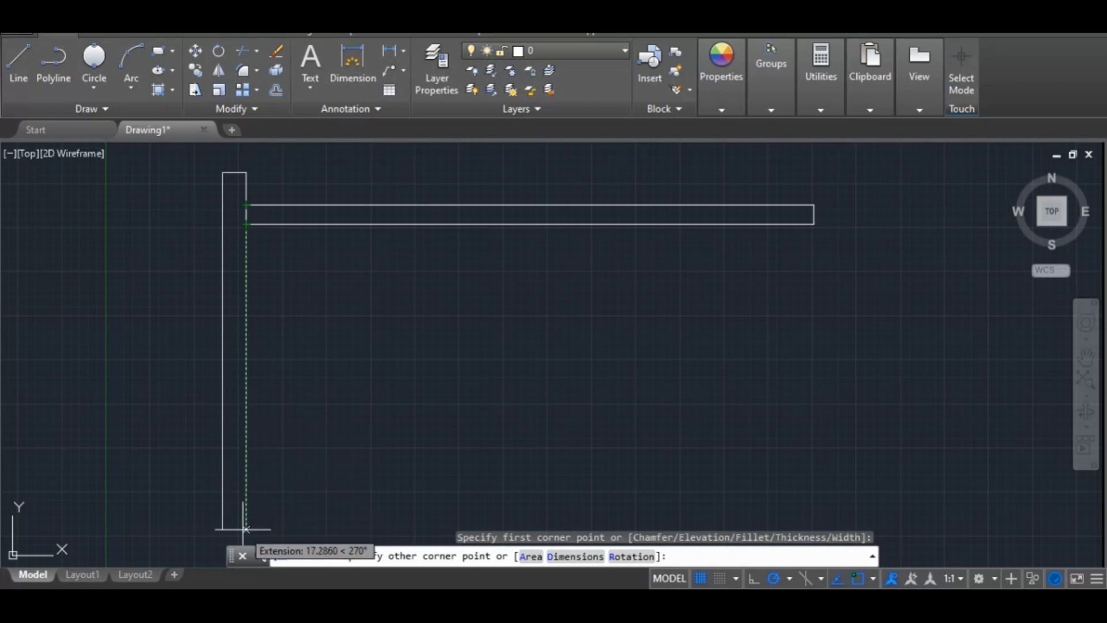
{"action": "left_click", "coordinate": [244, 537]}
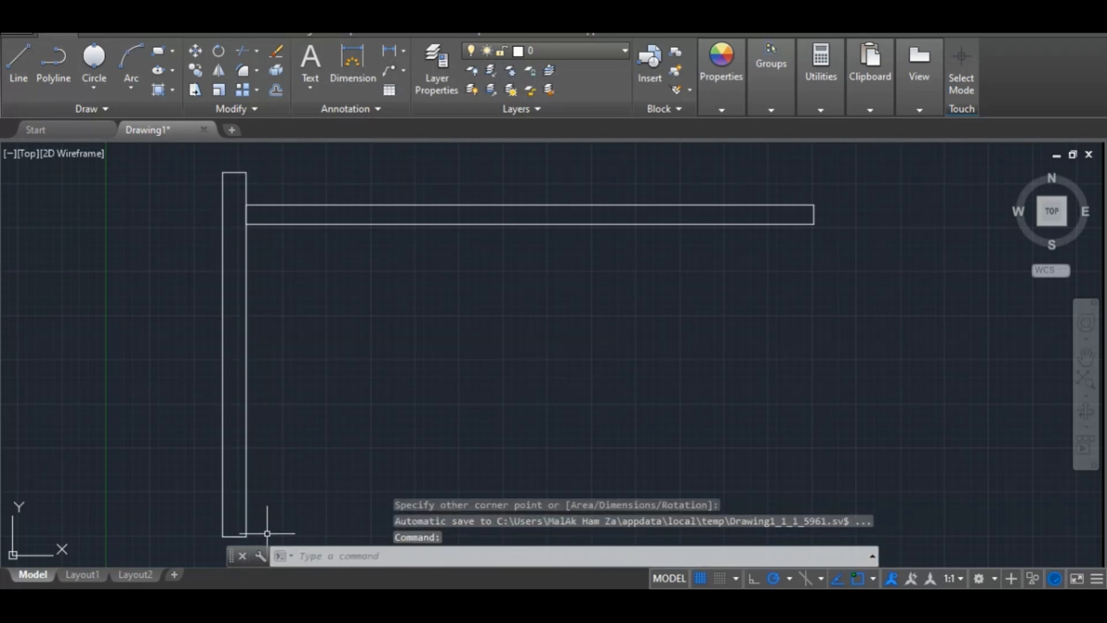
Step: Draw the right post as a rectangle about 1.42 wide and 19.85 tall against the top rail's right end
{"action": "left_click", "coordinate": [157, 50]}
{"action": "left_click", "coordinate": [813, 175]}
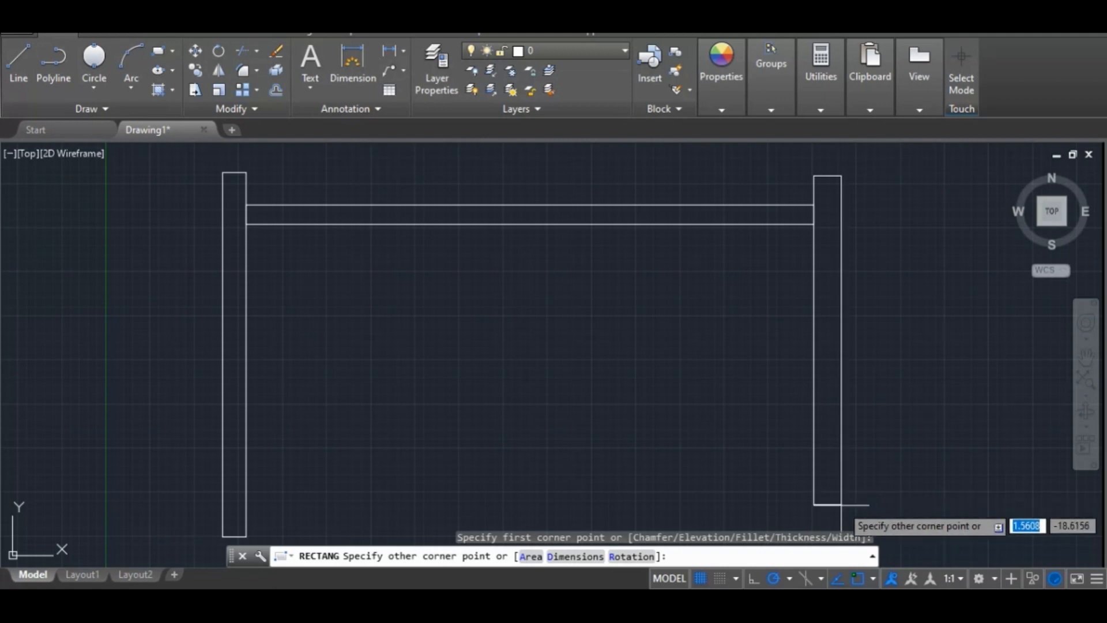
{"action": "left_click", "coordinate": [838, 531]}
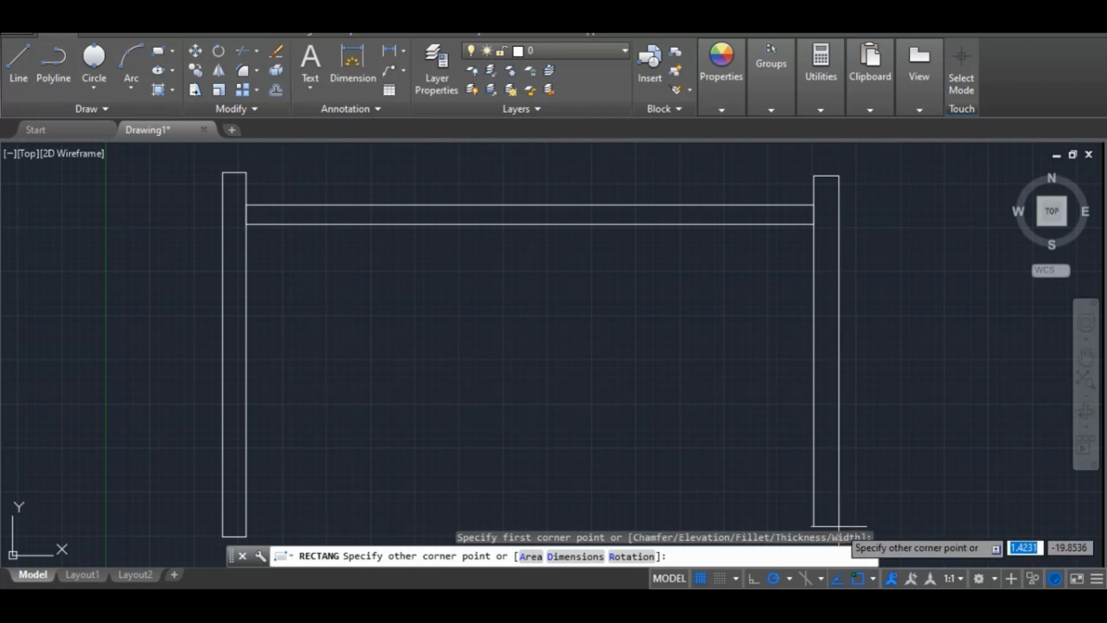
{"action": "left_click", "coordinate": [838, 527]}
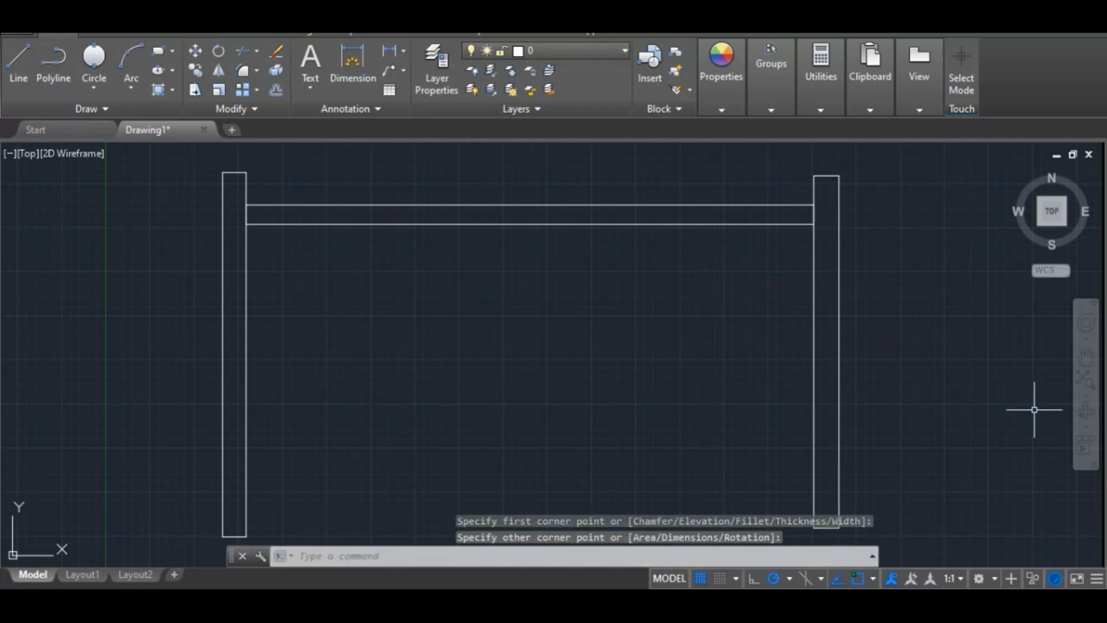
Step: Draw a horizontal line between the two posts' inner edges, just above the top rail
{"action": "left_click", "coordinate": [1094, 369]}
{"action": "mouse_move", "coordinate": [710, 354]}
{"action": "left_mouse_down"}
{"action": "mouse_move", "coordinate": [709, 316]}
{"action": "mouse_move", "coordinate": [720, 331]}
{"action": "left_mouse_up"}
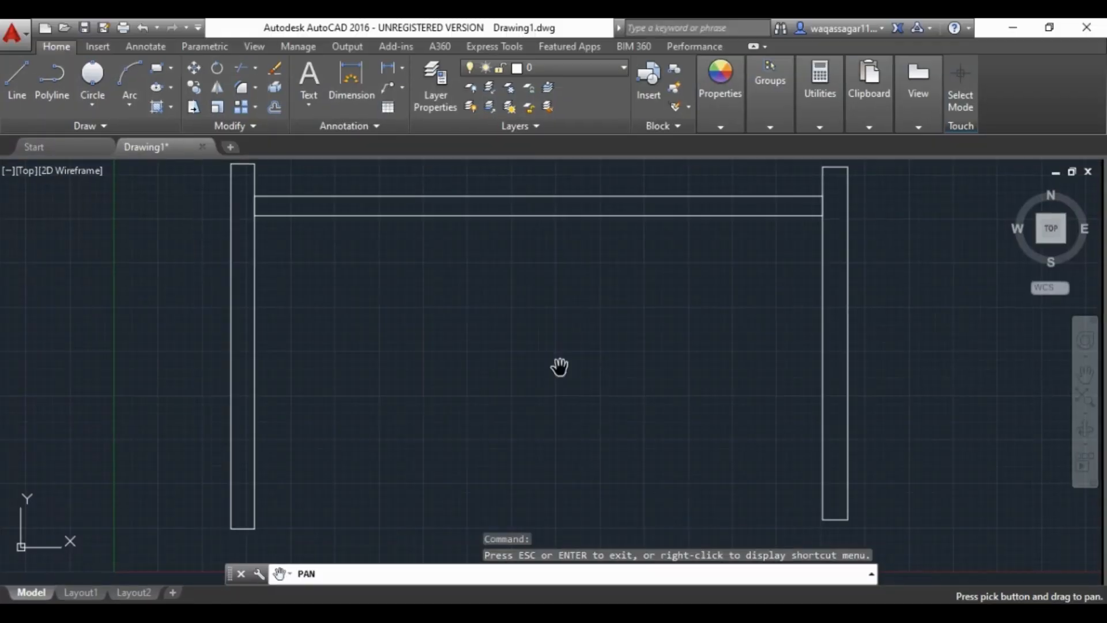
{"action": "left_click", "coordinate": [15, 86]}
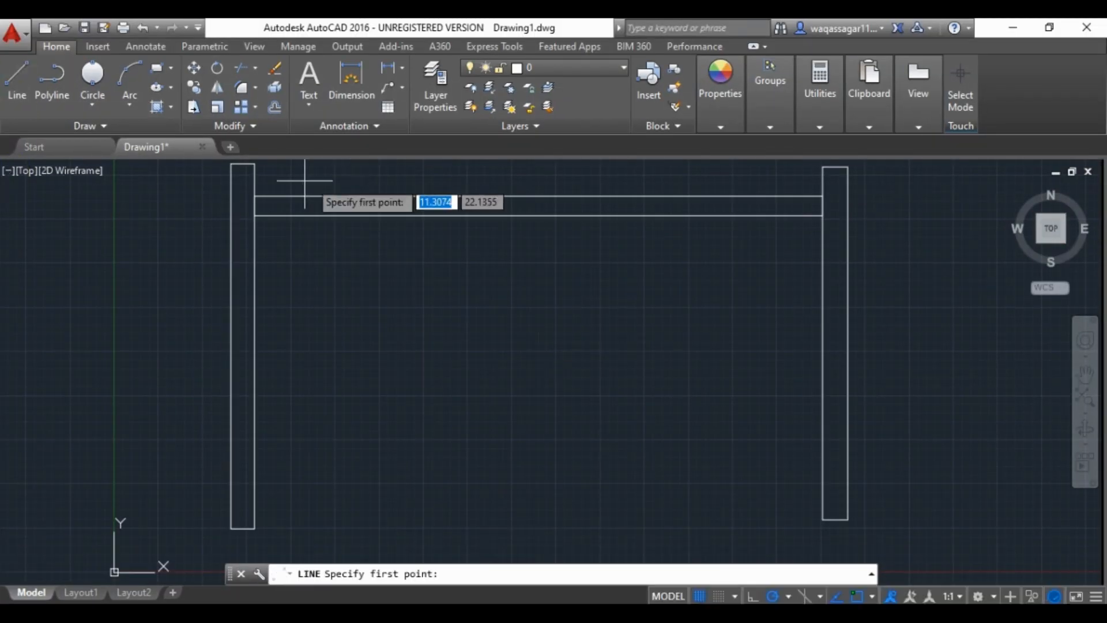
{"action": "left_click", "coordinate": [254, 188]}
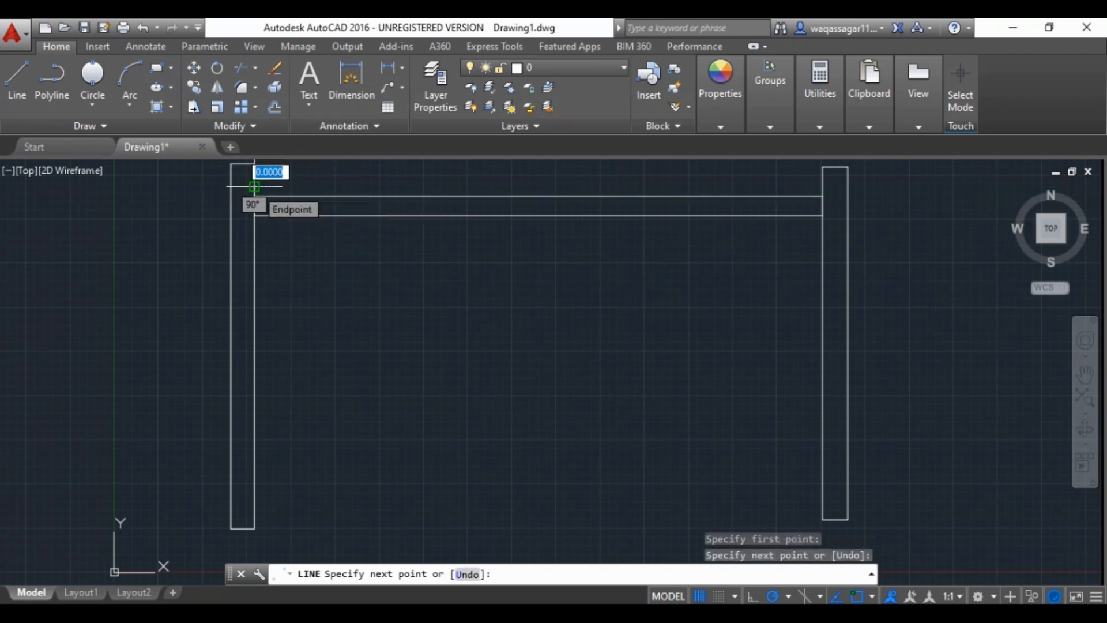
{"action": "left_click", "coordinate": [254, 187]}
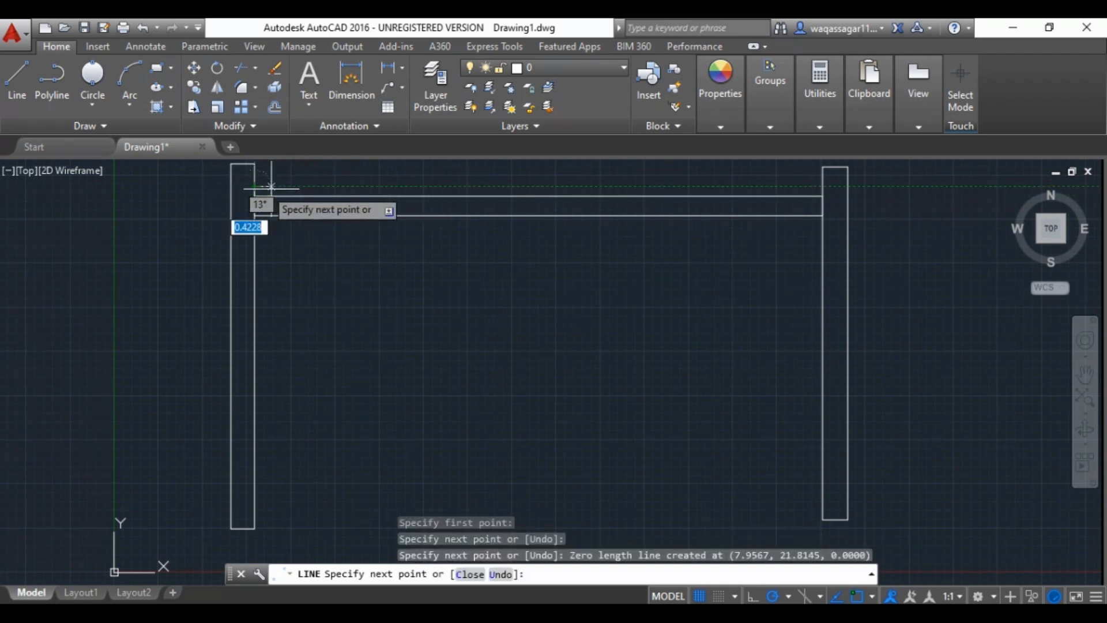
{"action": "left_click", "coordinate": [822, 186]}
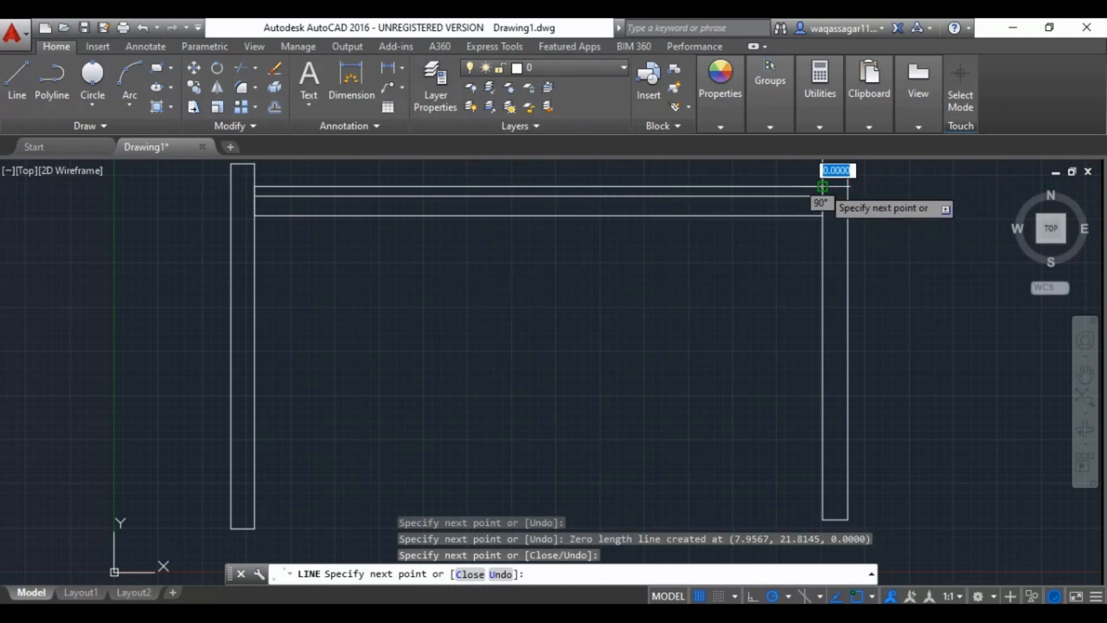
{"action": "right_click", "coordinate": [822, 186]}
{"action": "left_click", "coordinate": [841, 213]}
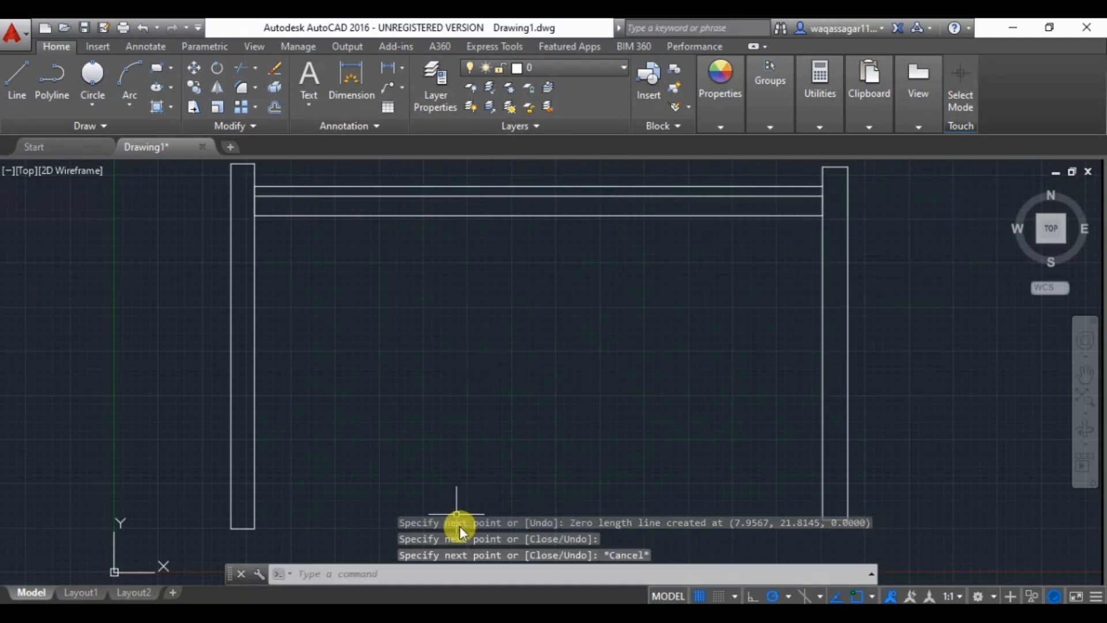
Step: Check the sample railing in the PDF and draw the middle rail as a thin rectangle between the two posts
{"action": "key", "text": "alt+Tab"}
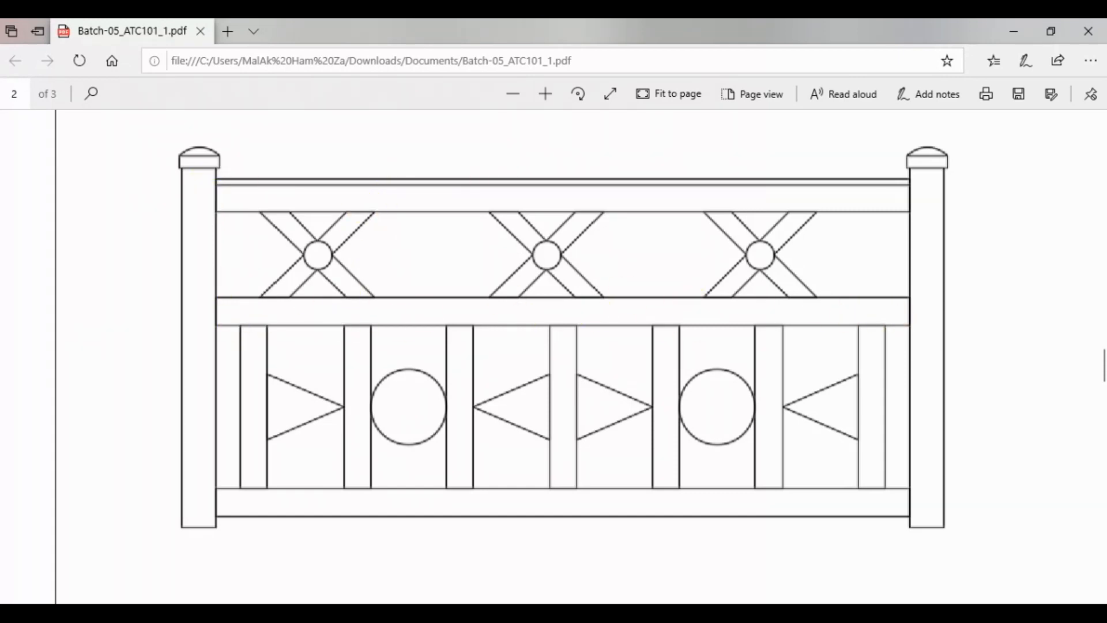
{"action": "key", "text": "alt+Tab"}
{"action": "left_click", "coordinate": [159, 68]}
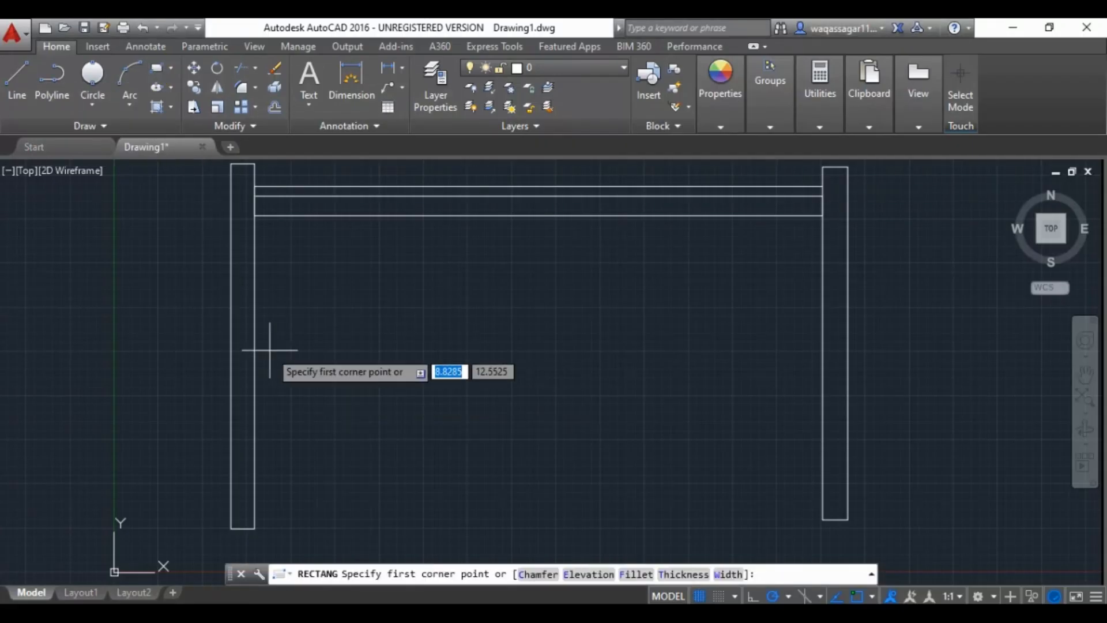
{"action": "left_click", "coordinate": [255, 308]}
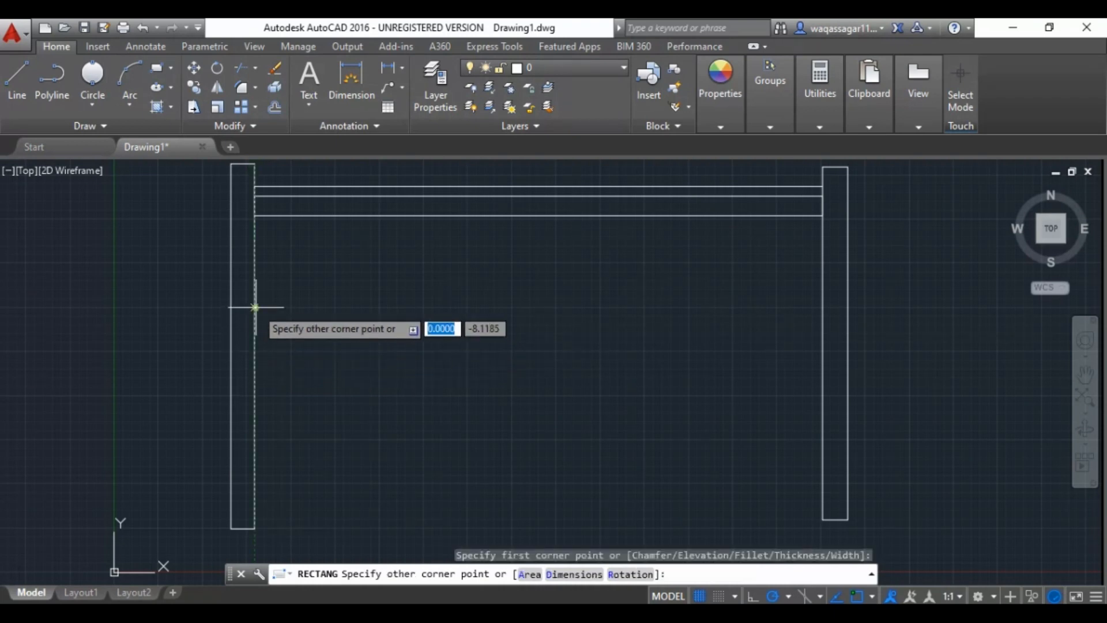
{"action": "left_click", "coordinate": [257, 327]}
{"action": "key", "text": "Return"}
{"action": "left_click", "coordinate": [254, 328]}
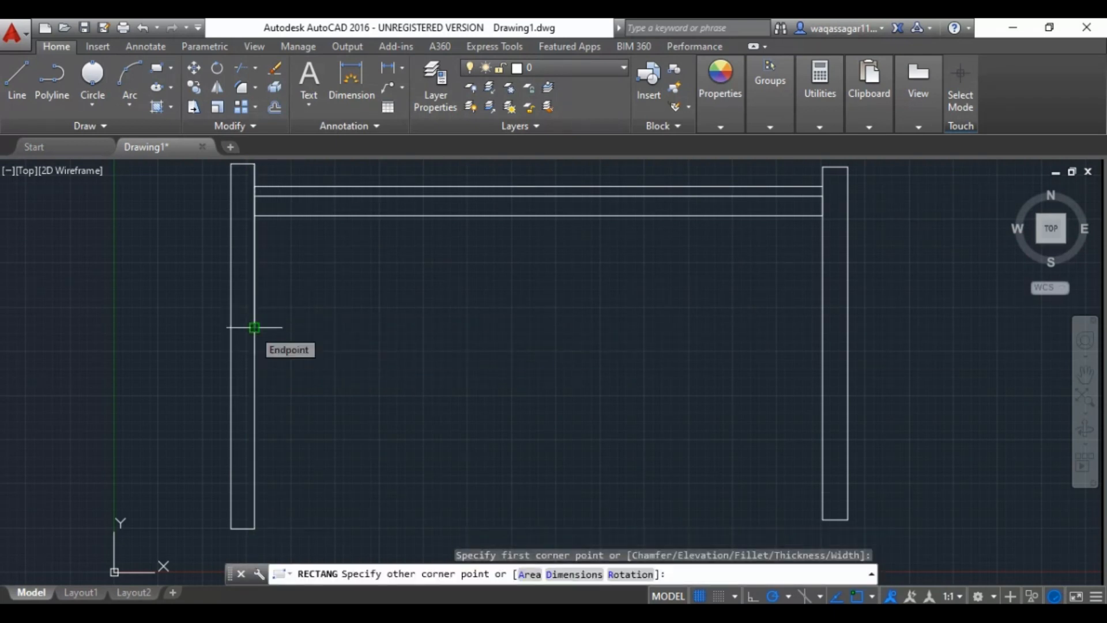
{"action": "left_click", "coordinate": [819, 352]}
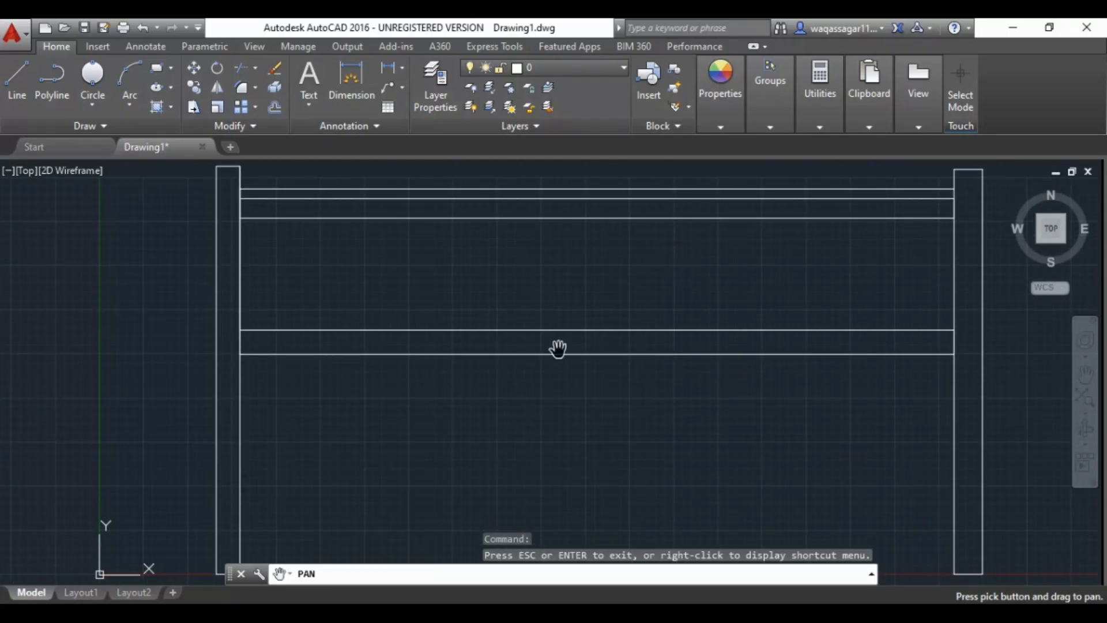
Step: Draw the bottom rail as a thin rectangle between the two posts' inner edges, slightly above their lower ends
{"action": "left_click_drag", "start_coordinate": [734, 417], "coordinate": [721, 338]}
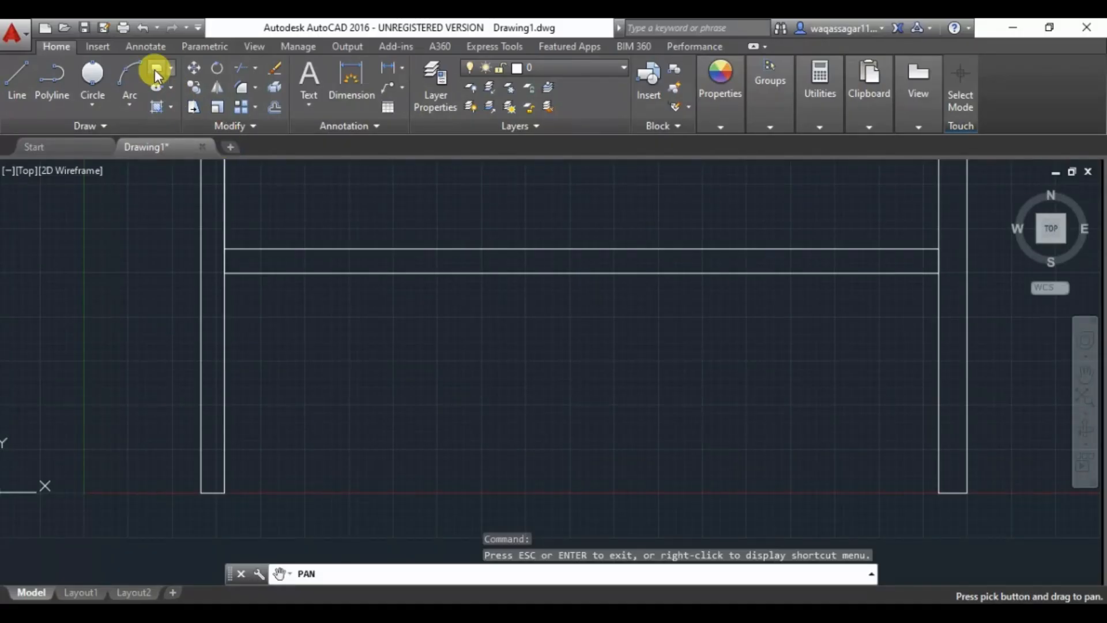
{"action": "left_click", "coordinate": [155, 69]}
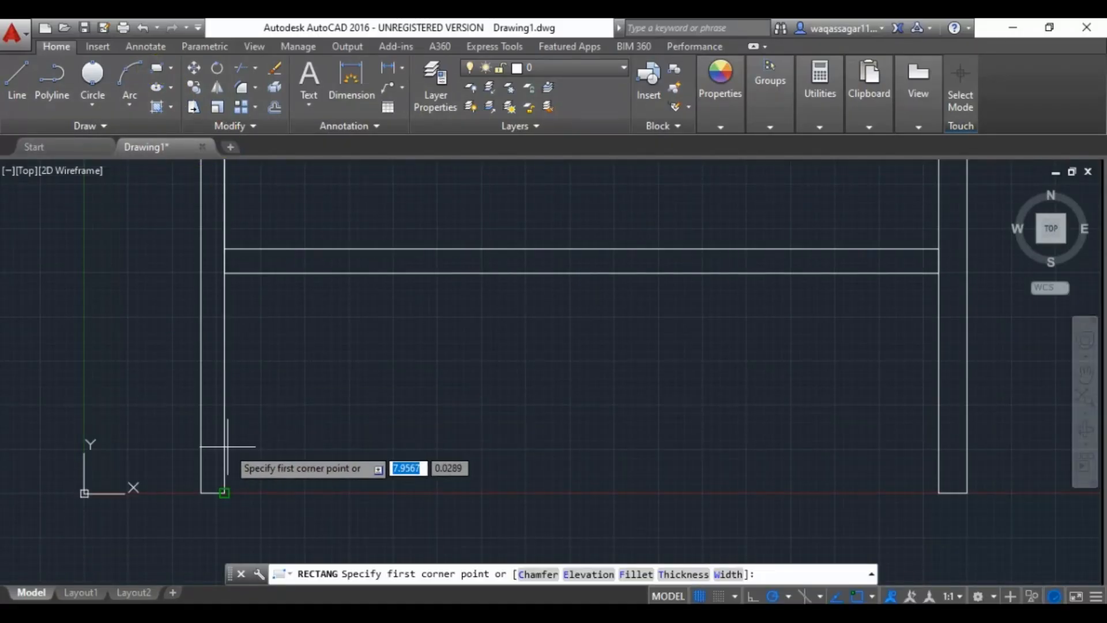
{"action": "left_click", "coordinate": [142, 27]}
{"action": "left_click", "coordinate": [169, 69]}
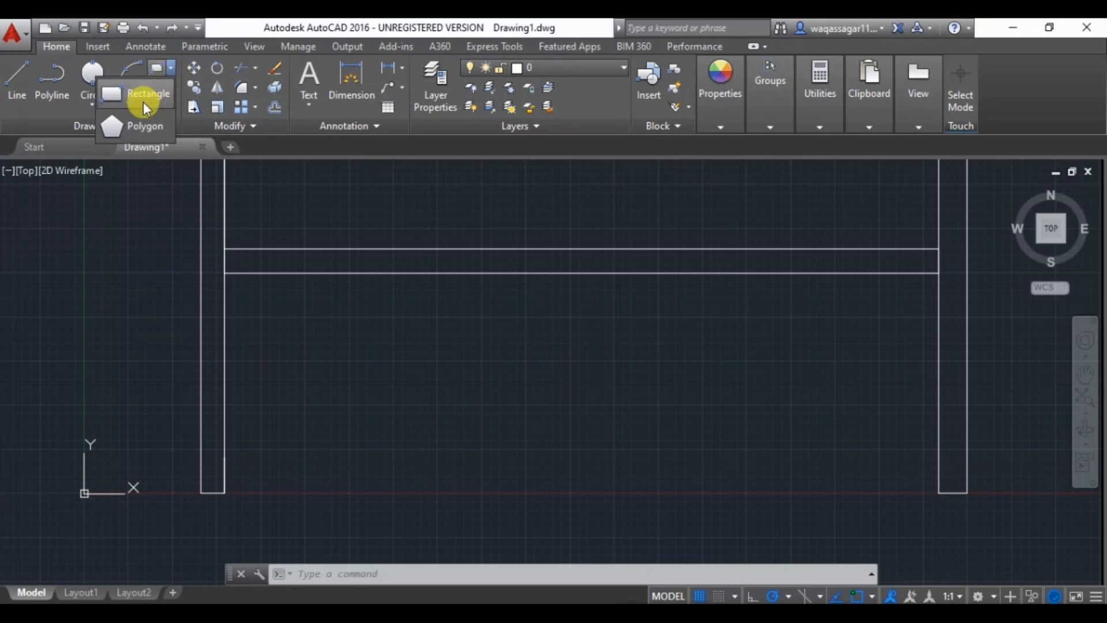
{"action": "left_click", "coordinate": [143, 102]}
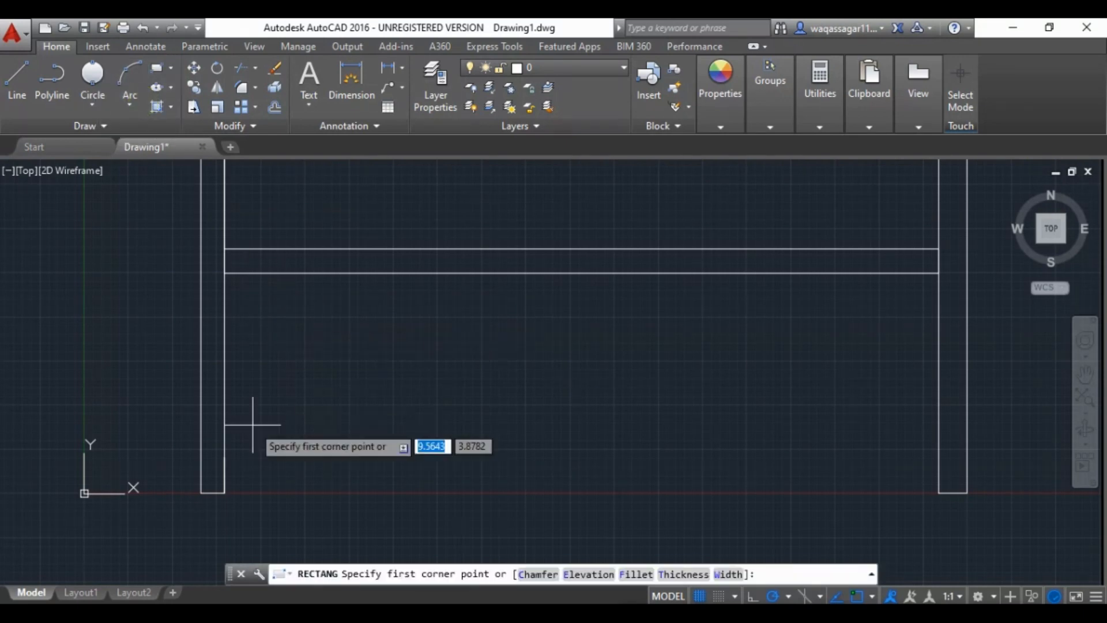
{"action": "left_click", "coordinate": [224, 458]}
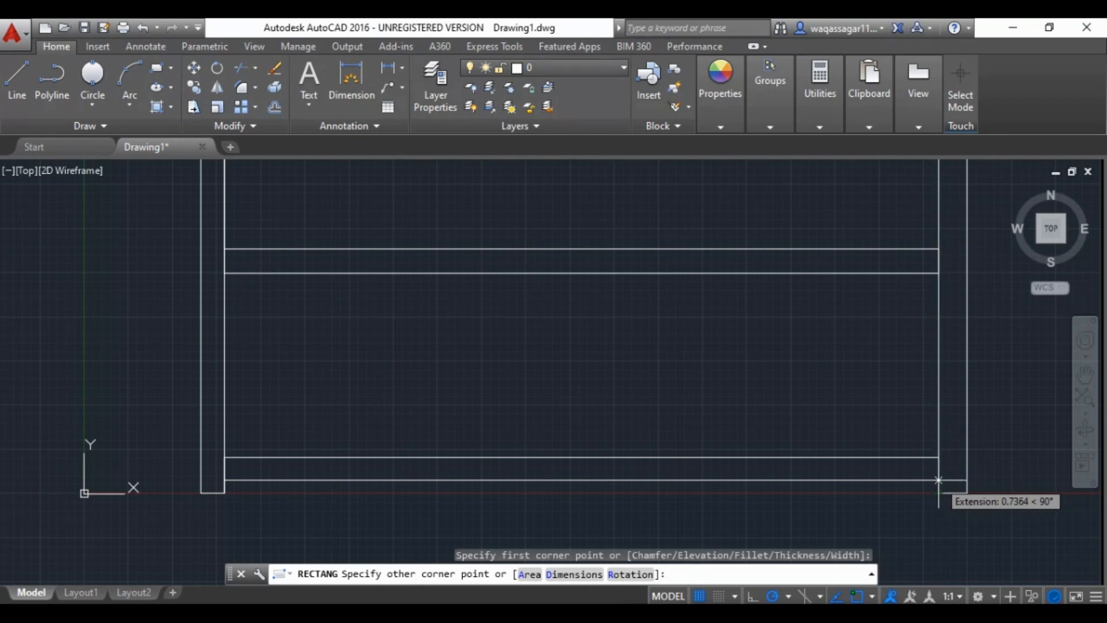
{"action": "left_click", "coordinate": [938, 482]}
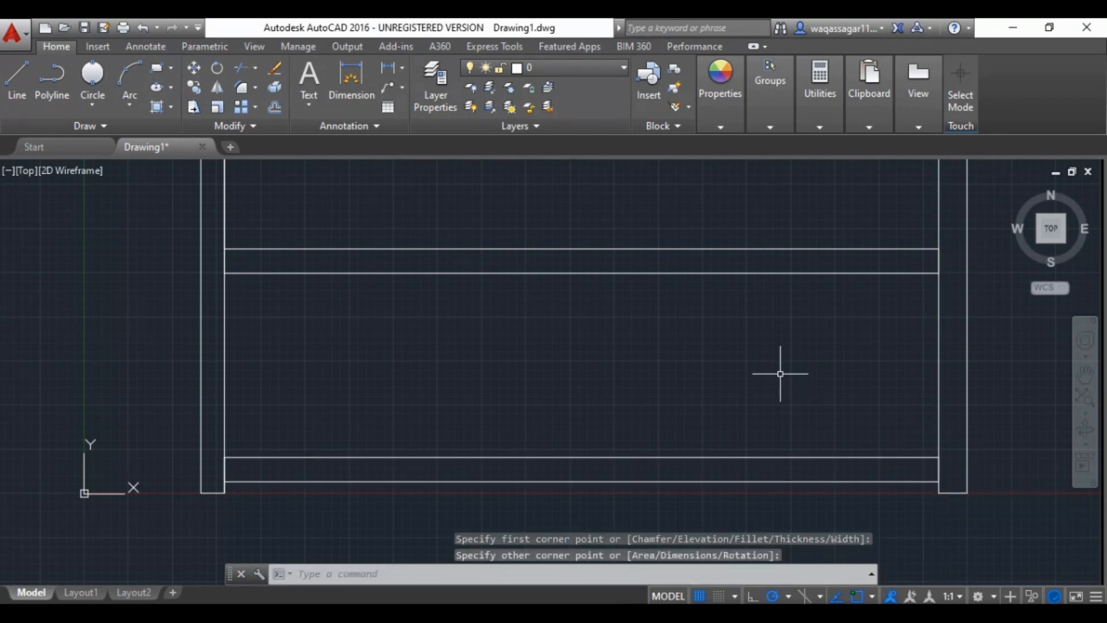
Step: Check the balusters in the PDF sample and draw a rectangle beside the left post, spanning from the middle rail to the bottom rail
{"action": "key", "text": "alt+Tab"}
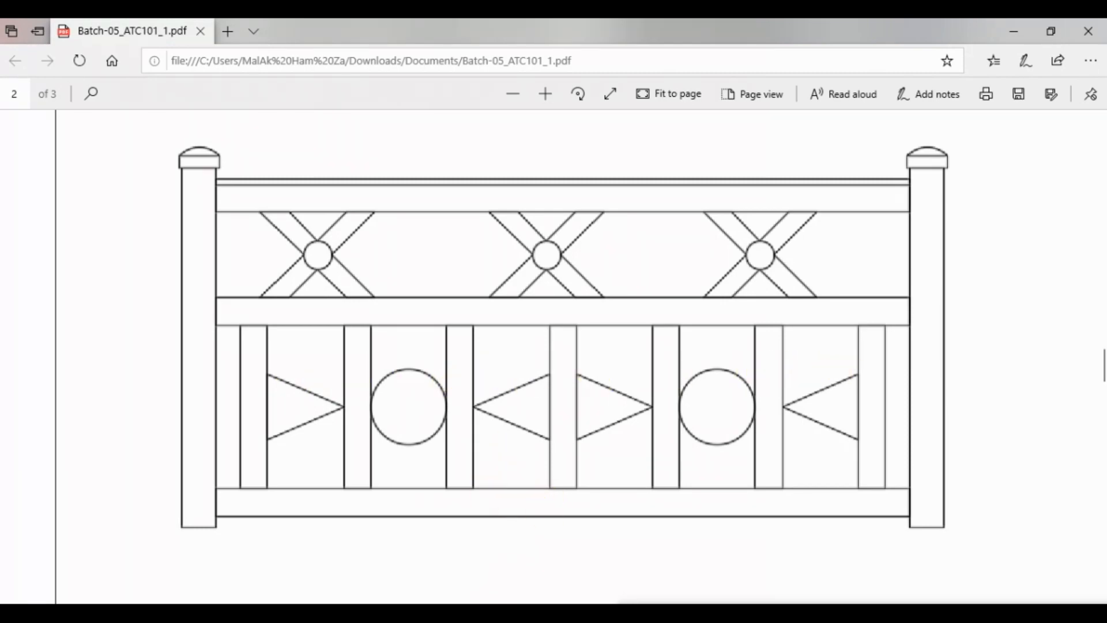
{"action": "key", "text": "alt+Tab"}
{"action": "left_click", "coordinate": [154, 69]}
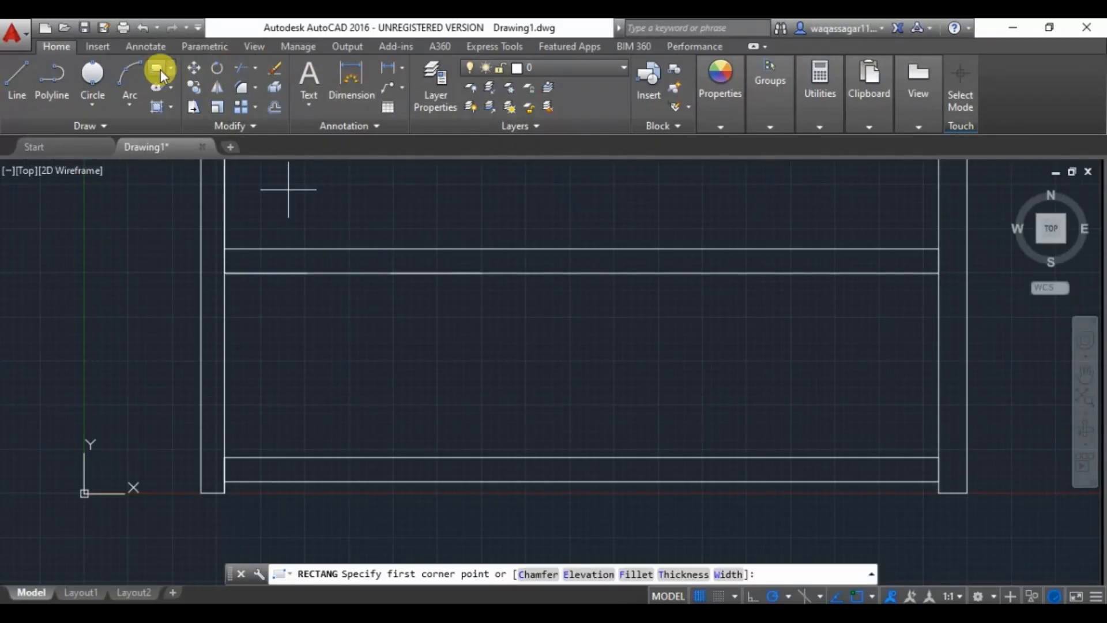
{"action": "left_click", "coordinate": [307, 273]}
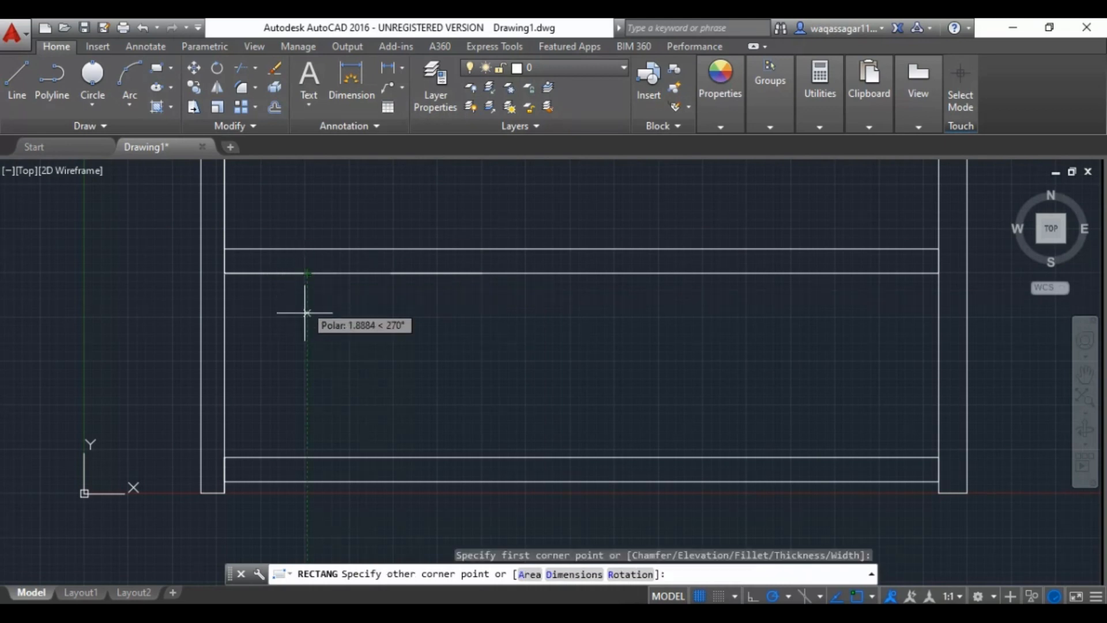
{"action": "left_click", "coordinate": [289, 456]}
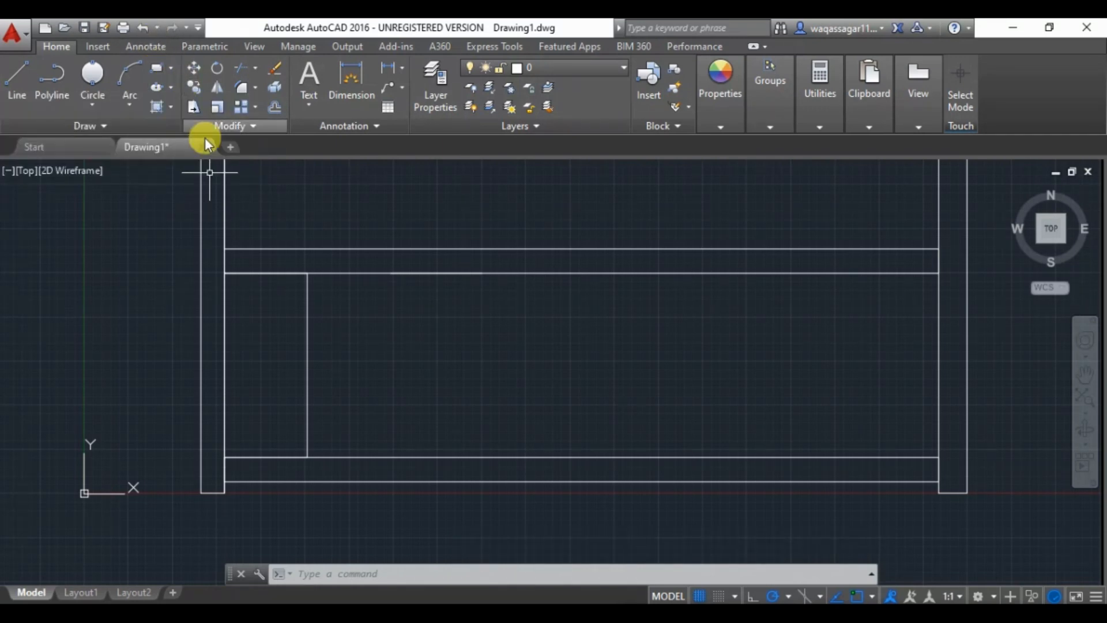
Step: Draw connected lines between the middle and bottom rails for the first baluster's right edge and both edges of the second baluster
{"action": "left_click", "coordinate": [14, 75]}
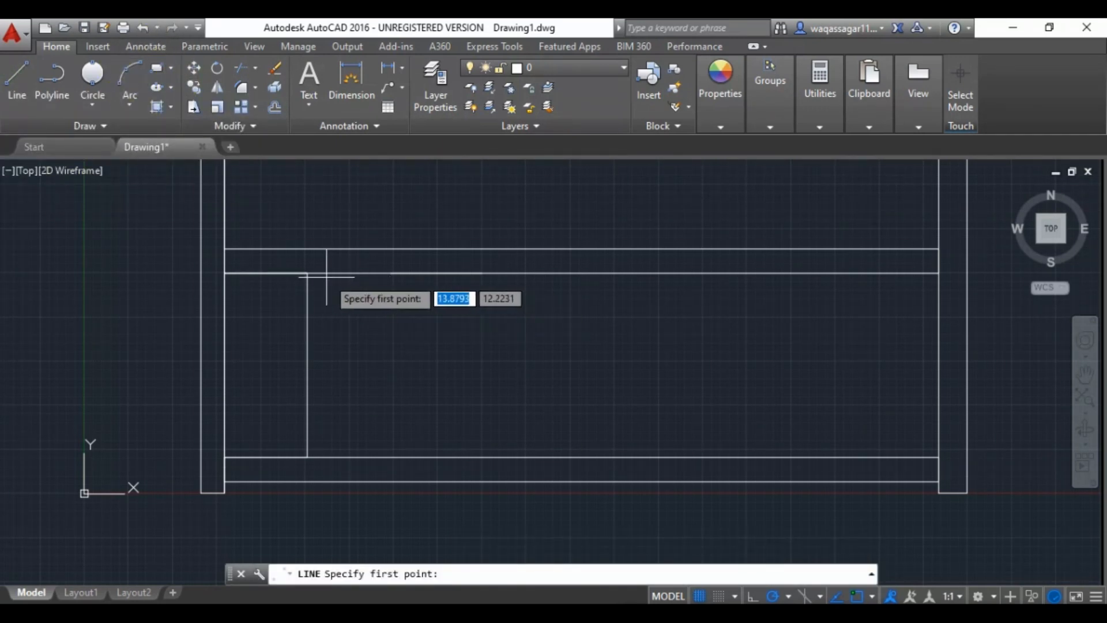
{"action": "left_click", "coordinate": [318, 273]}
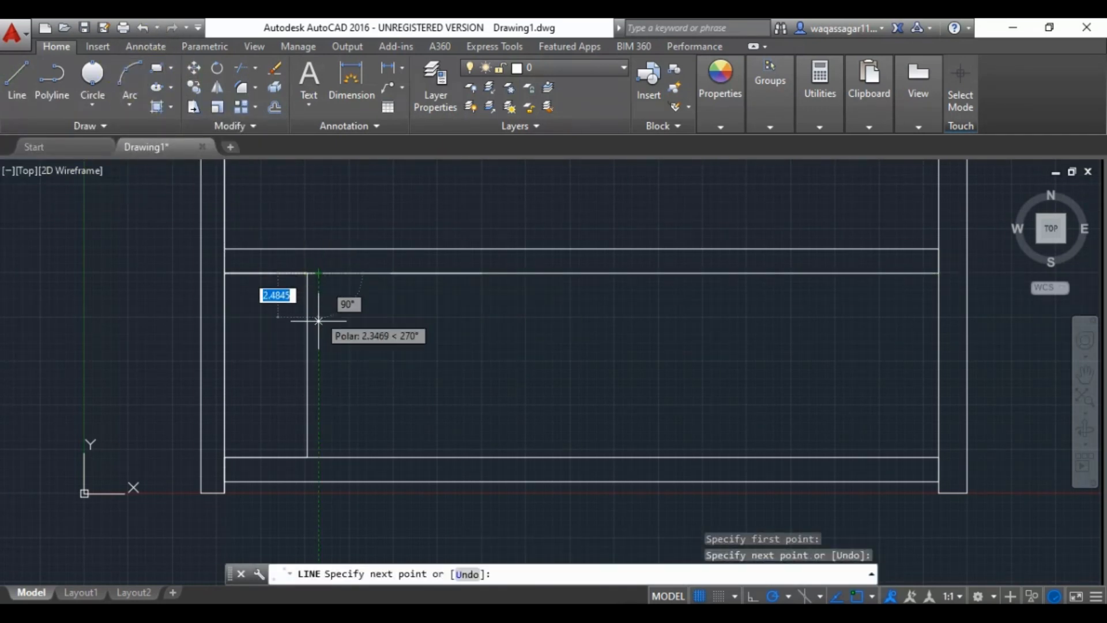
{"action": "left_click", "coordinate": [319, 456]}
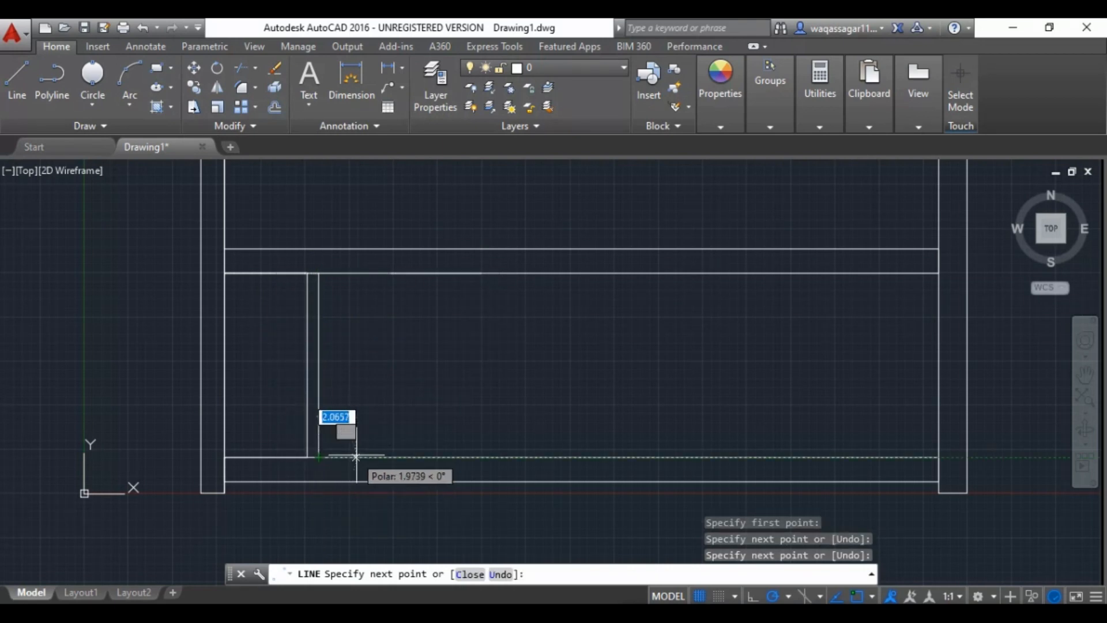
{"action": "left_click", "coordinate": [394, 456]}
{"action": "left_click", "coordinate": [394, 273]}
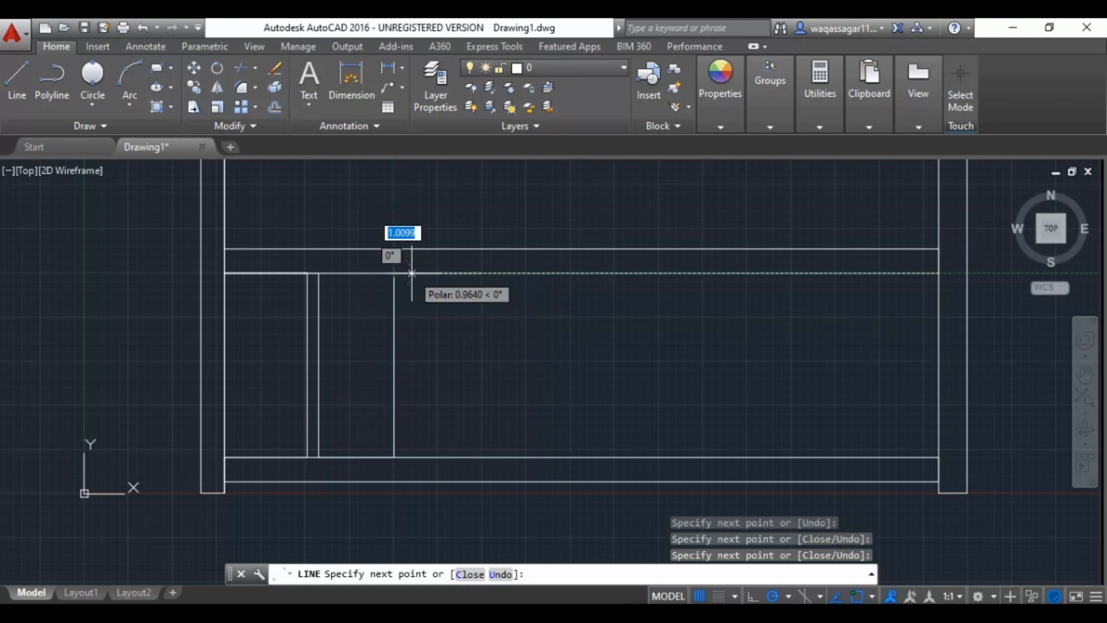
{"action": "left_click", "coordinate": [412, 273]}
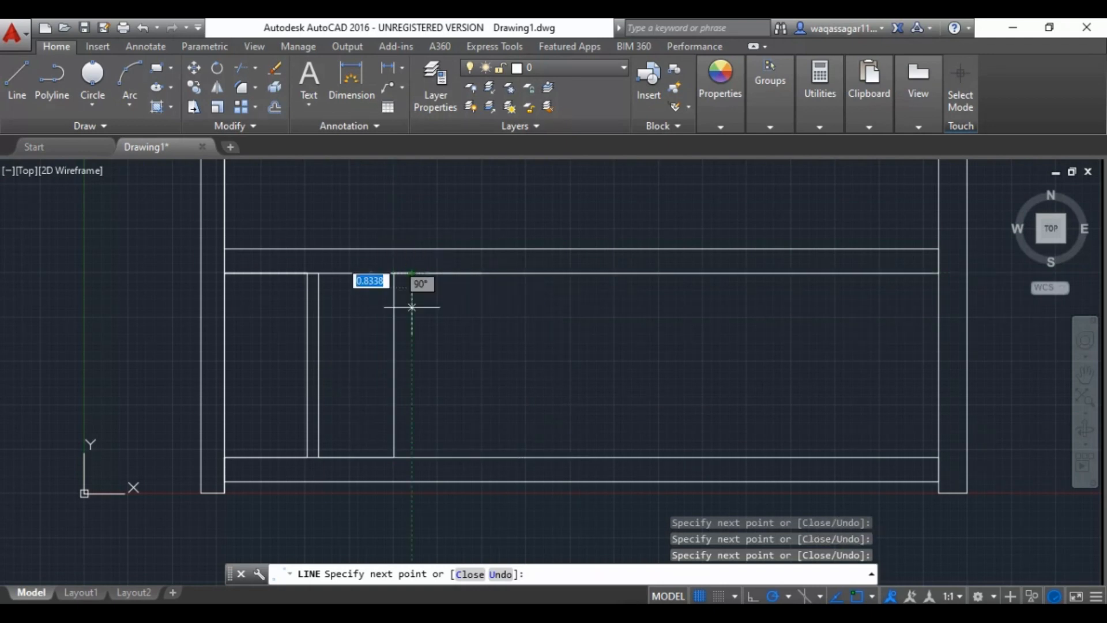
{"action": "left_click", "coordinate": [408, 269]}
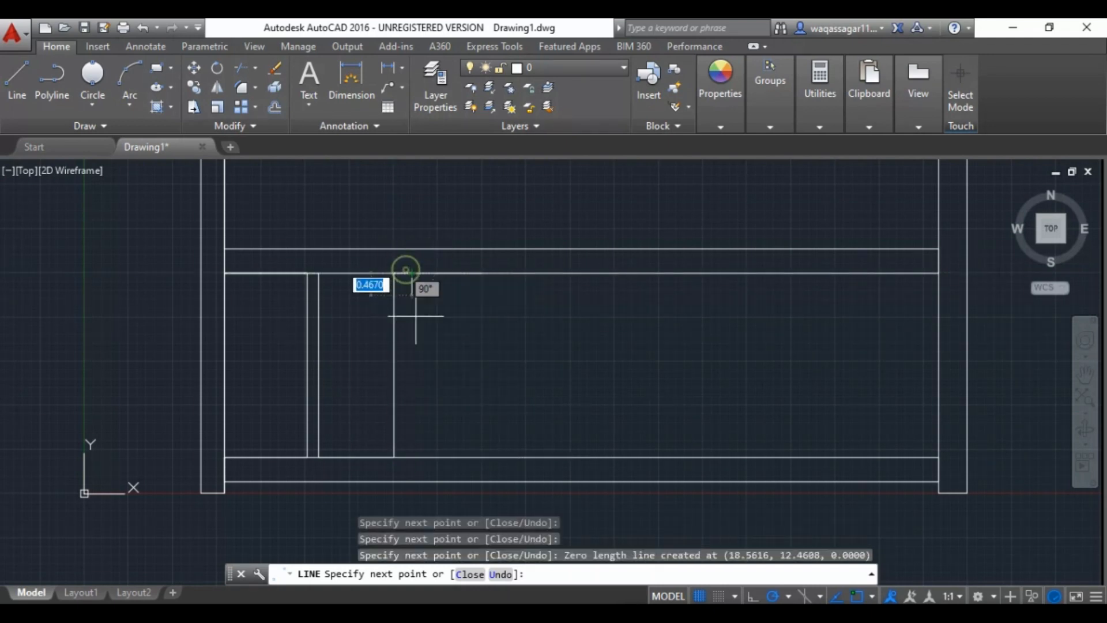
{"action": "left_click", "coordinate": [412, 457]}
Step: Continue the line chain along the rails to outline the third and fourth balusters, each about 10.42 tall
{"action": "left_click", "coordinate": [481, 457]}
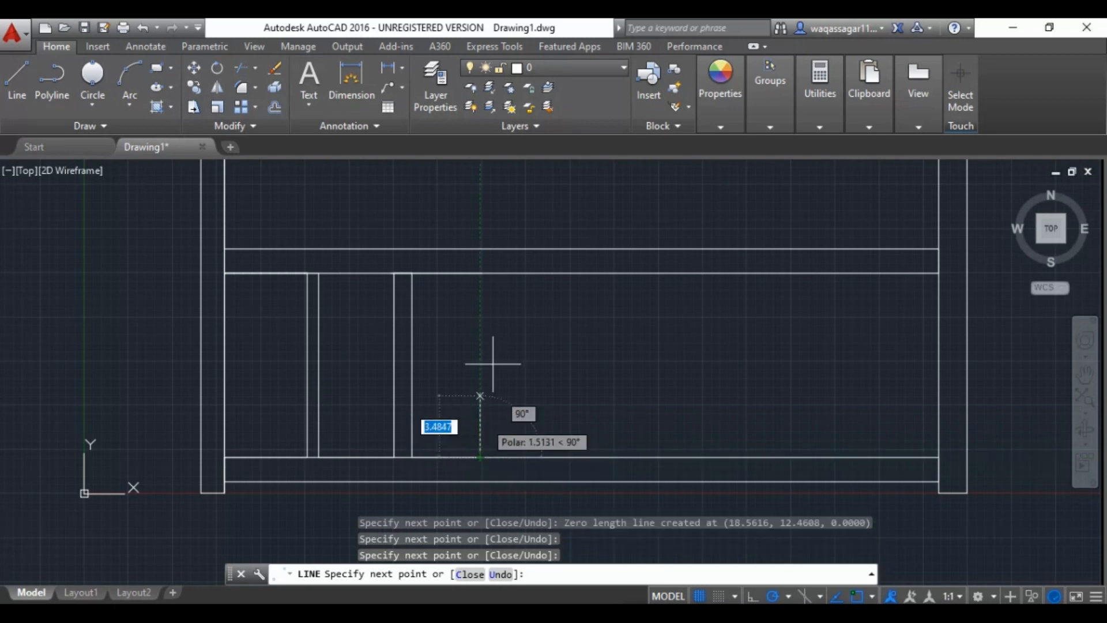
{"action": "left_click", "coordinate": [480, 273]}
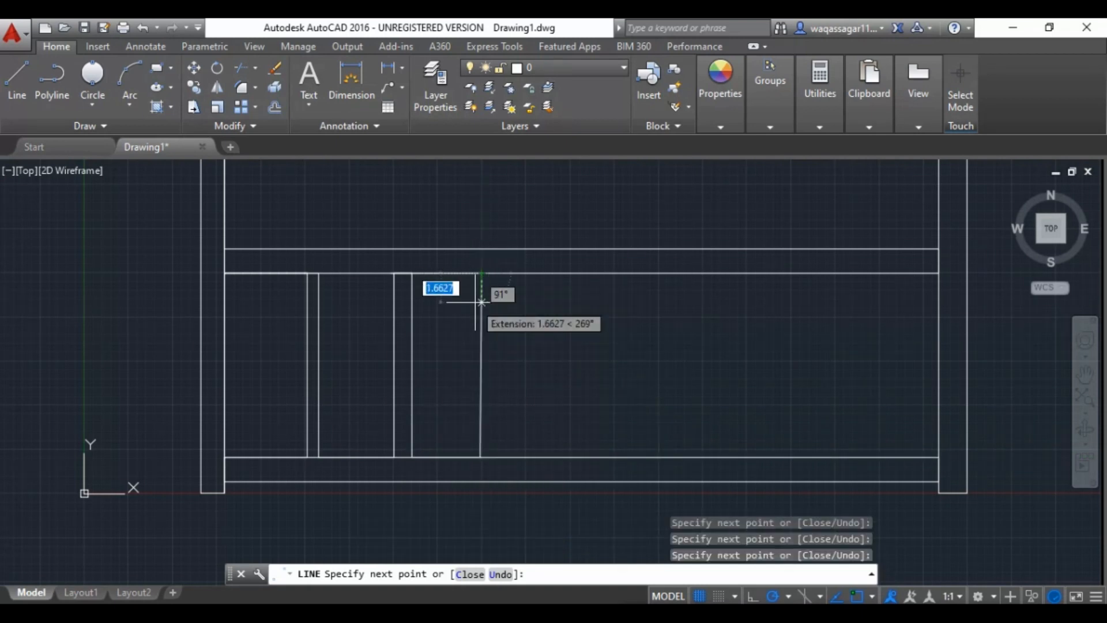
{"action": "left_click", "coordinate": [497, 272]}
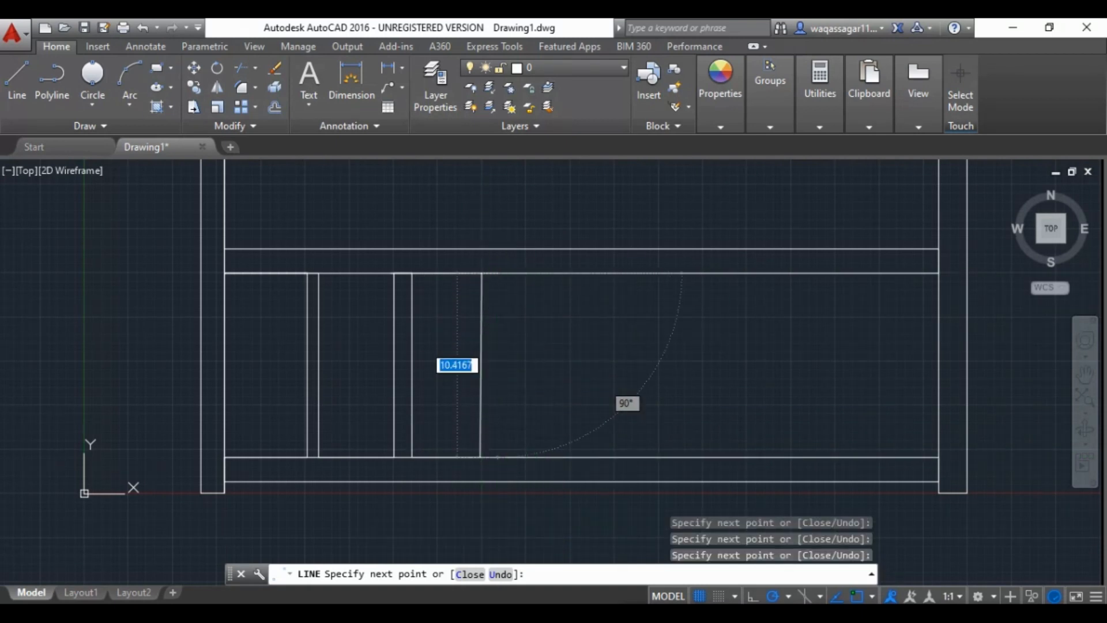
{"action": "left_click", "coordinate": [498, 456]}
{"action": "left_click", "coordinate": [567, 456]}
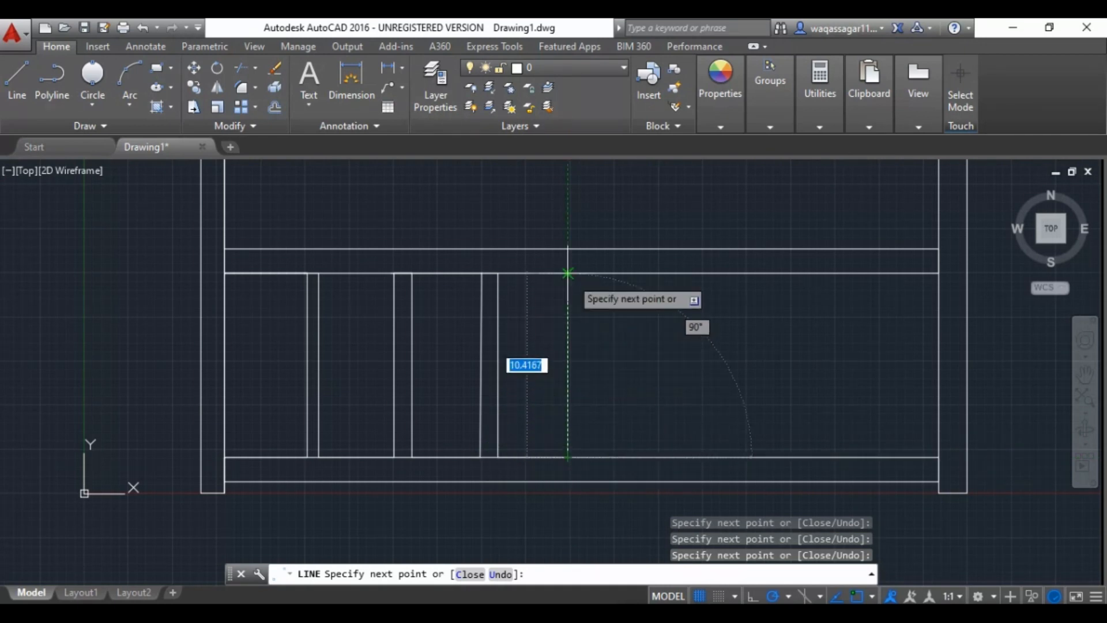
{"action": "left_click", "coordinate": [568, 273]}
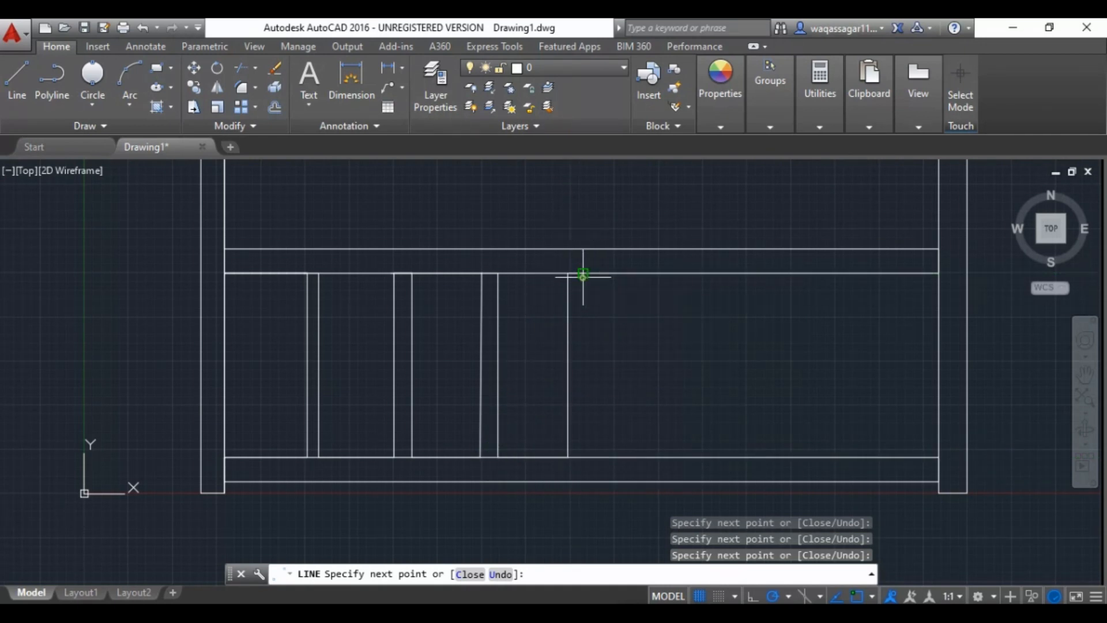
{"action": "left_click", "coordinate": [583, 273]}
{"action": "left_click", "coordinate": [583, 456]}
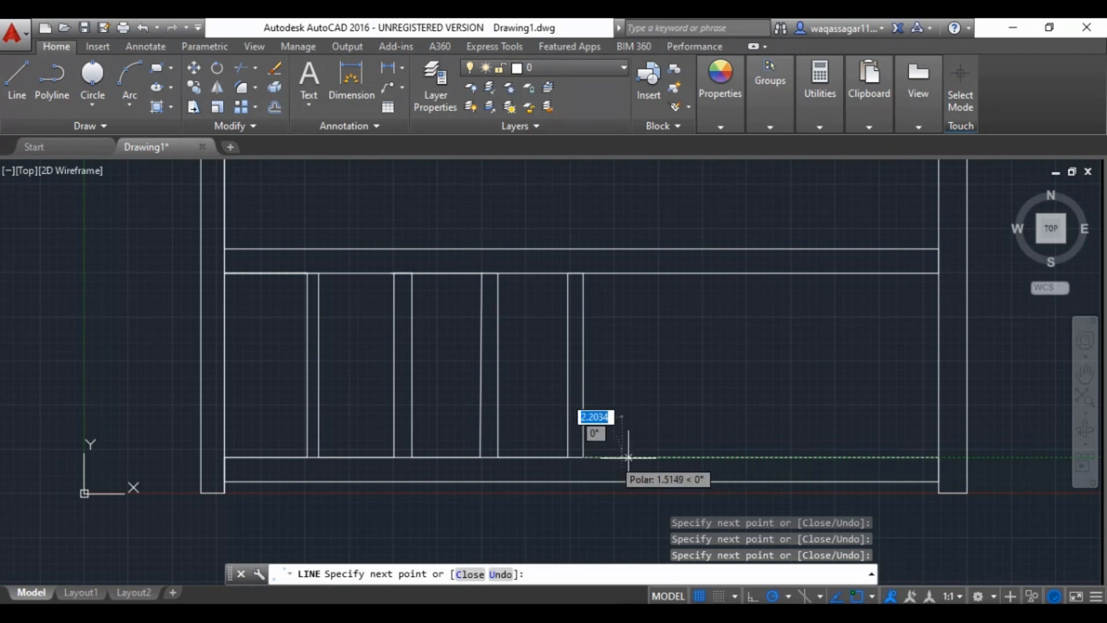
Step: Continue the line chain to outline the fifth and sixth balusters between the middle and bottom rails
{"action": "left_click", "coordinate": [659, 457]}
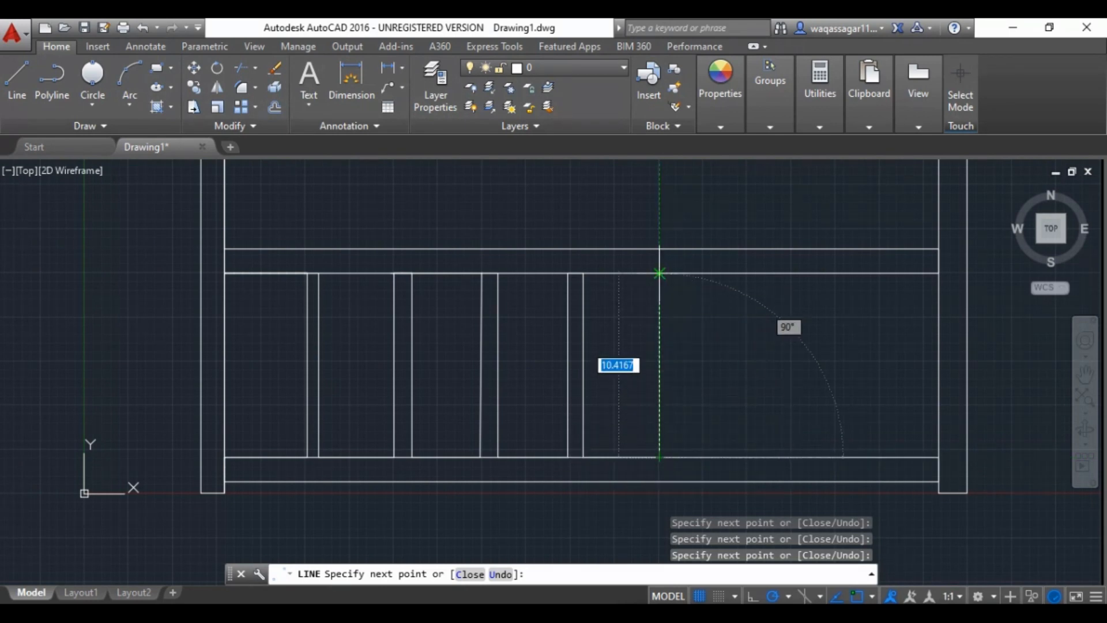
{"action": "left_click", "coordinate": [659, 273]}
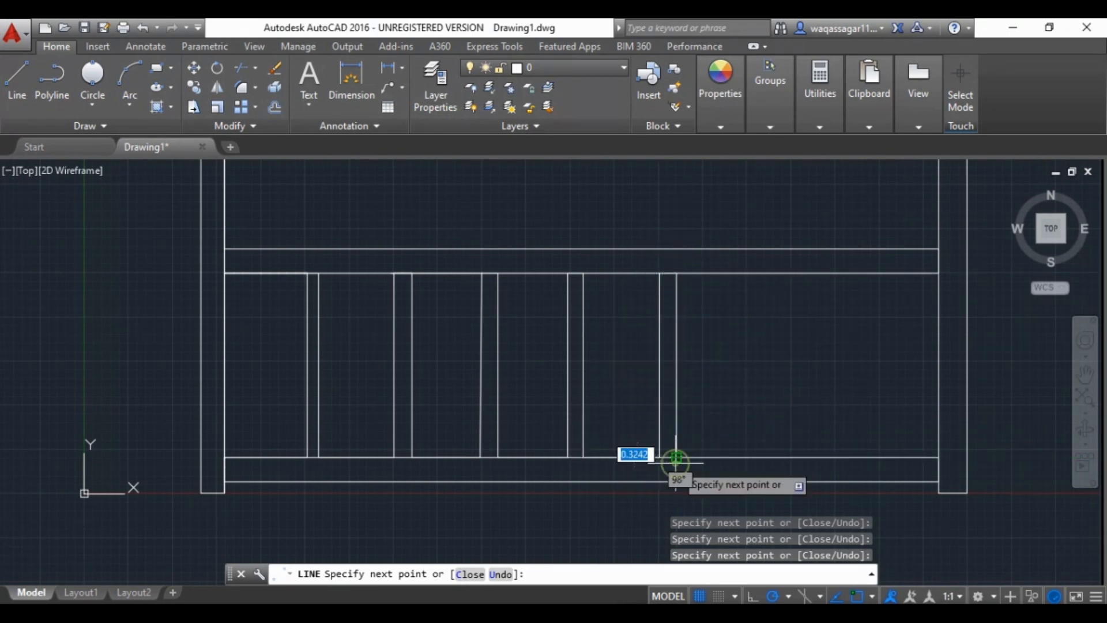
{"action": "left_click", "coordinate": [746, 456]}
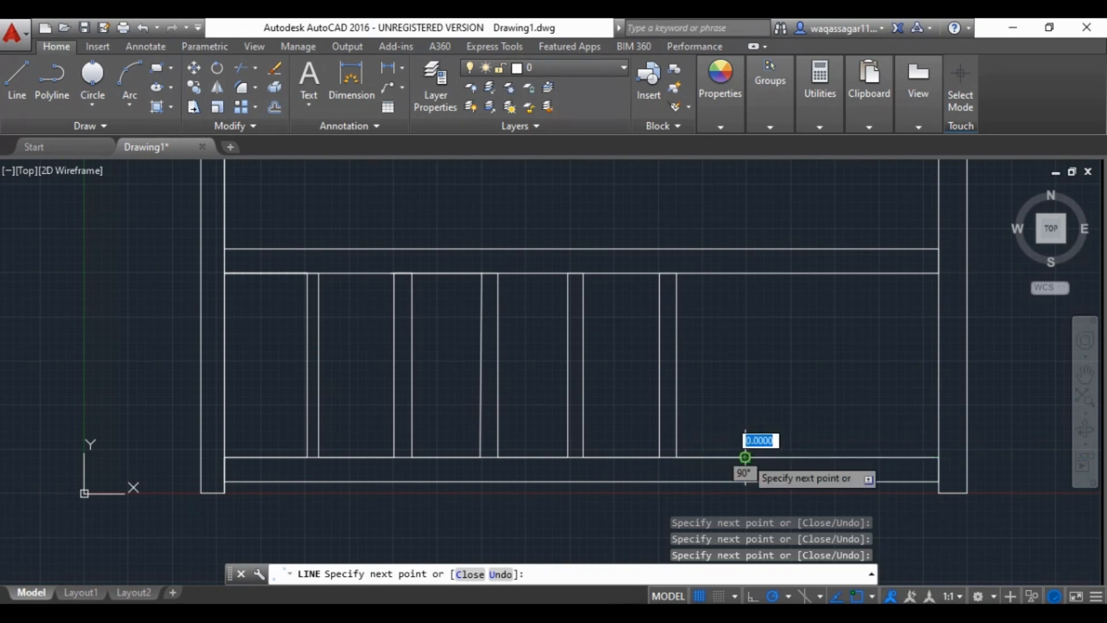
{"action": "left_click", "coordinate": [746, 273]}
{"action": "left_click", "coordinate": [759, 273]}
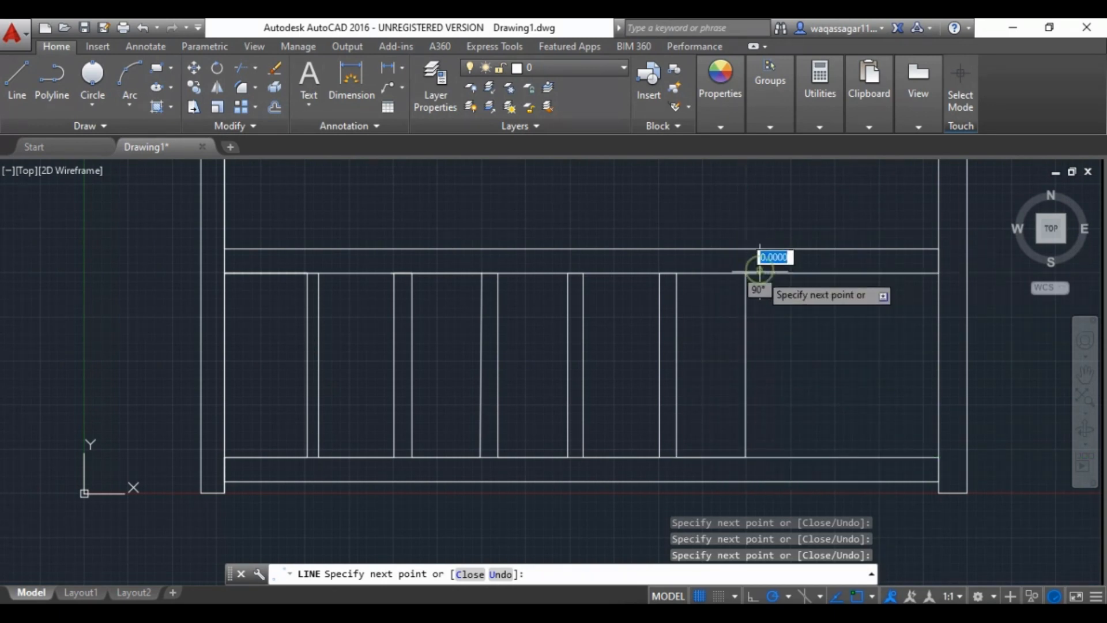
{"action": "left_click", "coordinate": [759, 456]}
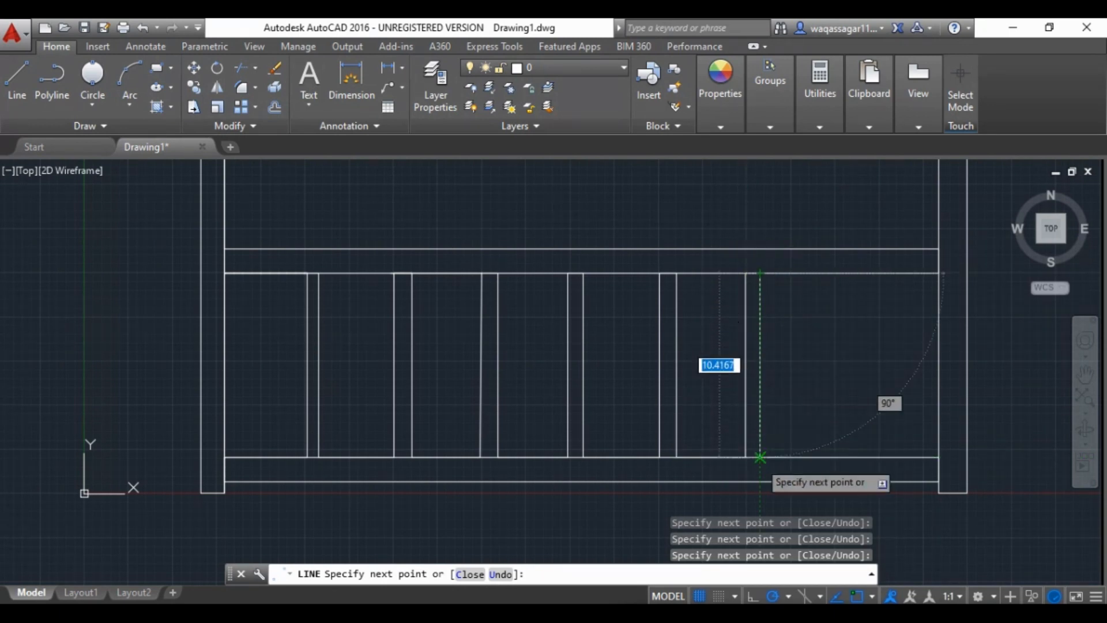
Step: Outline the seventh baluster near the right post and end the line chain at the bottom rail
{"action": "left_click", "coordinate": [832, 457]}
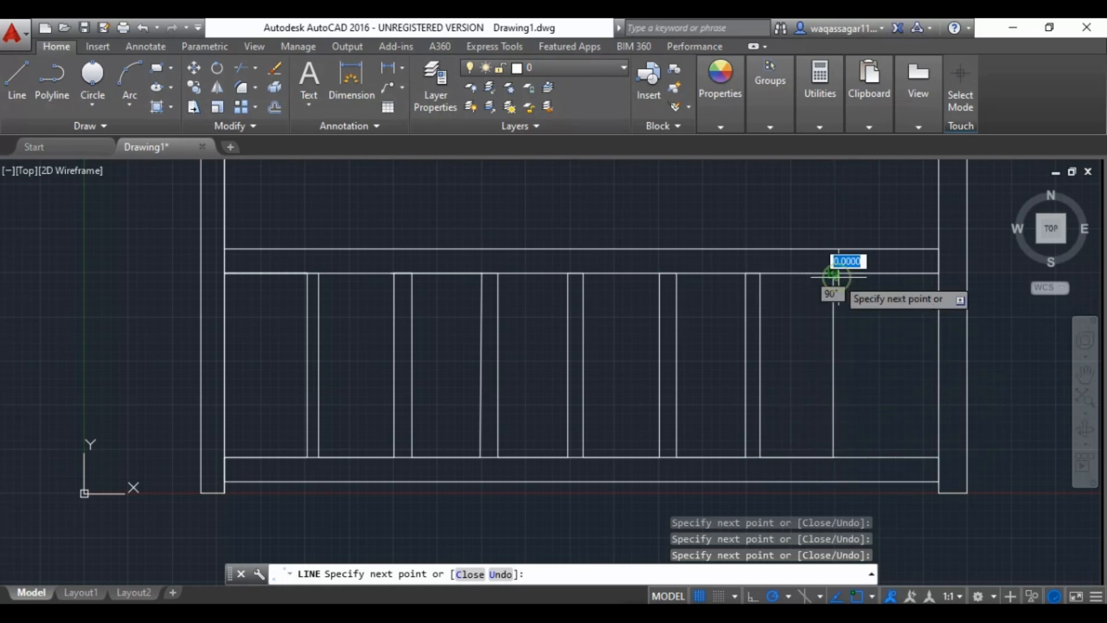
{"action": "left_click", "coordinate": [851, 273]}
{"action": "left_click", "coordinate": [851, 456]}
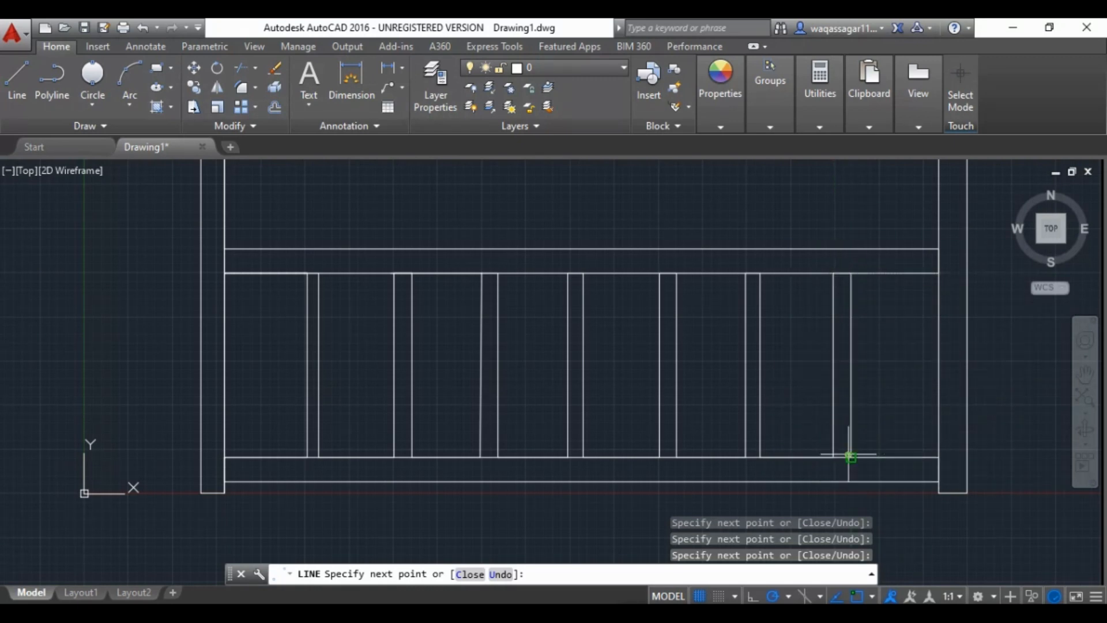
{"action": "left_click", "coordinate": [850, 457]}
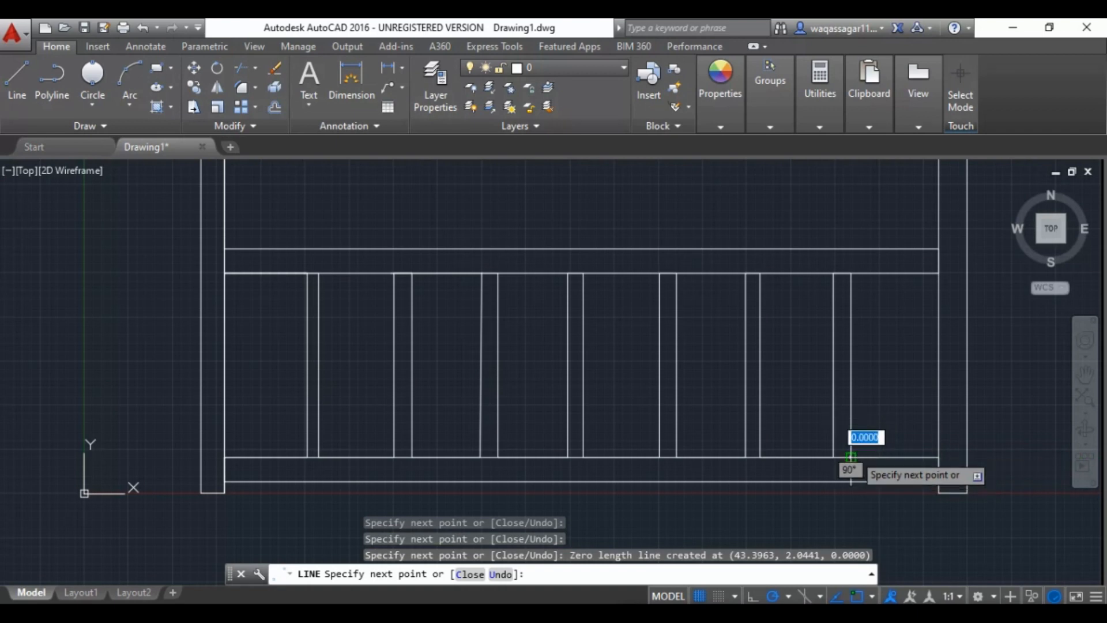
{"action": "right_click", "coordinate": [850, 457]}
Step: Grip-stretch the vertical edges of the first two balusters toward the left post, making both balusters wider
{"action": "left_click", "coordinate": [903, 276]}
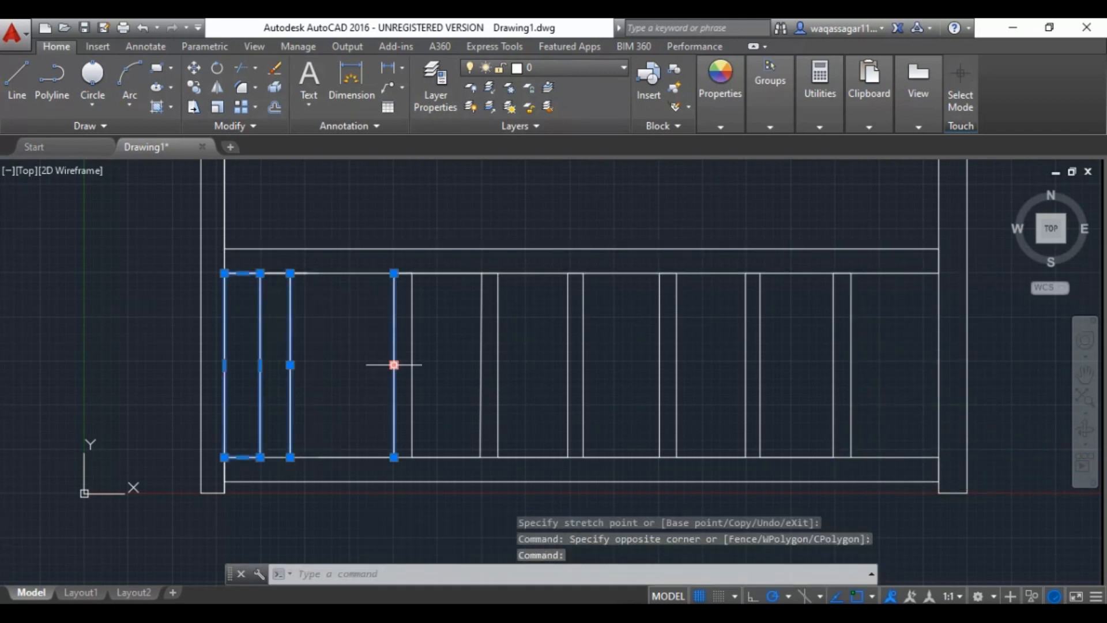
{"action": "left_click", "coordinate": [394, 364]}
{"action": "left_click", "coordinate": [362, 364]}
{"action": "left_click", "coordinate": [412, 361]}
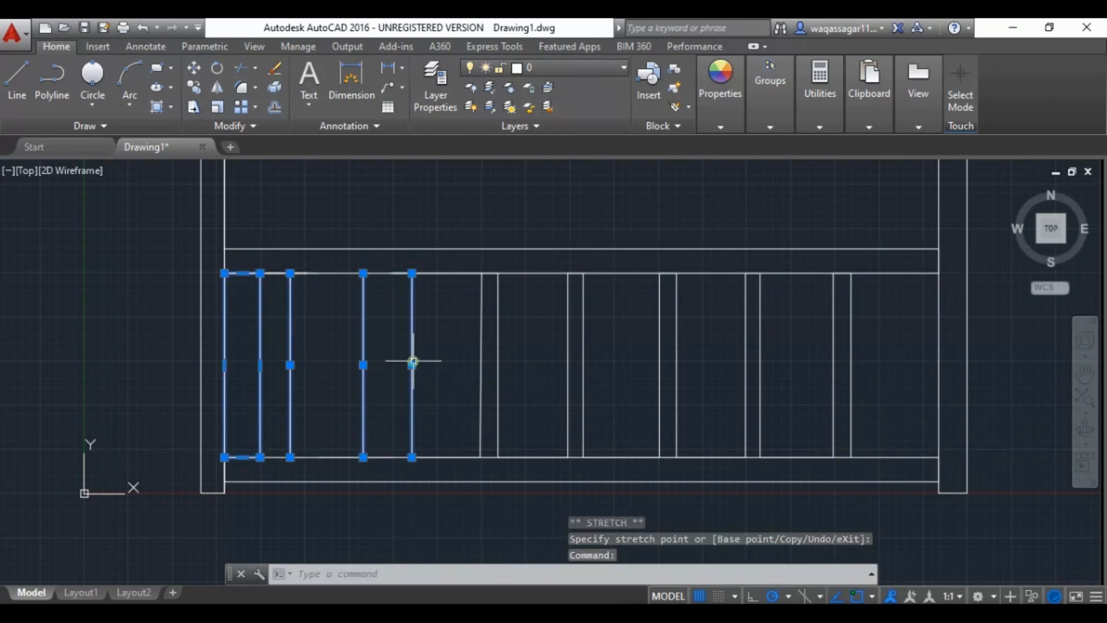
{"action": "left_click", "coordinate": [391, 364]}
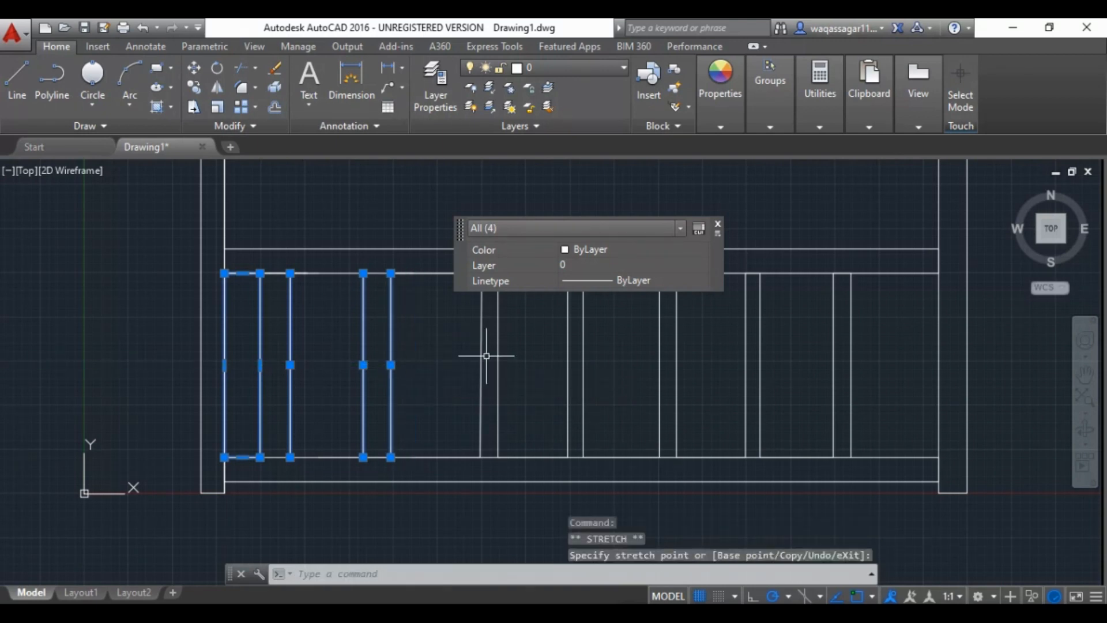
Step: Grip-stretch the third baluster's left edge about 1.19 toward the left post
{"action": "left_click", "coordinate": [481, 355]}
{"action": "left_click", "coordinate": [480, 365]}
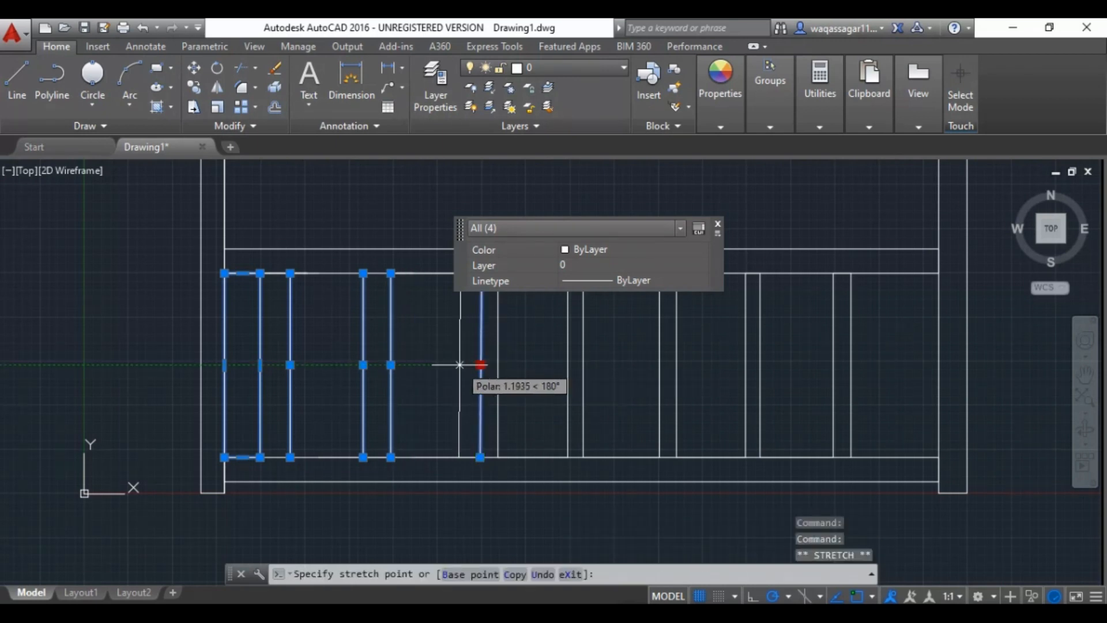
{"action": "left_click", "coordinate": [459, 364]}
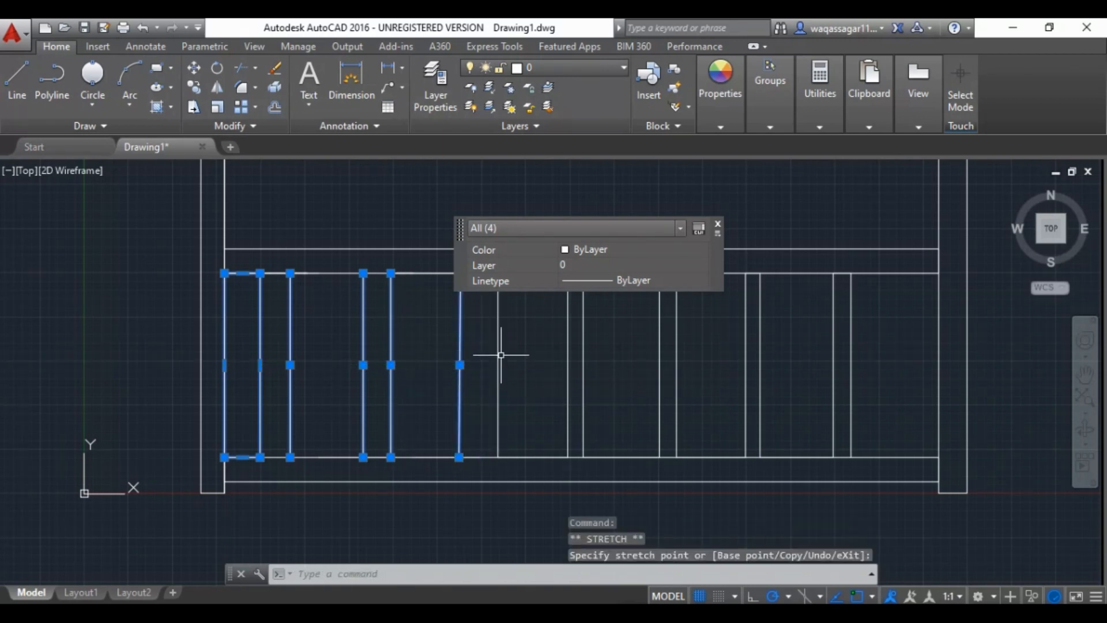
Step: Grip-stretch the third baluster's right edge toward the left post to narrow the baluster
{"action": "left_click", "coordinate": [499, 357]}
{"action": "left_click", "coordinate": [497, 364]}
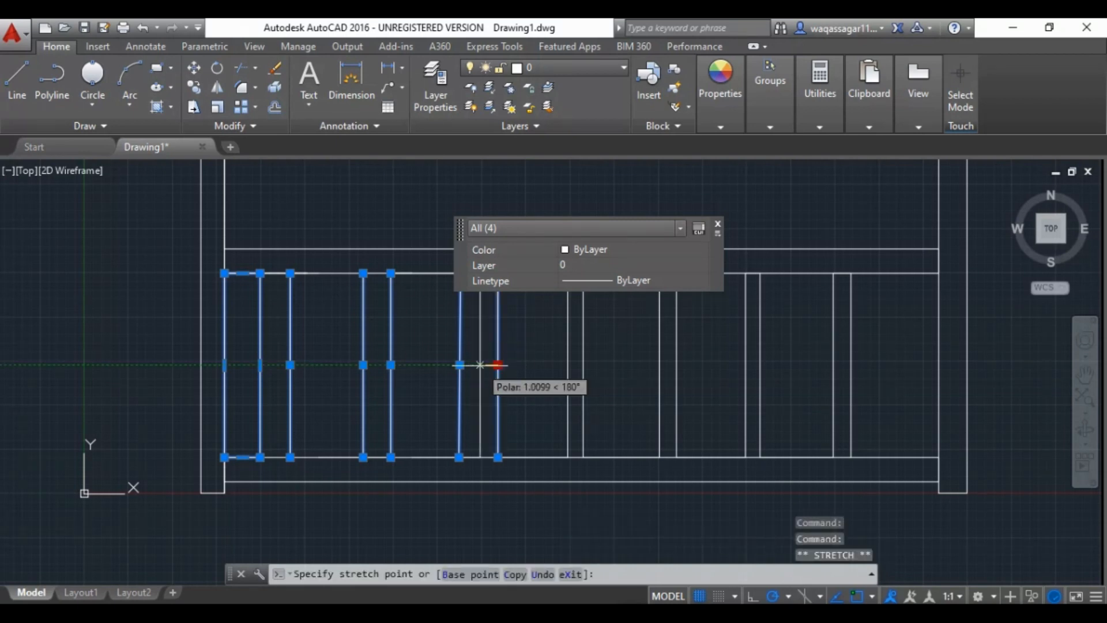
{"action": "left_click", "coordinate": [487, 364]}
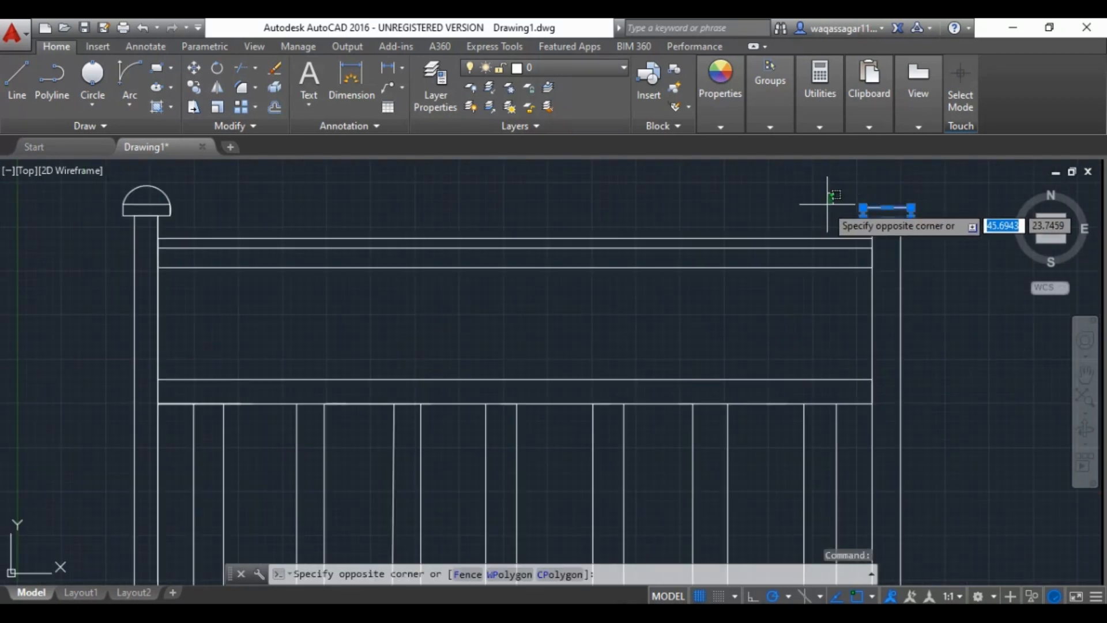
Step: Draw a start-end-direction arc as a dome over the right post's cap and undo the stray circle
{"action": "left_click", "coordinate": [126, 74]}
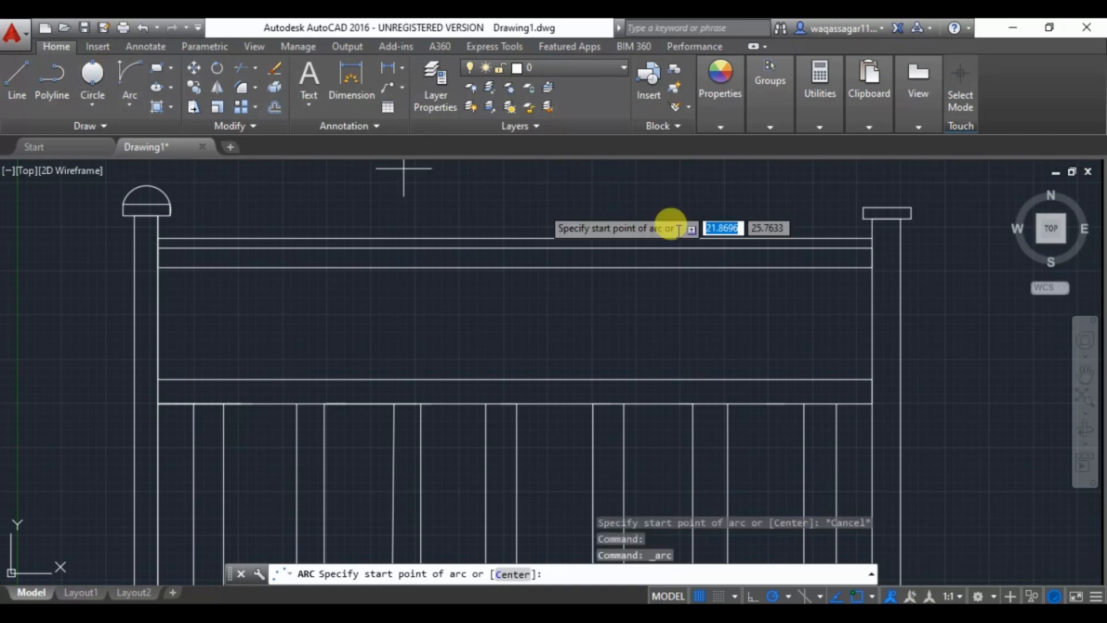
{"action": "left_click", "coordinate": [863, 207]}
{"action": "left_click", "coordinate": [910, 207]}
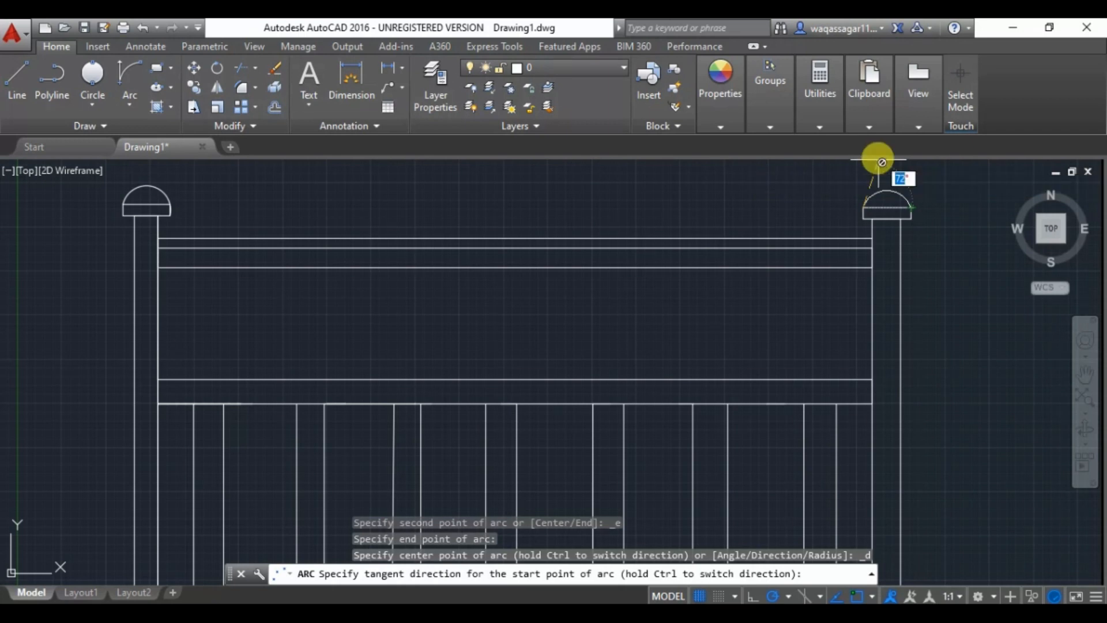
{"action": "left_click", "coordinate": [871, 185]}
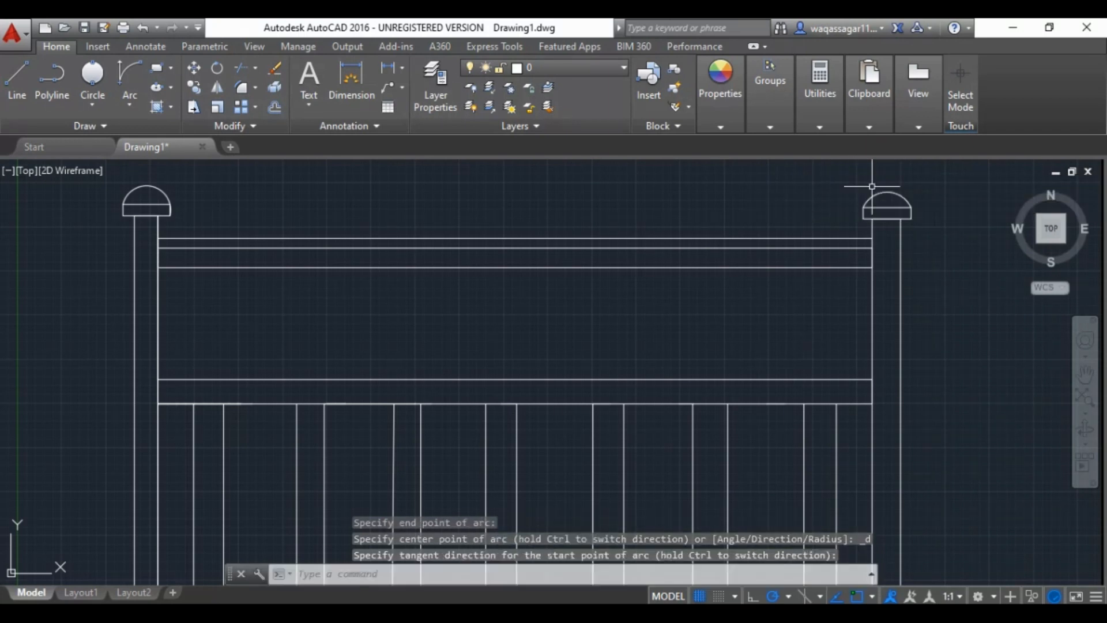
{"action": "key", "text": "ctrl+z"}
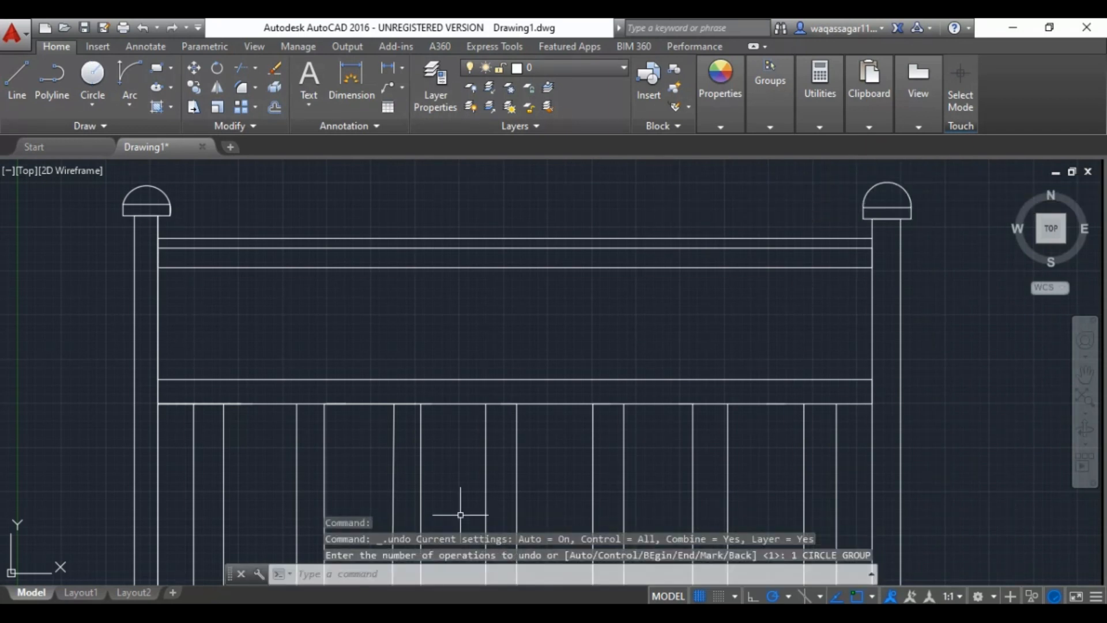
Step: Following the PDF sample, draw a circle of radius about 1.88 midway between the second and third balusters
{"action": "left_click", "coordinate": [438, 611]}
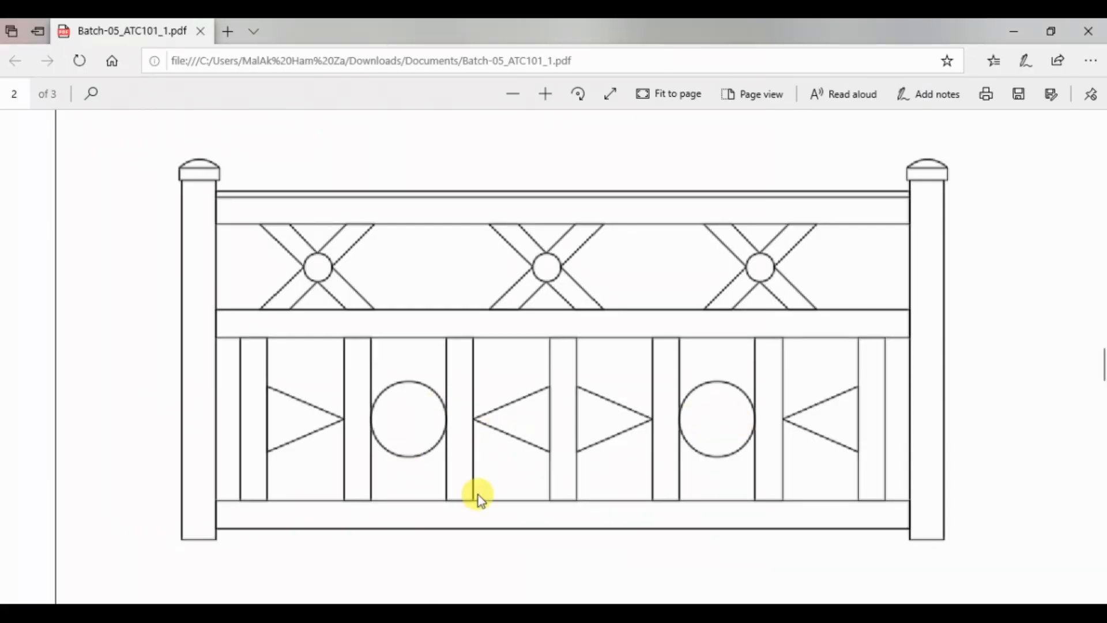
{"action": "left_click", "coordinate": [577, 595]}
{"action": "left_click", "coordinate": [576, 611]}
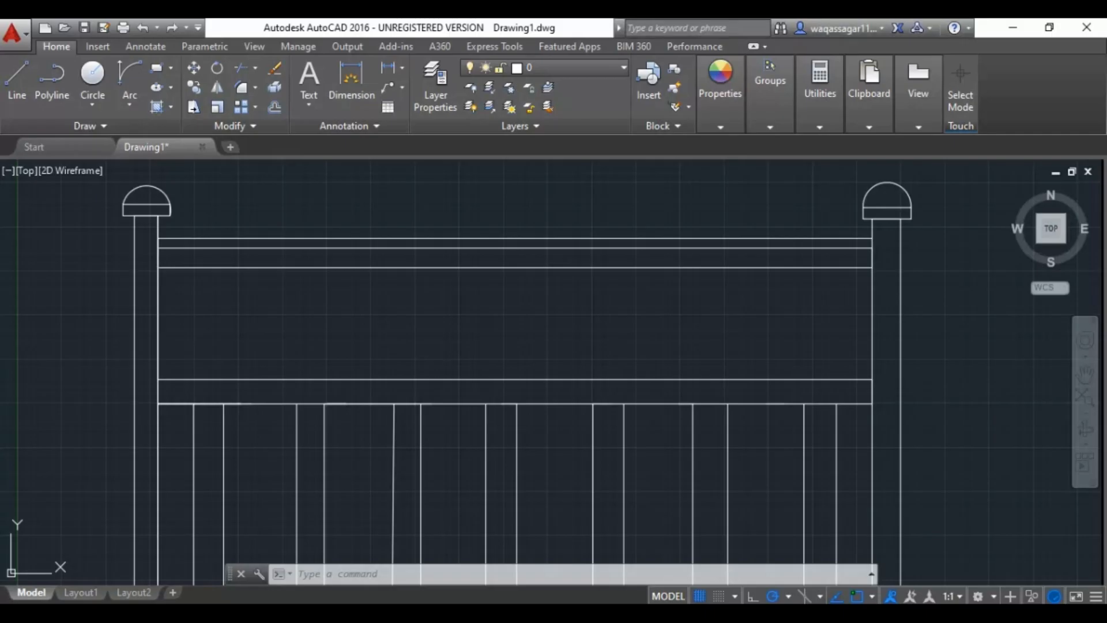
{"action": "left_click", "coordinate": [1083, 375]}
{"action": "left_click_drag", "start_coordinate": [998, 366], "coordinate": [991, 253]}
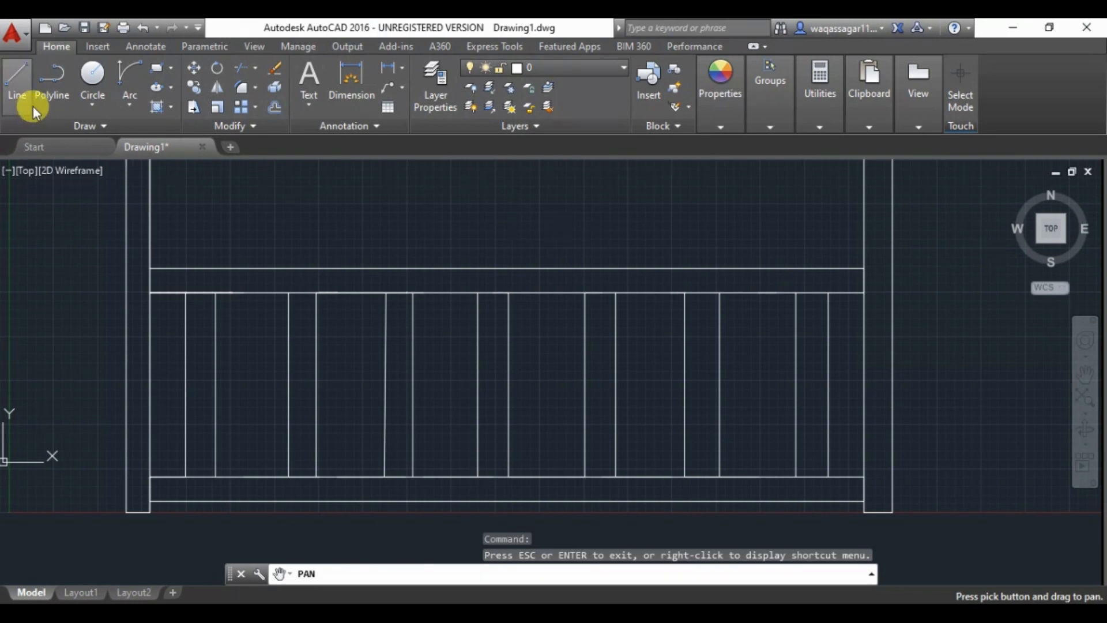
{"action": "left_click", "coordinate": [93, 75]}
{"action": "left_click", "coordinate": [352, 380]}
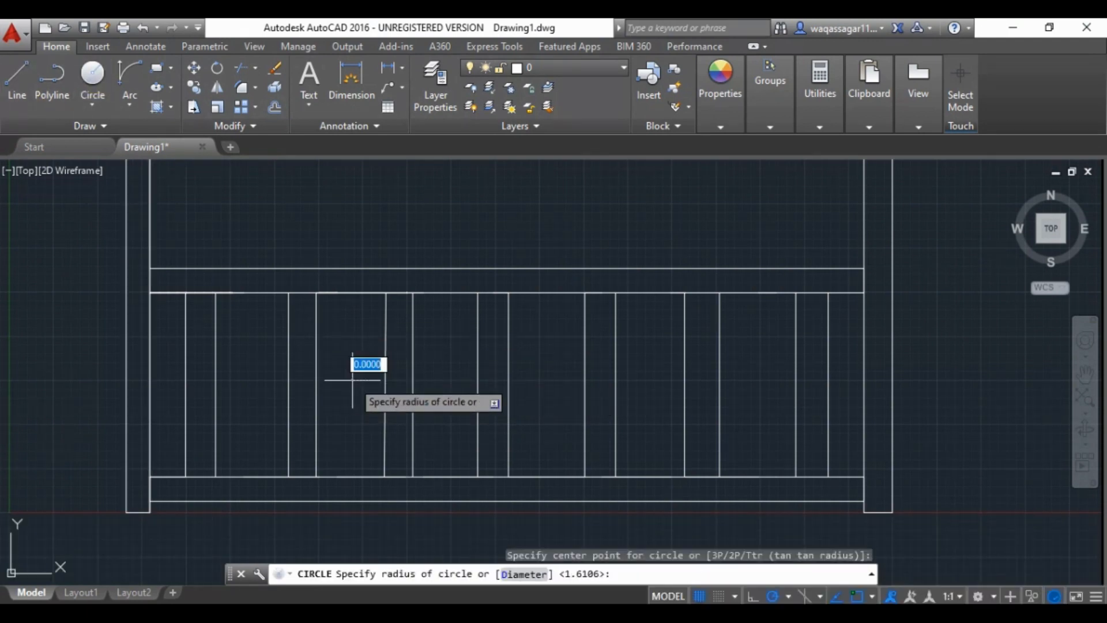
{"action": "left_click", "coordinate": [352, 347]}
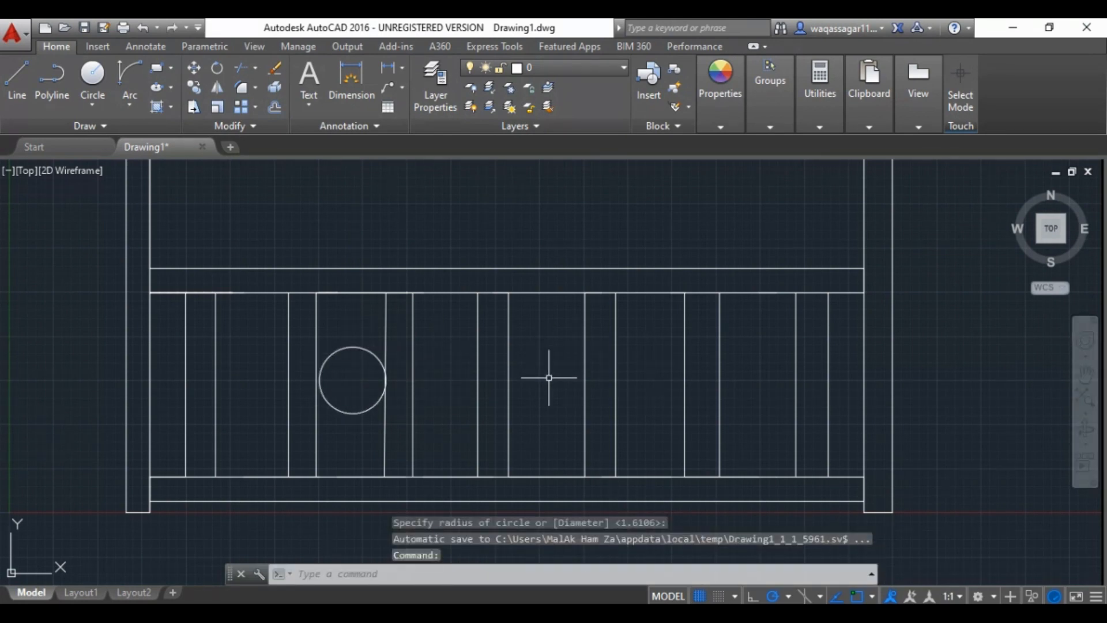
Step: Check the PDF sample and draw a matching circle centered between the fifth and sixth balusters
{"action": "left_click", "coordinate": [473, 599]}
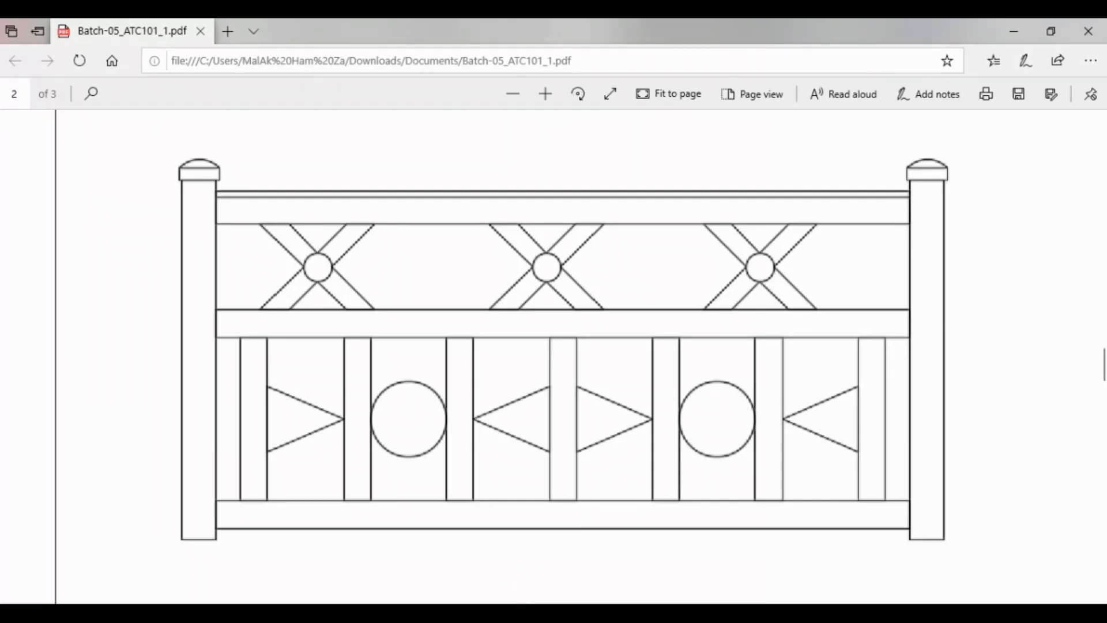
{"action": "key", "text": "alt+Tab"}
{"action": "left_click", "coordinate": [656, 380]}
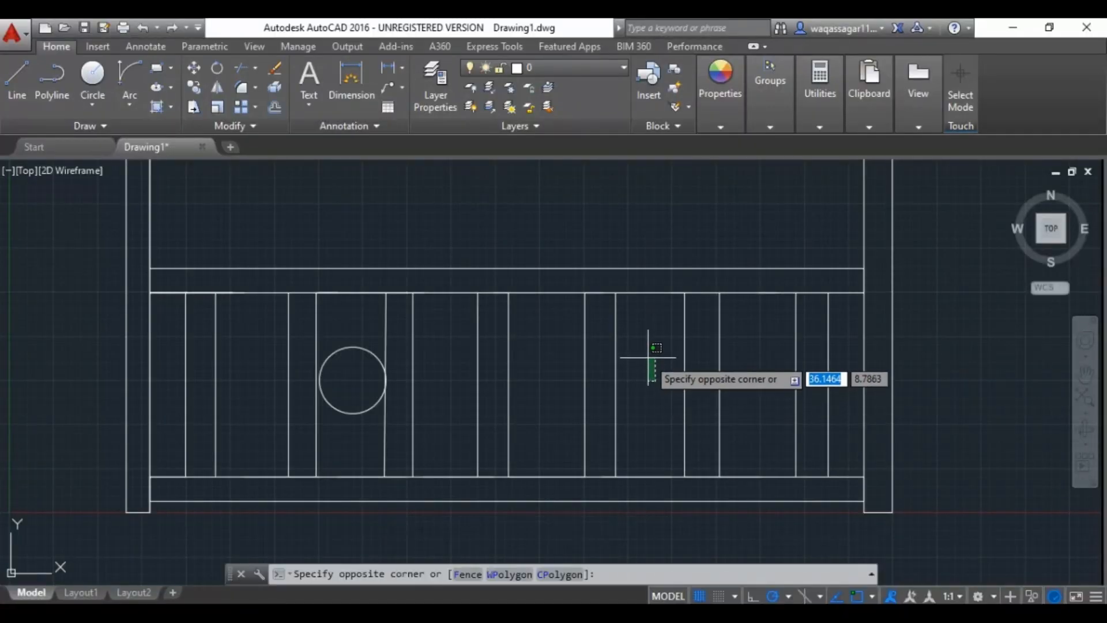
{"action": "left_click", "coordinate": [648, 357]}
{"action": "left_click", "coordinate": [92, 85]}
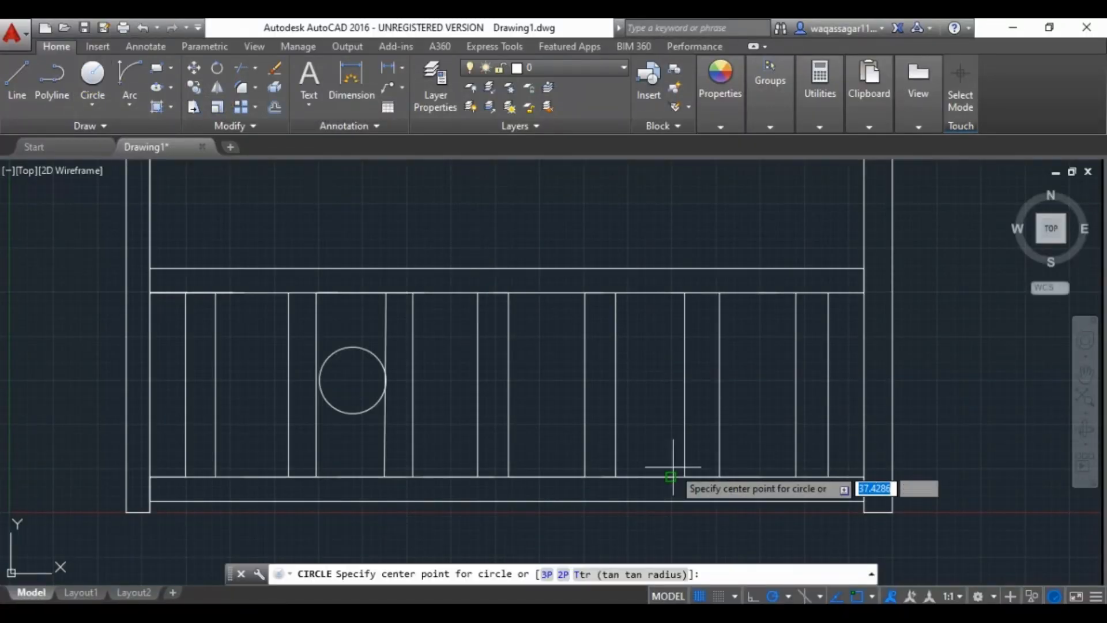
{"action": "left_click", "coordinate": [652, 380]}
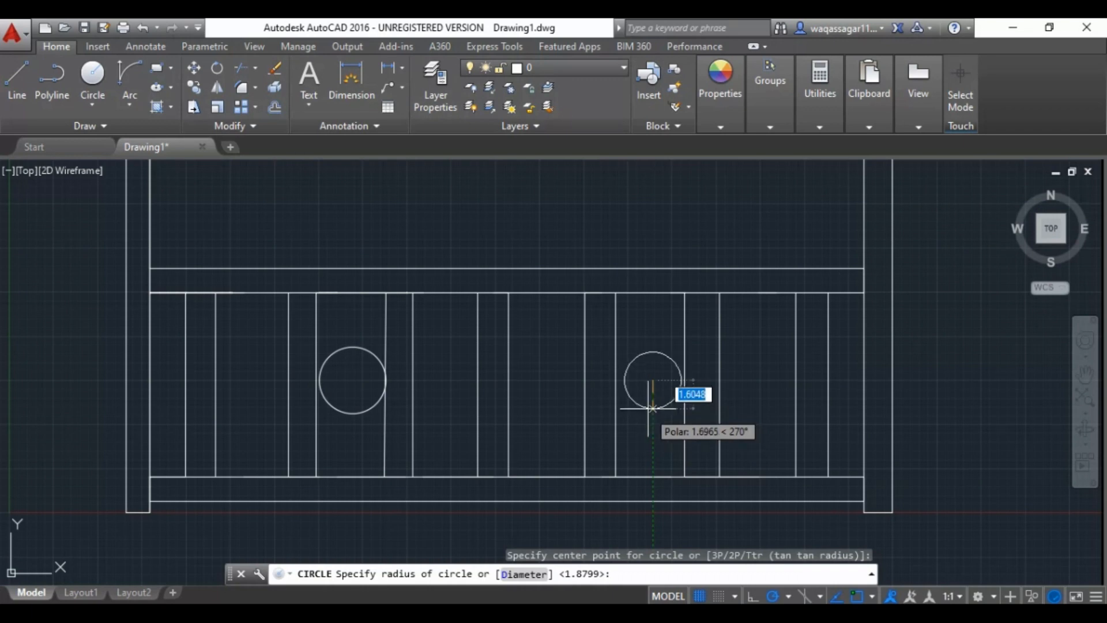
{"action": "left_click", "coordinate": [652, 412]}
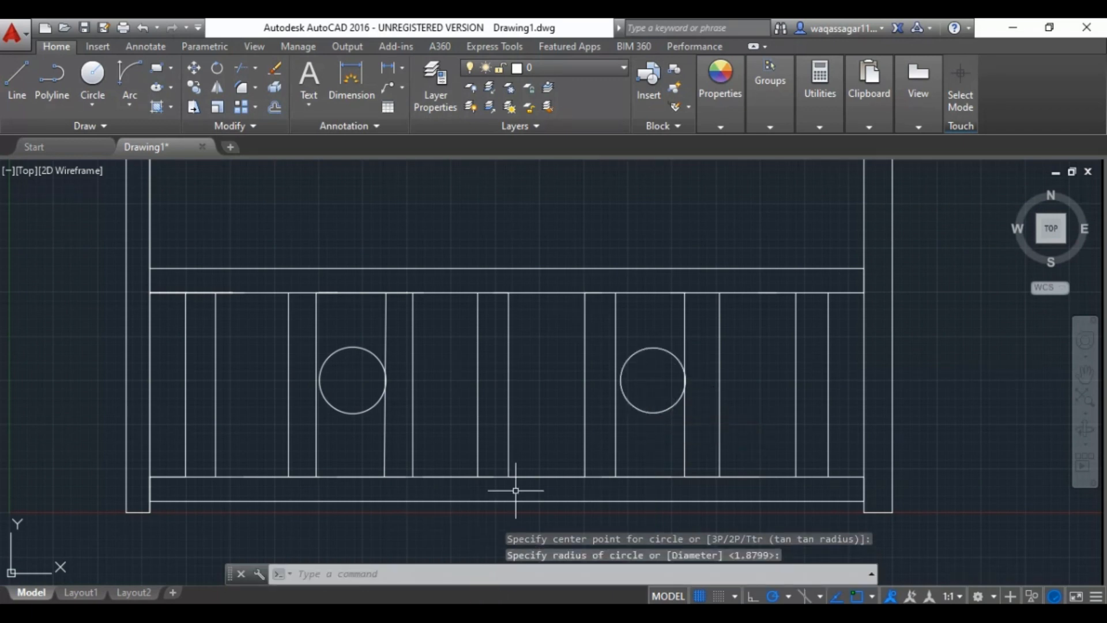
Step: Draw a slanted line about 4.79 long descending from the first baluster to the second's mid-height, undoing the extra segment
{"action": "left_click", "coordinate": [17, 79]}
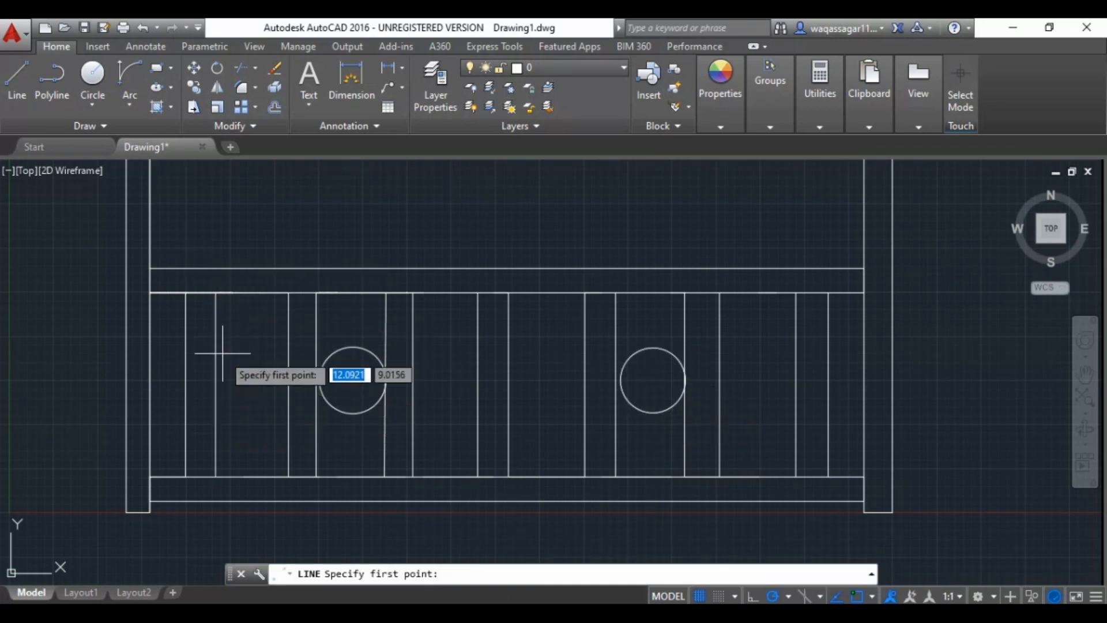
{"action": "left_click", "coordinate": [215, 335]}
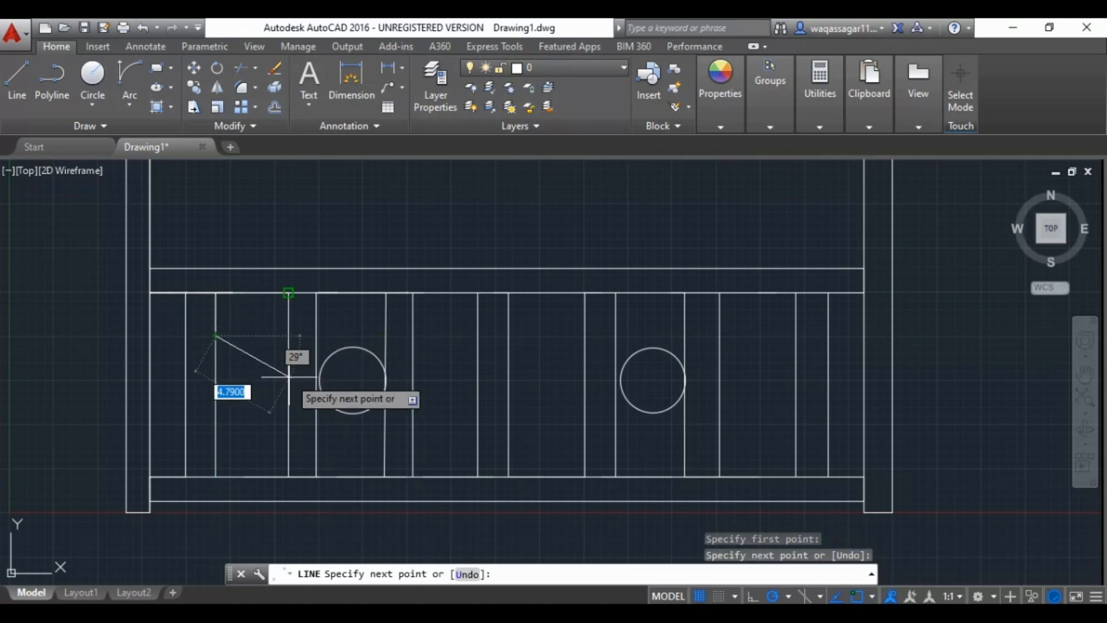
{"action": "left_click", "coordinate": [288, 293]}
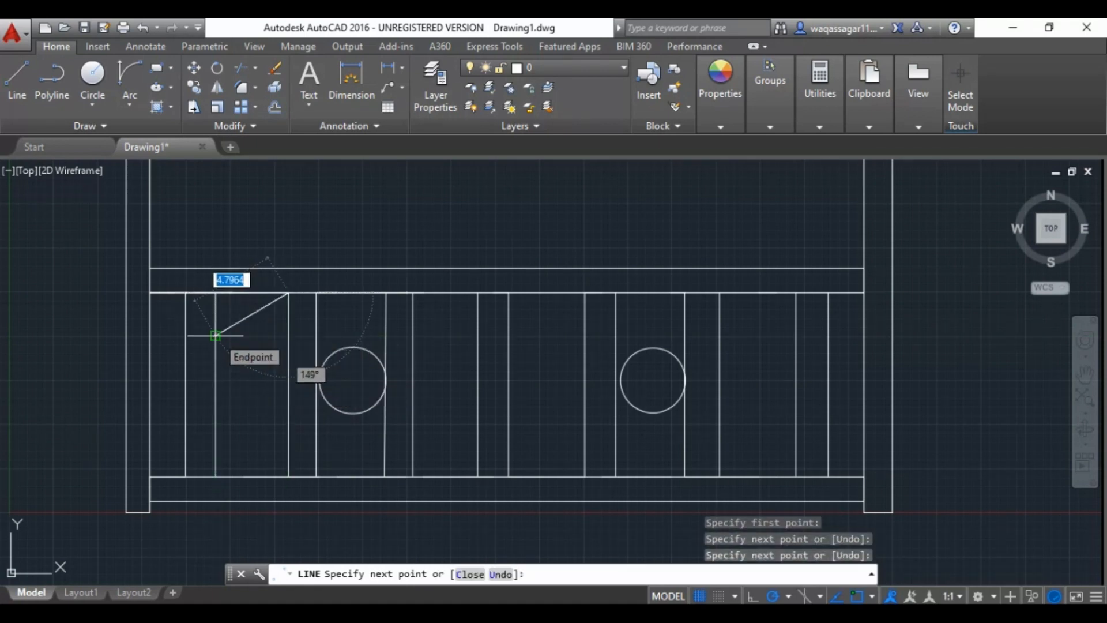
{"action": "left_click", "coordinate": [145, 28]}
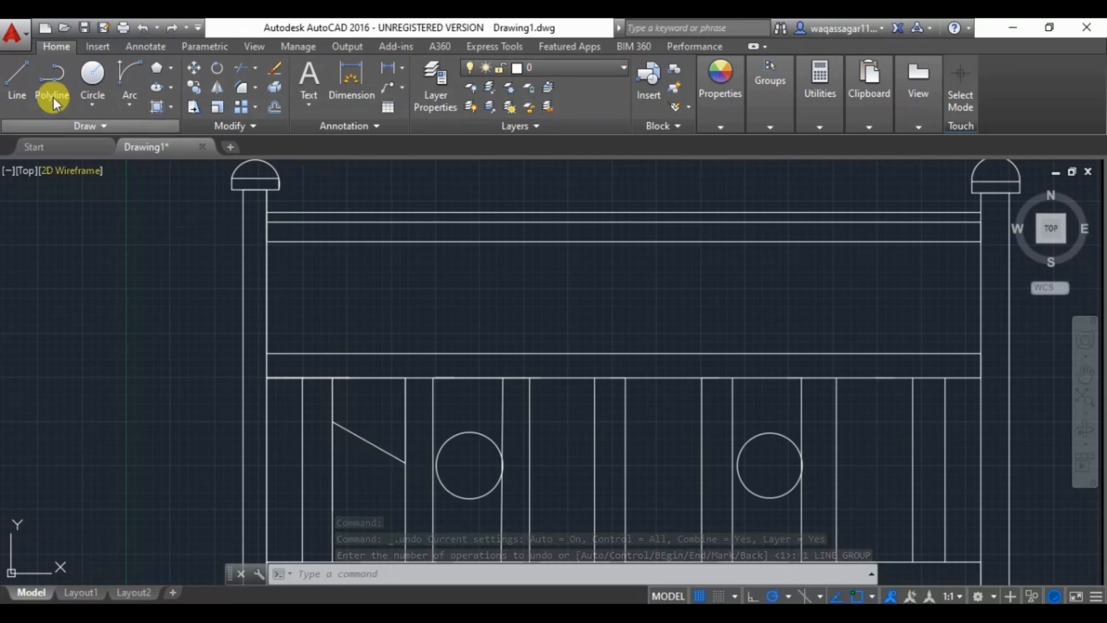
Step: Draw the lower slanted line from the tip at the second baluster back to the first, completing the right-pointing triangle
{"action": "left_click", "coordinate": [17, 78]}
{"action": "left_click", "coordinate": [1084, 375]}
{"action": "left_click_drag", "start_coordinate": [909, 402], "coordinate": [908, 299]}
{"action": "left_click", "coordinate": [15, 85]}
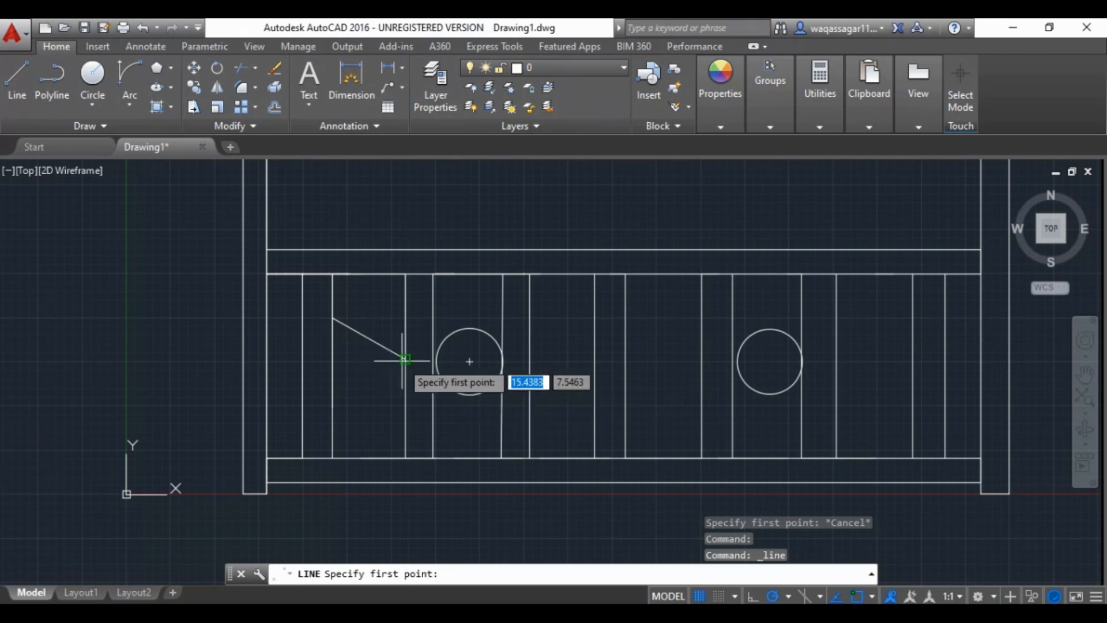
{"action": "left_click", "coordinate": [406, 359]}
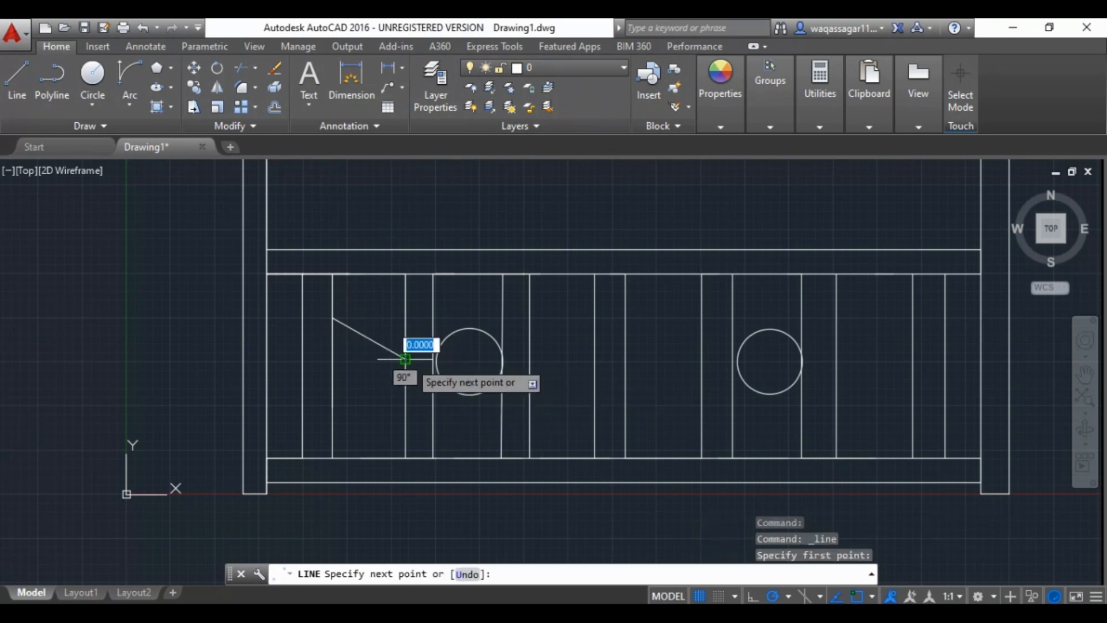
{"action": "left_click", "coordinate": [332, 406]}
{"action": "left_click", "coordinate": [332, 406]}
{"action": "right_click", "coordinate": [332, 408]}
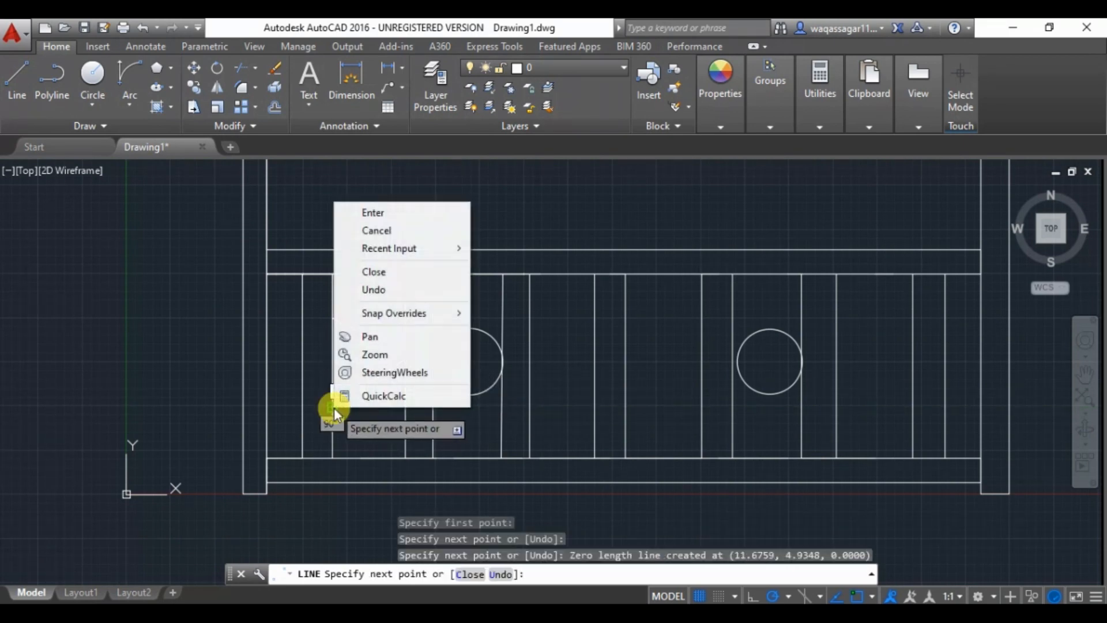
{"action": "left_click", "coordinate": [372, 230]}
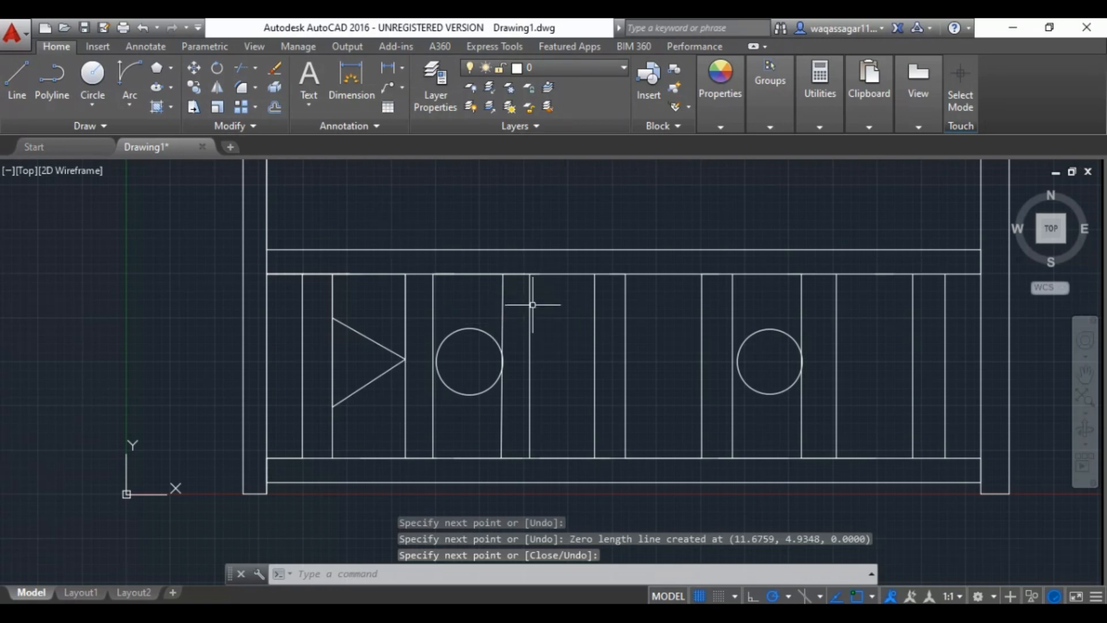
Step: Draw a left-pointing triangle's two slanted sides between the third and fourth balusters with a chain of lines
{"action": "left_click", "coordinate": [17, 75]}
{"action": "left_click", "coordinate": [595, 317]}
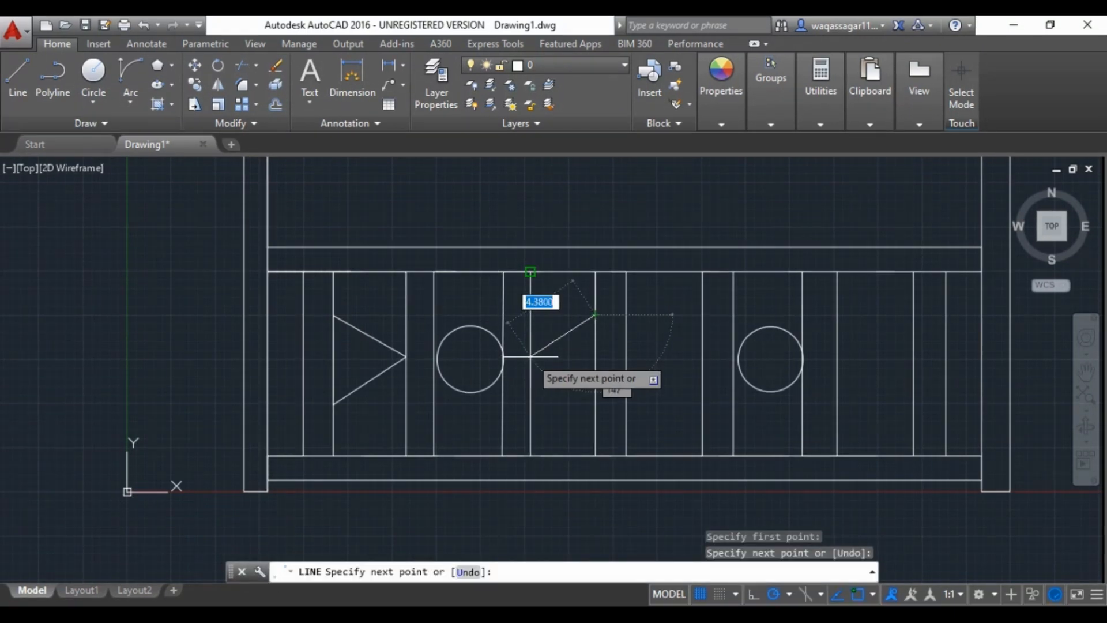
{"action": "left_click", "coordinate": [530, 272]}
{"action": "left_click", "coordinate": [530, 356]}
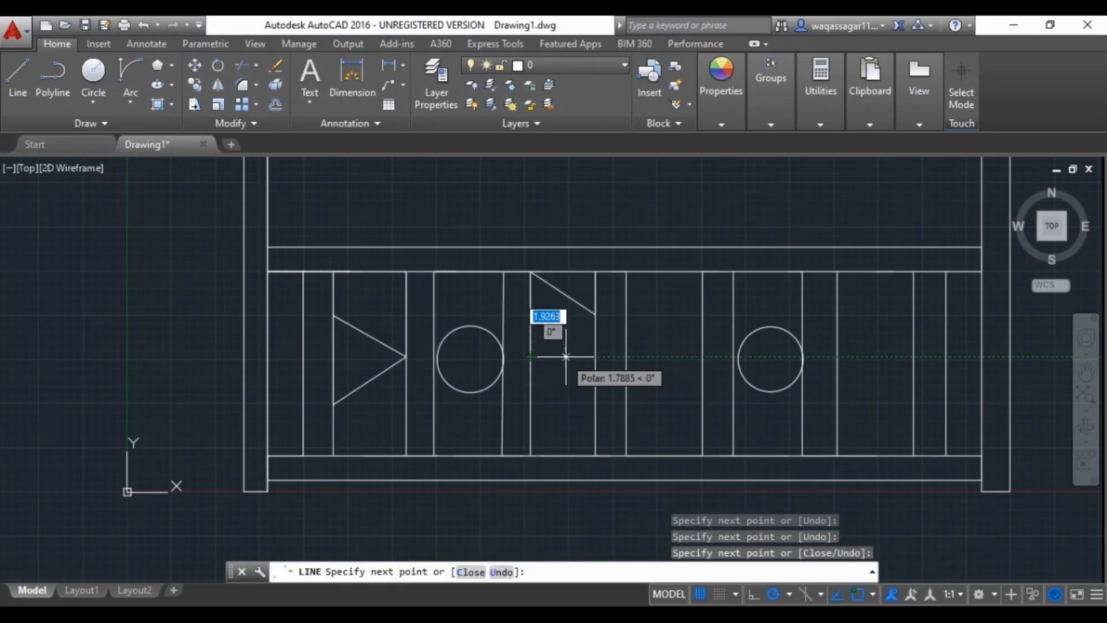
{"action": "left_click", "coordinate": [594, 314]}
{"action": "left_click", "coordinate": [595, 405]}
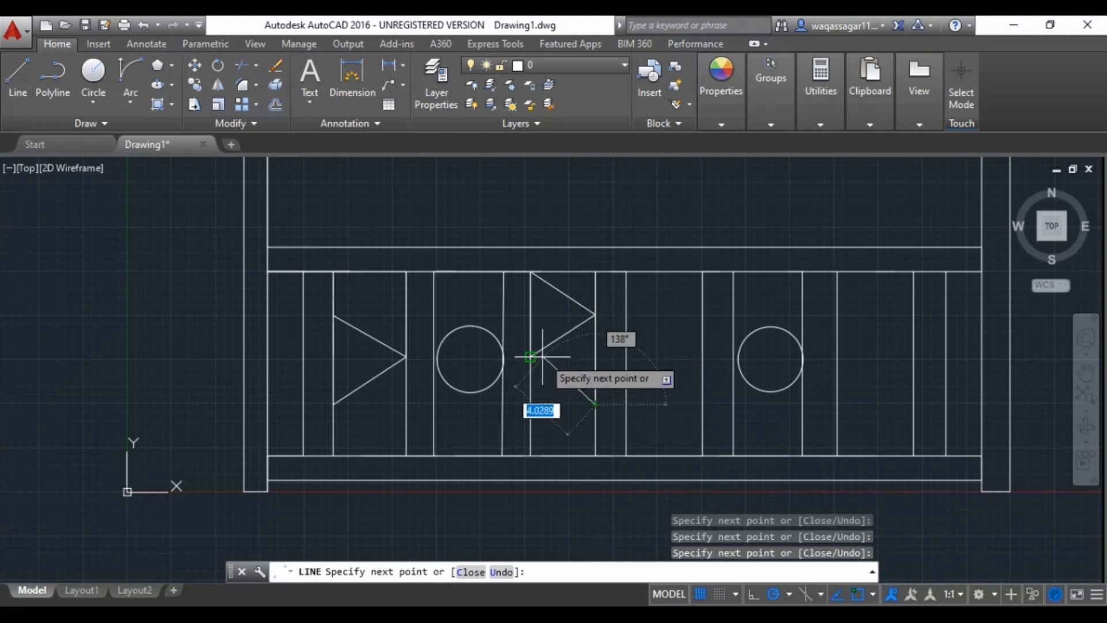
{"action": "right_click", "coordinate": [529, 357]}
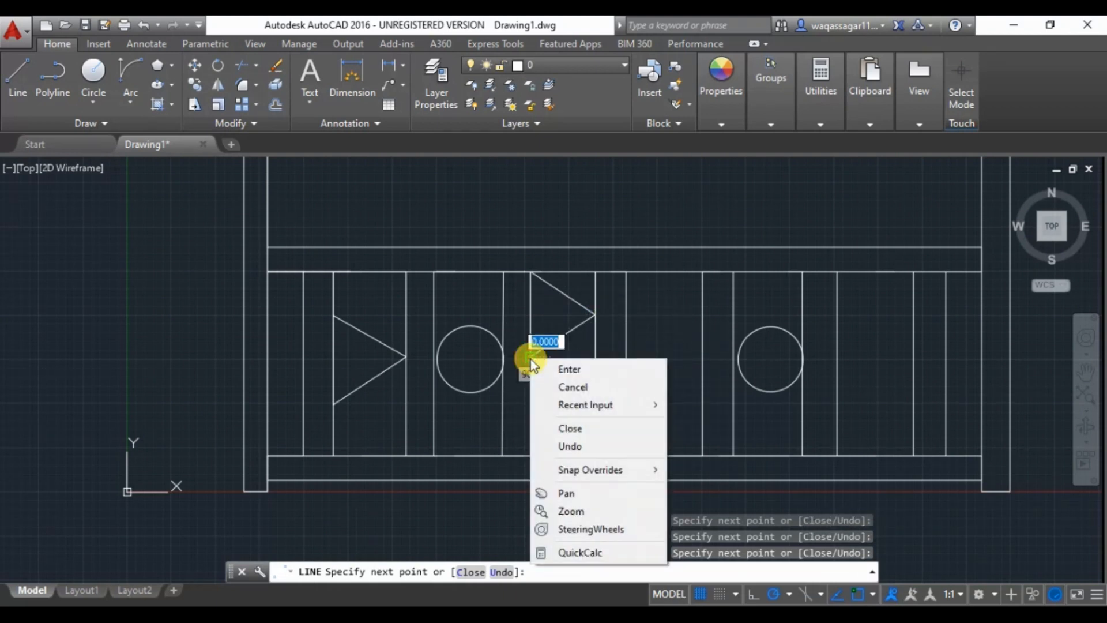
{"action": "left_click", "coordinate": [567, 372]}
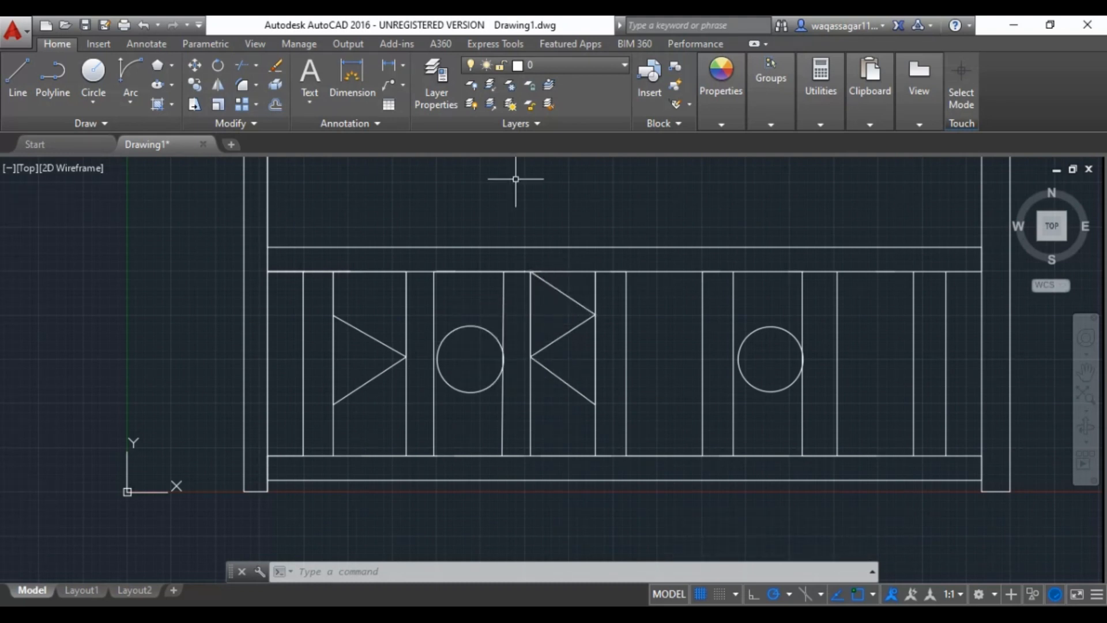
Step: Erase the stray slanted line descending from the middle rail between the third and fourth balusters
{"action": "left_click", "coordinate": [275, 71]}
{"action": "left_click", "coordinate": [541, 283]}
{"action": "left_click", "coordinate": [573, 302]}
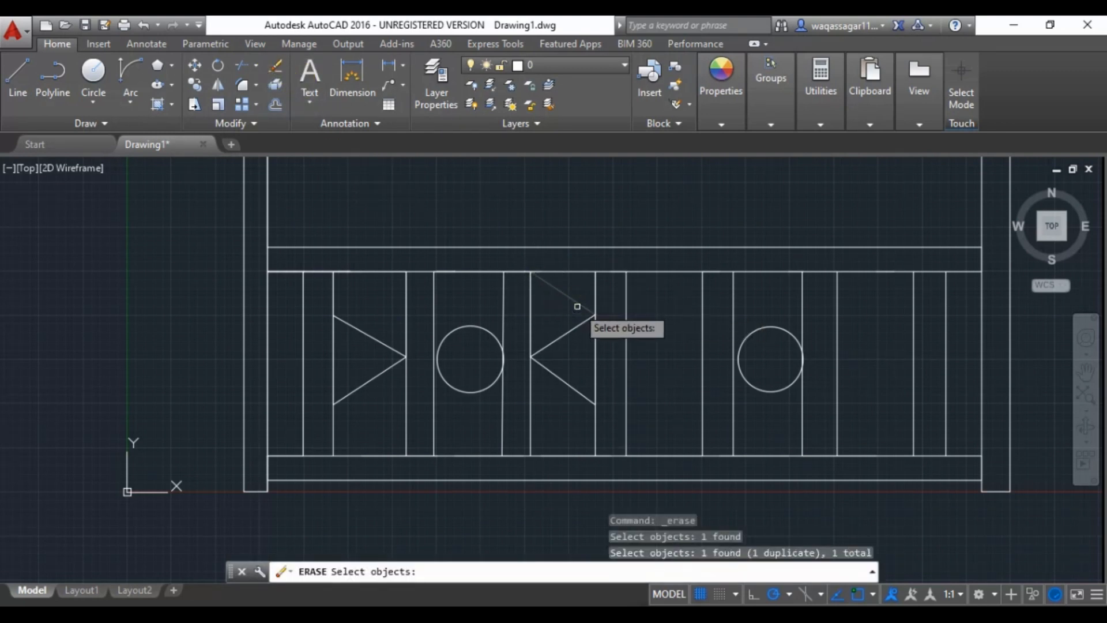
{"action": "key", "text": "Return"}
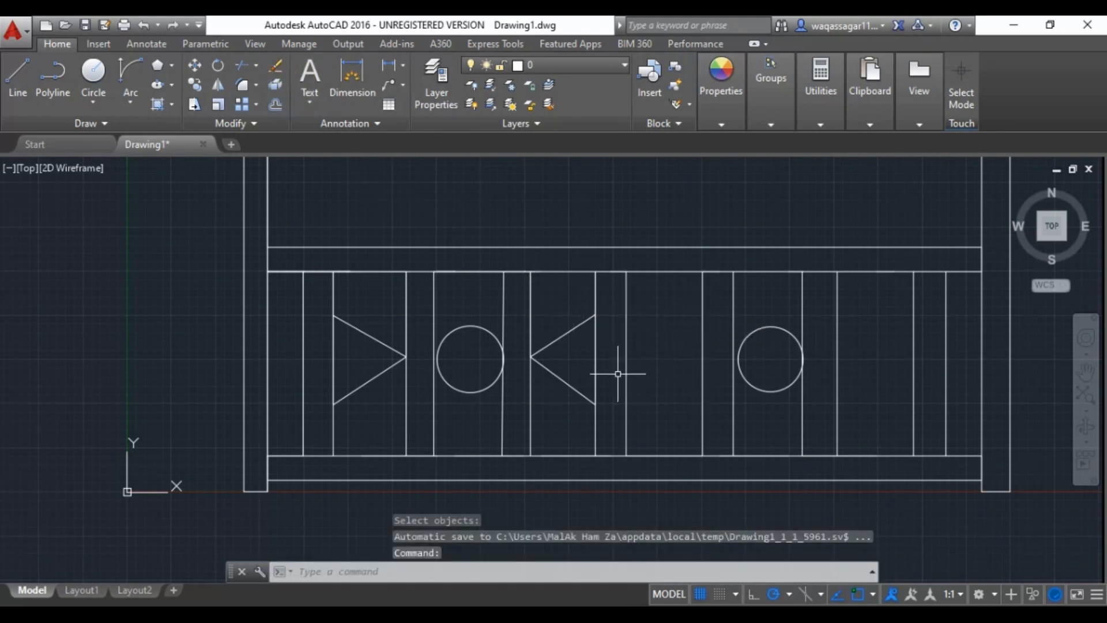
Step: Draw a right-pointing triangle's two slanted sides between the fourth and fifth balusters with a chain of lines
{"action": "left_click", "coordinate": [18, 72]}
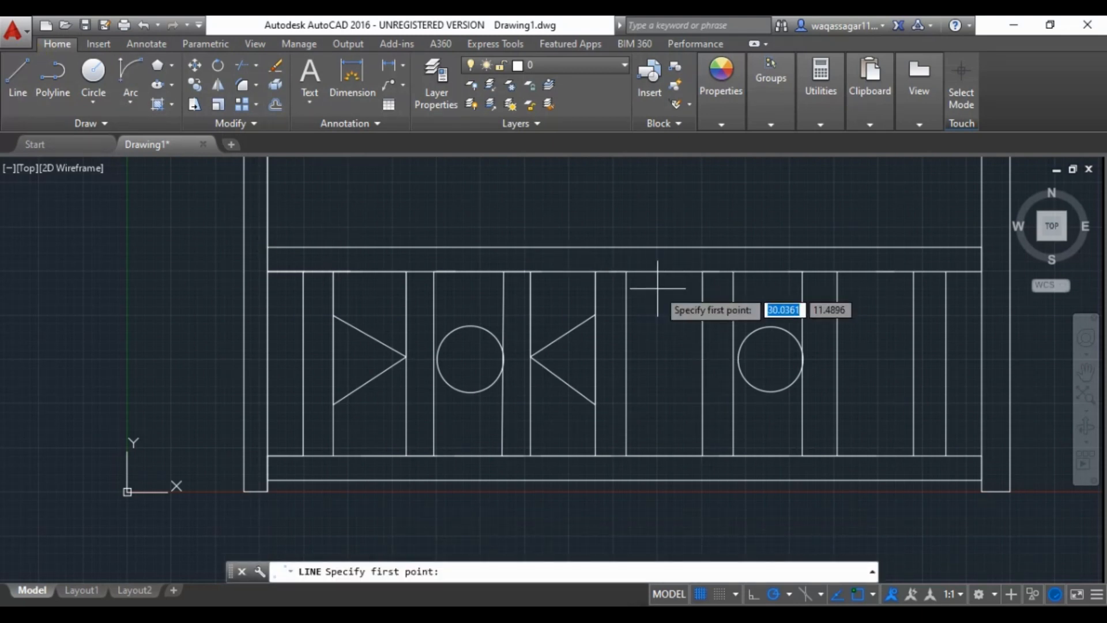
{"action": "left_click", "coordinate": [626, 271]}
{"action": "left_click", "coordinate": [626, 319]}
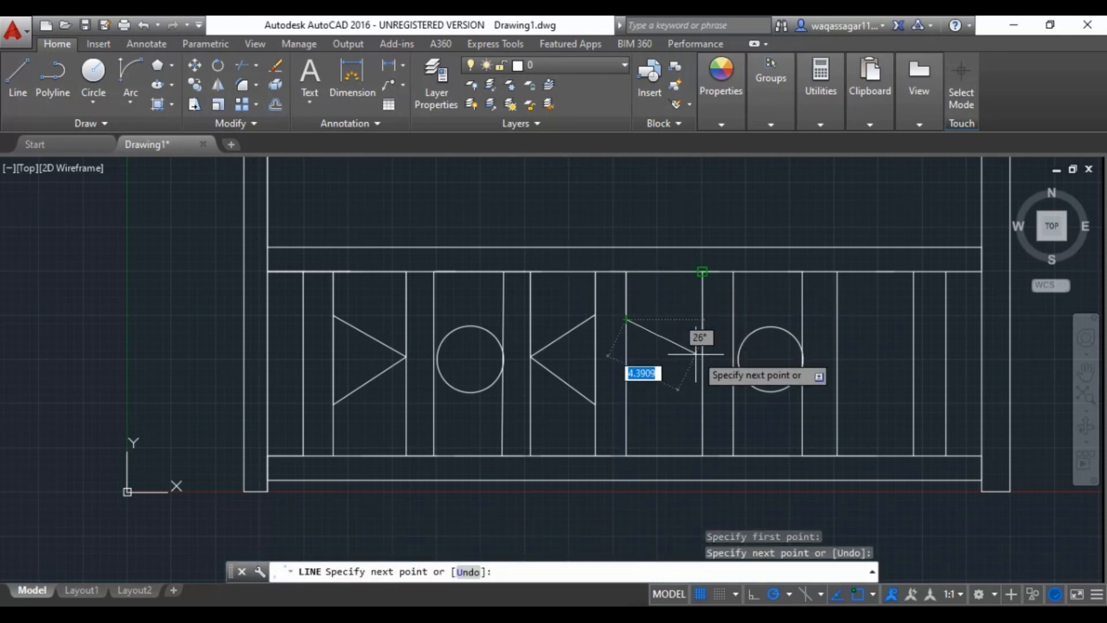
{"action": "left_click", "coordinate": [702, 271]}
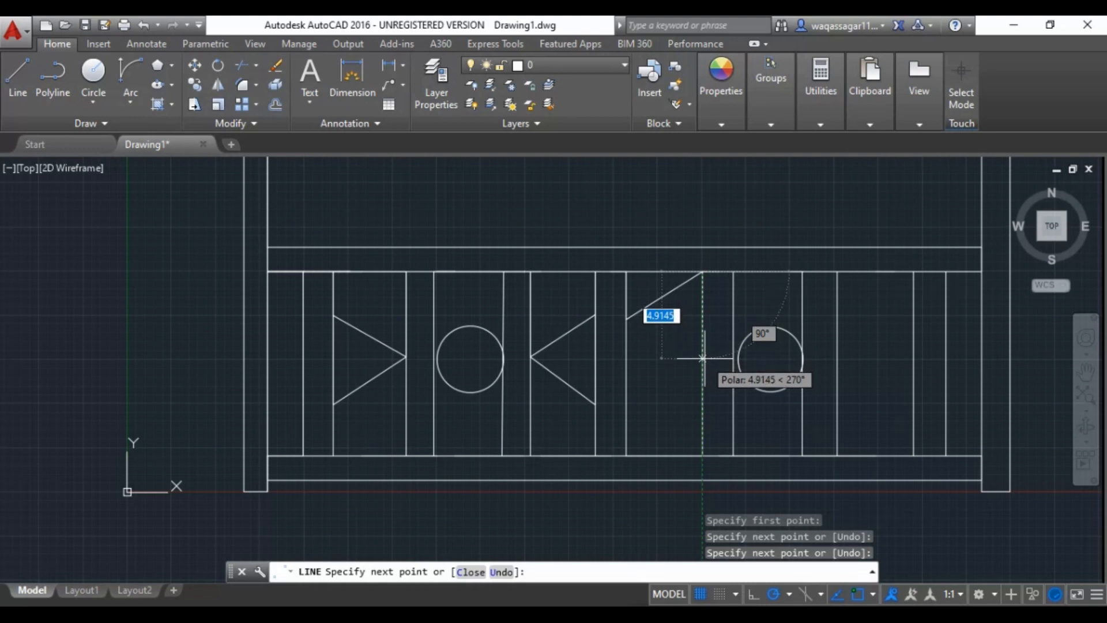
{"action": "left_click", "coordinate": [702, 351]}
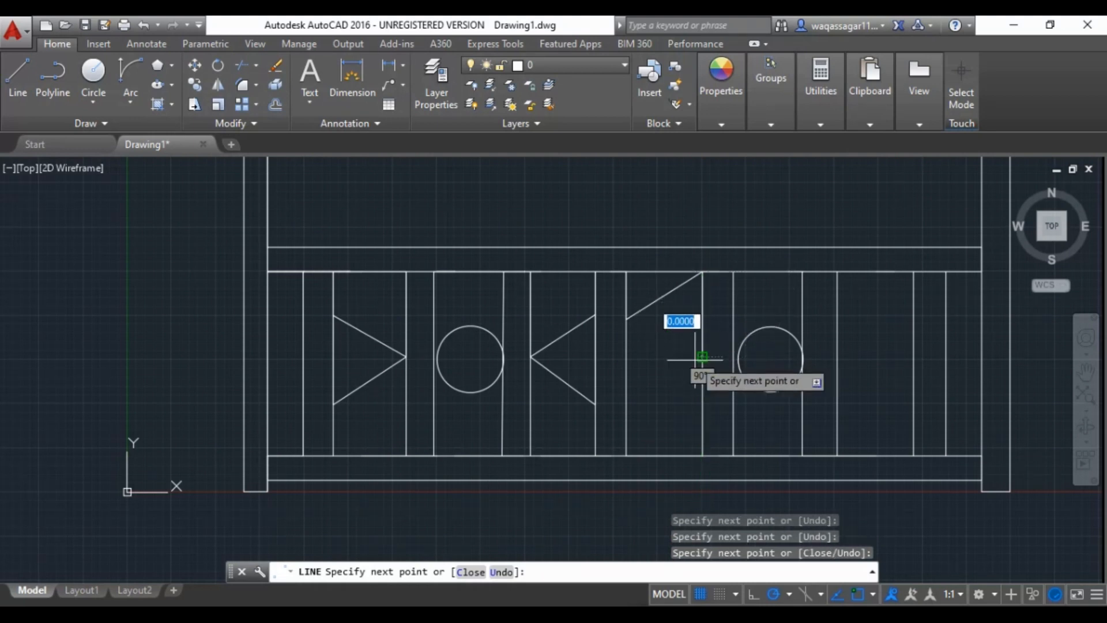
{"action": "left_click", "coordinate": [626, 319]}
{"action": "left_click", "coordinate": [627, 406]}
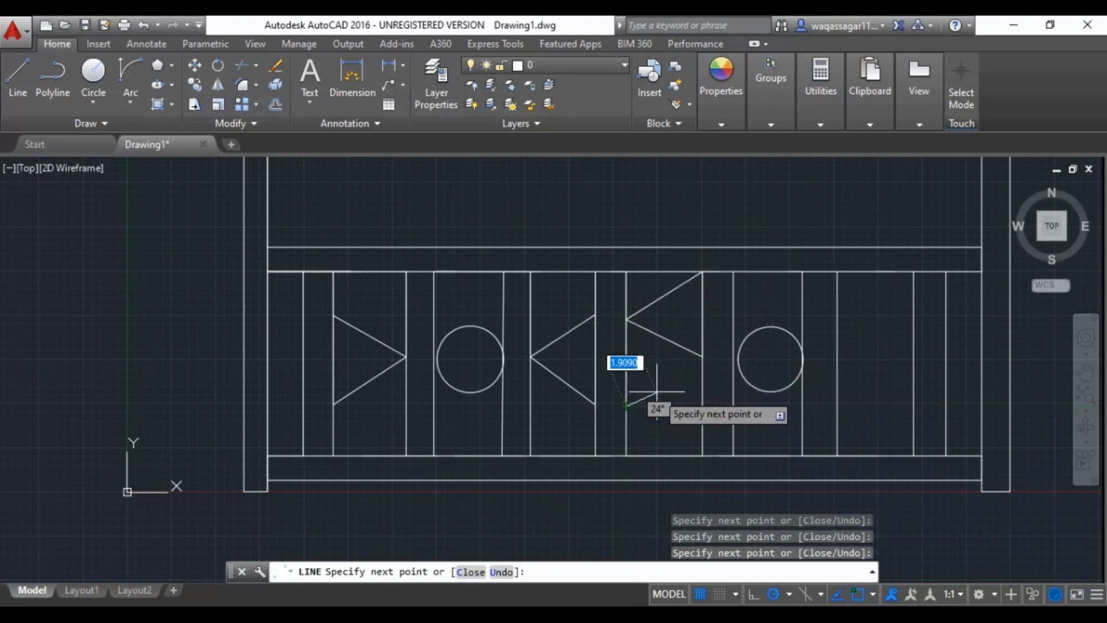
{"action": "left_click", "coordinate": [702, 357]}
{"action": "right_click", "coordinate": [702, 356]}
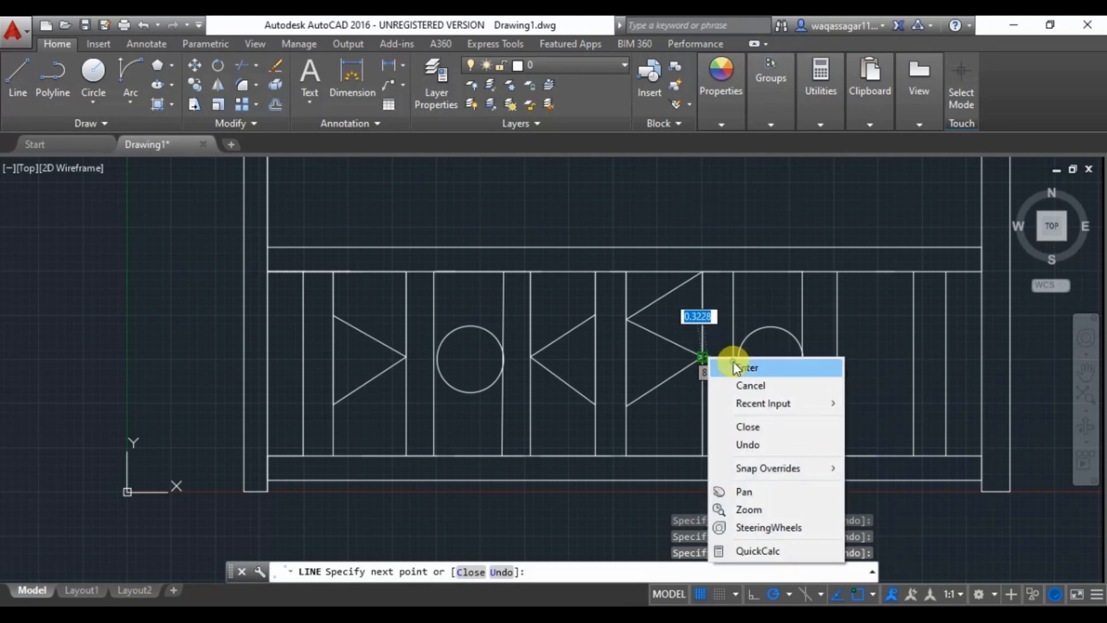
{"action": "left_click", "coordinate": [724, 365]}
Step: Erase the stray slanted line rising to the middle rail between the fourth and fifth balusters
{"action": "left_click", "coordinate": [279, 68]}
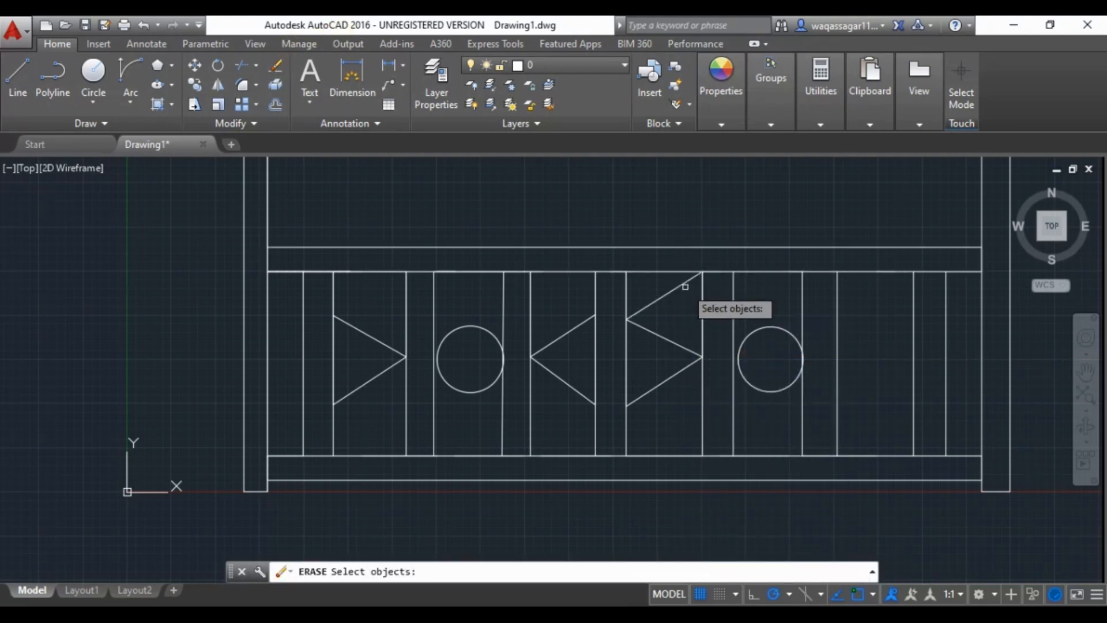
{"action": "left_click", "coordinate": [688, 281]}
{"action": "left_click", "coordinate": [654, 301]}
{"action": "left_click", "coordinate": [646, 312]}
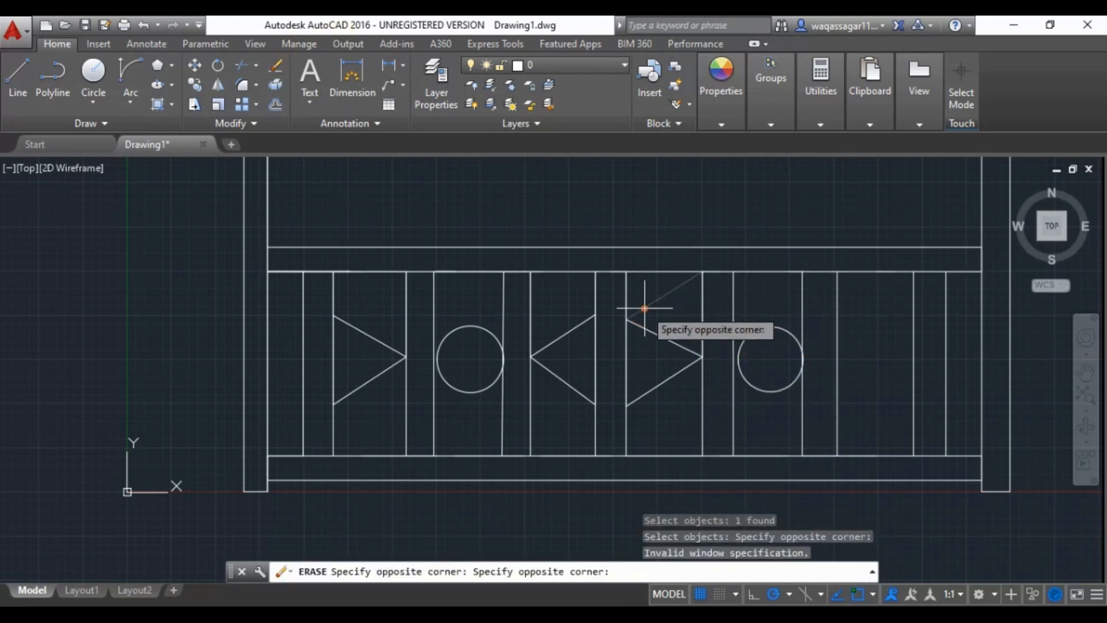
{"action": "left_click", "coordinate": [641, 306]}
{"action": "left_click", "coordinate": [666, 309]}
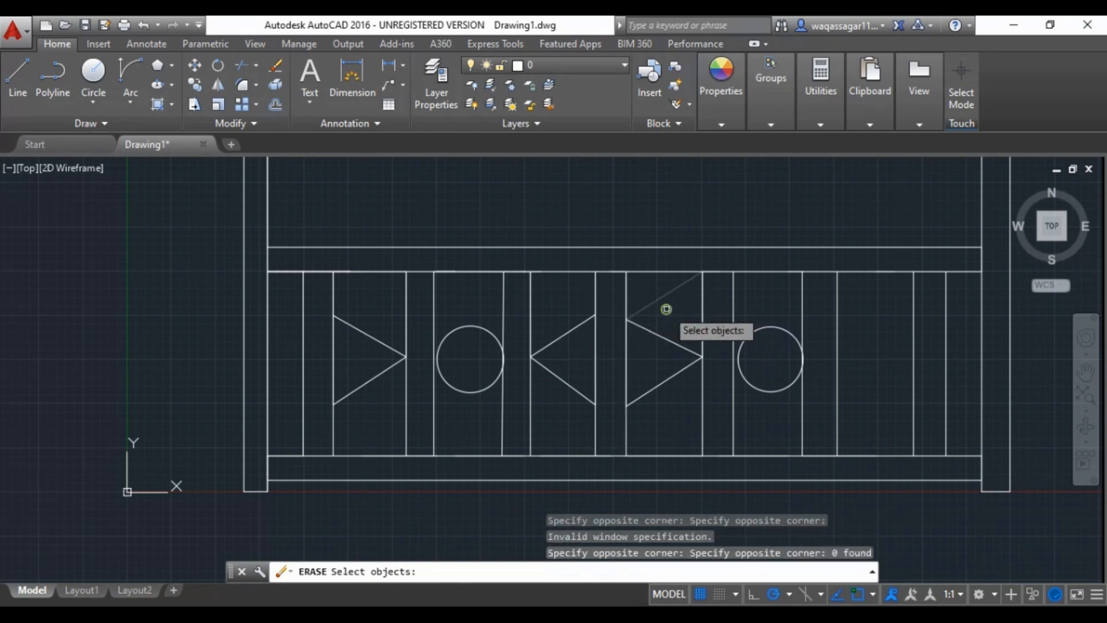
{"action": "left_click", "coordinate": [285, 68]}
{"action": "left_click", "coordinate": [645, 308]}
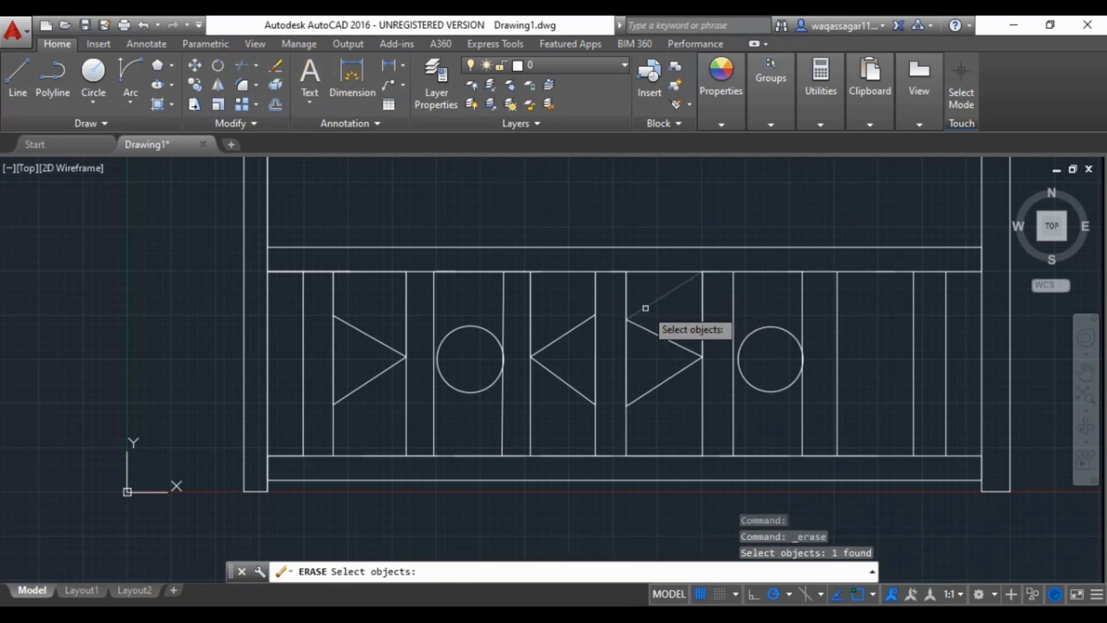
{"action": "left_click", "coordinate": [642, 308]}
{"action": "key", "text": "Return"}
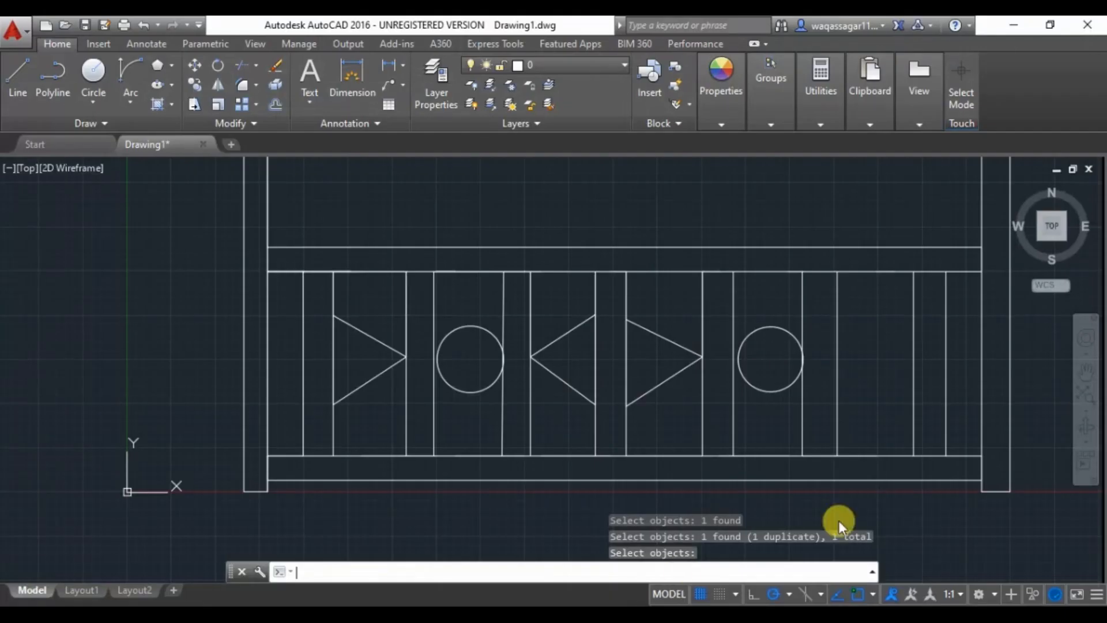
Step: Draw a left-pointing triangle's two slanted sides between the sixth and seventh balusters with a chain of lines
{"action": "left_click", "coordinate": [14, 73]}
{"action": "left_click", "coordinate": [837, 271]}
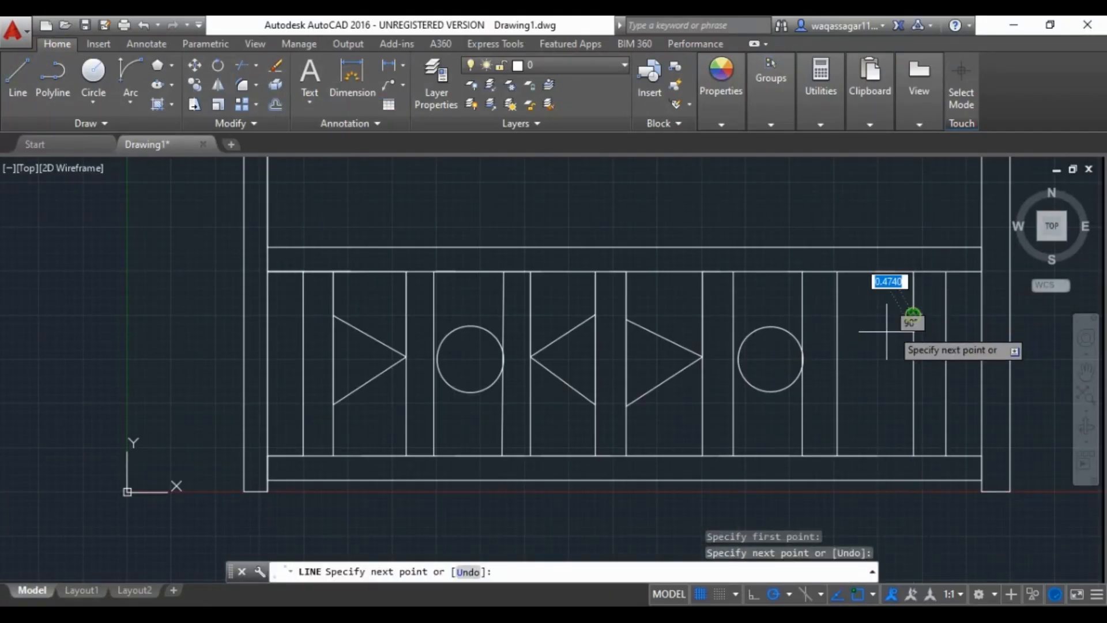
{"action": "left_click", "coordinate": [837, 271]}
{"action": "left_click", "coordinate": [837, 356]}
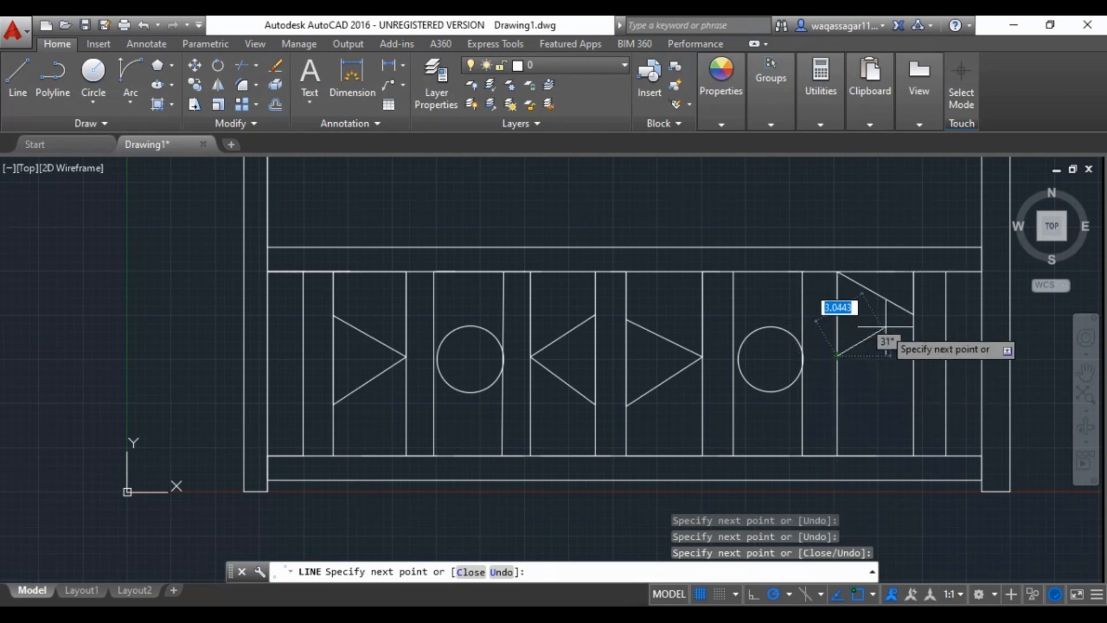
{"action": "left_click", "coordinate": [913, 315]}
{"action": "left_click", "coordinate": [912, 402]}
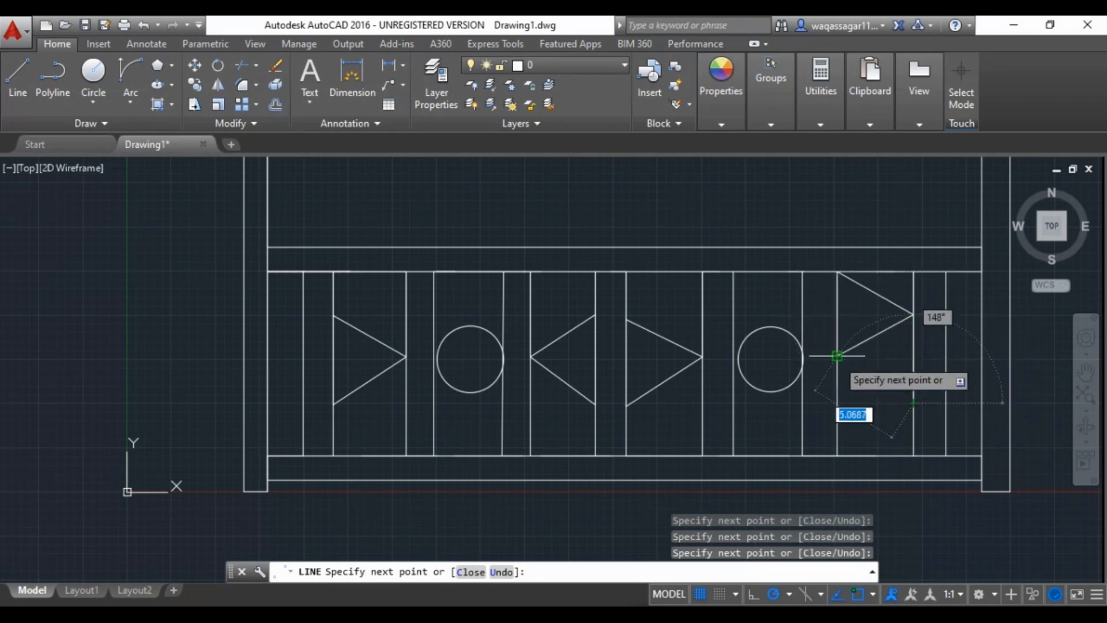
{"action": "right_click", "coordinate": [837, 356]}
{"action": "left_click", "coordinate": [856, 385]}
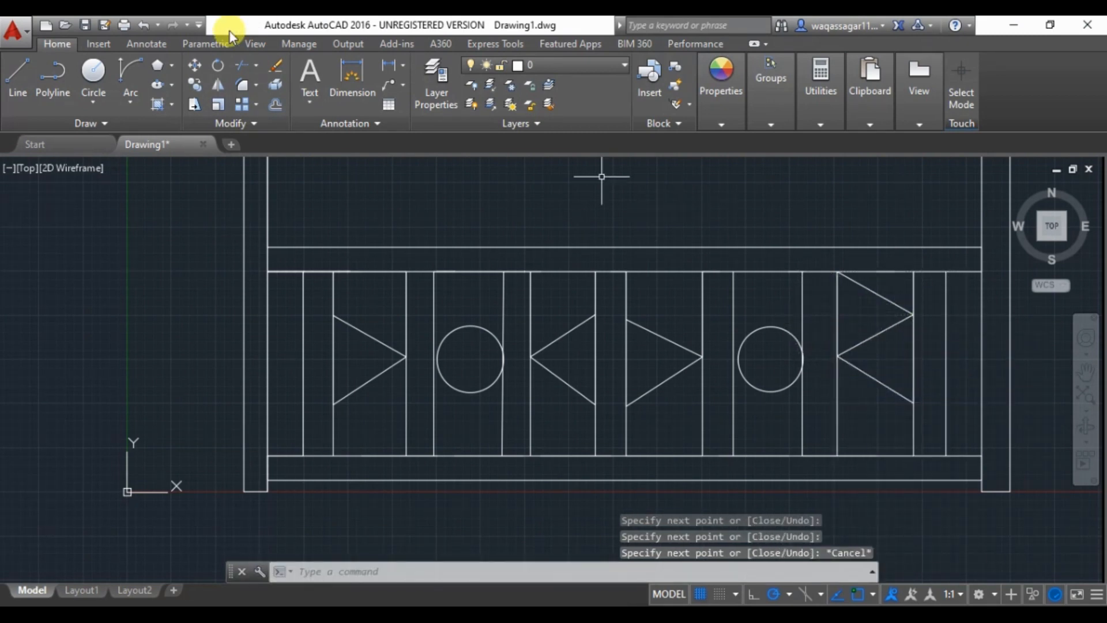
Step: Erase the stray slanted line descending from the middle rail between the sixth and seventh balusters
{"action": "left_click", "coordinate": [276, 65]}
{"action": "left_click", "coordinate": [877, 295]}
{"action": "key", "text": "Return"}
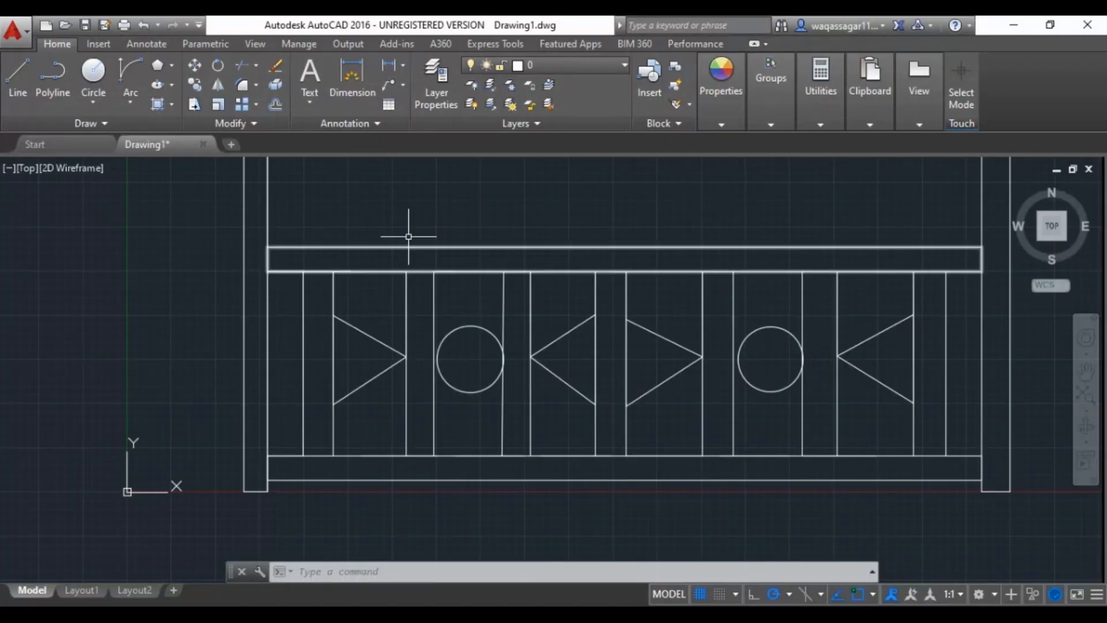
Step: Draw a line 4 units long at 45° inside the upper panel near the left post, just above the middle rail
{"action": "left_click", "coordinate": [1085, 372]}
{"action": "left_click", "coordinate": [18, 70]}
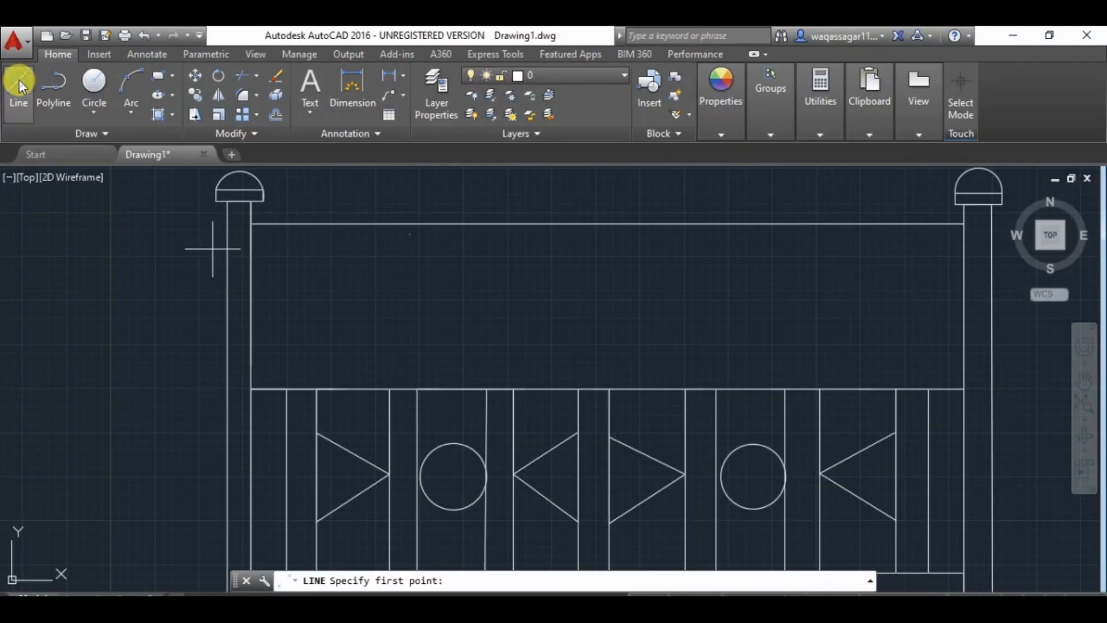
{"action": "left_click", "coordinate": [330, 363]}
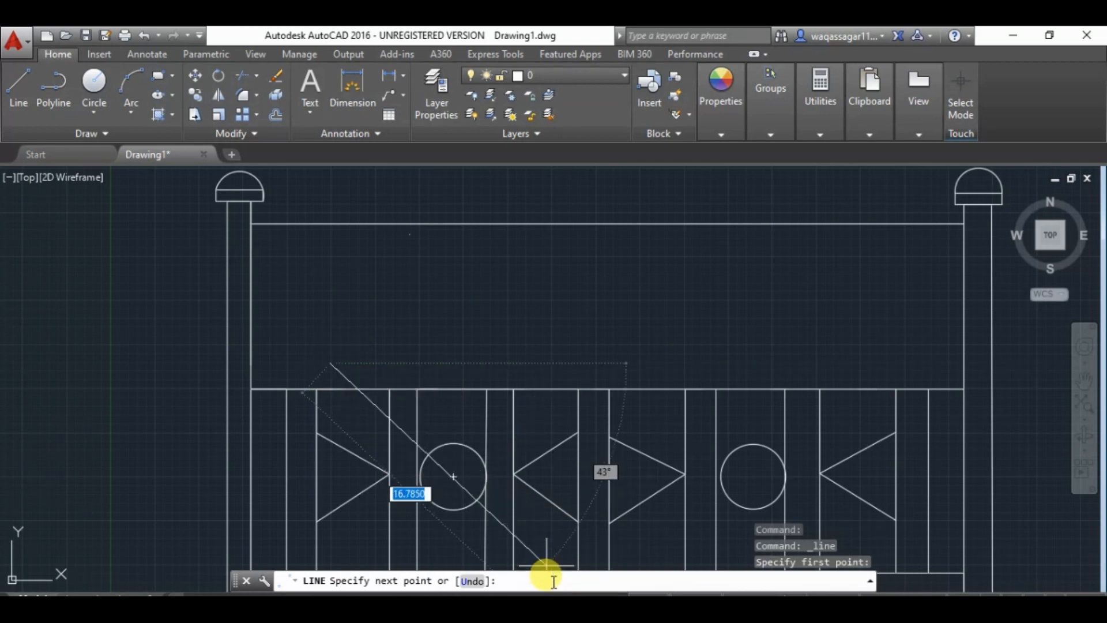
{"action": "type", "text": "@4<45"}
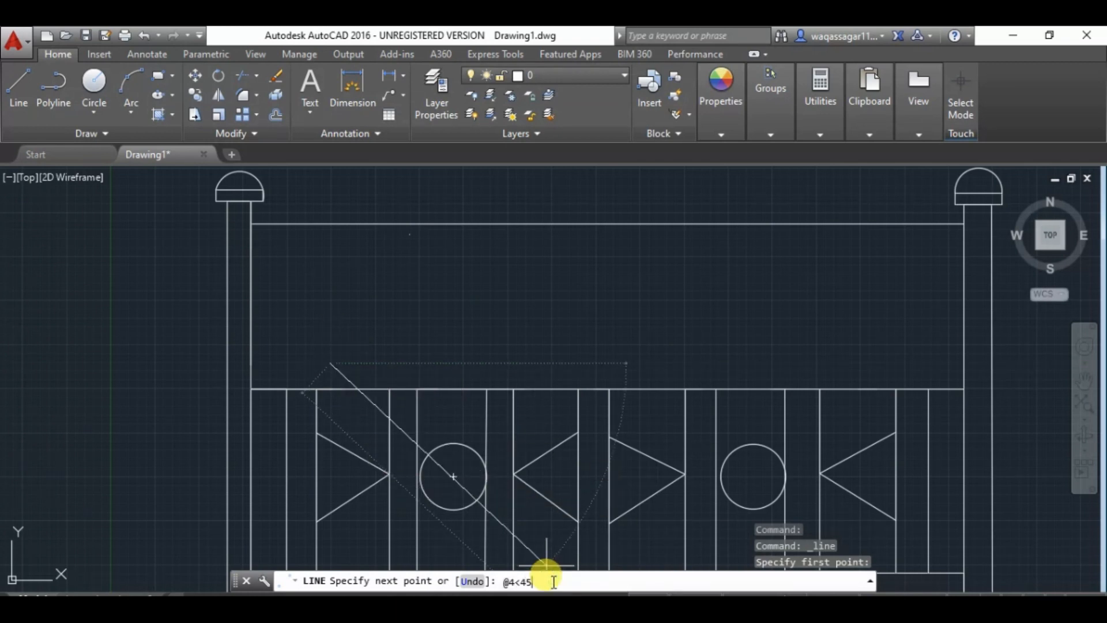
{"action": "key", "text": "Return"}
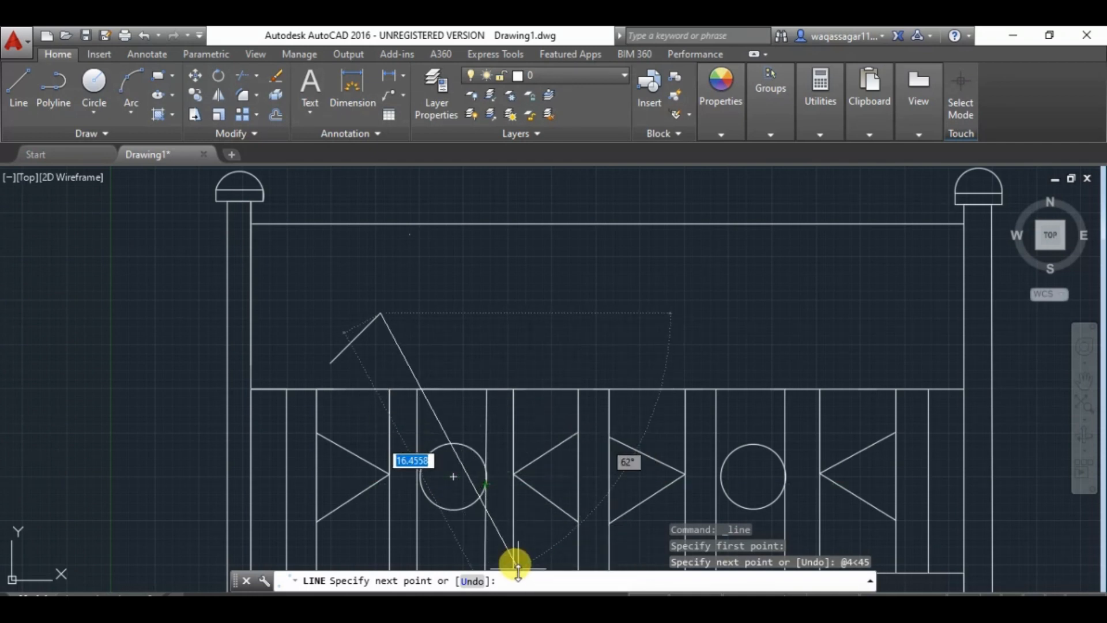
Step: Try a 3-unit segment at 135° from the upper end of the 45° line, and erase it
{"action": "type", "text": "@3<135"}
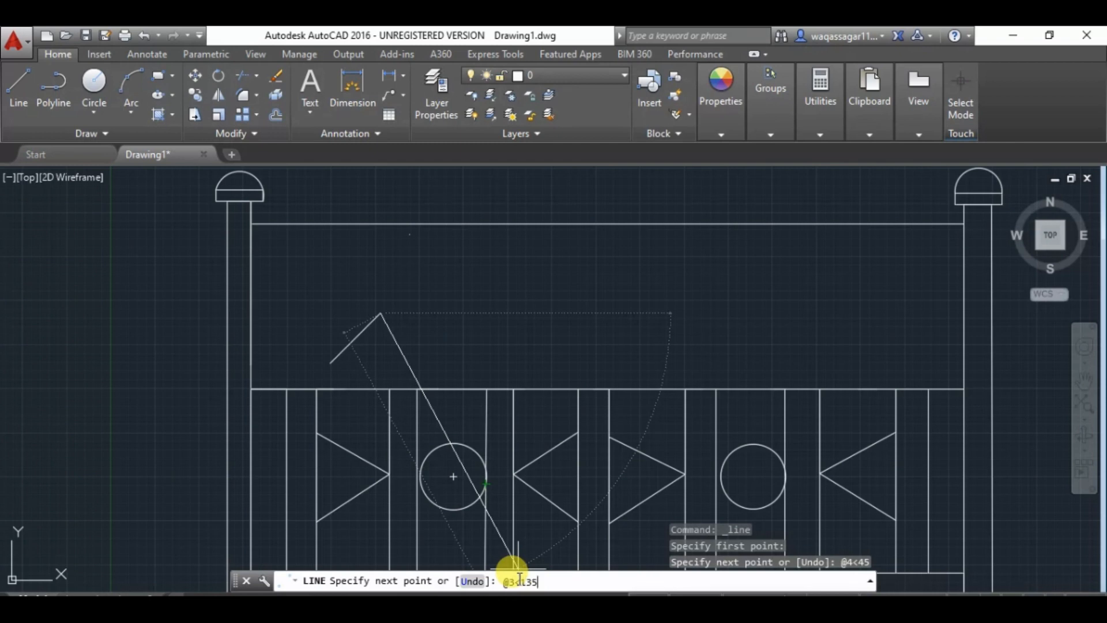
{"action": "key", "text": "Return"}
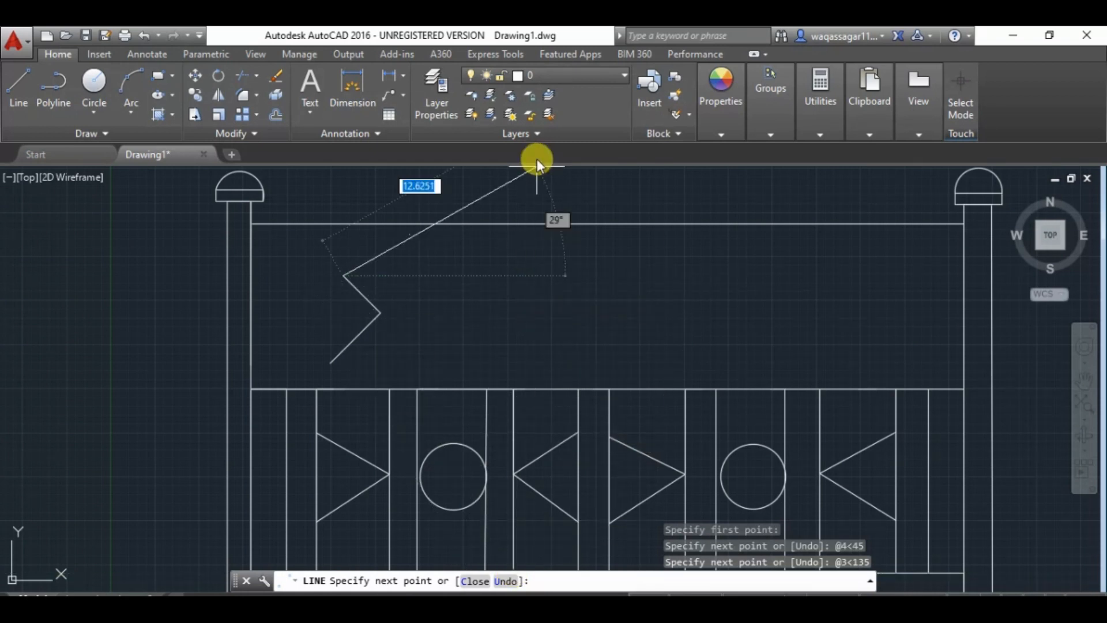
{"action": "key", "text": "Escape"}
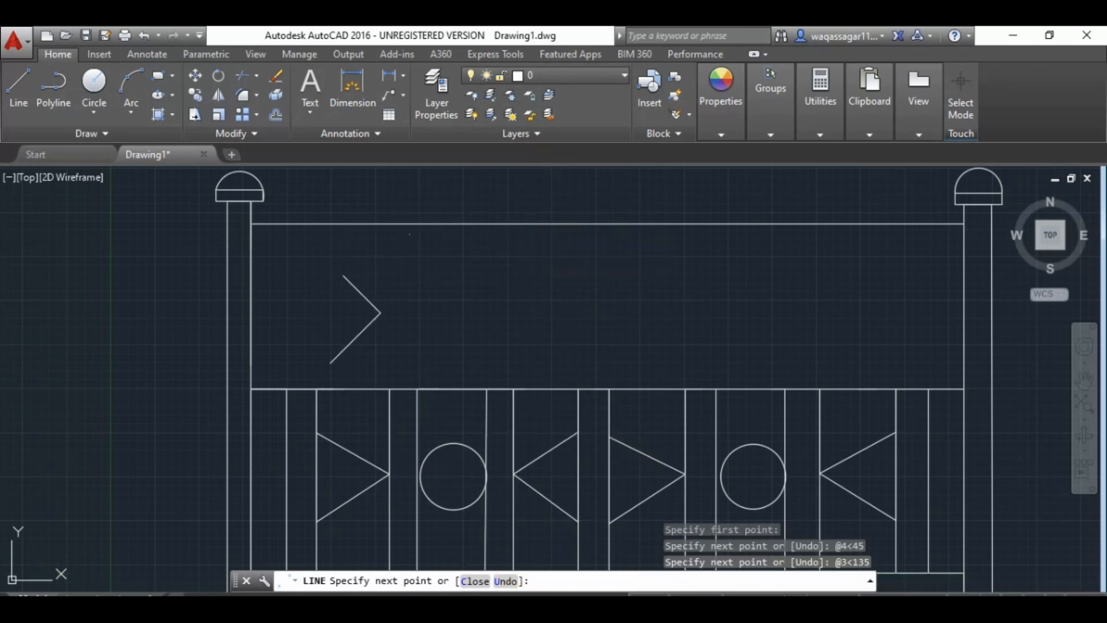
{"action": "left_click", "coordinate": [275, 76]}
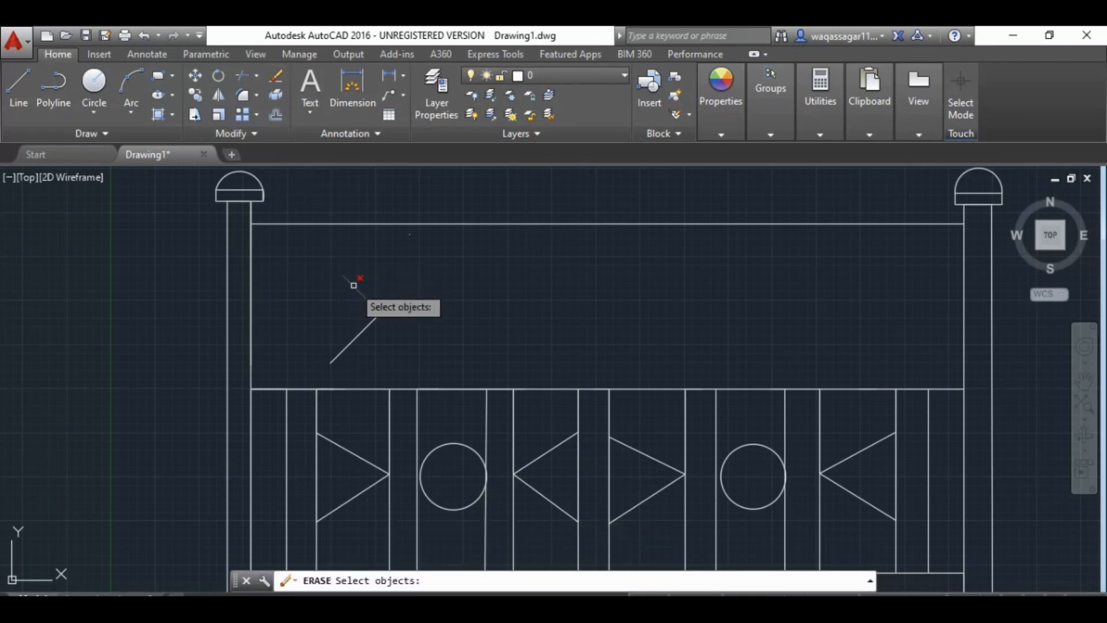
{"action": "left_click", "coordinate": [353, 285]}
{"action": "key", "text": "Return"}
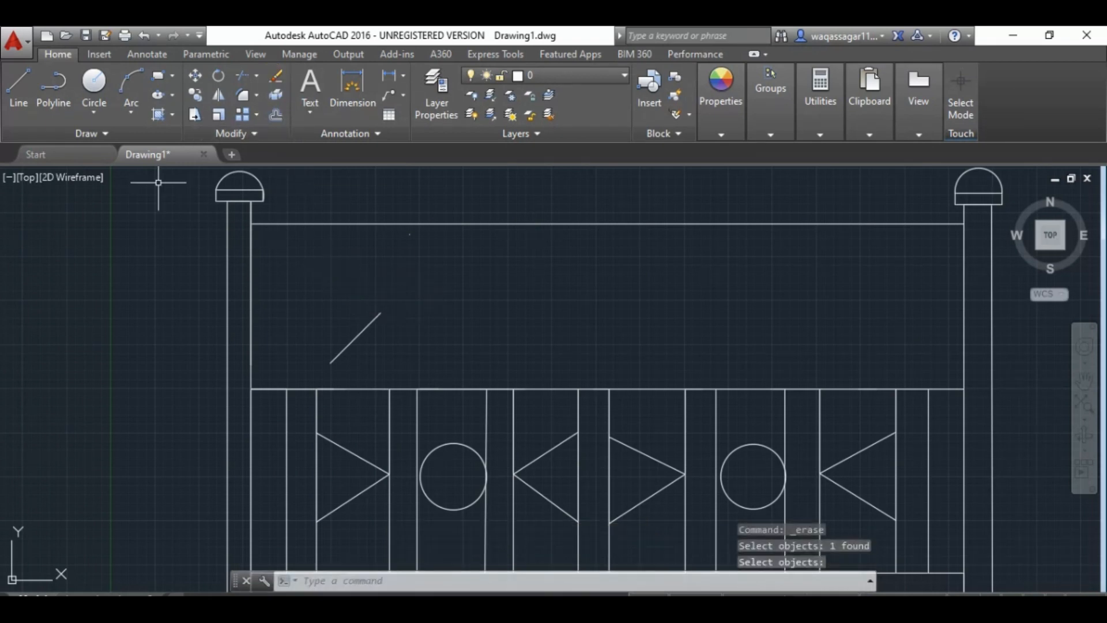
Step: Draw a line 4 units long at 135° from the upper end of the 45° line, forming a right-pointing chevron
{"action": "left_click", "coordinate": [19, 84]}
{"action": "left_click", "coordinate": [382, 313]}
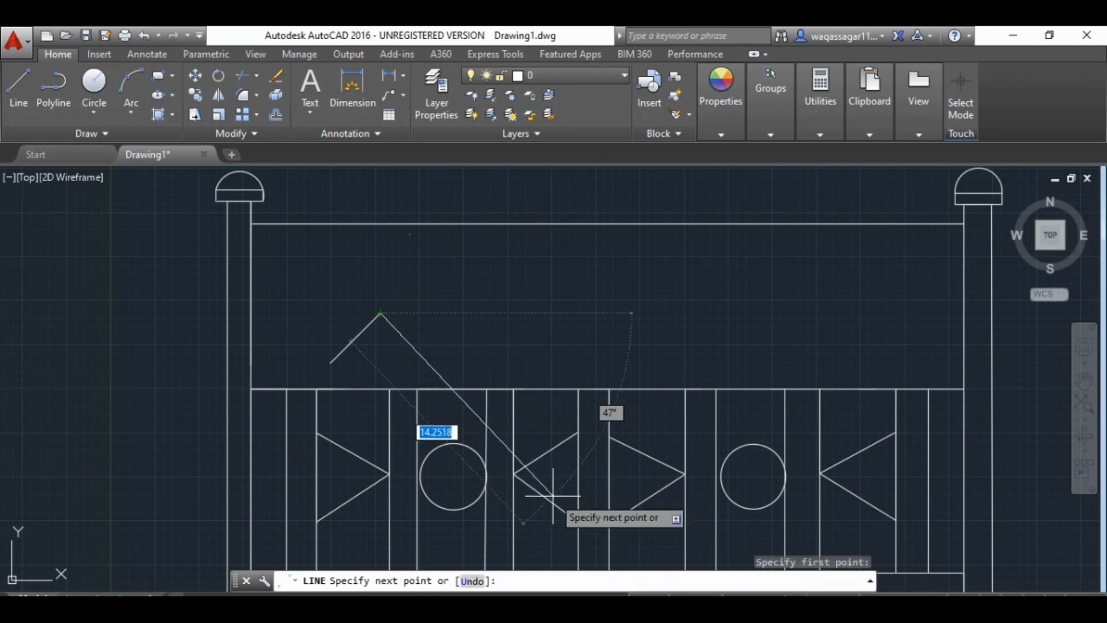
{"action": "type", "text": "@"}
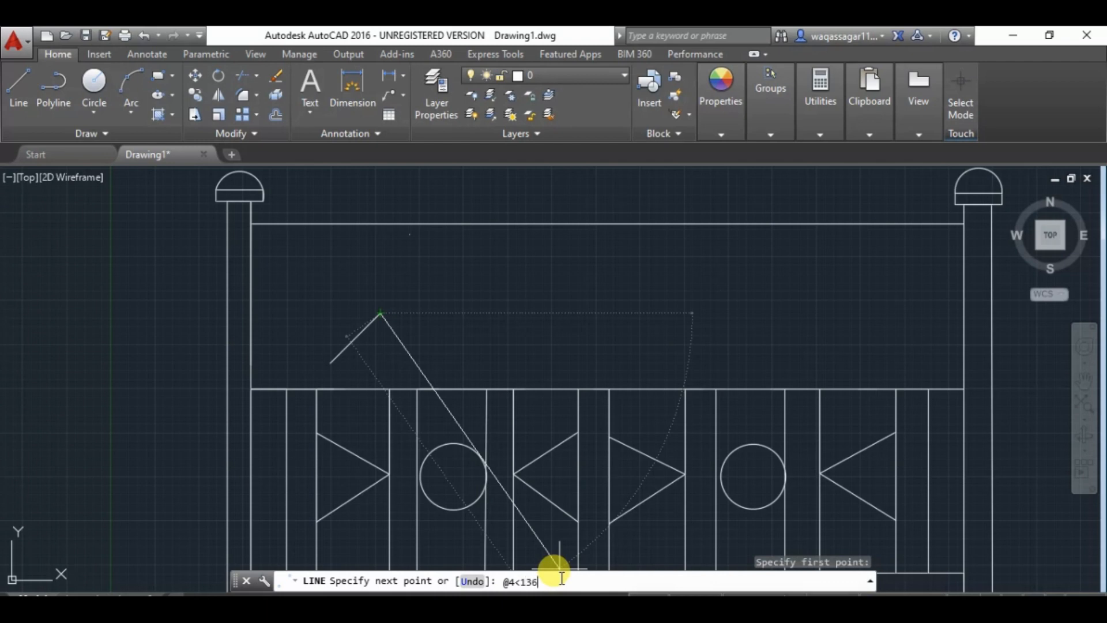
{"action": "type", "text": "4<135"}
{"action": "key", "text": "Return"}
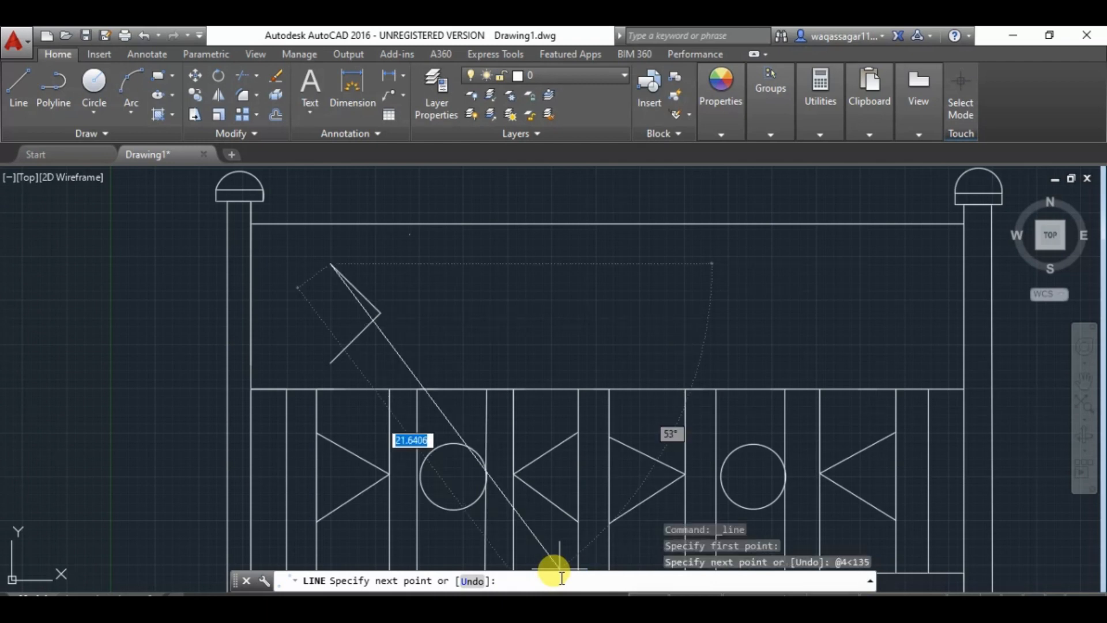
{"action": "key", "text": "Escape"}
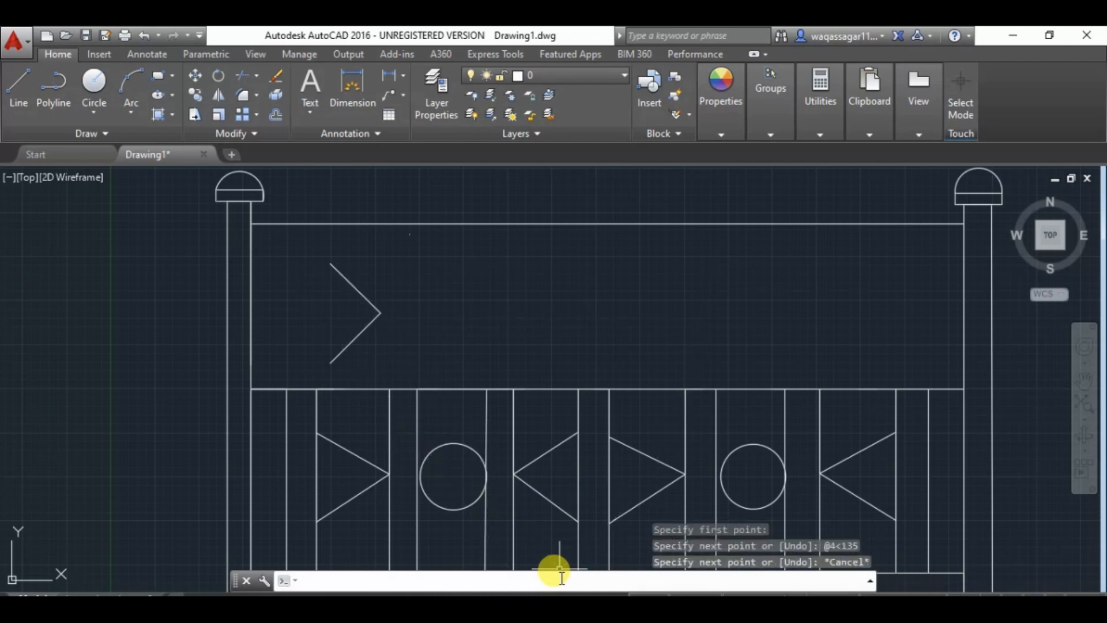
Step: Draw an upward-pointing chevron beside the first one from two 2.8-unit lines at 45° and -45°
{"action": "left_click", "coordinate": [15, 86]}
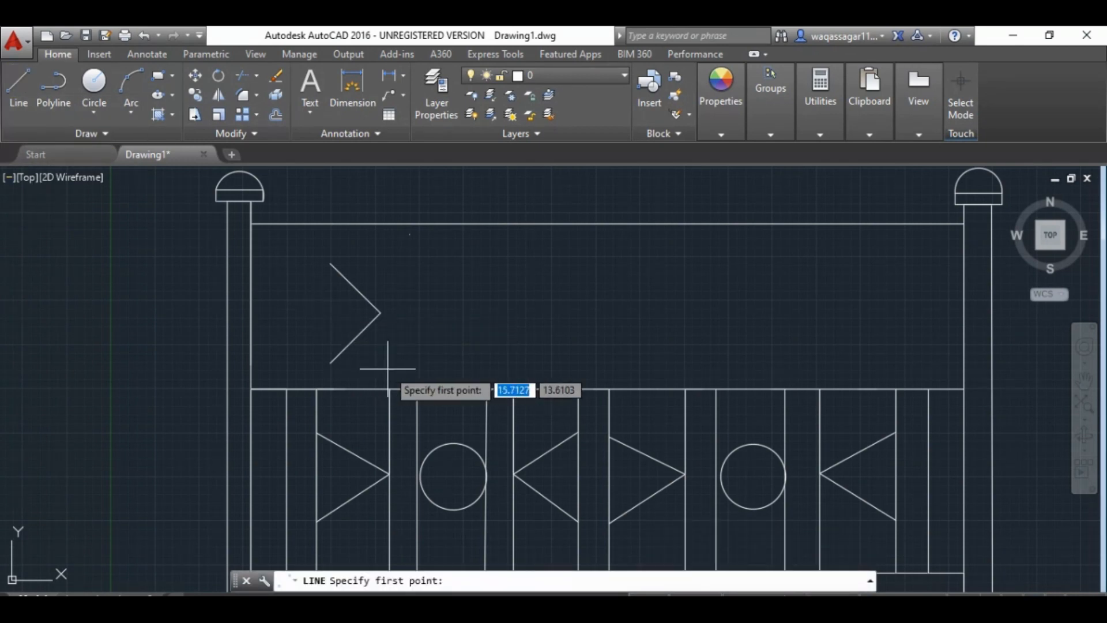
{"action": "left_click", "coordinate": [374, 364]}
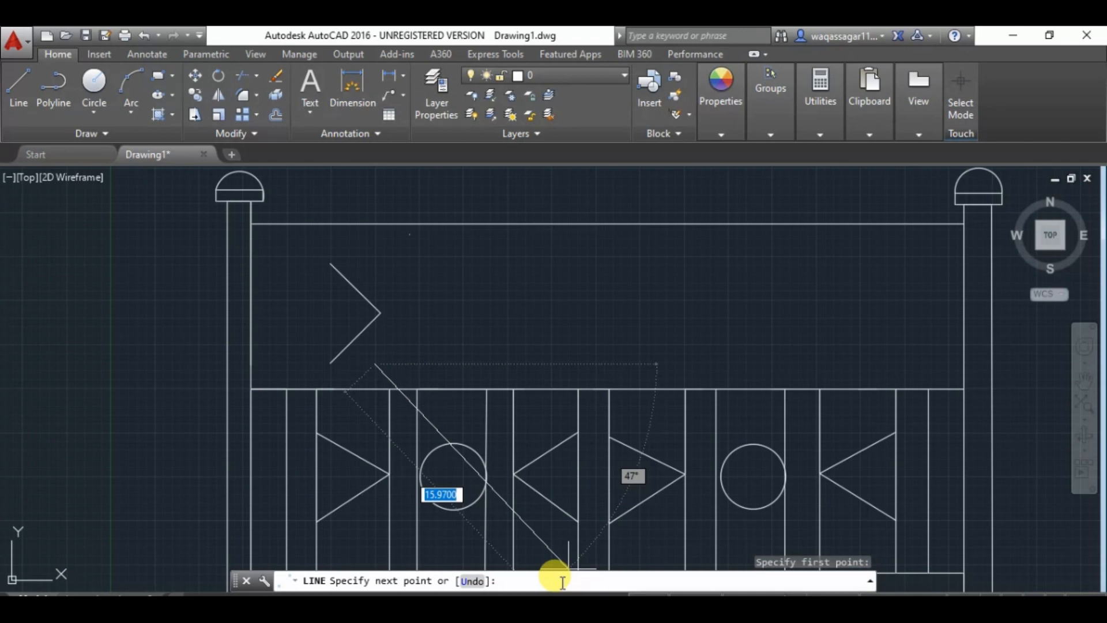
{"action": "type", "text": "@2.8<"}
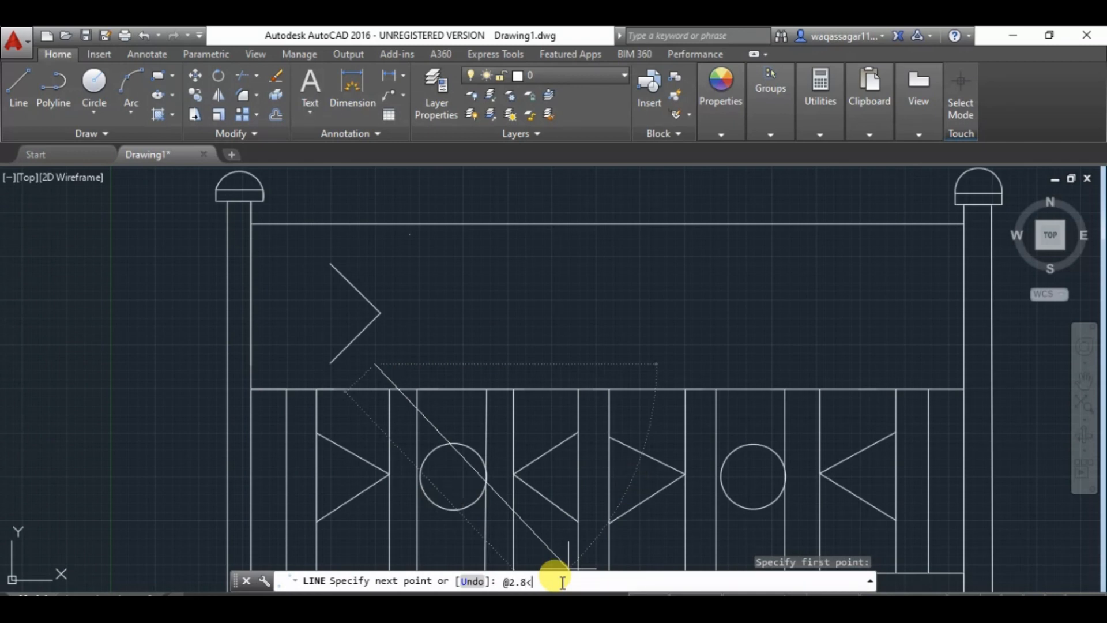
{"action": "type", "text": "45"}
{"action": "key", "text": "Return"}
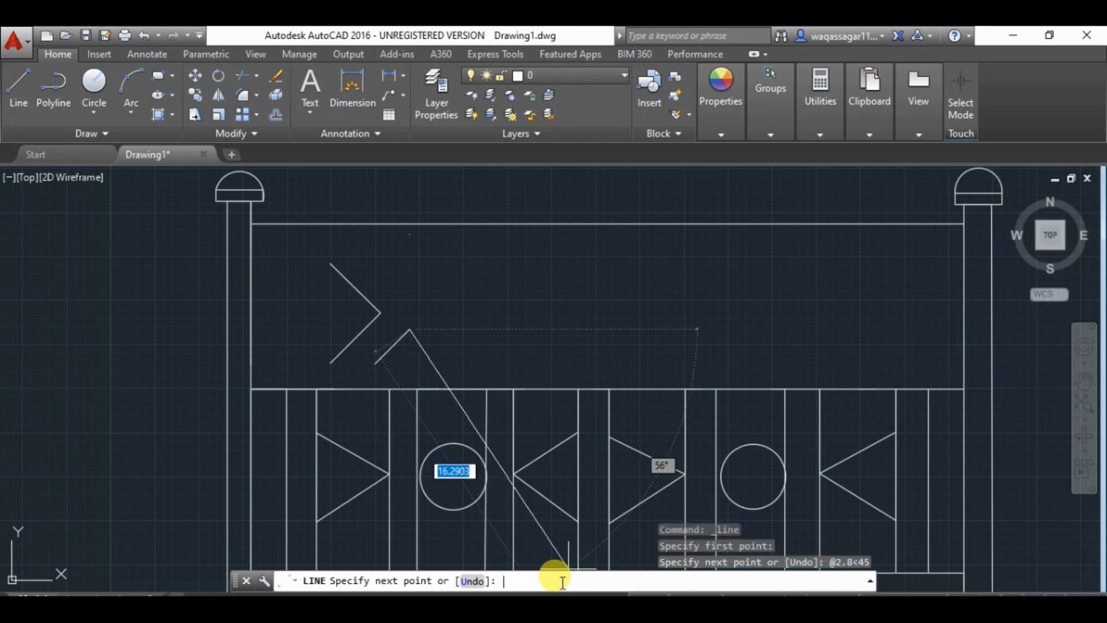
{"action": "type", "text": "@2.8<-45"}
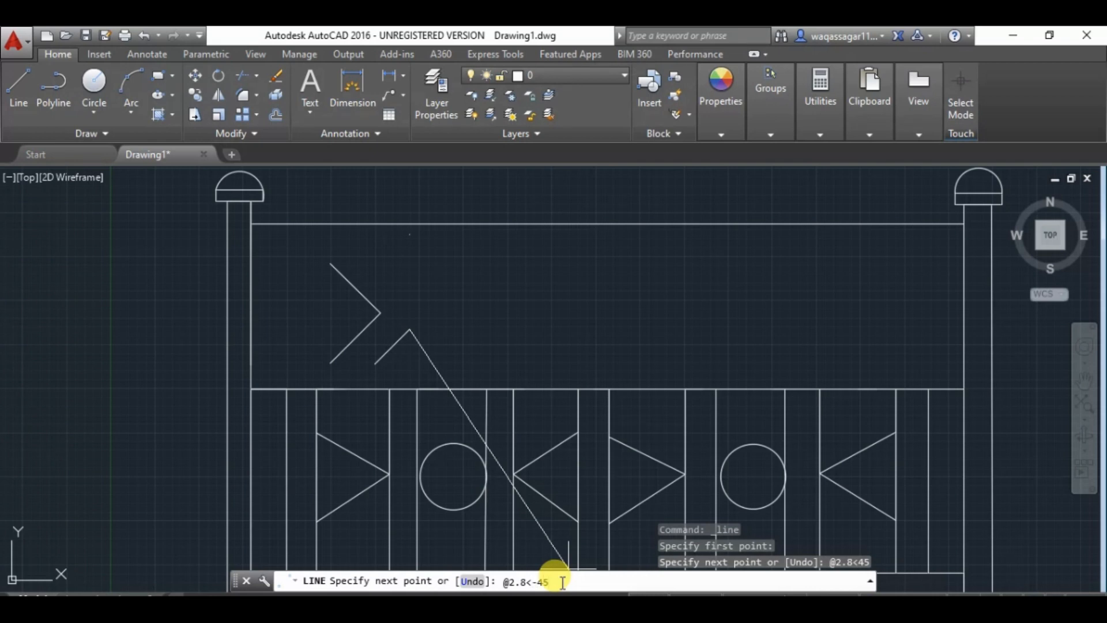
{"action": "key", "text": "Return"}
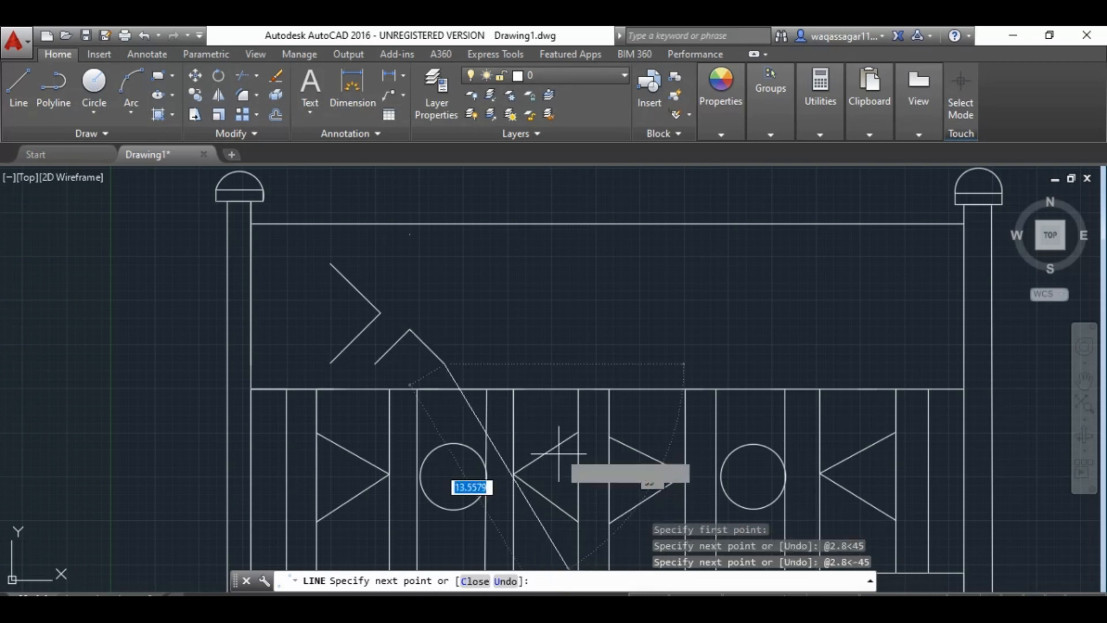
Step: Draw a downward-pointing chevron above the upward-pointing one from two 2.8-unit lines at -45° and 45°
{"action": "key", "text": "Escape"}
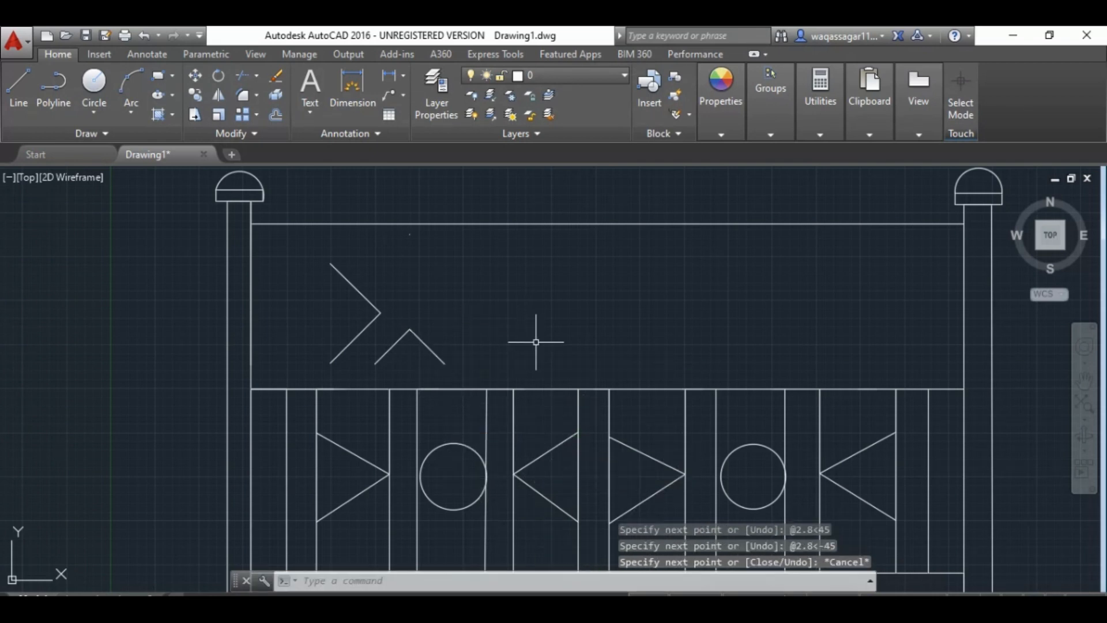
{"action": "left_click", "coordinate": [15, 84]}
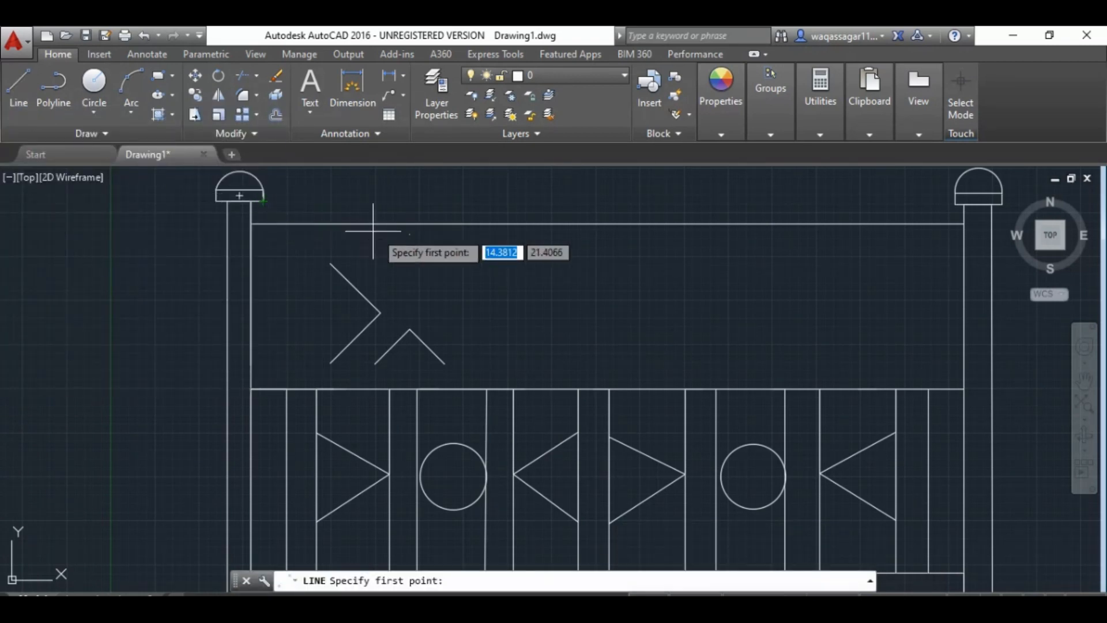
{"action": "left_click", "coordinate": [376, 263]}
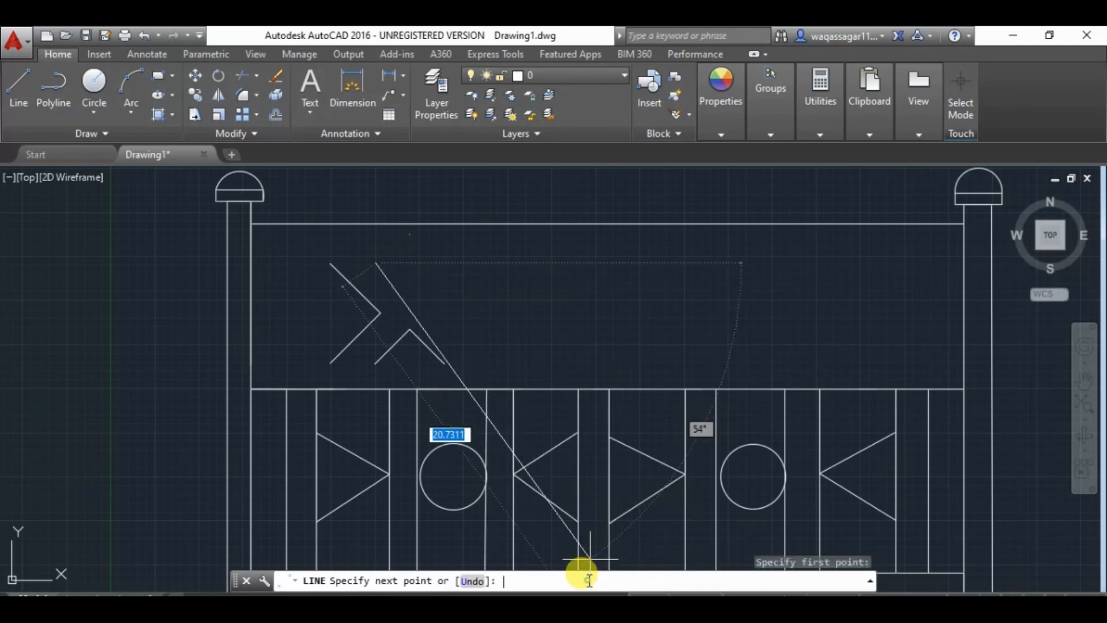
{"action": "type", "text": "@2.8<"}
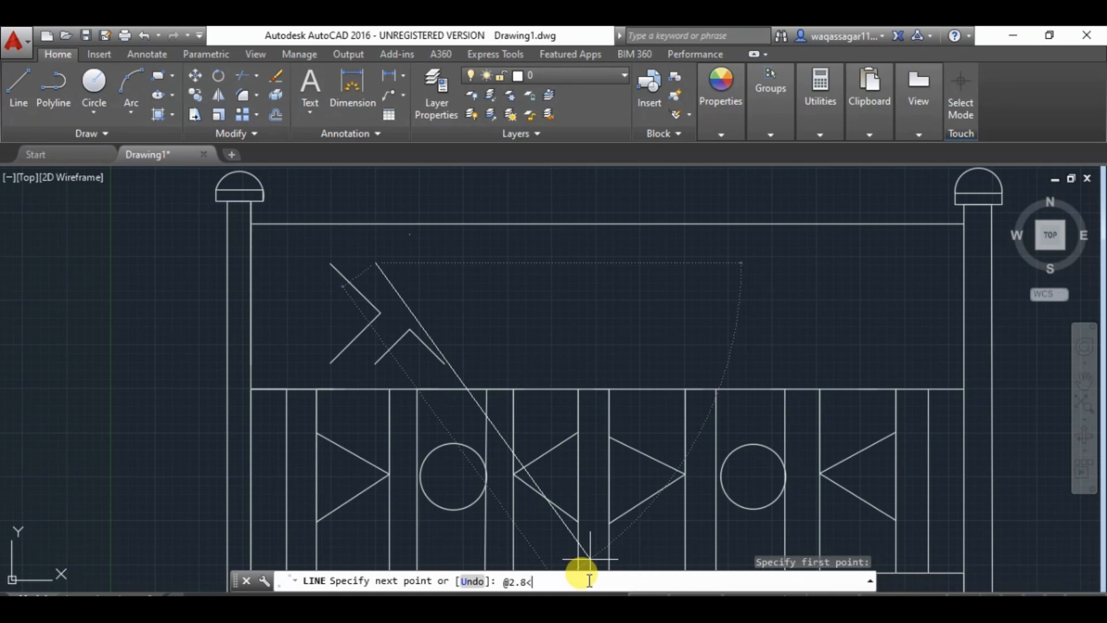
{"action": "type", "text": "-45"}
{"action": "key", "text": "Return"}
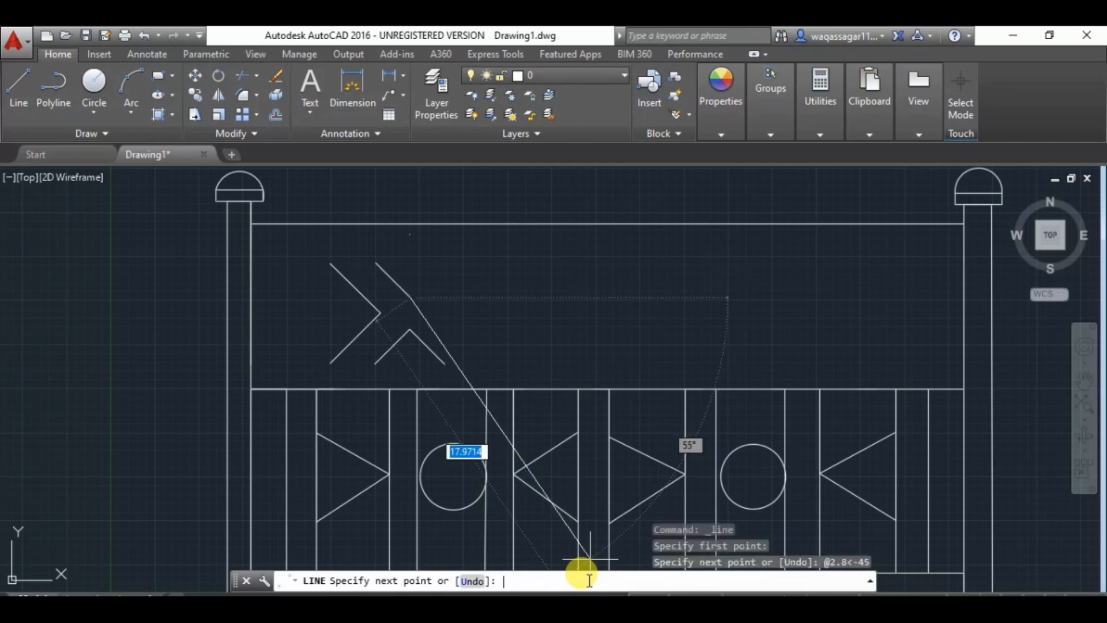
{"action": "type", "text": "2"}
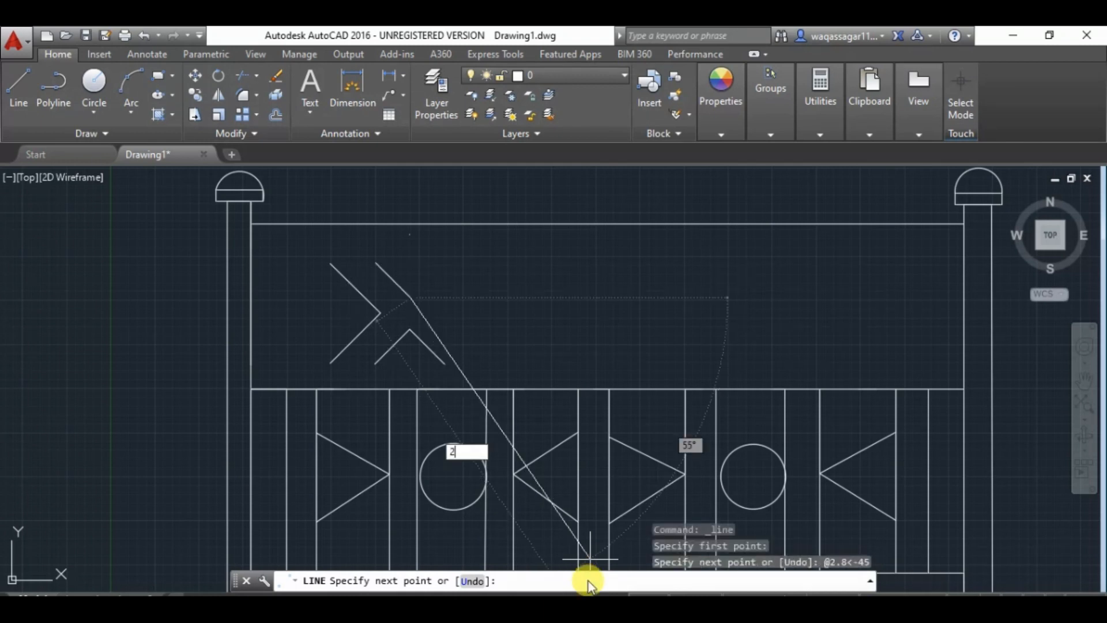
{"action": "key", "text": "BackSpace"}
{"action": "type", "text": "@"}
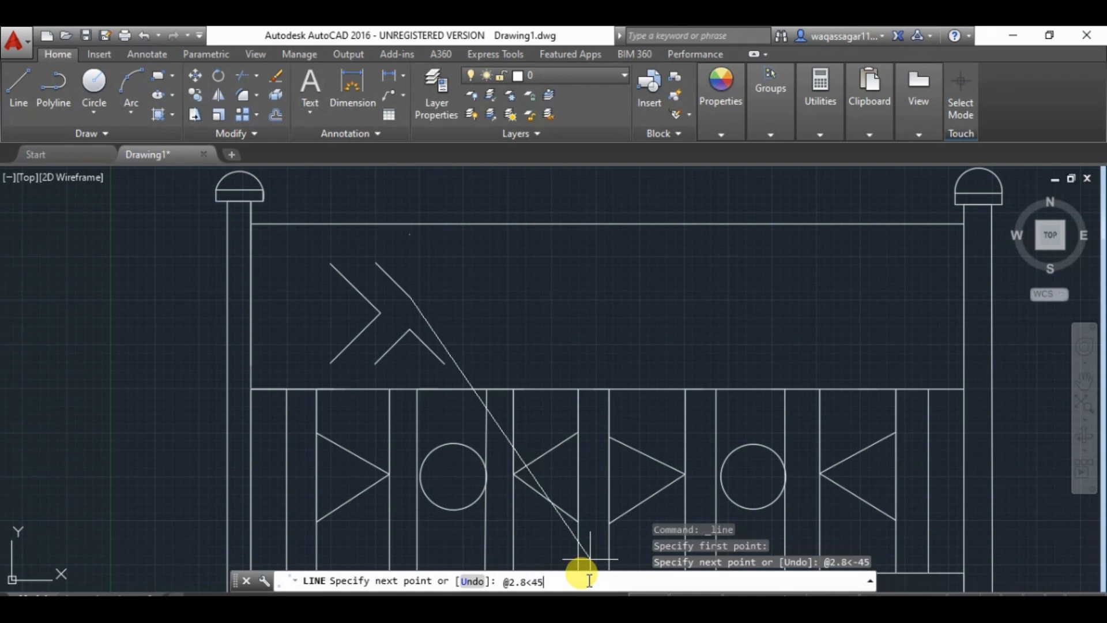
{"action": "type", "text": "2.8<45"}
{"action": "key", "text": "Return"}
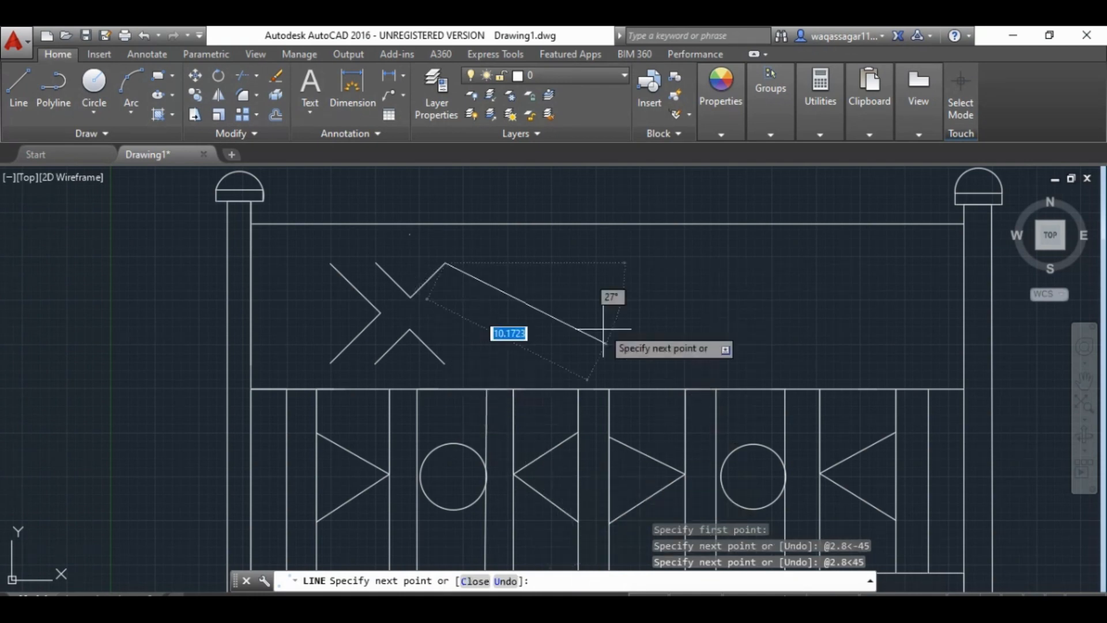
{"action": "key", "text": "Escape"}
Step: Draw a left-pointing chevron on the open right side of the motif from two 4-unit lines at 135° and 45°
{"action": "left_click", "coordinate": [20, 83]}
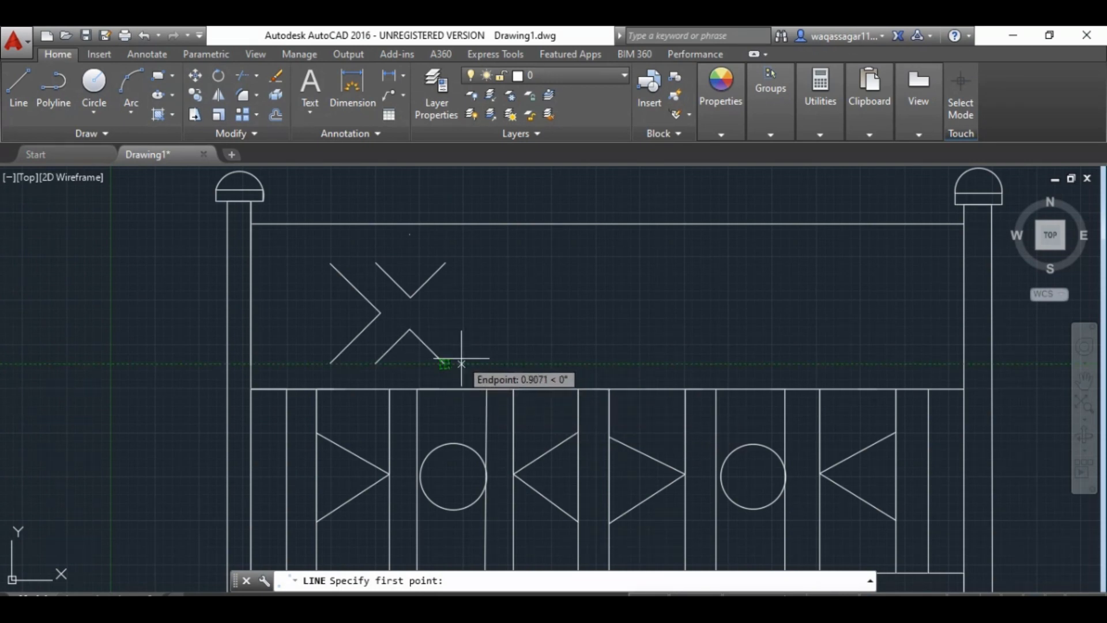
{"action": "left_click", "coordinate": [481, 364]}
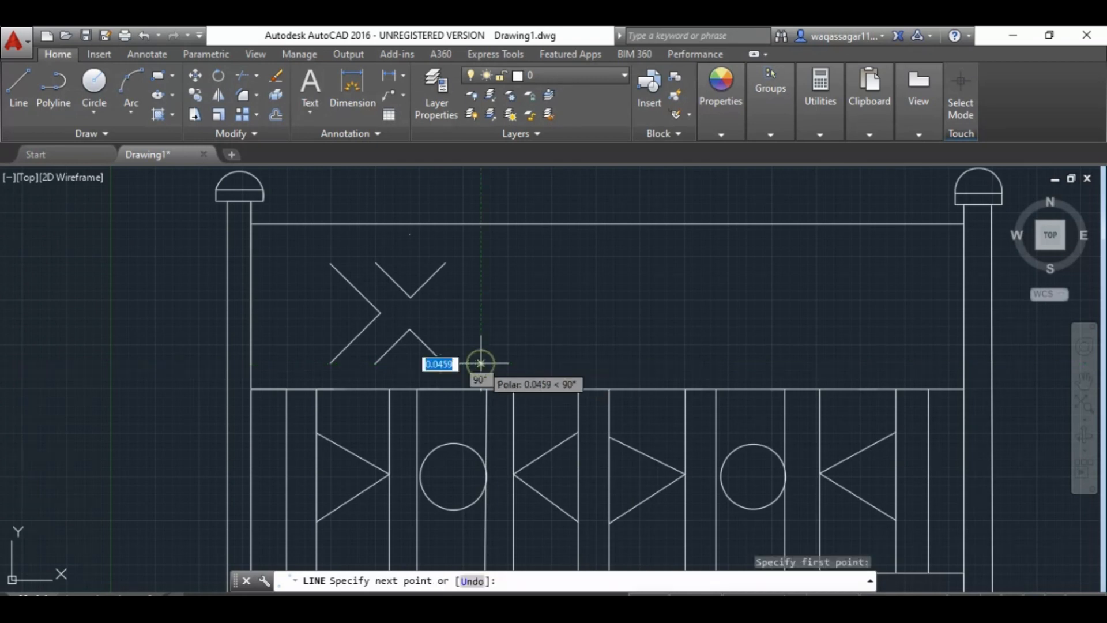
{"action": "left_click", "coordinate": [532, 581]}
{"action": "type", "text": "@4<"}
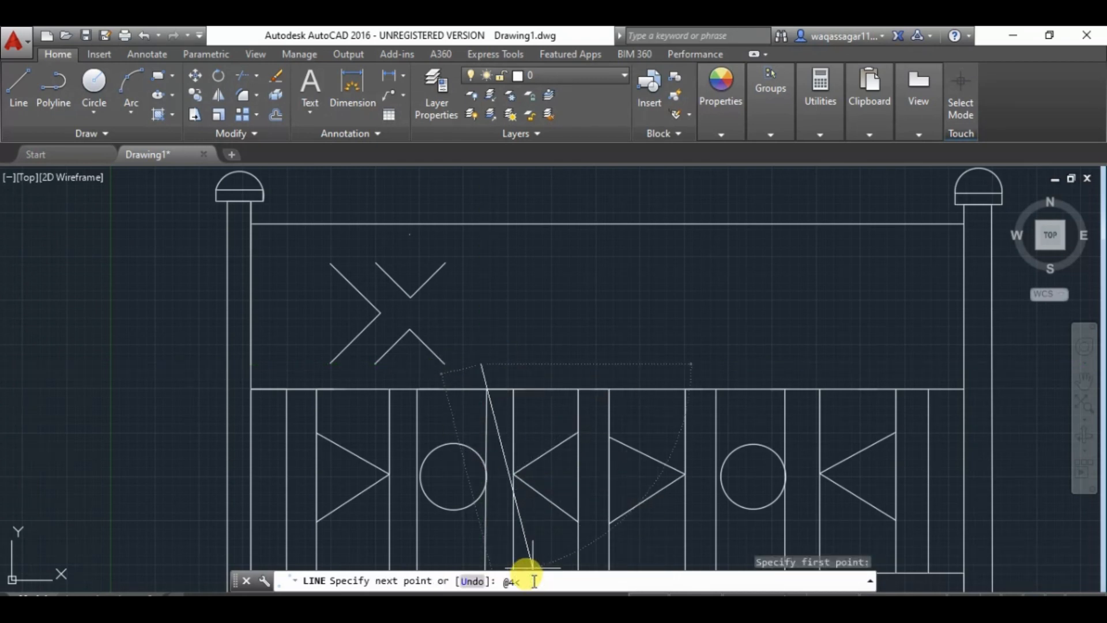
{"action": "type", "text": "135"}
{"action": "key", "text": "Return"}
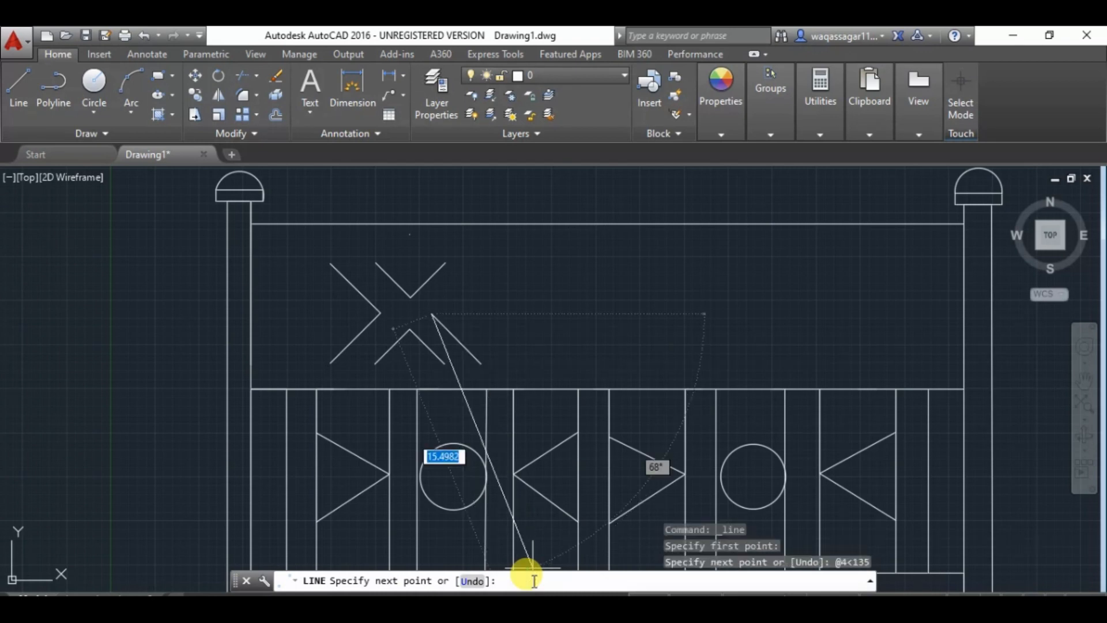
{"action": "type", "text": "@4<"}
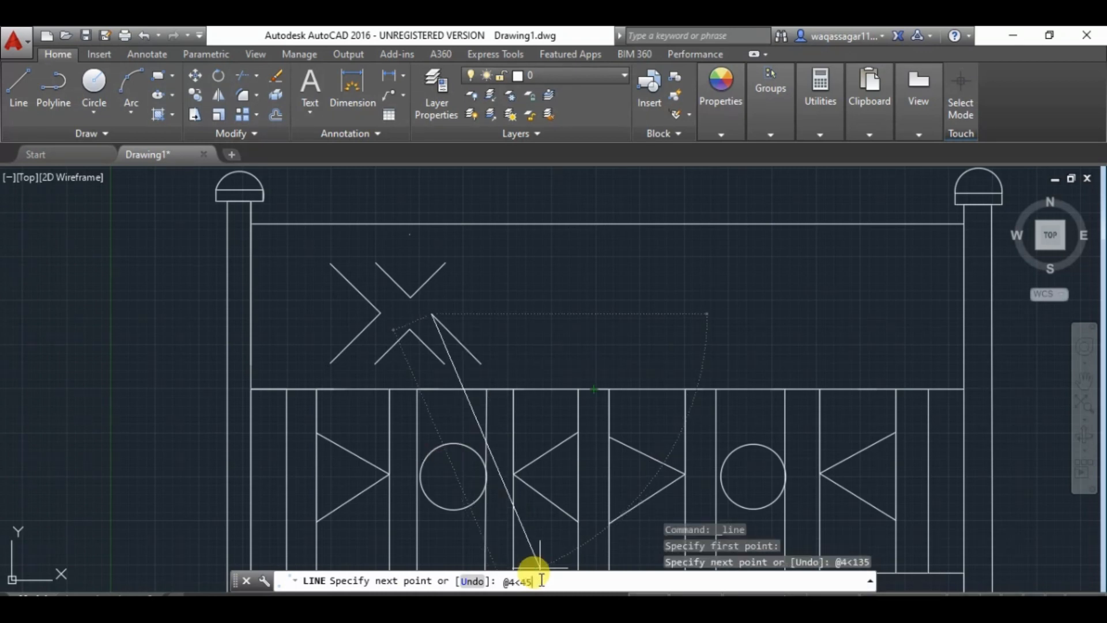
{"action": "type", "text": "45"}
{"action": "key", "text": "Return"}
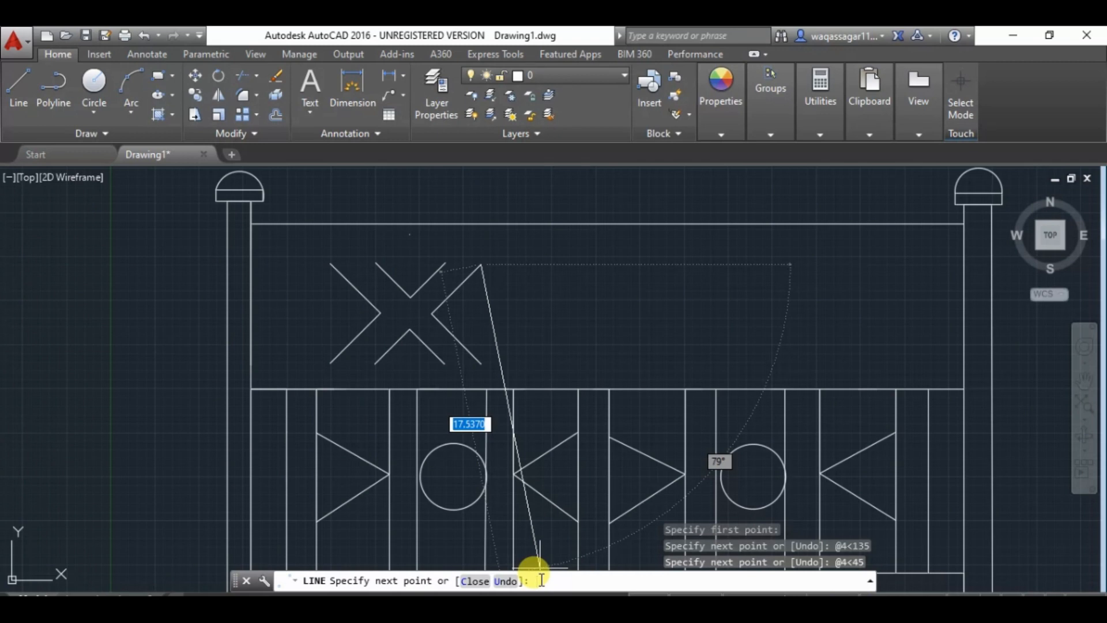
{"action": "right_click", "coordinate": [600, 324]}
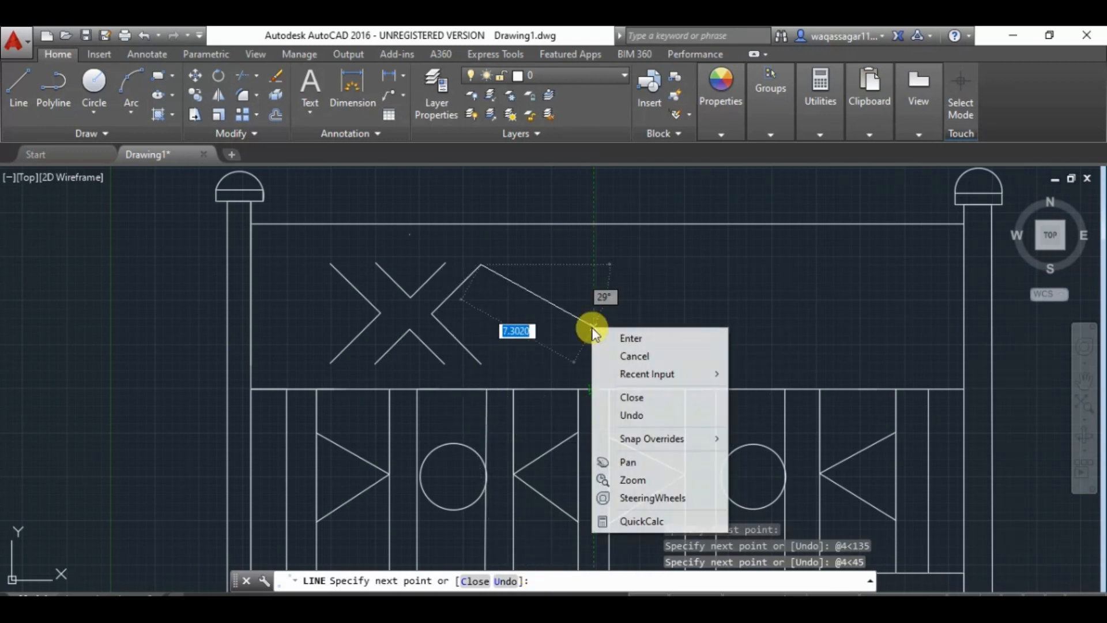
{"action": "left_click", "coordinate": [631, 358]}
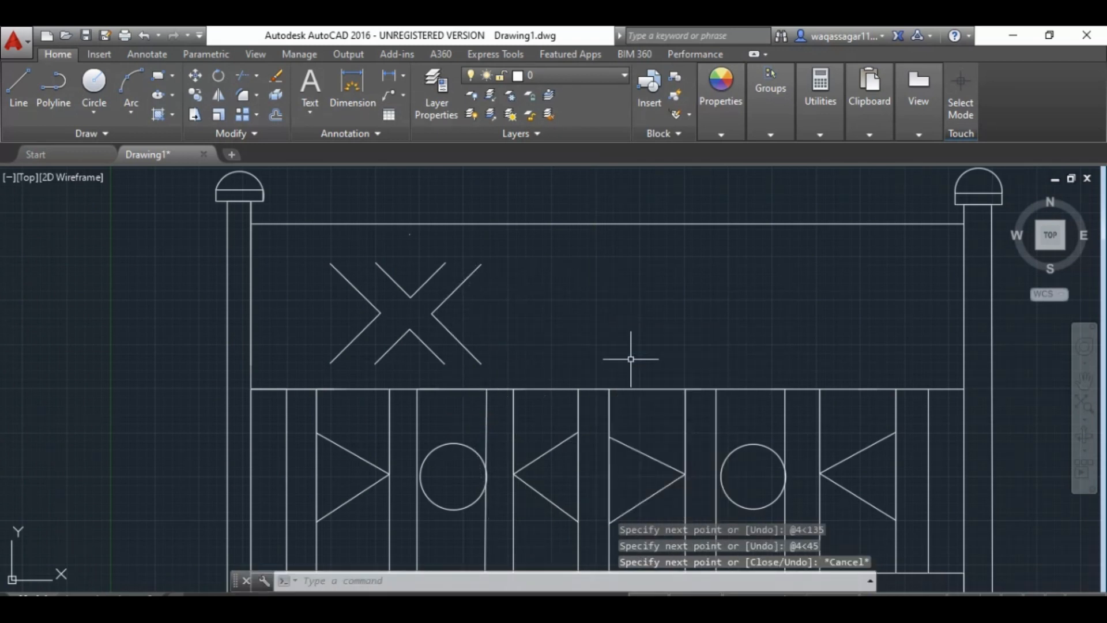
Step: Draw a circle of about 0.92 radius centred between the four chevrons
{"action": "left_click", "coordinate": [94, 84]}
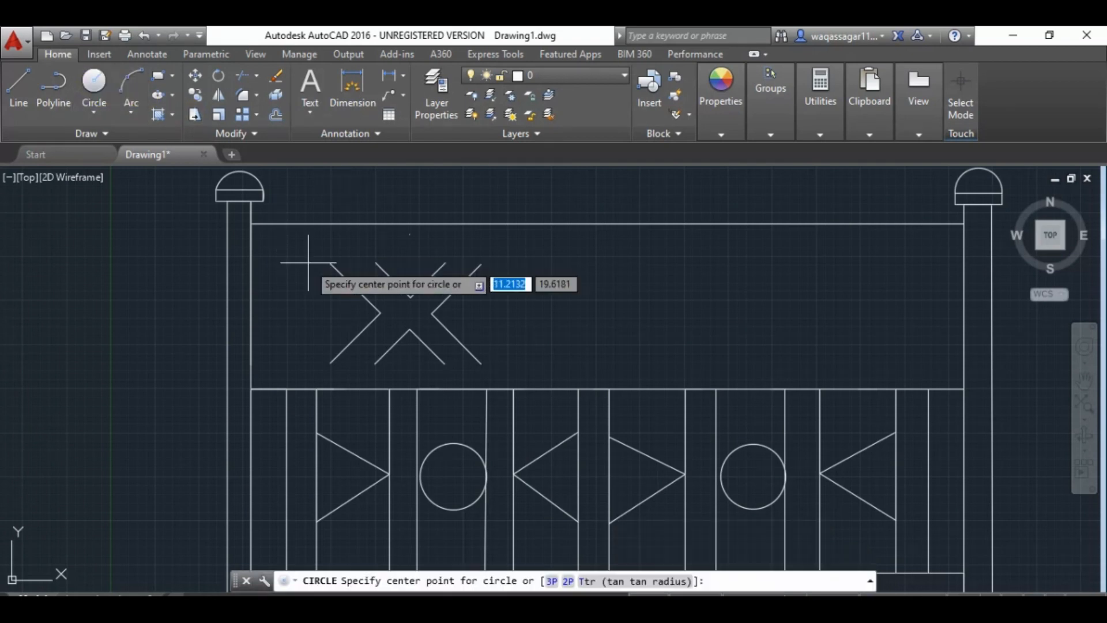
{"action": "left_click", "coordinate": [409, 314]}
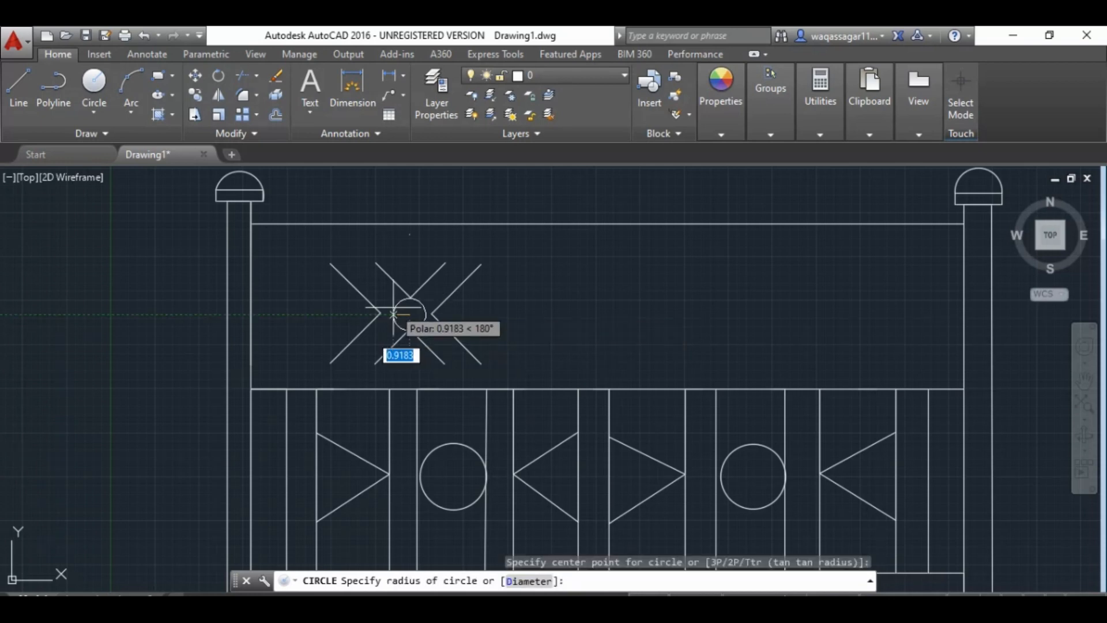
{"action": "left_click", "coordinate": [393, 314]}
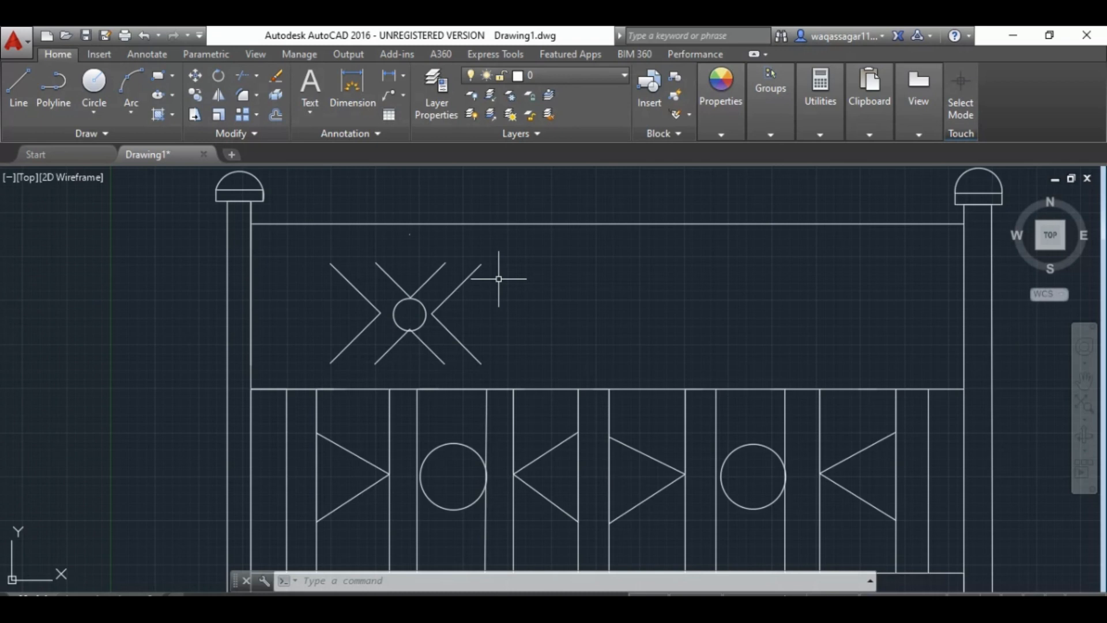
Step: Nudge the left-pointing chevron left until its tip touches the small circle
{"action": "mouse_move", "coordinate": [499, 278]}
{"action": "left_mouse_down"}
{"action": "mouse_move", "coordinate": [486, 271]}
{"action": "mouse_move", "coordinate": [457, 306]}
{"action": "mouse_move", "coordinate": [456, 339]}
{"action": "left_mouse_up"}
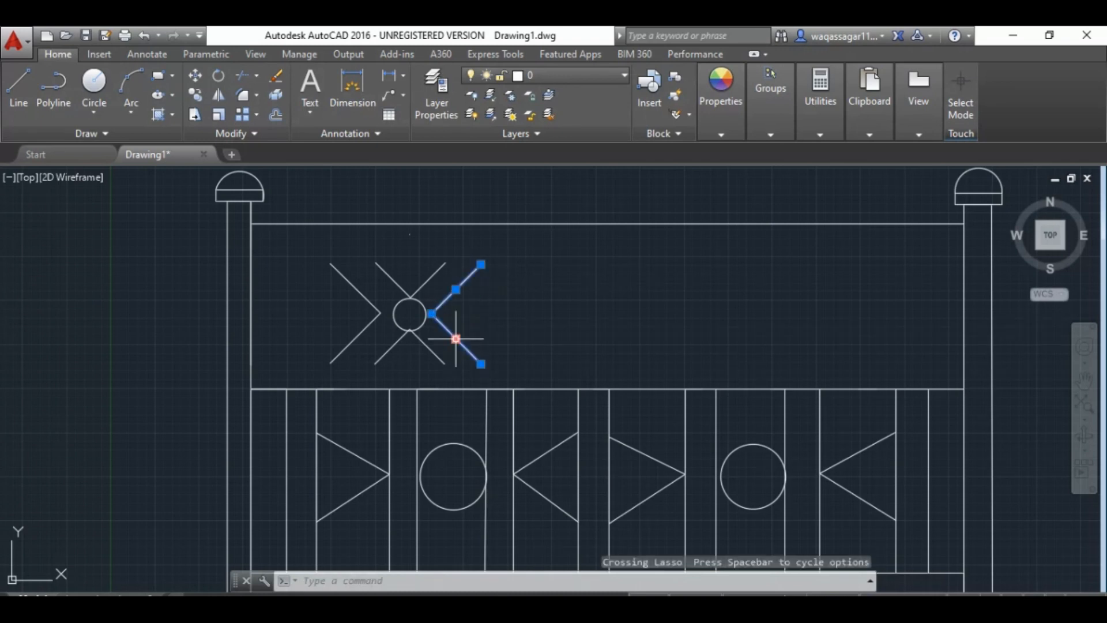
{"action": "key", "text": "ctrl+Left"}
{"action": "key", "text": "ctrl+Left"}
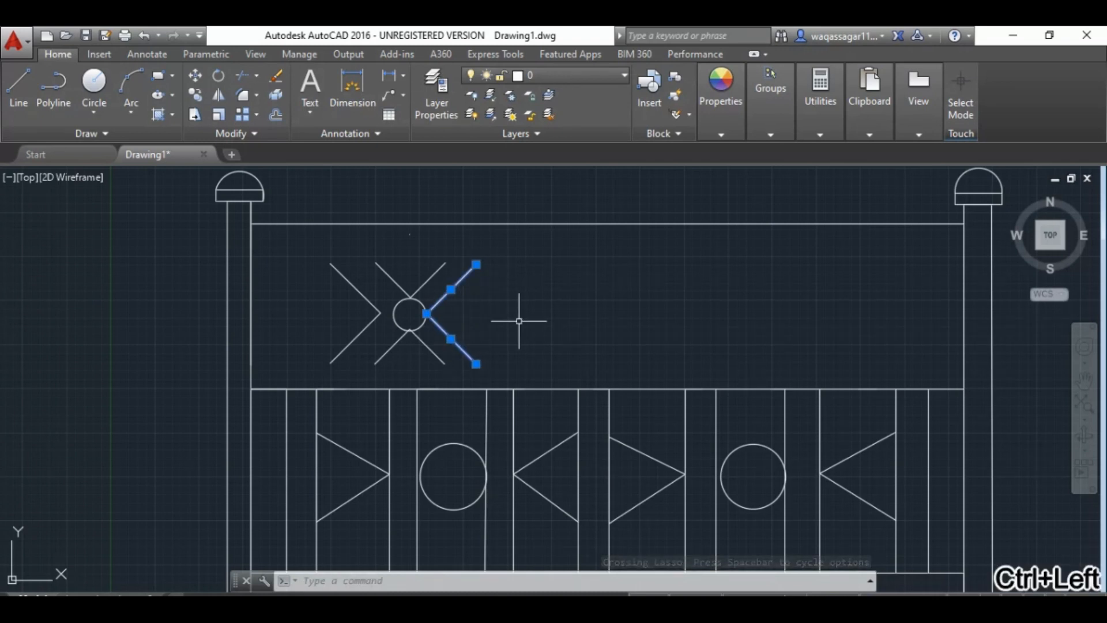
{"action": "left_click", "coordinate": [519, 321]}
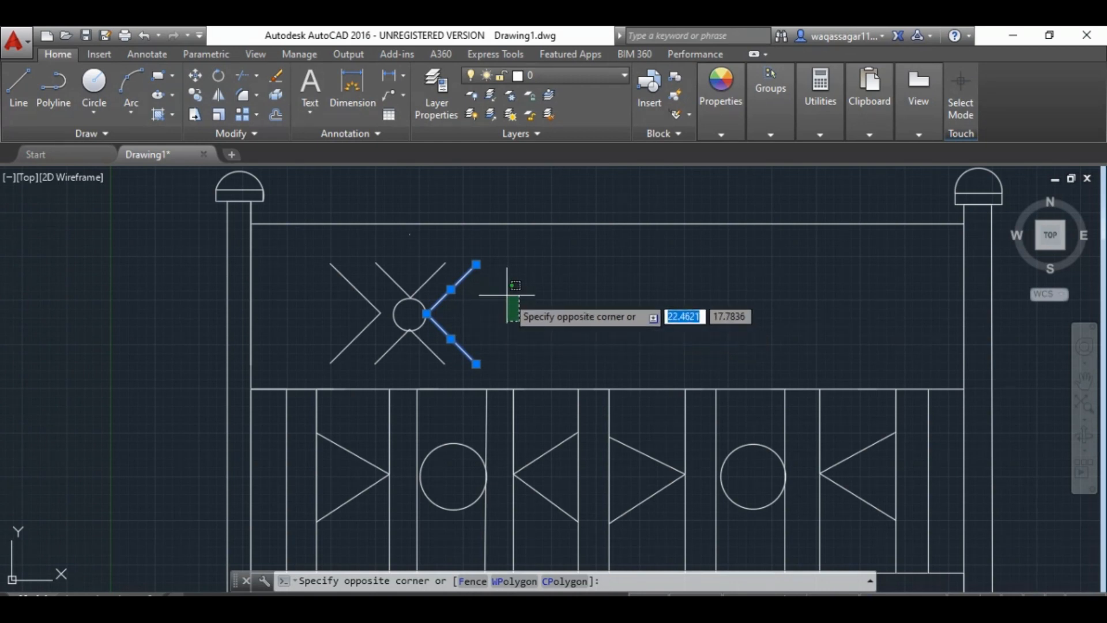
{"action": "right_click", "coordinate": [507, 304]}
{"action": "left_click", "coordinate": [859, 296]}
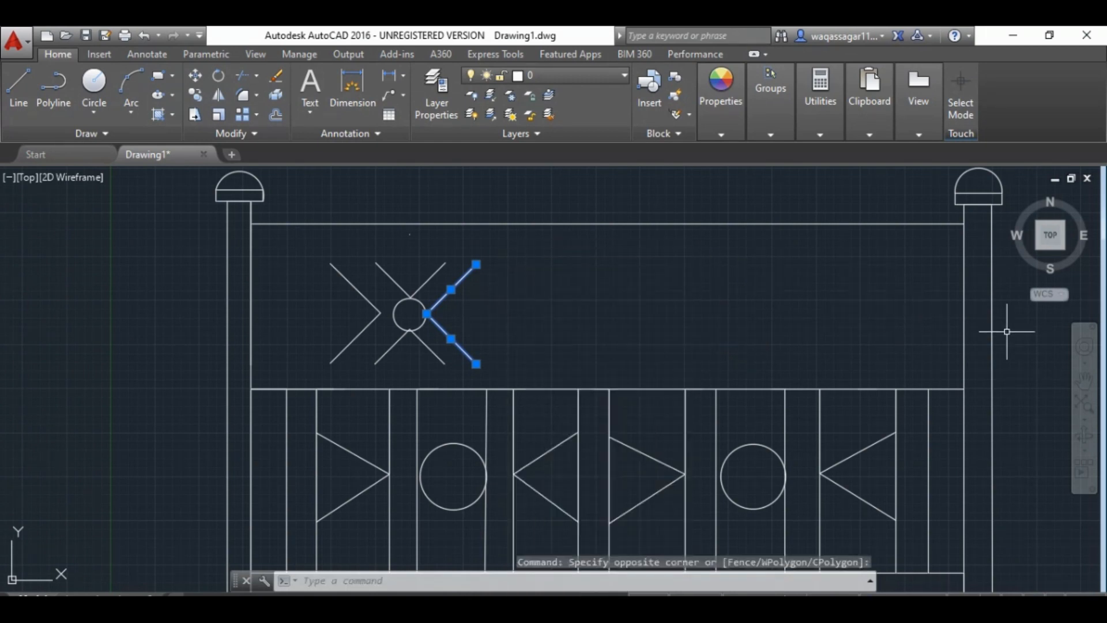
Step: Nudge the right-pointing chevron right until its tip touches the small circle
{"action": "left_click", "coordinate": [1084, 380]}
{"action": "mouse_move", "coordinate": [594, 323]}
{"action": "left_mouse_down"}
{"action": "mouse_move", "coordinate": [714, 316]}
{"action": "mouse_move", "coordinate": [768, 331]}
{"action": "left_mouse_up"}
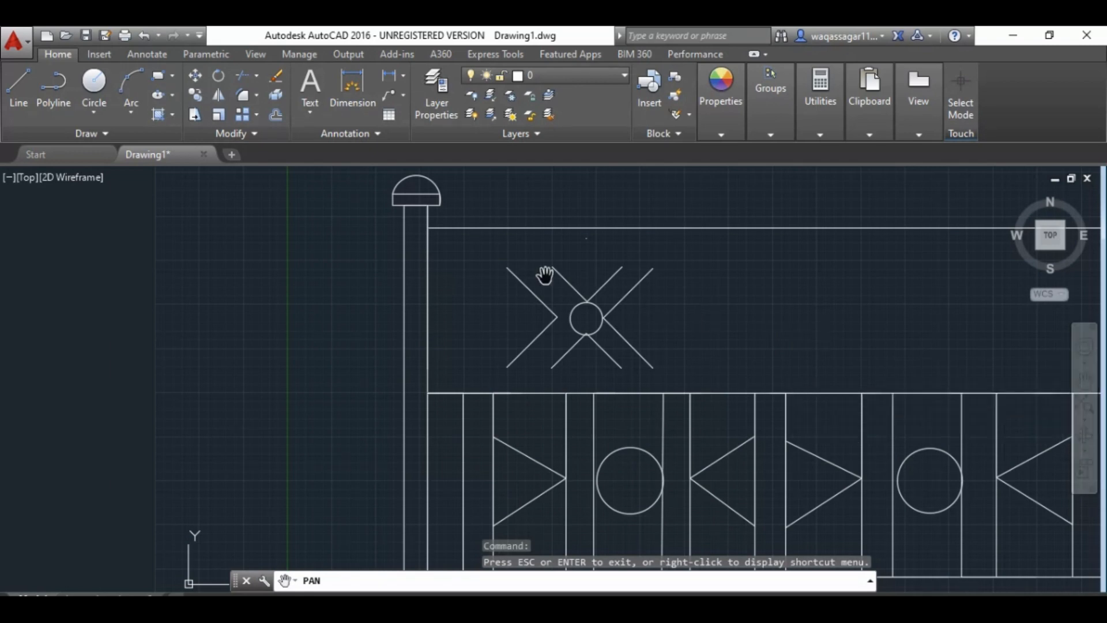
{"action": "right_click", "coordinate": [511, 279]}
{"action": "left_click", "coordinate": [517, 282]}
{"action": "left_click_drag", "start_coordinate": [525, 265], "coordinate": [537, 354]}
{"action": "key", "text": "ctrl+Right"}
{"action": "key", "text": "ctrl+Right"}
{"action": "key", "text": "ctrl+Right"}
{"action": "key", "text": "ctrl+Right"}
{"action": "key", "text": "ctrl+Right"}
{"action": "key", "text": "ctrl+Right"}
{"action": "key", "text": "ctrl+Right"}
{"action": "key", "text": "ctrl+Right"}
{"action": "key", "text": "ctrl+Right"}
{"action": "key", "text": "ctrl+Right"}
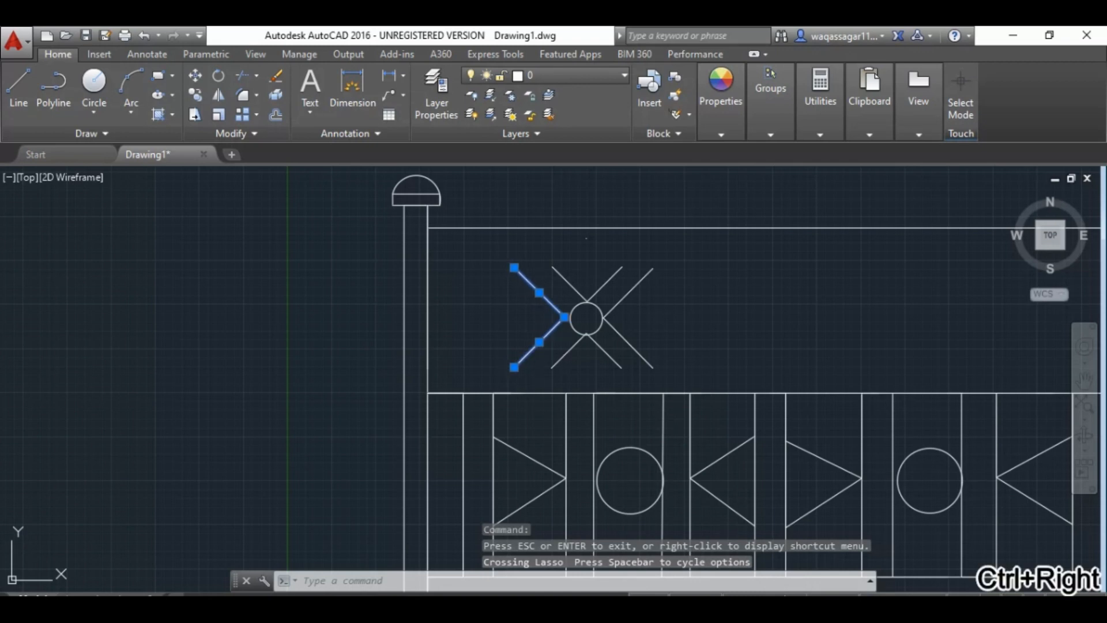
Step: Copy the whole chevron-and-circle motif and paste the duplicate beside it in the middle of the upper panel
{"action": "left_click", "coordinate": [1084, 379]}
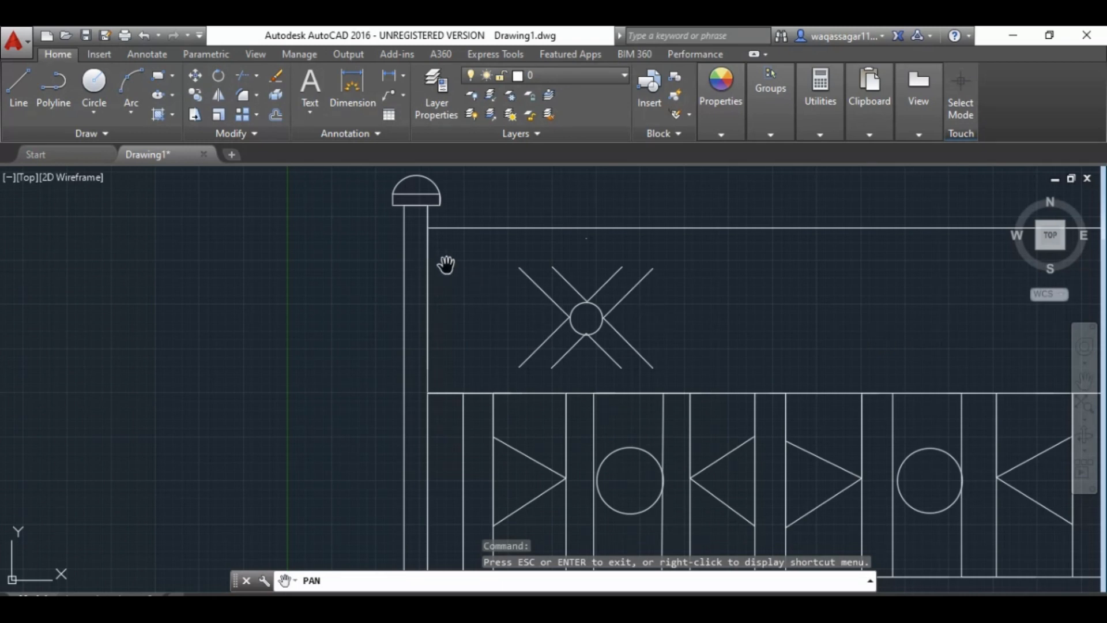
{"action": "right_click", "coordinate": [815, 302]}
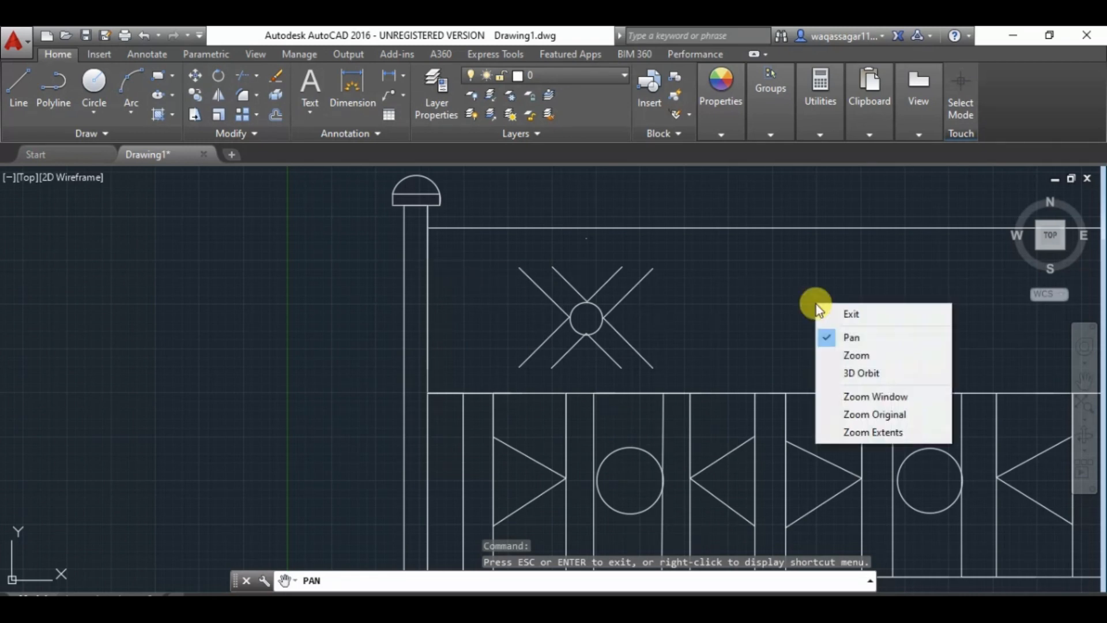
{"action": "left_click", "coordinate": [837, 313]}
{"action": "left_click", "coordinate": [720, 270]}
{"action": "left_click_drag", "start_coordinate": [700, 271], "coordinate": [630, 365]}
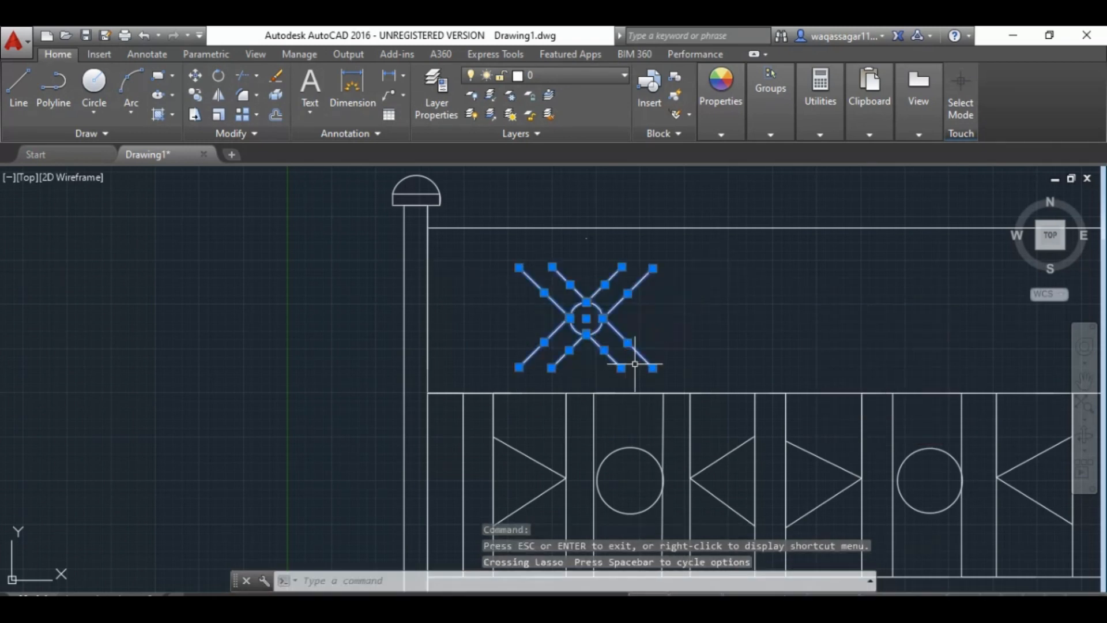
{"action": "key", "text": "ctrl+c"}
{"action": "key", "text": "ctrl+v"}
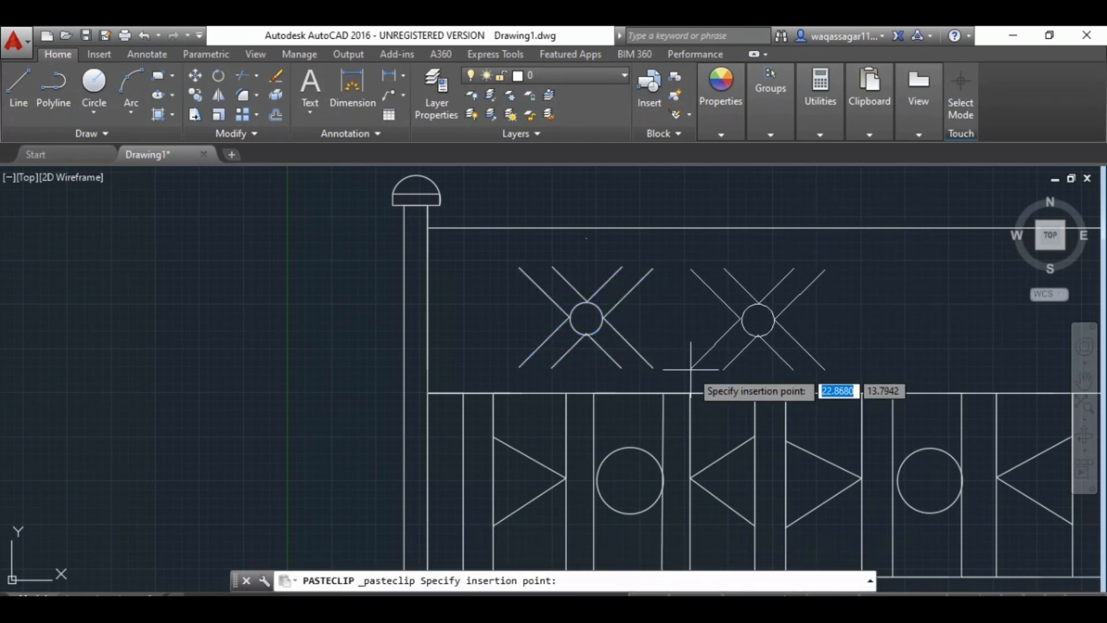
{"action": "left_click", "coordinate": [690, 369]}
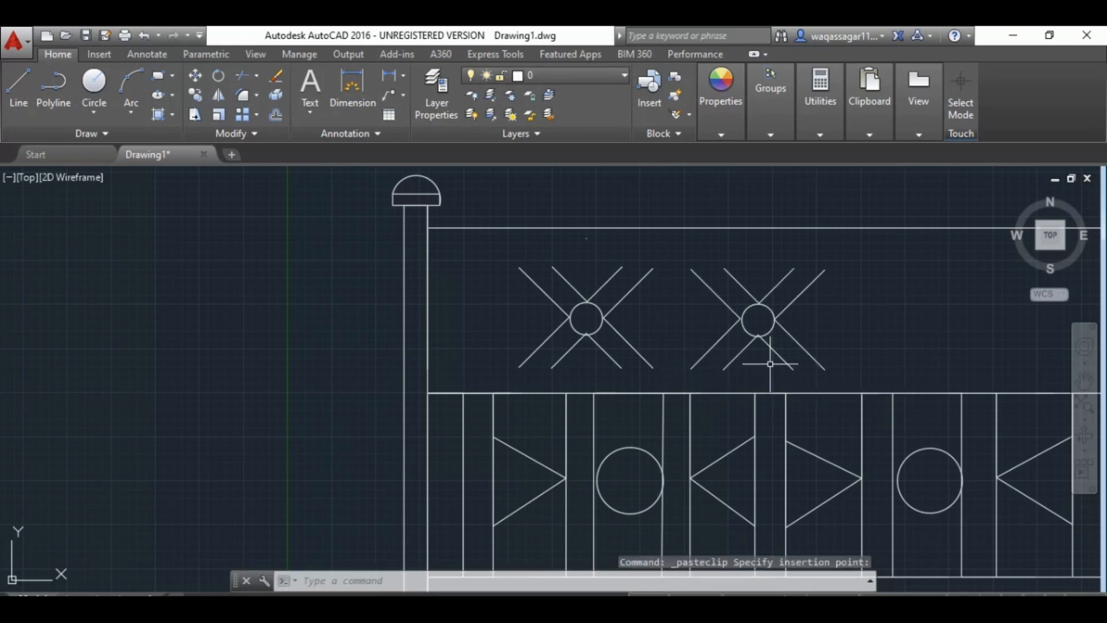
Step: Copy the middle chevron-and-circle motif and paste a third one to its right, level with the others
{"action": "mouse_move", "coordinate": [850, 291]}
{"action": "left_mouse_down"}
{"action": "mouse_move", "coordinate": [700, 311]}
{"action": "mouse_move", "coordinate": [741, 366]}
{"action": "mouse_move", "coordinate": [768, 368]}
{"action": "left_mouse_up"}
{"action": "key", "text": "ctrl+c"}
{"action": "key", "text": "ctrl+v"}
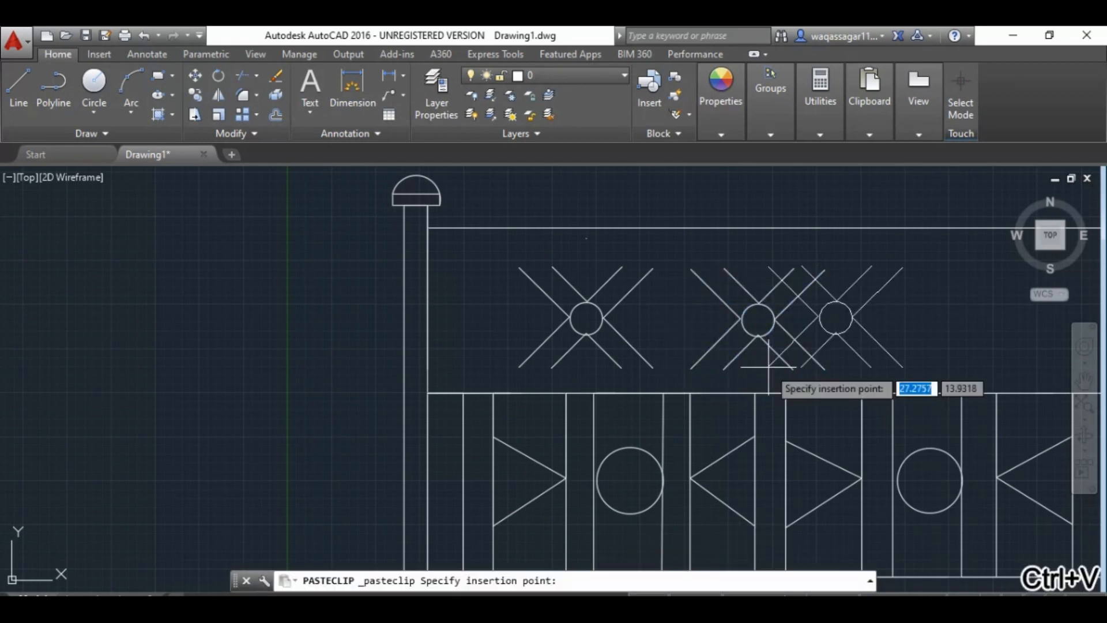
{"action": "left_click", "coordinate": [873, 369]}
Step: Nudge the third chevron-and-circle motif right until its line ends touch the inner edge of the right post
{"action": "left_click", "coordinate": [1083, 378]}
{"action": "left_click_drag", "start_coordinate": [992, 357], "coordinate": [836, 365]}
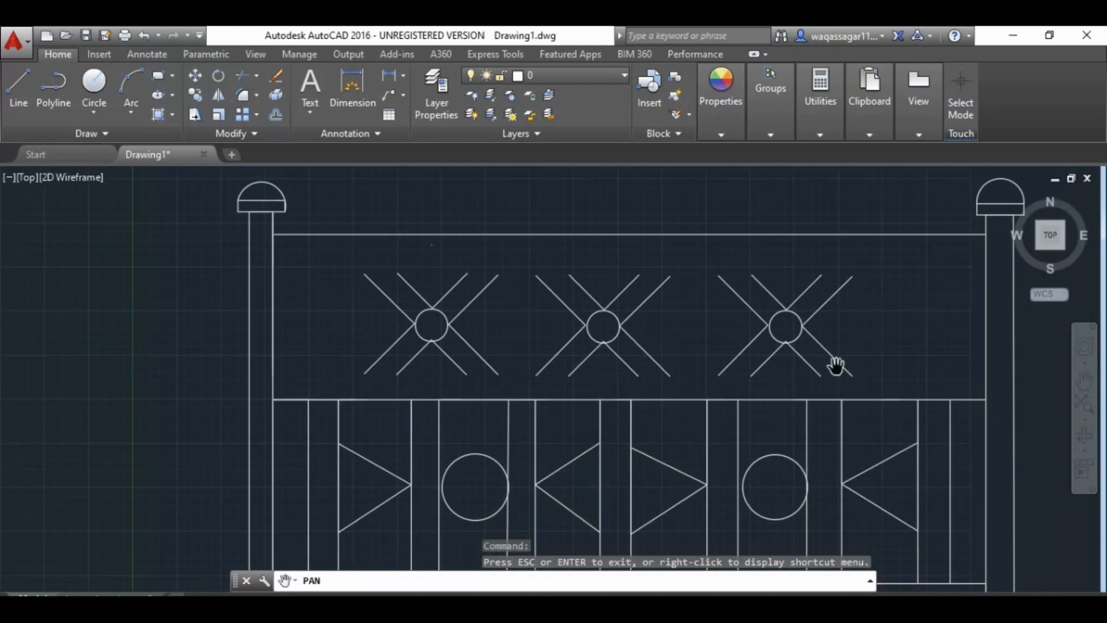
{"action": "right_click", "coordinate": [886, 300]}
{"action": "left_click", "coordinate": [903, 308]}
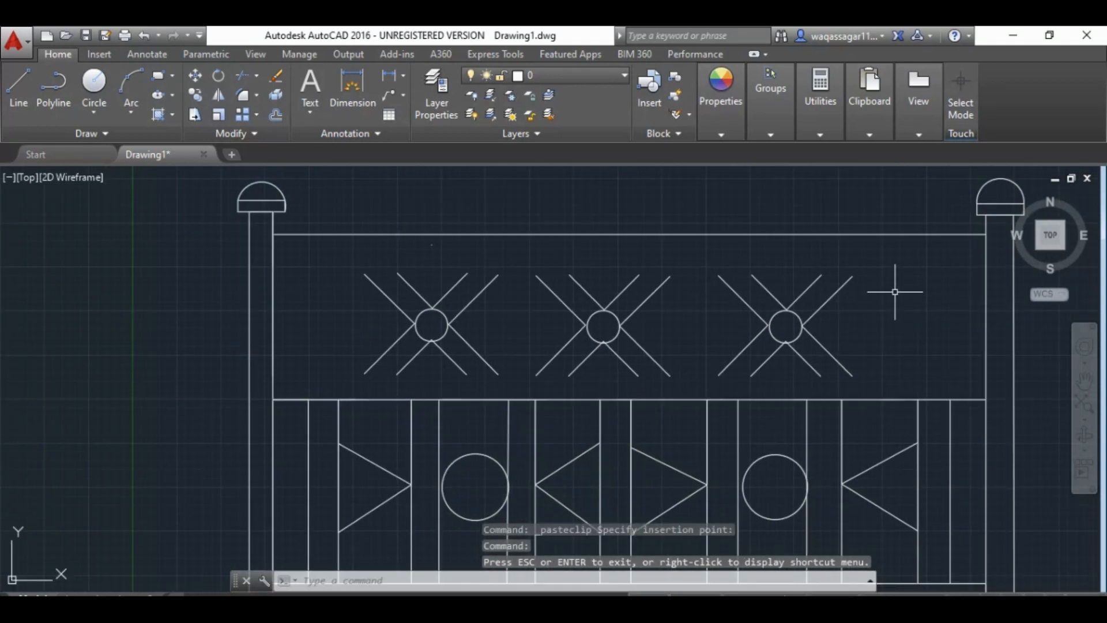
{"action": "mouse_move", "coordinate": [880, 287]}
{"action": "left_mouse_down"}
{"action": "mouse_move", "coordinate": [717, 316]}
{"action": "mouse_move", "coordinate": [818, 387]}
{"action": "mouse_move", "coordinate": [831, 376]}
{"action": "left_mouse_up"}
{"action": "key", "text": "ctrl+Right"}
{"action": "key", "text": "ctrl+Right"}
{"action": "key", "text": "ctrl+Right"}
{"action": "key", "text": "ctrl+Right"}
{"action": "key", "text": "ctrl+Right"}
{"action": "key", "text": "ctrl+Right"}
{"action": "key", "text": "ctrl+Right"}
{"action": "key", "text": "ctrl+Right"}
{"action": "key", "text": "ctrl+Right"}
{"action": "key", "text": "ctrl+Right"}
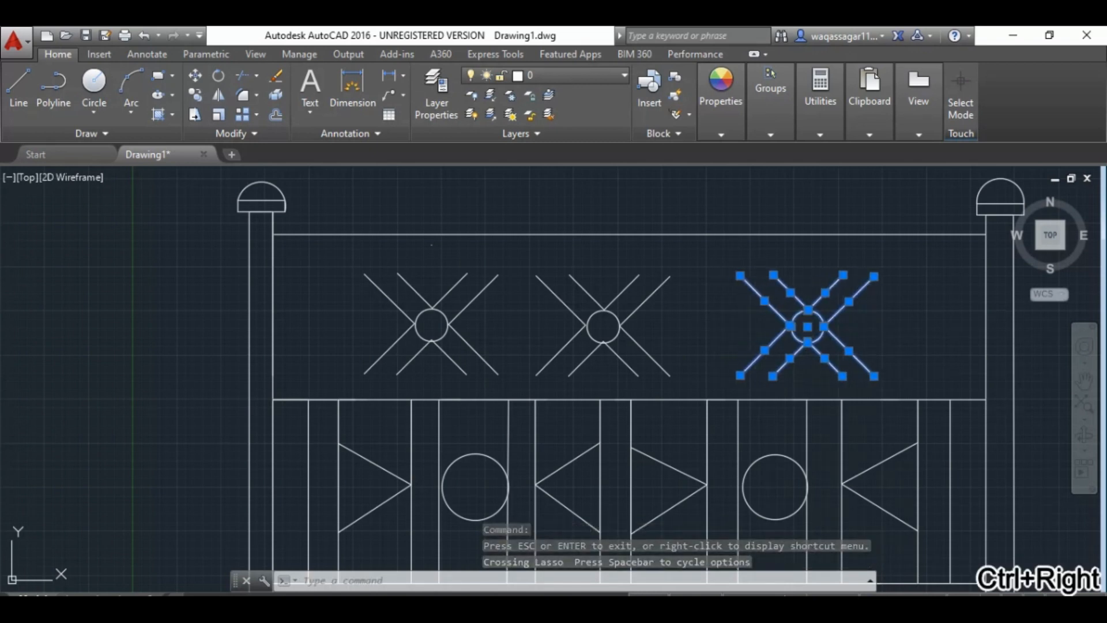
{"action": "key", "text": "ctrl+Right"}
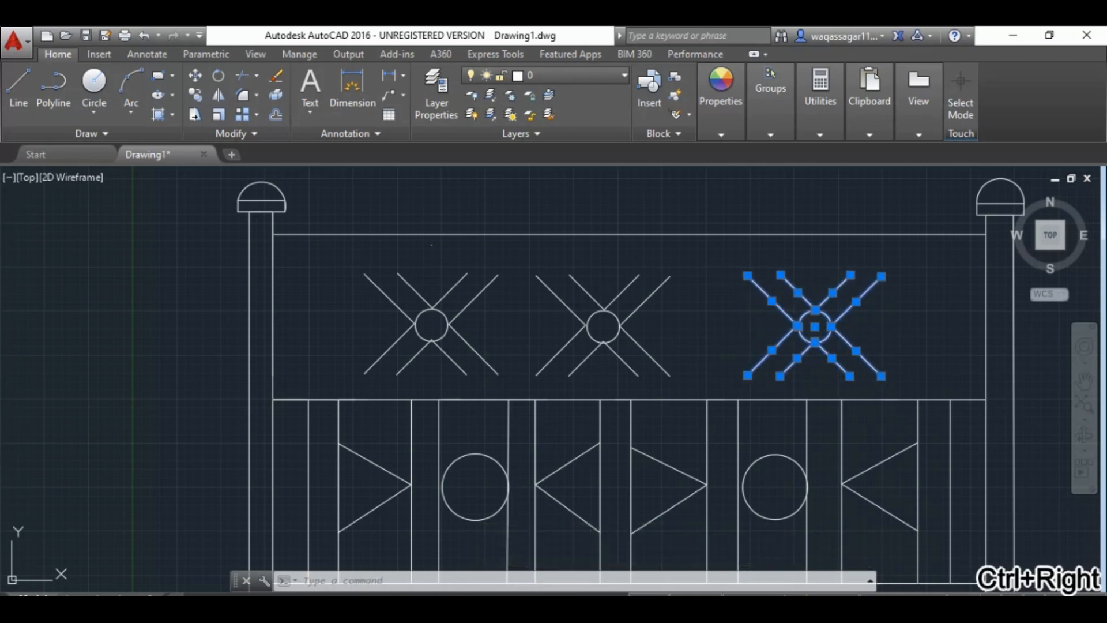
{"action": "key", "text": "ctrl+Left"}
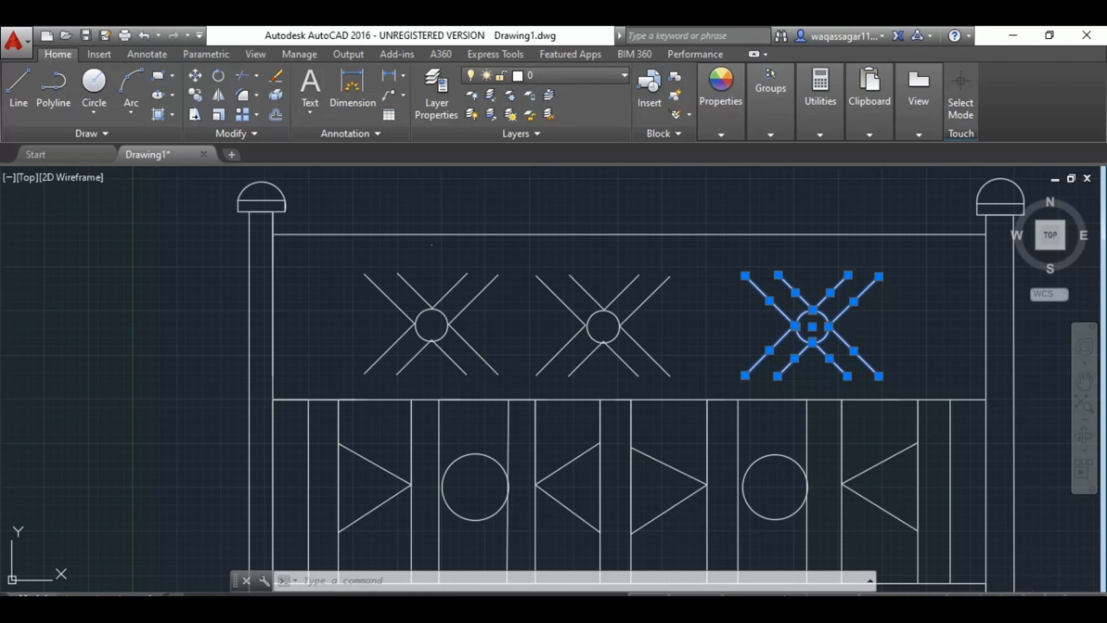
{"action": "key", "text": "ctrl+Right"}
{"action": "key", "text": "ctrl+Right"}
{"action": "key", "text": "ctrl+Right"}
{"action": "key", "text": "ctrl+Right"}
{"action": "key", "text": "ctrl+Right"}
{"action": "key", "text": "ctrl+Right"}
{"action": "key", "text": "ctrl+Right"}
{"action": "key", "text": "ctrl+Right"}
{"action": "key", "text": "ctrl+Right"}
{"action": "key", "text": "ctrl+Right"}
{"action": "key", "text": "ctrl+Right"}
{"action": "key", "text": "ctrl+Right"}
{"action": "key", "text": "ctrl+Right"}
{"action": "key", "text": "ctrl+Right"}
{"action": "key", "text": "ctrl+Right"}
{"action": "key", "text": "ctrl+Right"}
{"action": "key", "text": "ctrl+Right"}
{"action": "key", "text": "ctrl+Right"}
{"action": "key", "text": "ctrl+Right"}
{"action": "key", "text": "ctrl+Right"}
{"action": "key", "text": "ctrl+Right"}
{"action": "key", "text": "ctrl+Right"}
{"action": "key", "text": "ctrl+Right"}
{"action": "key", "text": "ctrl+Right"}
{"action": "key", "text": "ctrl+Right"}
{"action": "key", "text": "ctrl+Right"}
{"action": "key", "text": "ctrl+Right"}
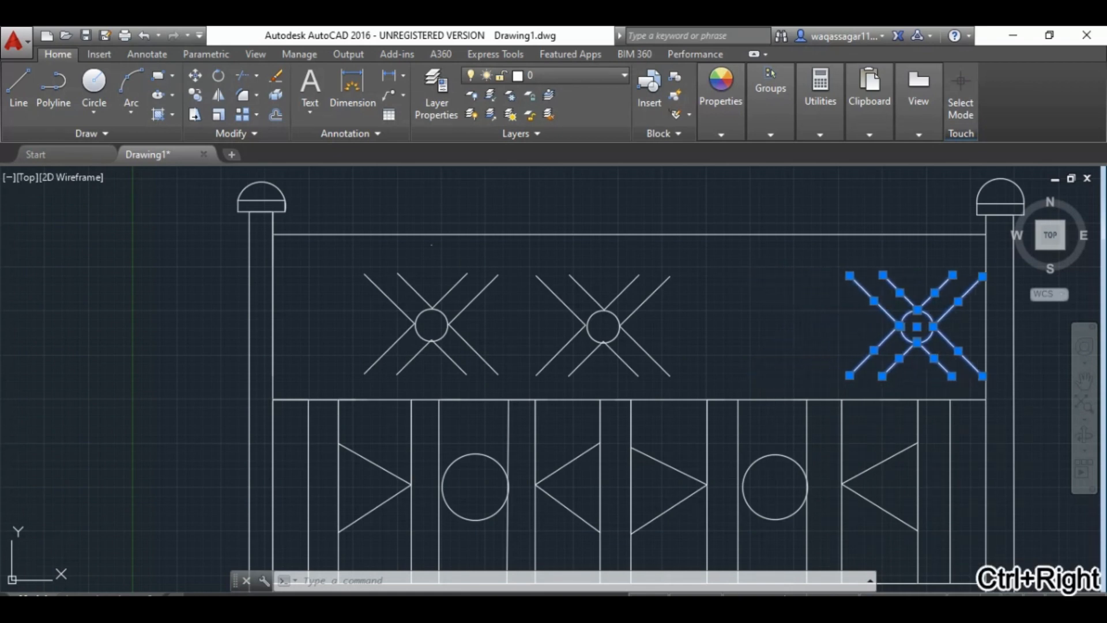
Step: Nudge the third motif back left to leave a clear gap between it and the right post
{"action": "key", "text": "ctrl+Left"}
{"action": "key", "text": "ctrl+Left"}
{"action": "key", "text": "ctrl+Left"}
{"action": "key", "text": "ctrl+Left"}
{"action": "key", "text": "ctrl+Left"}
{"action": "key", "text": "ctrl+Left"}
{"action": "key", "text": "ctrl+Left"}
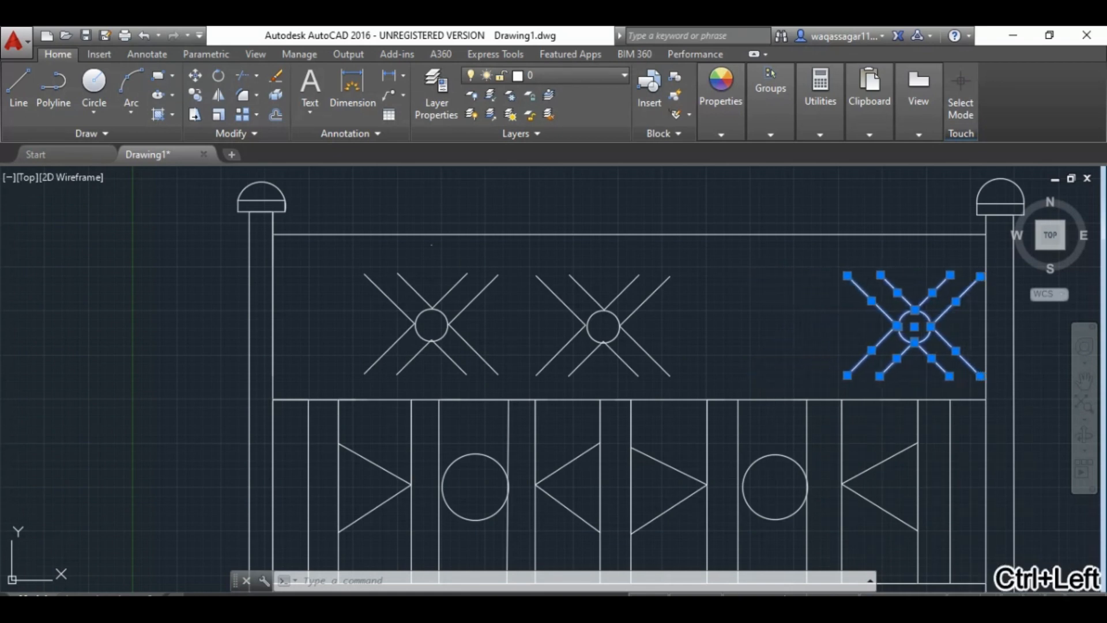
{"action": "mouse_move", "coordinate": [832, 377]}
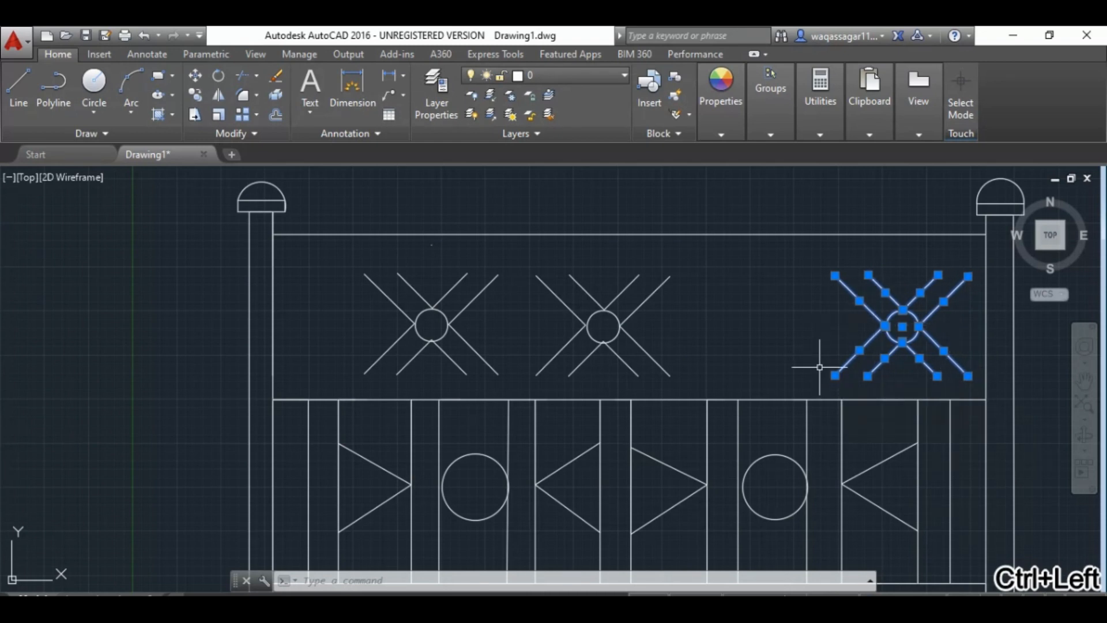
{"action": "key", "text": "ctrl+Left"}
{"action": "key", "text": "ctrl+Left"}
{"action": "key", "text": "ctrl+Left"}
{"action": "key", "text": "ctrl+Left"}
{"action": "key", "text": "ctrl+Left"}
{"action": "key", "text": "ctrl+Left"}
{"action": "key", "text": "ctrl+Left"}
{"action": "key", "text": "ctrl+Left"}
{"action": "key", "text": "ctrl+Left"}
{"action": "key", "text": "ctrl+Left"}
{"action": "key", "text": "ctrl+Left"}
{"action": "key", "text": "ctrl+Left"}
{"action": "key", "text": "ctrl+Left"}
{"action": "key", "text": "ctrl+Left"}
{"action": "key", "text": "ctrl+Left"}
{"action": "key", "text": "ctrl+Left"}
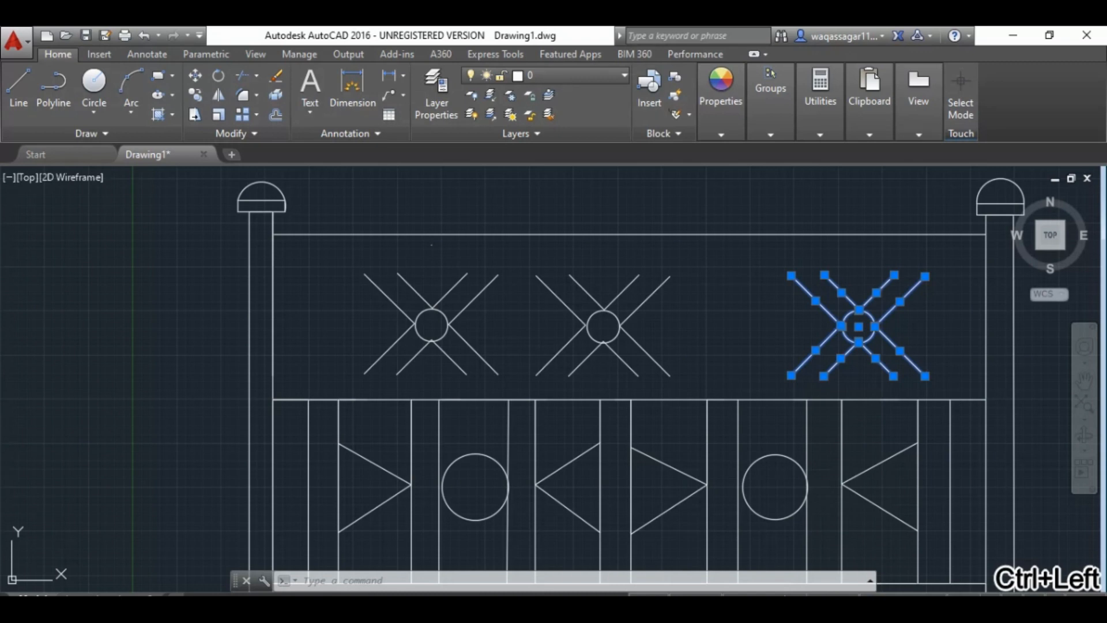
Step: Nudge the first chevron-and-circle motif left until its line ends meet the left post's inner edge
{"action": "left_click", "coordinate": [1084, 378]}
{"action": "right_click", "coordinate": [516, 297]}
{"action": "left_click", "coordinate": [529, 306]}
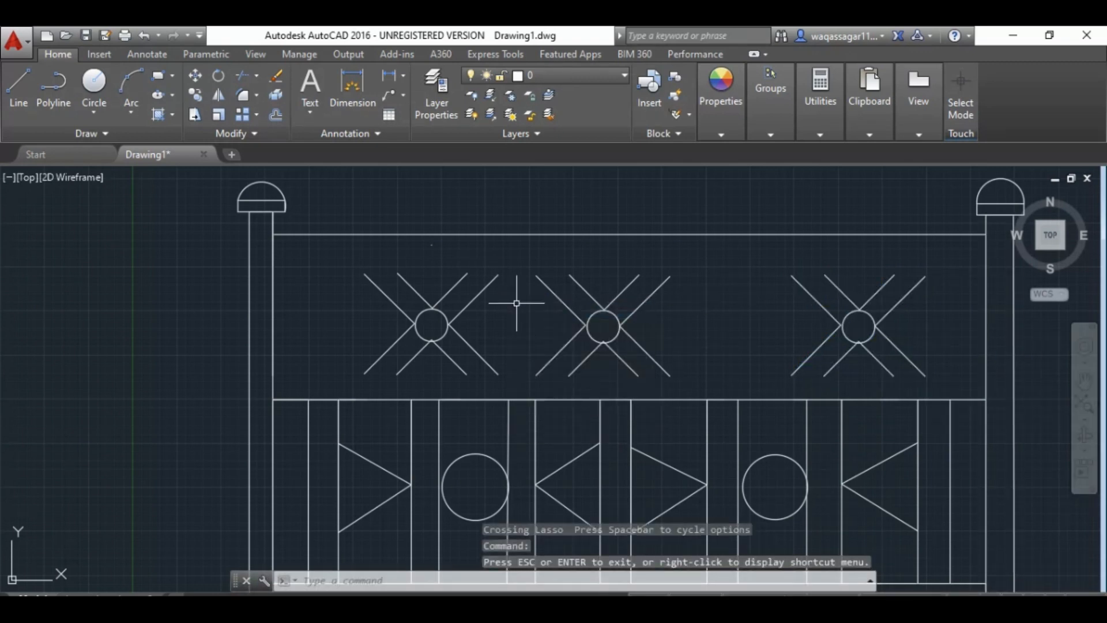
{"action": "mouse_move", "coordinate": [514, 296]}
{"action": "left_mouse_down"}
{"action": "mouse_move", "coordinate": [369, 315]}
{"action": "mouse_move", "coordinate": [445, 371]}
{"action": "left_mouse_up"}
{"action": "key", "text": "ctrl+Left"}
{"action": "key", "text": "ctrl+Left"}
{"action": "key", "text": "ctrl+Left"}
{"action": "key", "text": "ctrl+Left"}
{"action": "key", "text": "ctrl+Left"}
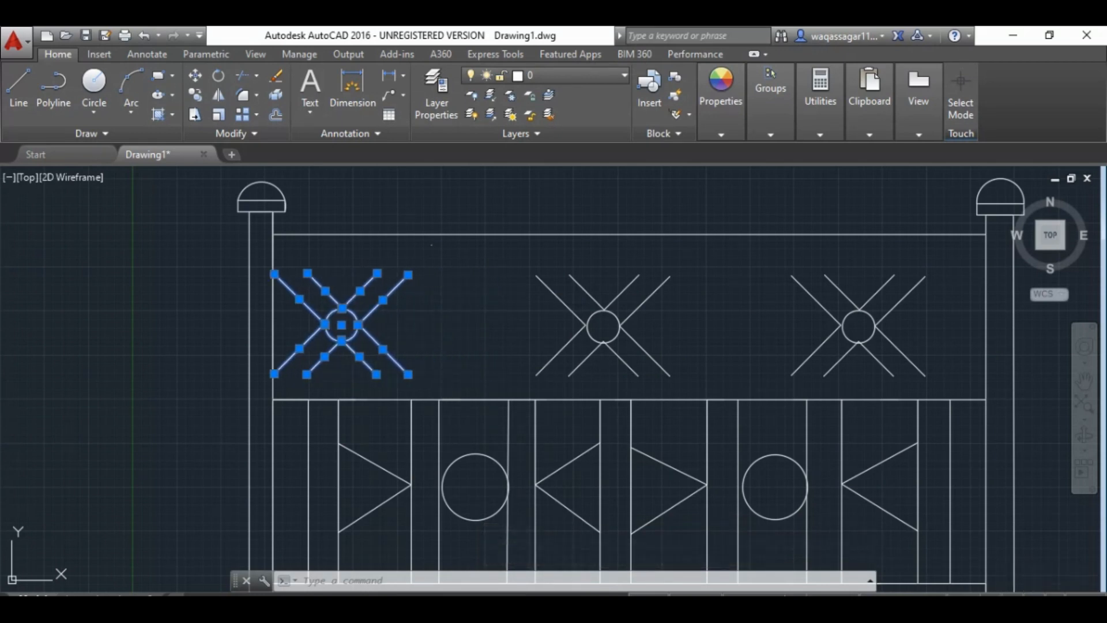
Step: Nudge the first motif back right so its gap from the left post matches the one at the right post
{"action": "key", "text": "ctrl+Right"}
{"action": "key", "text": "ctrl+Right"}
{"action": "key", "text": "ctrl+Right"}
{"action": "key", "text": "ctrl+Right"}
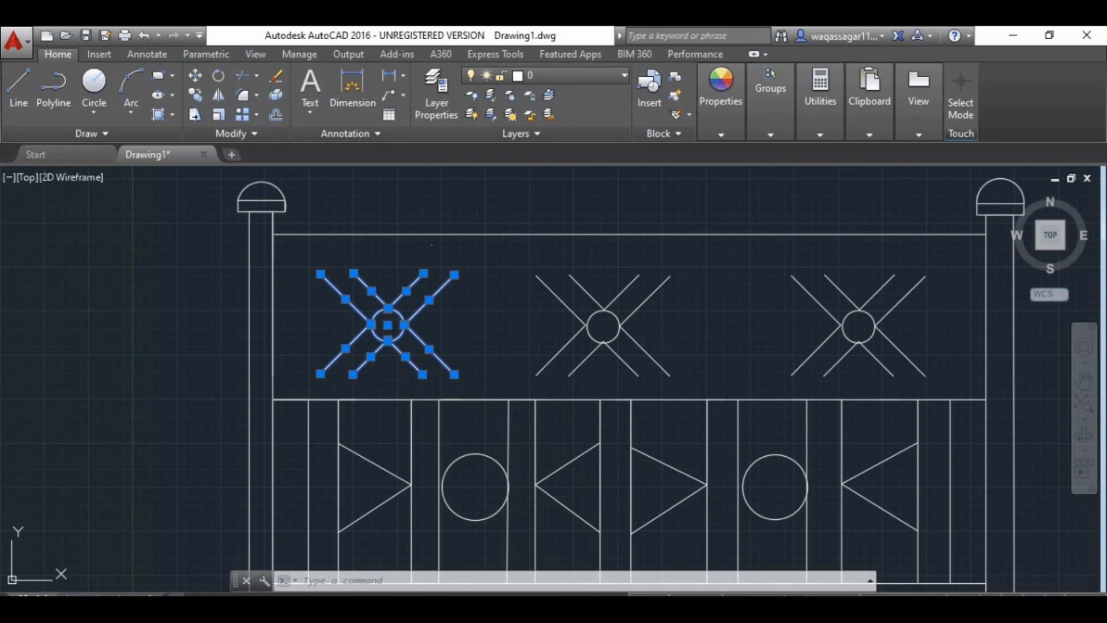
{"action": "key", "text": "ctrl+Right"}
{"action": "key", "text": "ctrl+Right"}
{"action": "key", "text": "ctrl+Right"}
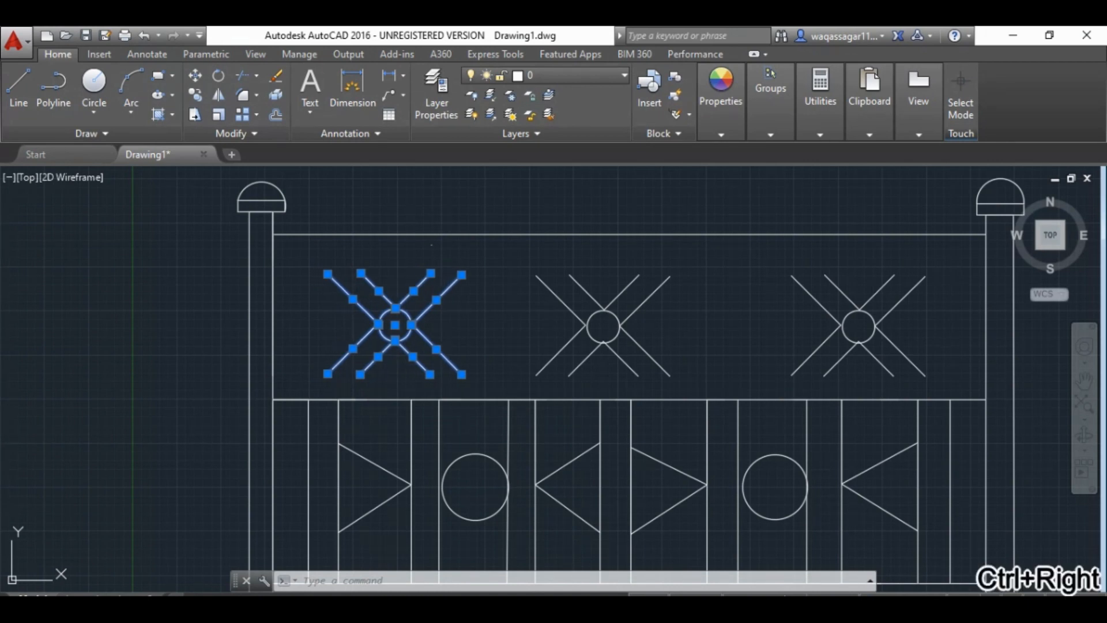
{"action": "key", "text": "ctrl+Right"}
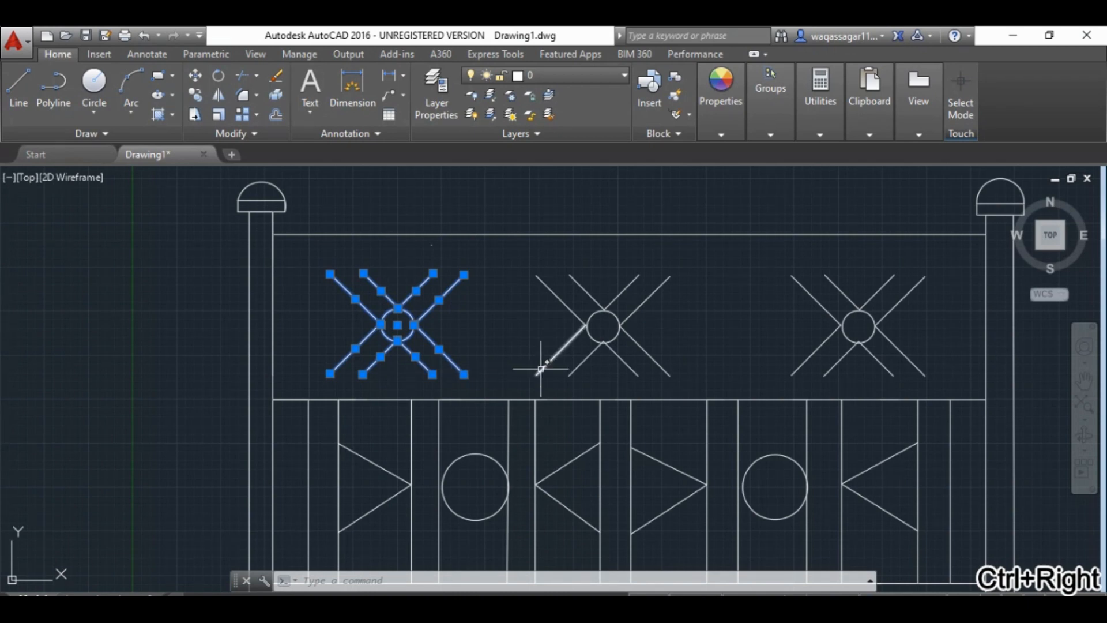
{"action": "left_click", "coordinate": [1083, 380]}
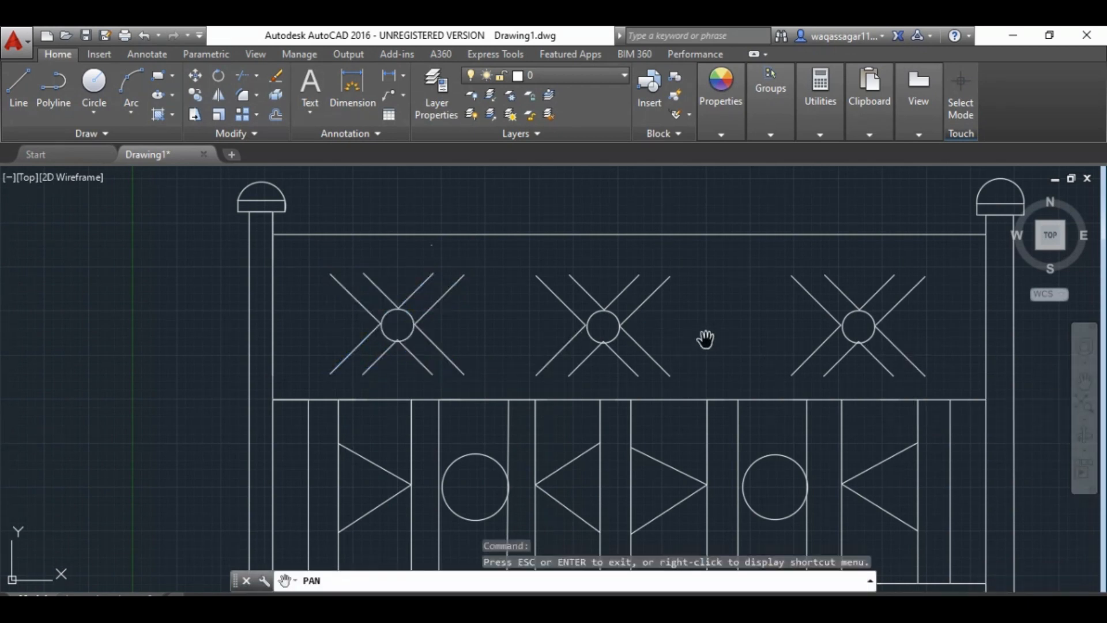
Step: Nudge the middle chevron-and-circle motif right until it is centred between the outer two, and clear the selection
{"action": "left_click", "coordinate": [568, 600]}
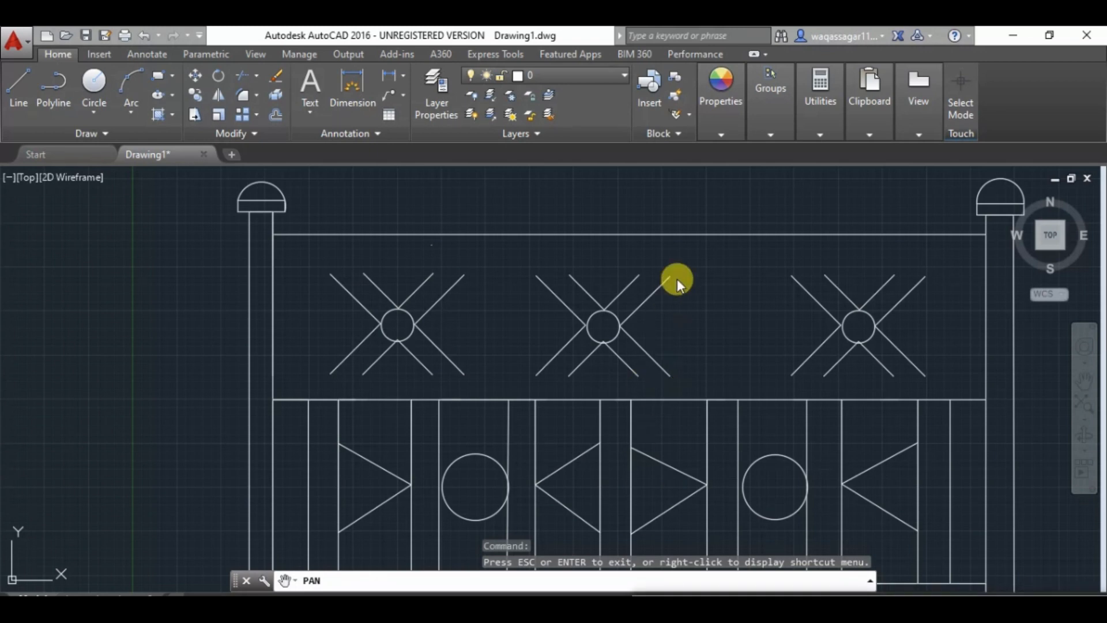
{"action": "left_click_drag", "start_coordinate": [778, 324], "coordinate": [708, 324]}
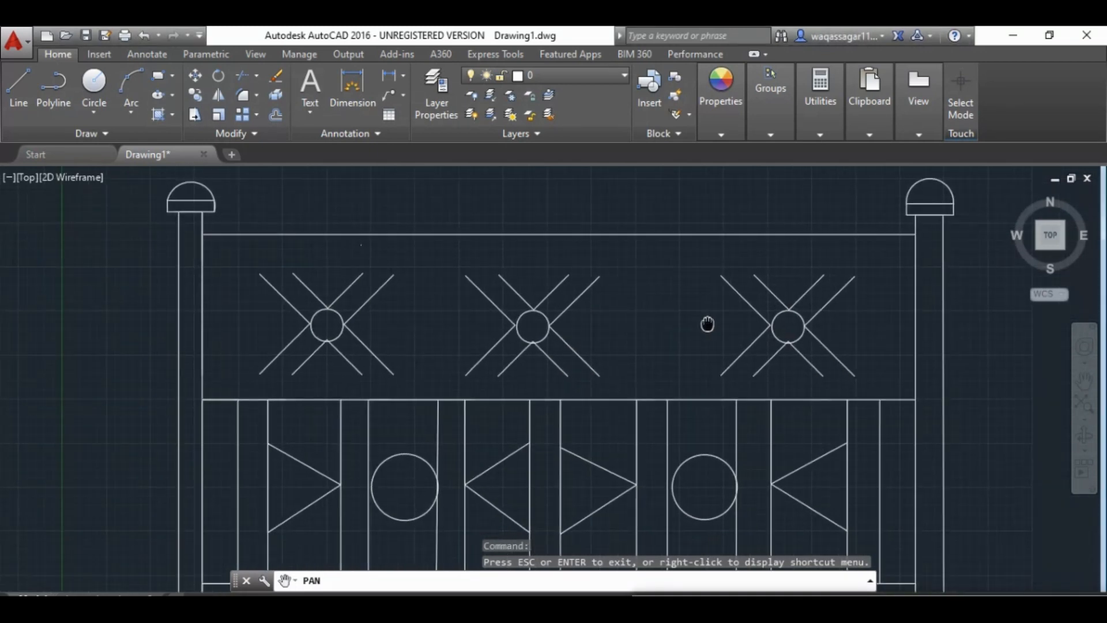
{"action": "right_click", "coordinate": [668, 314]}
{"action": "left_click", "coordinate": [680, 321]}
{"action": "mouse_move", "coordinate": [614, 309]}
{"action": "left_mouse_down"}
{"action": "mouse_move", "coordinate": [582, 309]}
{"action": "mouse_move", "coordinate": [508, 346]}
{"action": "mouse_move", "coordinate": [531, 362]}
{"action": "left_mouse_up"}
{"action": "key", "text": "ctrl+Right"}
{"action": "key", "text": "ctrl+Right"}
{"action": "key", "text": "ctrl+Right"}
{"action": "key", "text": "ctrl+Right"}
{"action": "key", "text": "ctrl+Right"}
{"action": "key", "text": "ctrl+Right"}
{"action": "key", "text": "ctrl+Right"}
{"action": "key", "text": "ctrl+Right"}
{"action": "key", "text": "ctrl+Right"}
{"action": "key", "text": "ctrl+Right"}
{"action": "key", "text": "ctrl+Right"}
{"action": "key", "text": "ctrl+Right"}
{"action": "key", "text": "ctrl+Right"}
{"action": "key", "text": "ctrl+Right"}
{"action": "key", "text": "ctrl+Right"}
{"action": "key", "text": "ctrl+Right"}
{"action": "key", "text": "ctrl+Right"}
{"action": "key", "text": "ctrl+Right"}
{"action": "key", "text": "ctrl+Right"}
{"action": "key", "text": "ctrl+Right"}
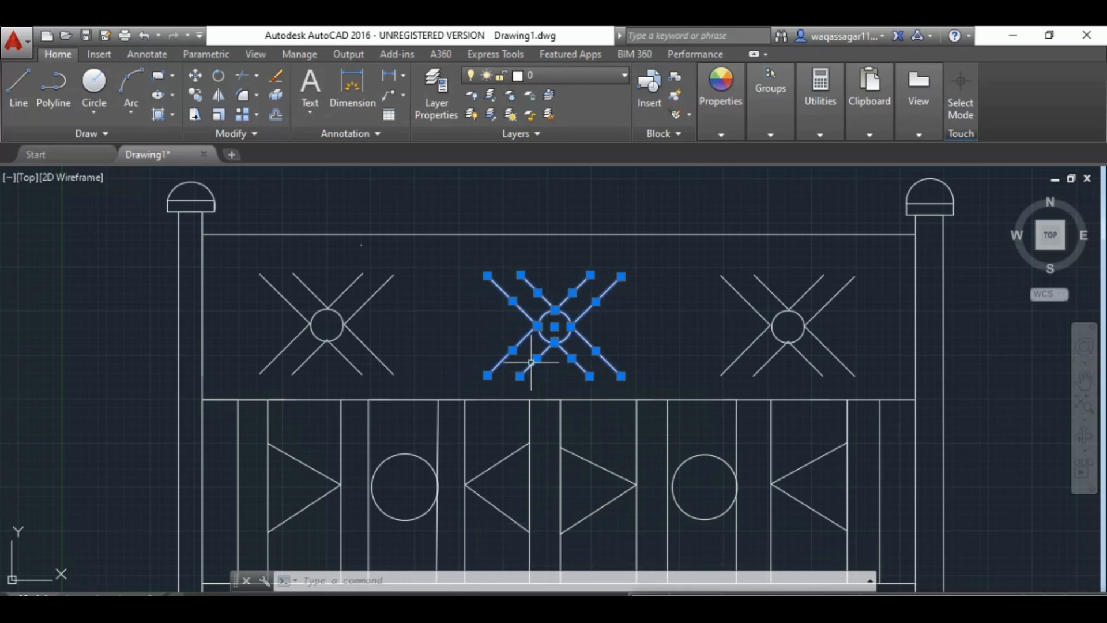
{"action": "key", "text": "ctrl+Right"}
{"action": "key", "text": "ctrl+Right"}
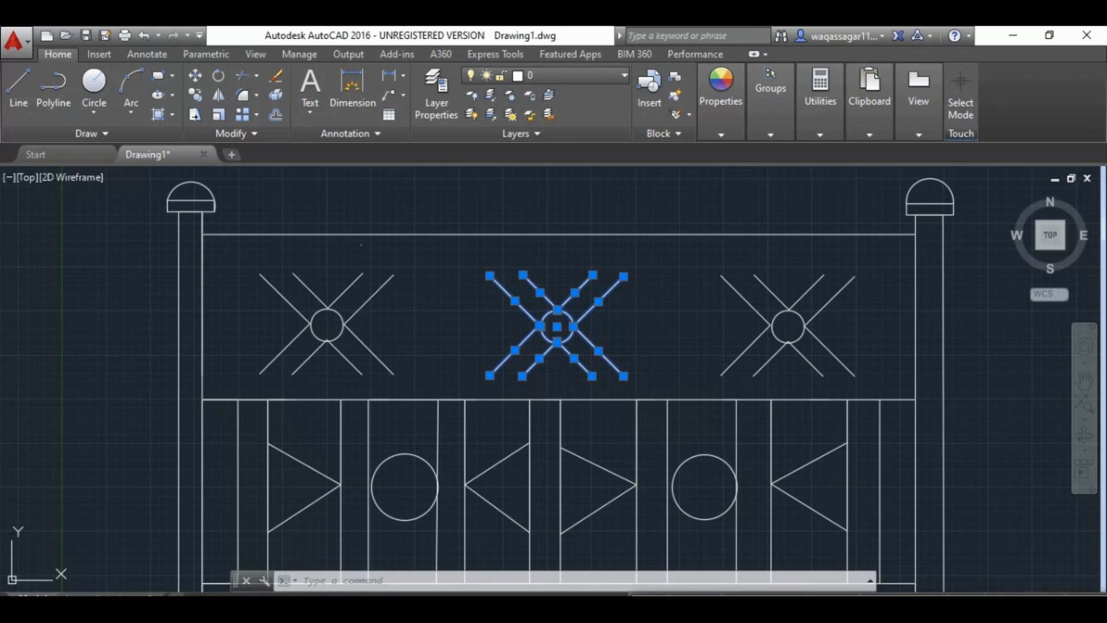
{"action": "right_click", "coordinate": [655, 326]}
{"action": "left_click", "coordinate": [635, 321]}
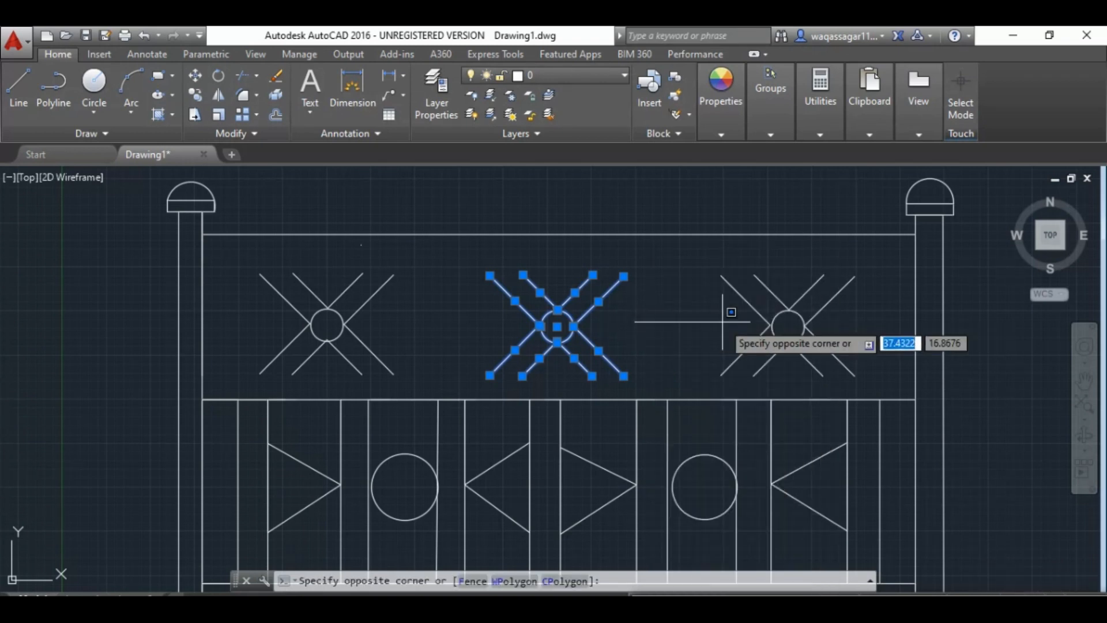
{"action": "right_click", "coordinate": [723, 322]}
{"action": "left_click", "coordinate": [1046, 348]}
{"action": "left_click", "coordinate": [1084, 382]}
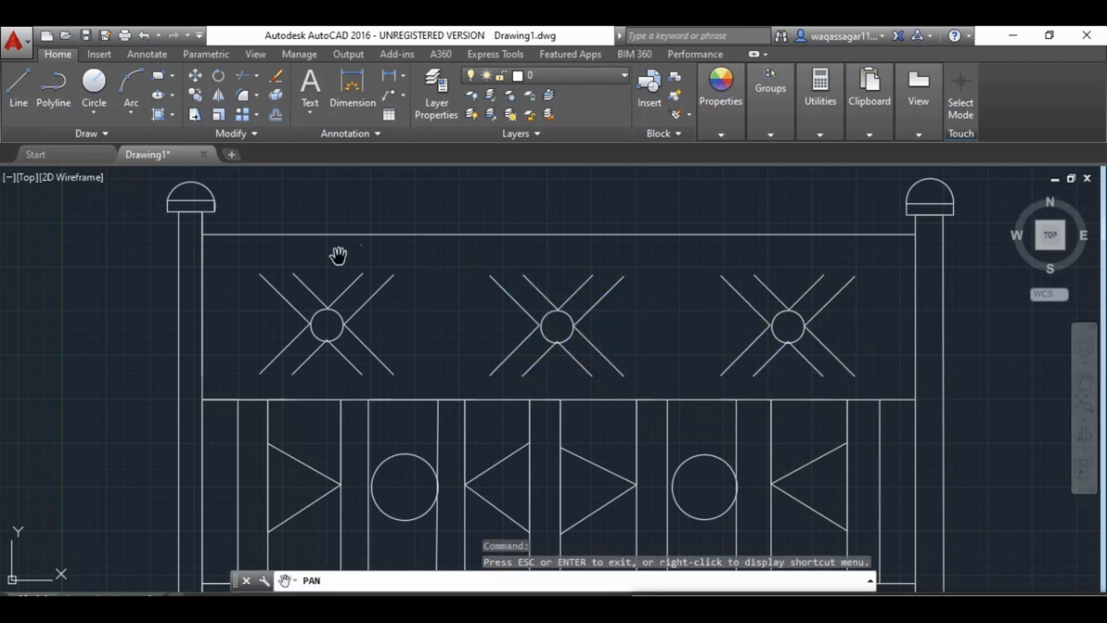
Step: Draw a connected line from the left post across the motifs' upper ends, down the right post and back along their lower ends
{"action": "right_click", "coordinate": [277, 218]}
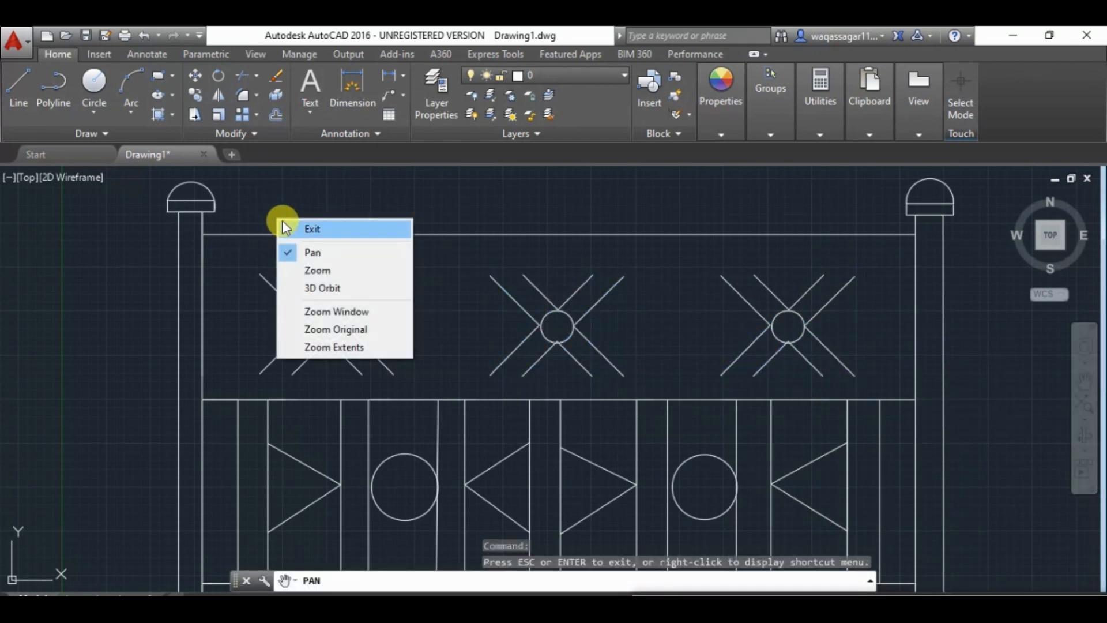
{"action": "left_click", "coordinate": [282, 220]}
{"action": "left_click", "coordinate": [21, 83]}
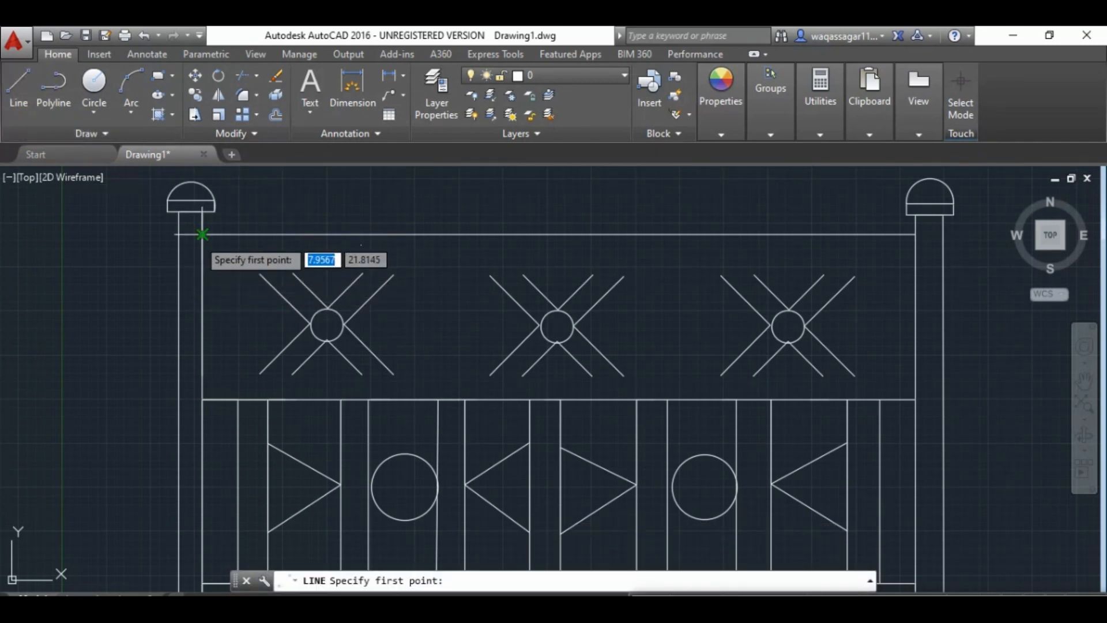
{"action": "left_click", "coordinate": [201, 243]}
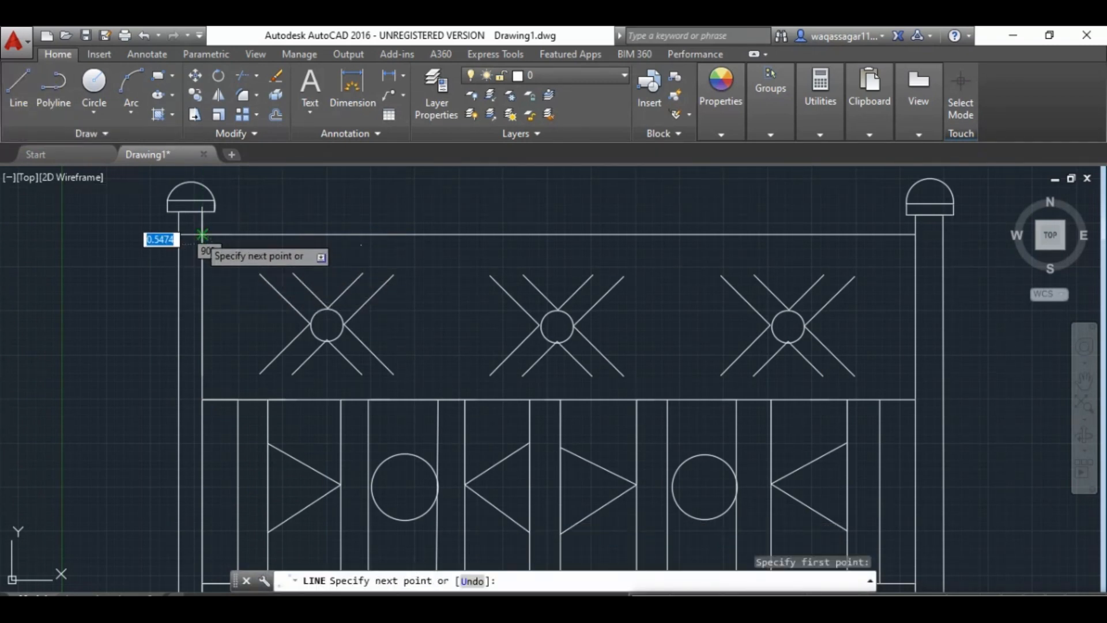
{"action": "left_click", "coordinate": [202, 273]}
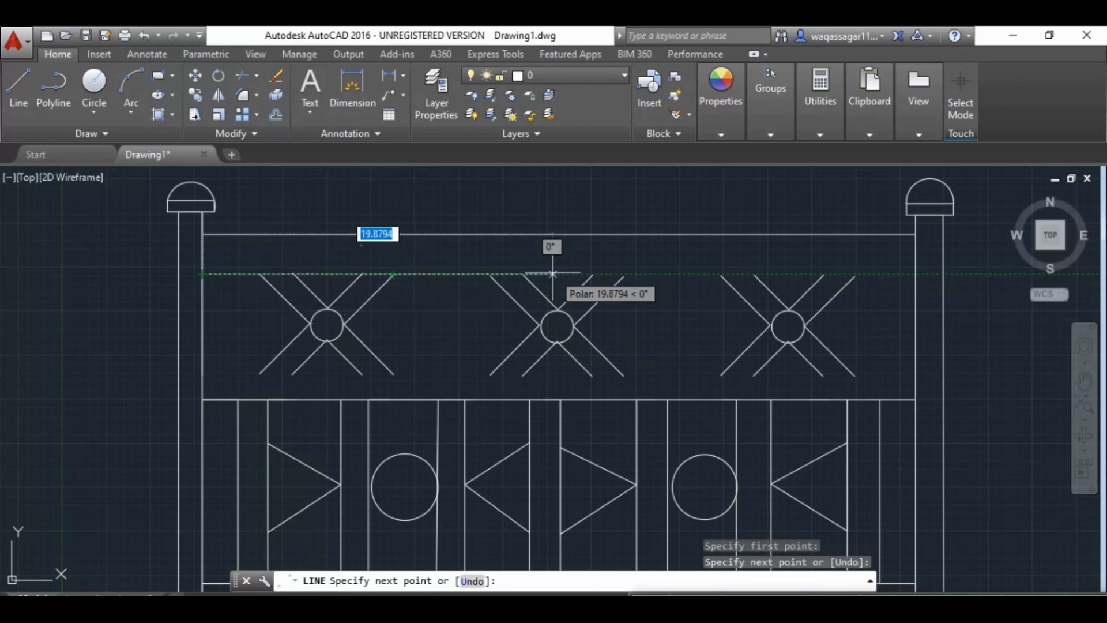
{"action": "left_click", "coordinate": [914, 273]}
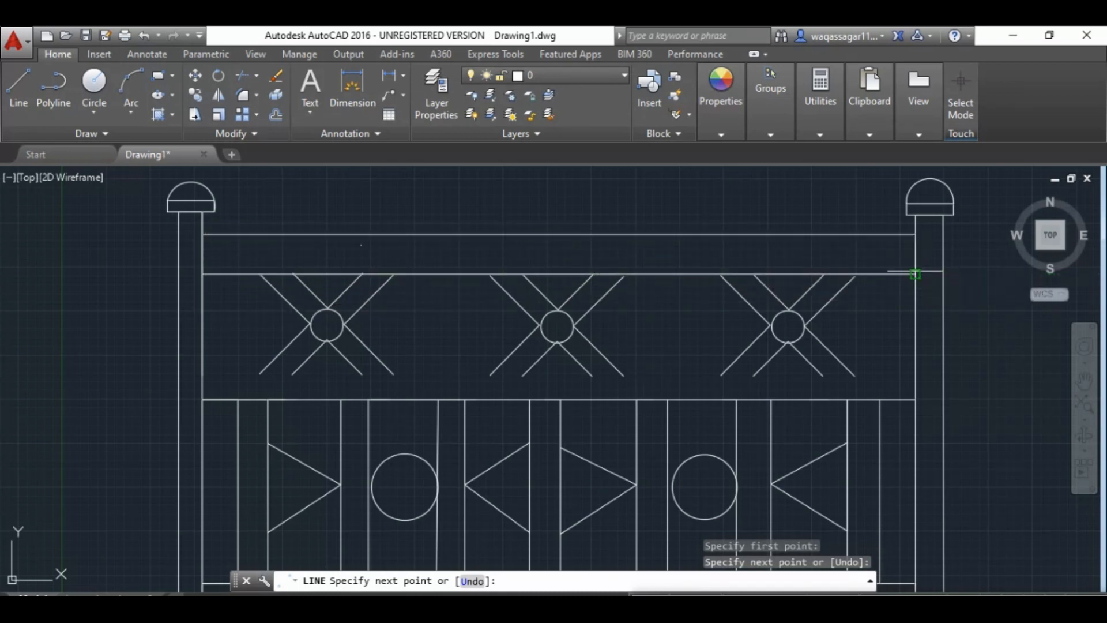
{"action": "left_click", "coordinate": [915, 376]}
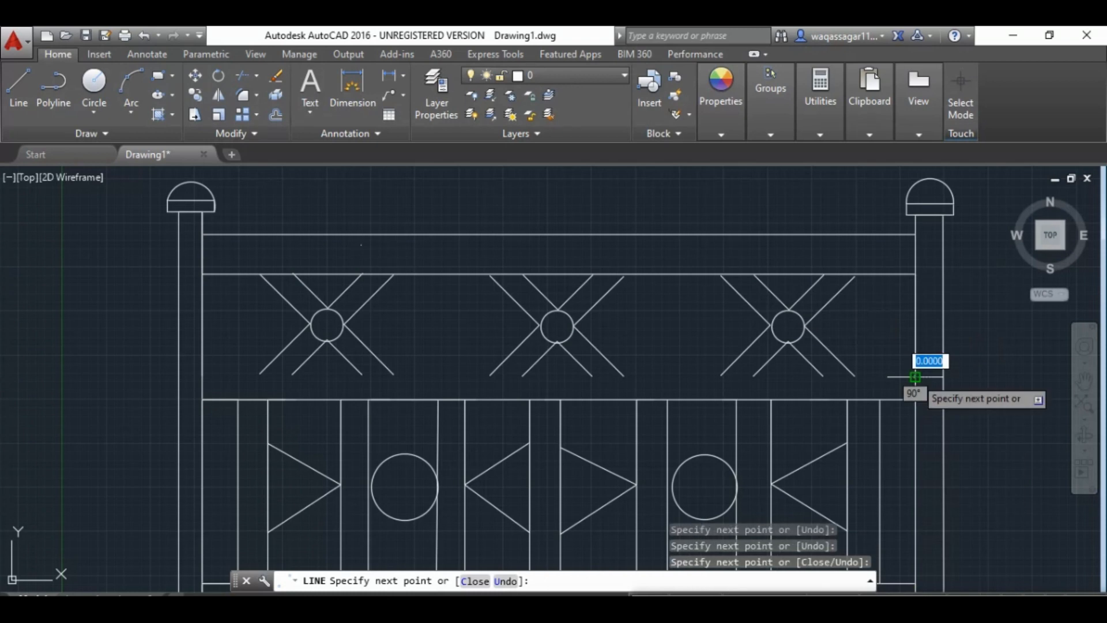
{"action": "left_click", "coordinate": [202, 376]}
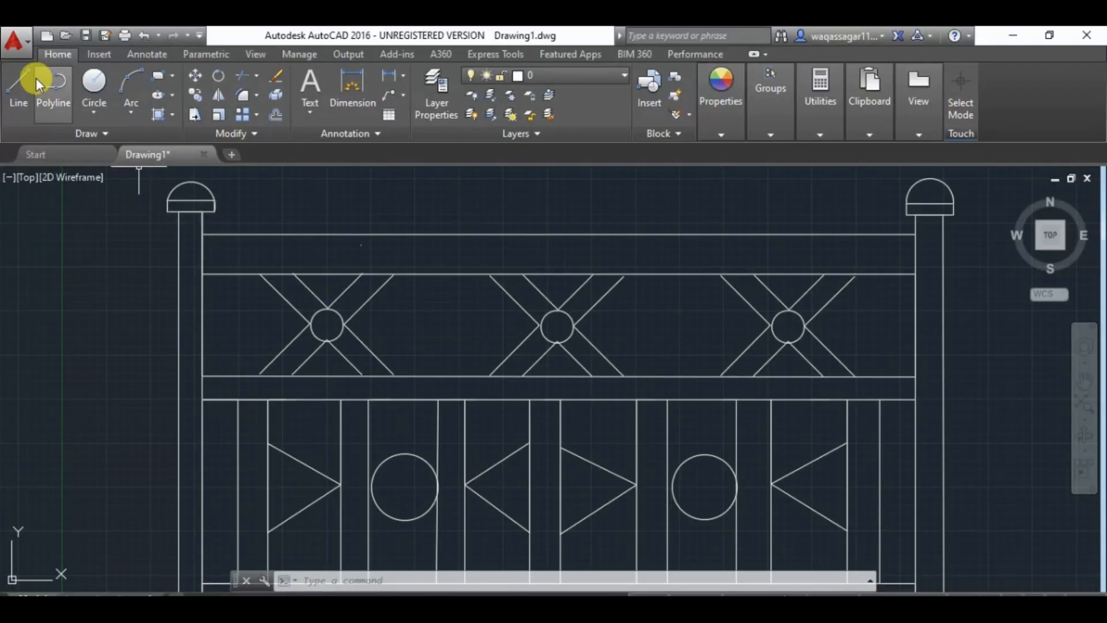
Step: Draw a horizontal line between the inner edges of the posts, just below the top rail line
{"action": "left_click", "coordinate": [34, 79]}
{"action": "left_click", "coordinate": [201, 243]}
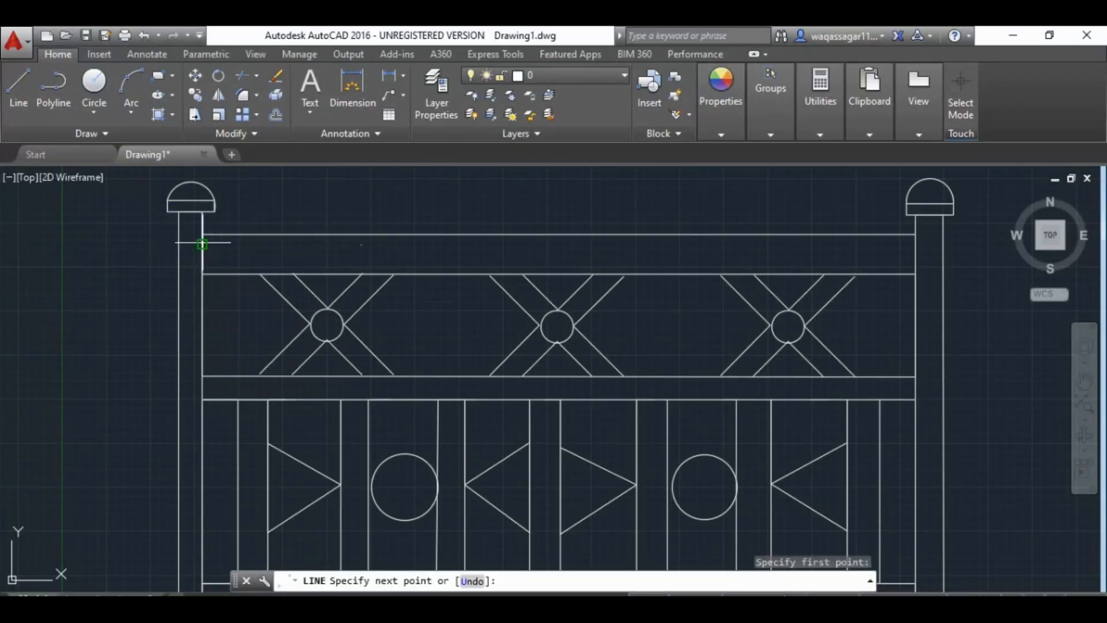
{"action": "left_click", "coordinate": [915, 243]}
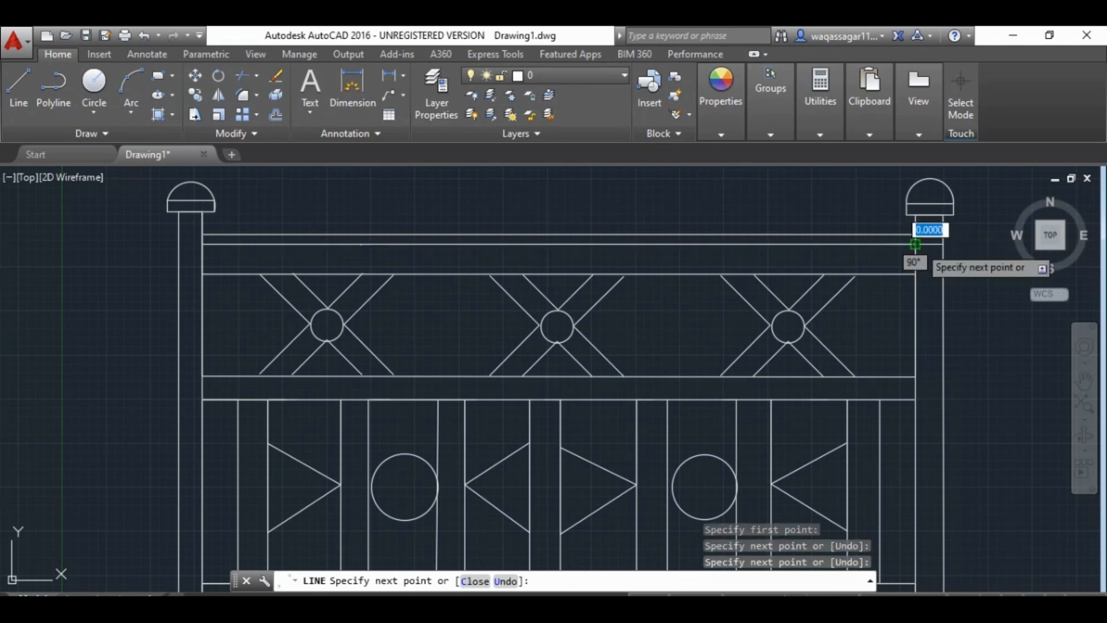
{"action": "right_click", "coordinate": [857, 221]}
{"action": "left_click", "coordinate": [872, 249]}
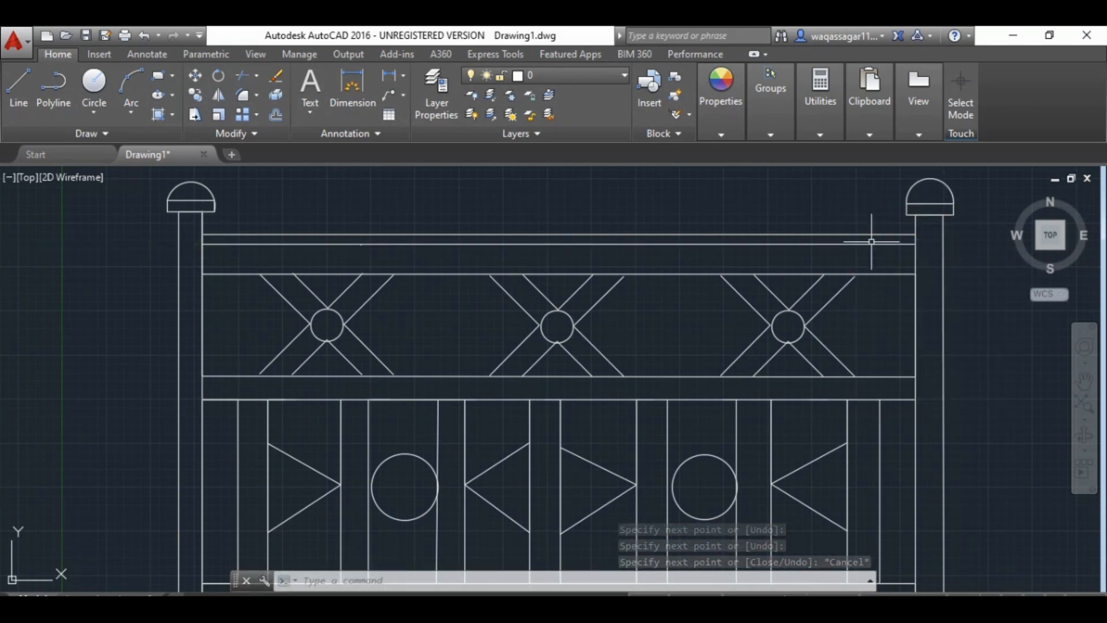
Step: Examine the upper panel where the motif ends meet the rail lines, and check the complete railing
{"action": "left_click", "coordinate": [1086, 380]}
{"action": "left_click_drag", "start_coordinate": [719, 345], "coordinate": [719, 333]}
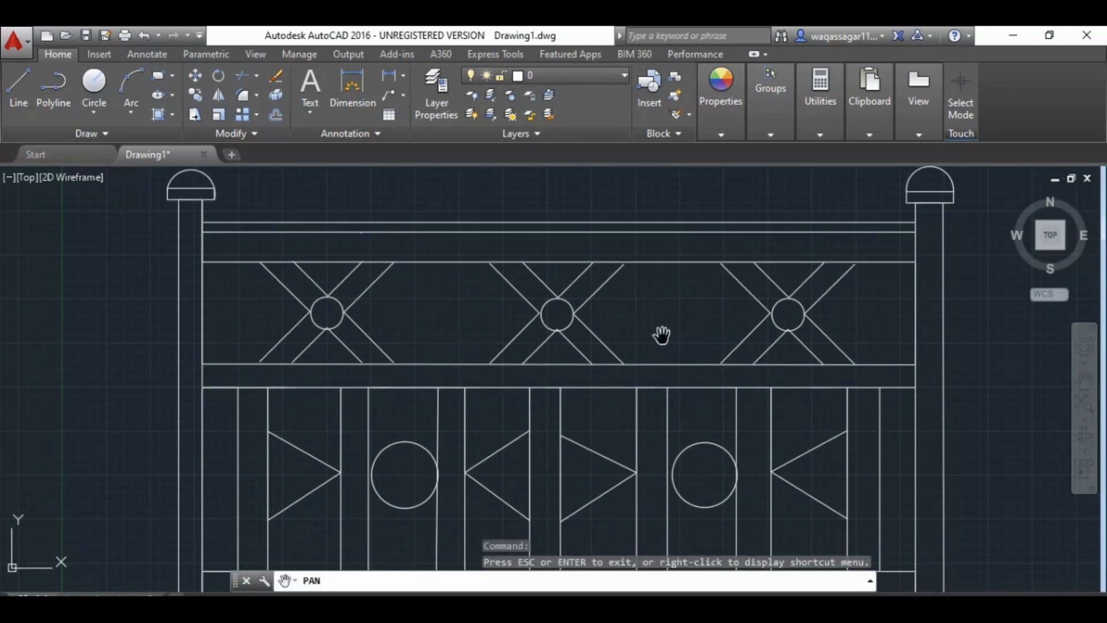
{"action": "scroll", "coordinate": [662, 334], "scroll_direction": "down", "scroll_amount": 6}
{"action": "scroll", "coordinate": [660, 336], "scroll_direction": "up", "scroll_amount": 10}
{"action": "scroll", "coordinate": [660, 337], "scroll_direction": "down", "scroll_amount": 5}
{"action": "scroll", "coordinate": [660, 336], "scroll_direction": "up", "scroll_amount": 5}
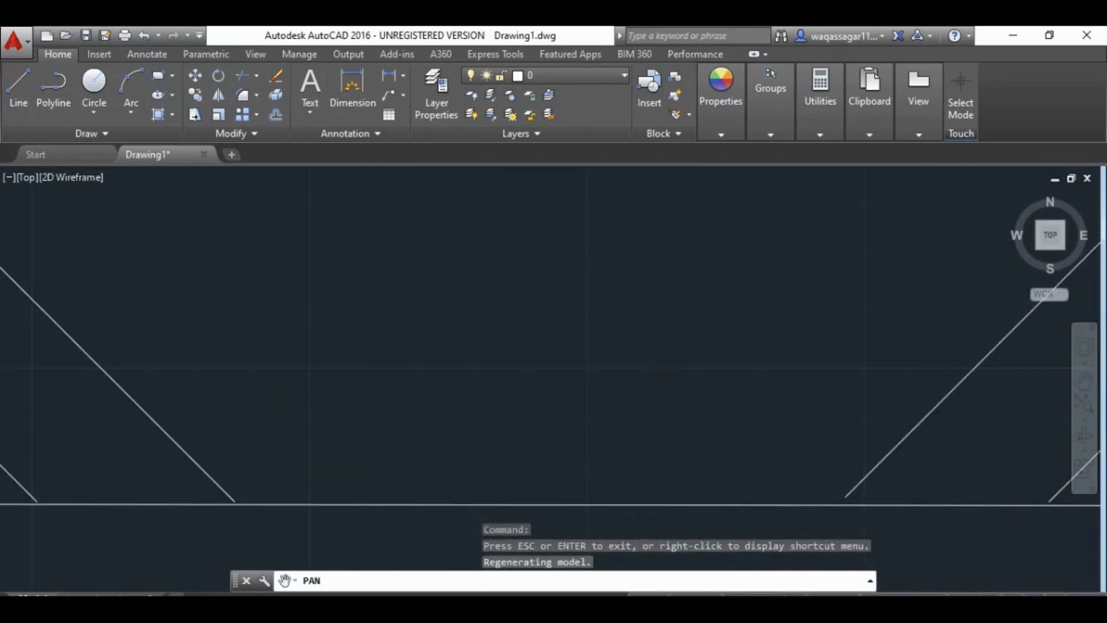
{"action": "scroll", "coordinate": [660, 335], "scroll_direction": "down", "scroll_amount": 5}
{"action": "right_click", "coordinate": [662, 337]}
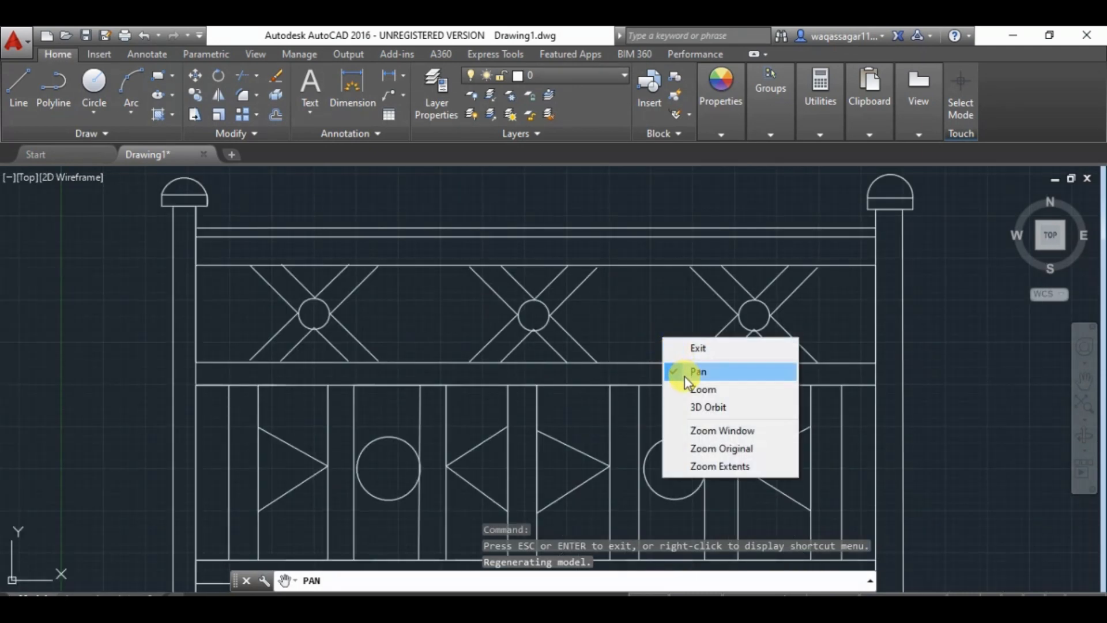
{"action": "left_click", "coordinate": [642, 332]}
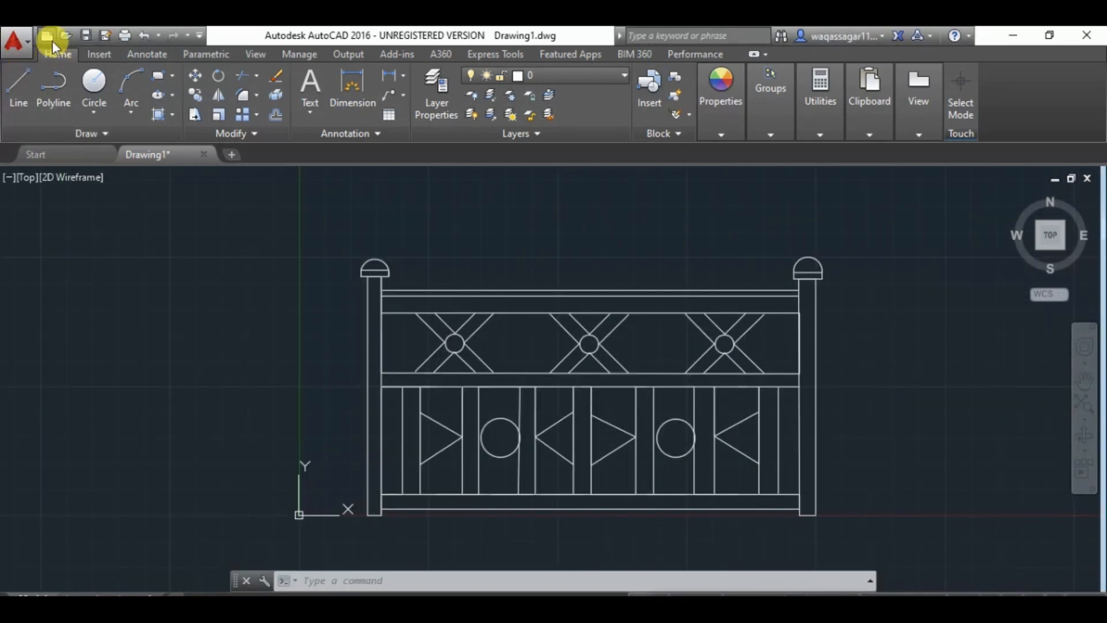
Step: Save the railing drawing and start a new drawing from the acad template
{"action": "left_click", "coordinate": [84, 38]}
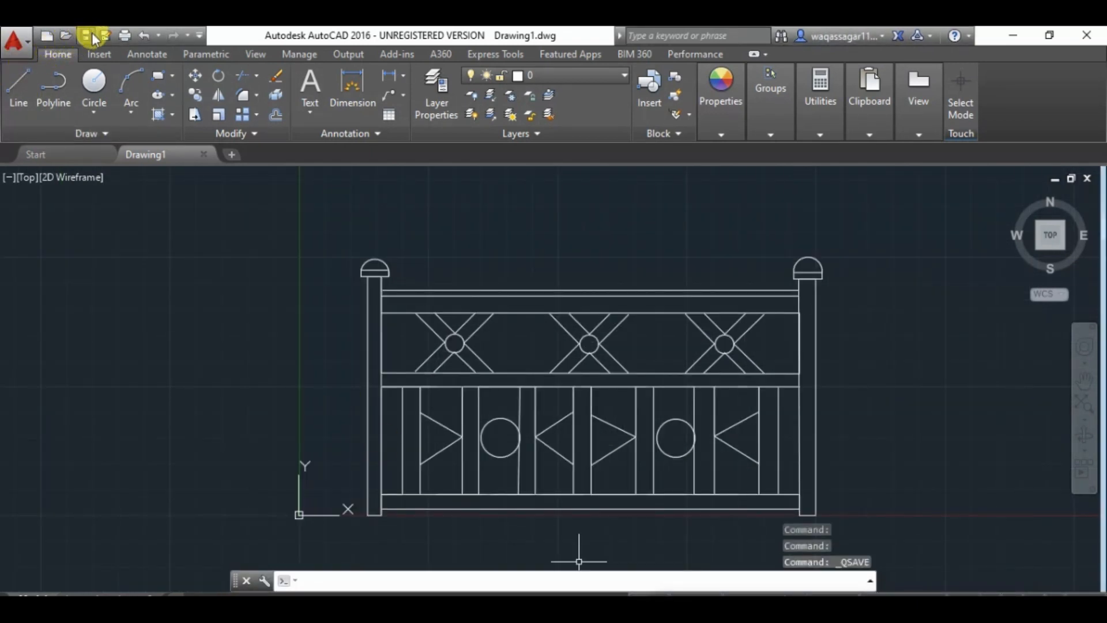
{"action": "left_click", "coordinate": [47, 40]}
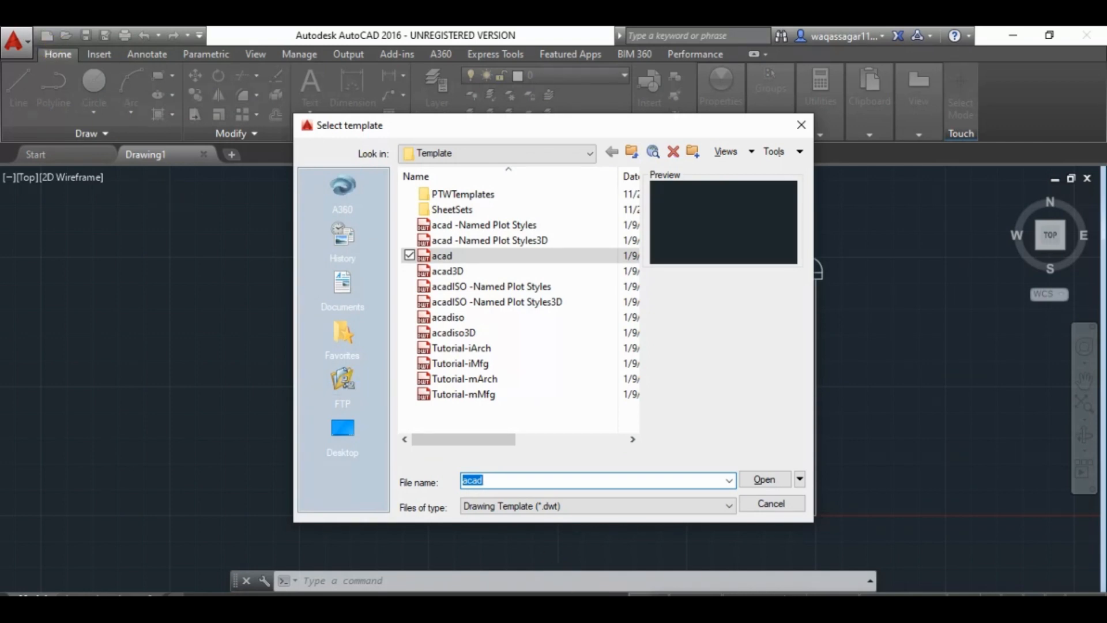
{"action": "left_click", "coordinate": [746, 482]}
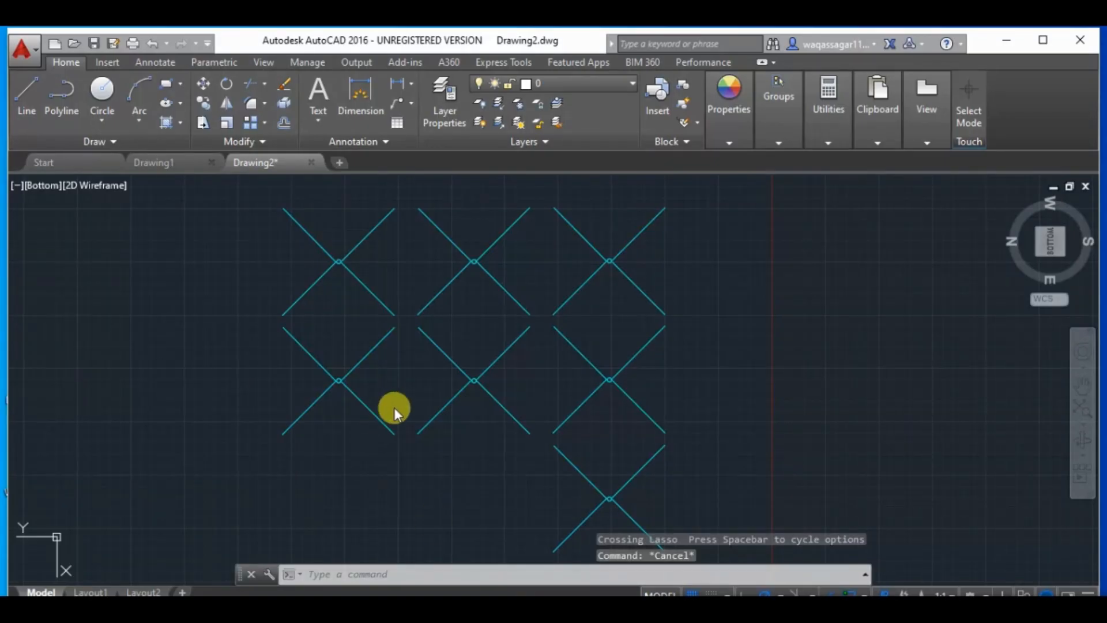
Step: Apply the Cyan index colour to the left cross in the middle row, and clear the selection
{"action": "mouse_move", "coordinate": [393, 407]}
{"action": "left_mouse_down"}
{"action": "mouse_move", "coordinate": [304, 403]}
{"action": "mouse_move", "coordinate": [375, 391]}
{"action": "mouse_move", "coordinate": [316, 364]}
{"action": "left_mouse_up"}
{"action": "left_click", "coordinate": [728, 98]}
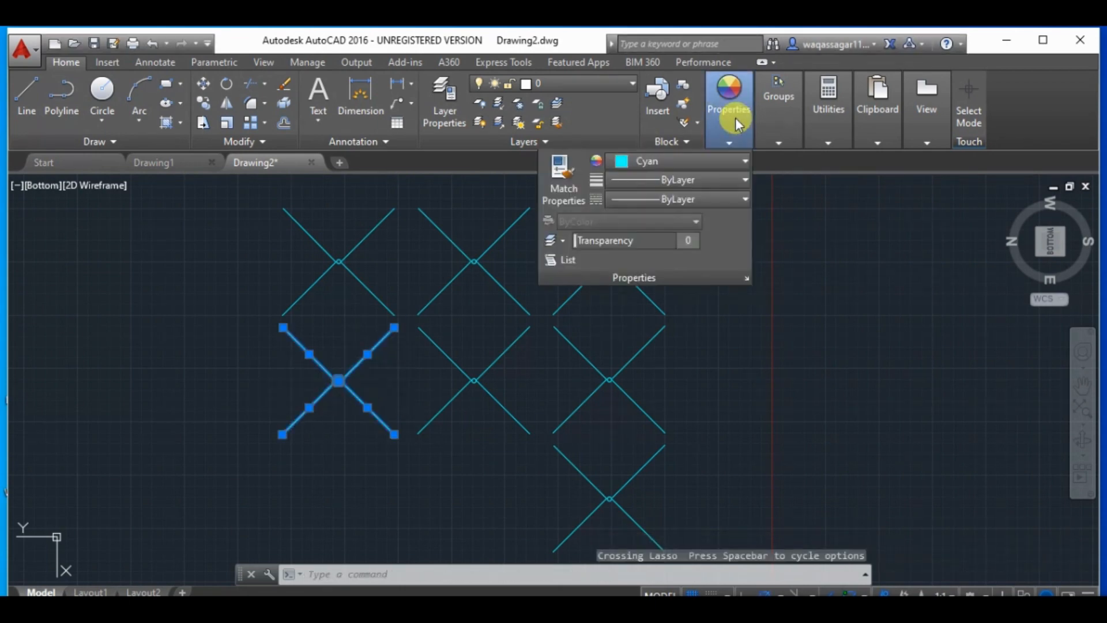
{"action": "left_click", "coordinate": [723, 162]}
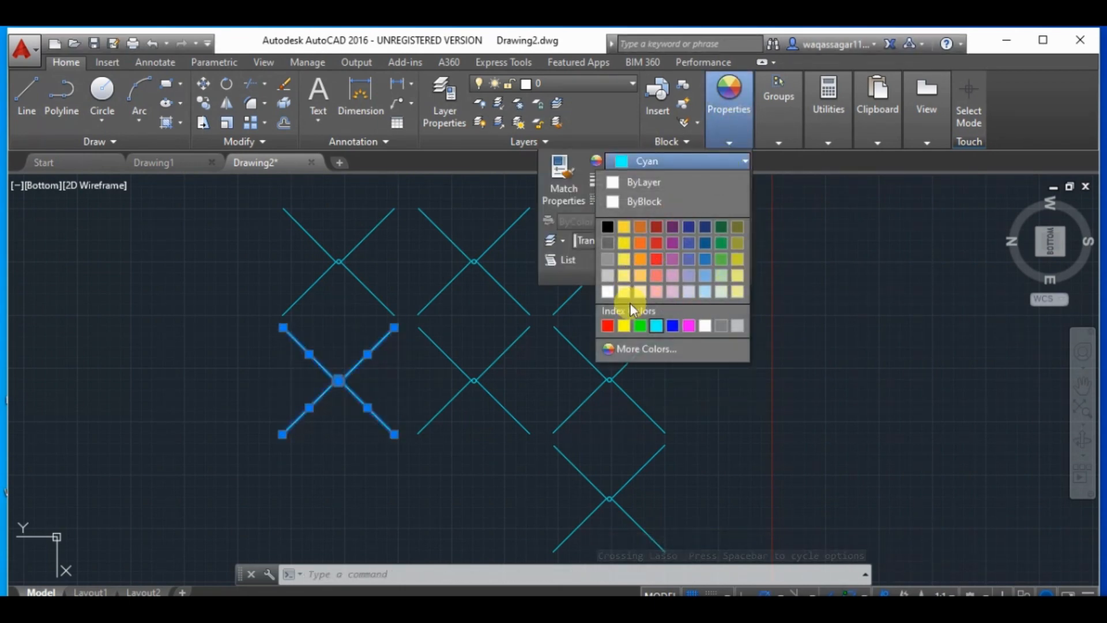
{"action": "left_click", "coordinate": [663, 323]}
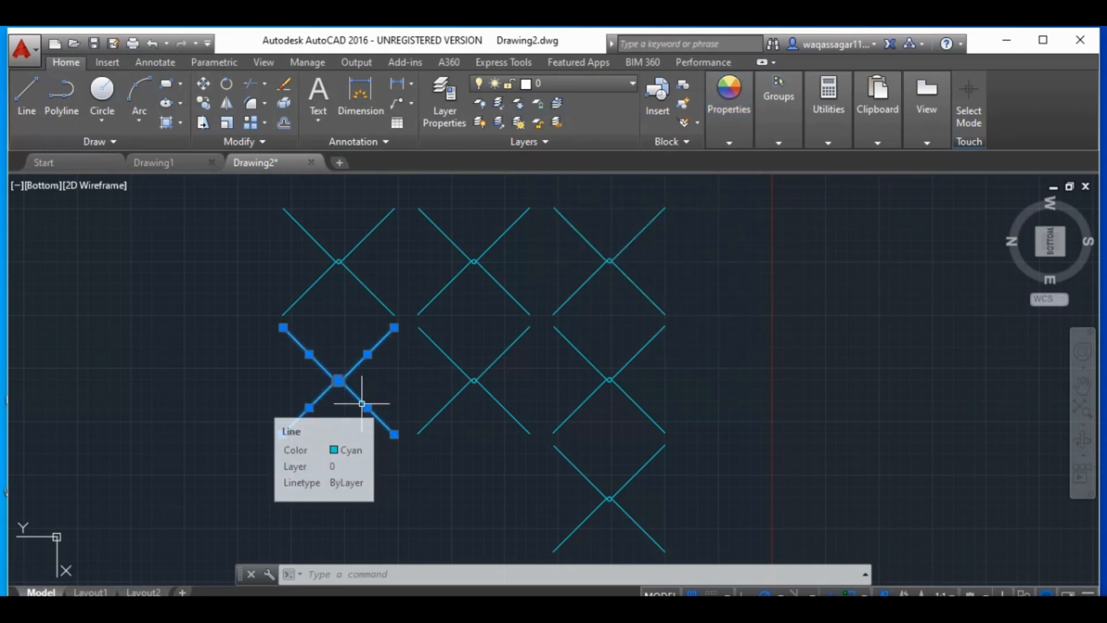
{"action": "right_click", "coordinate": [364, 404]}
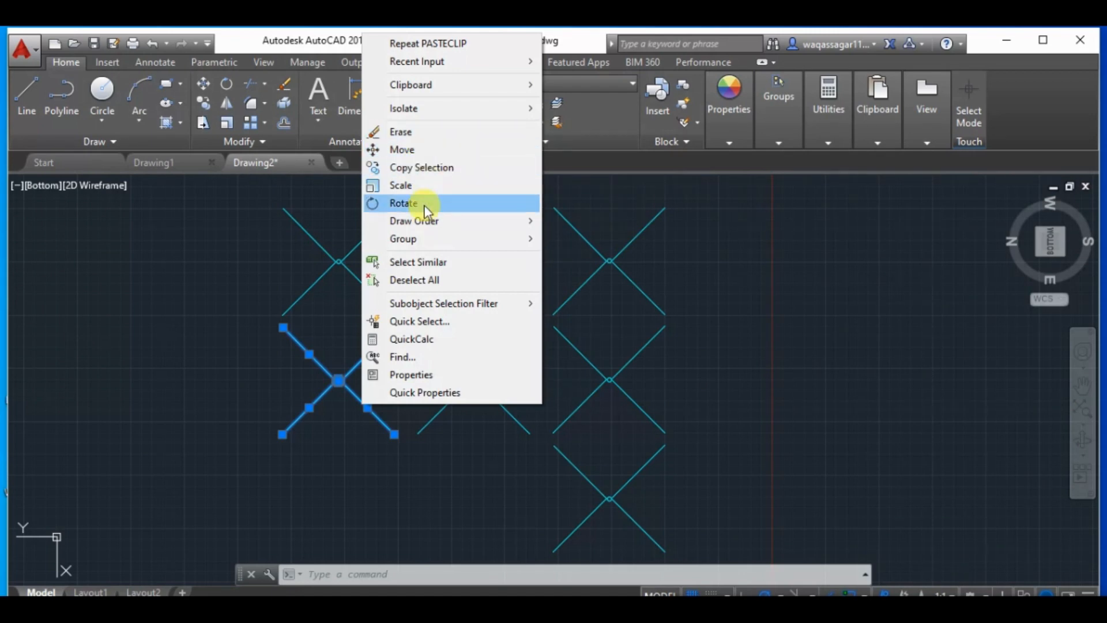
{"action": "left_click", "coordinate": [254, 359]}
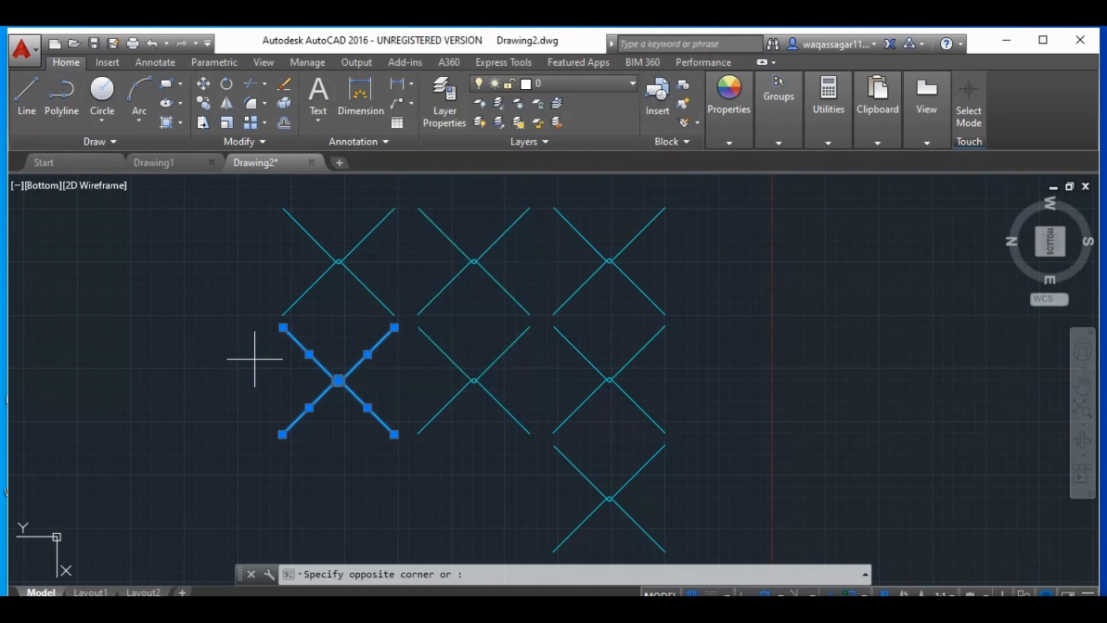
{"action": "left_click", "coordinate": [286, 398]}
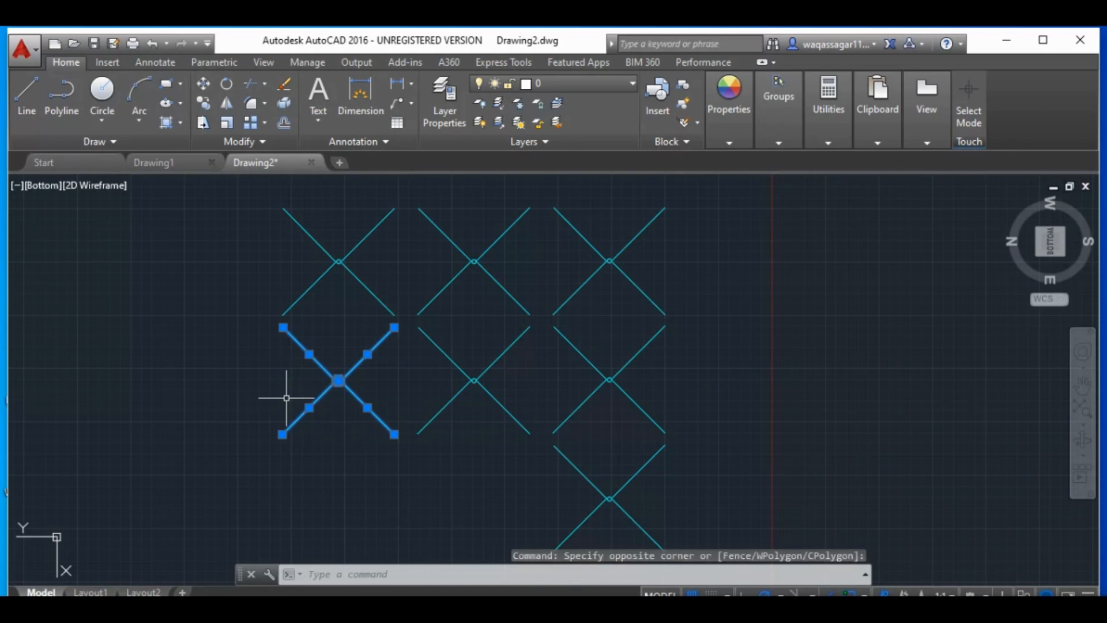
{"action": "key", "text": "Escape"}
Step: Paste a cross over the right one in the bottom row and nudge it left into line with the middle column
{"action": "key", "text": "ctrl+v"}
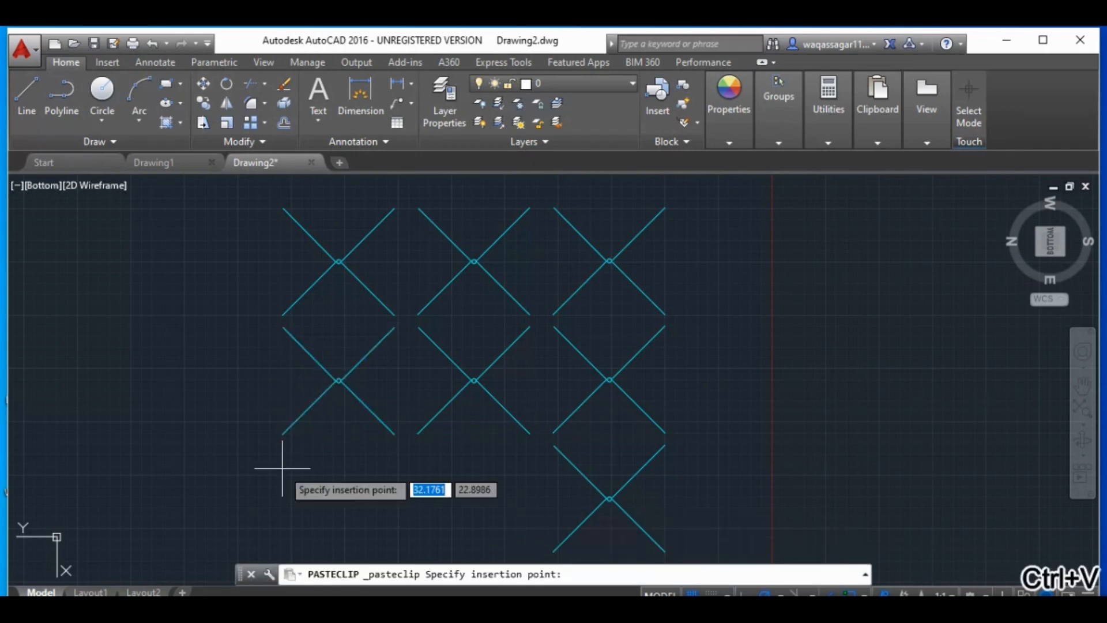
{"action": "left_click", "coordinate": [552, 445]}
{"action": "mouse_move", "coordinate": [544, 467]}
{"action": "left_mouse_down"}
{"action": "mouse_move", "coordinate": [512, 465]}
{"action": "mouse_move", "coordinate": [508, 522]}
{"action": "left_mouse_up"}
{"action": "key", "text": "ctrl+Left"}
{"action": "key", "text": "ctrl+Left"}
{"action": "key", "text": "ctrl+Left"}
{"action": "key", "text": "ctrl+Left"}
{"action": "key", "text": "ctrl+Left"}
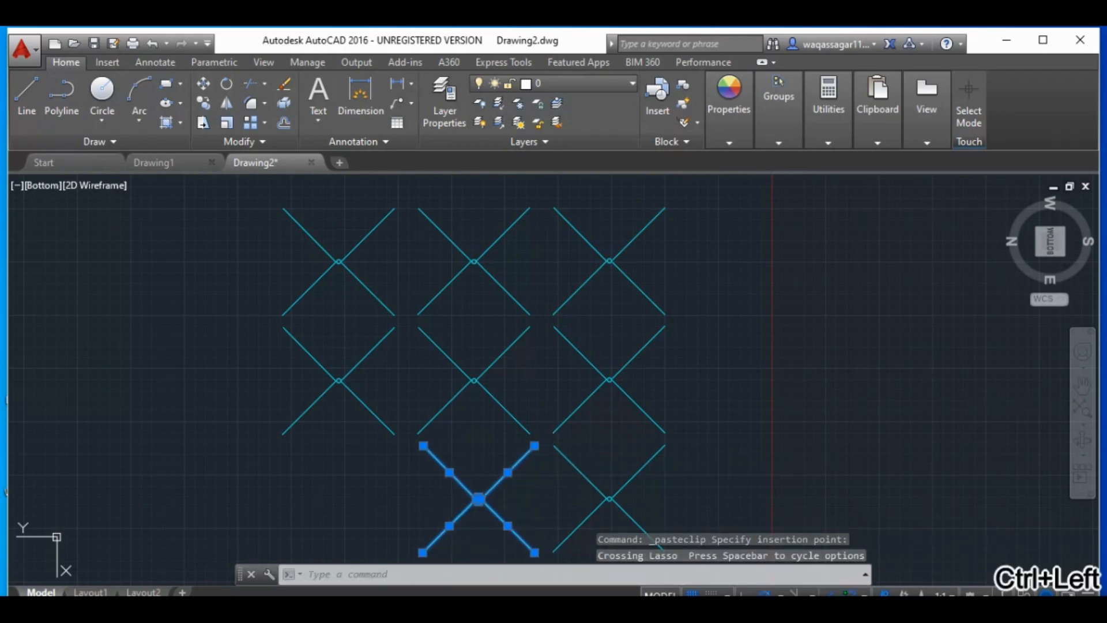
{"action": "key", "text": "Escape"}
Step: Copy the bottom row's middle cross, paste it in place and nudge the copy left to fill the bottom row's left position
{"action": "mouse_move", "coordinate": [522, 518]}
{"action": "left_mouse_down"}
{"action": "mouse_move", "coordinate": [421, 513]}
{"action": "mouse_move", "coordinate": [475, 539]}
{"action": "left_mouse_up"}
{"action": "key", "text": "ctrl+c"}
{"action": "key", "text": "ctrl+v"}
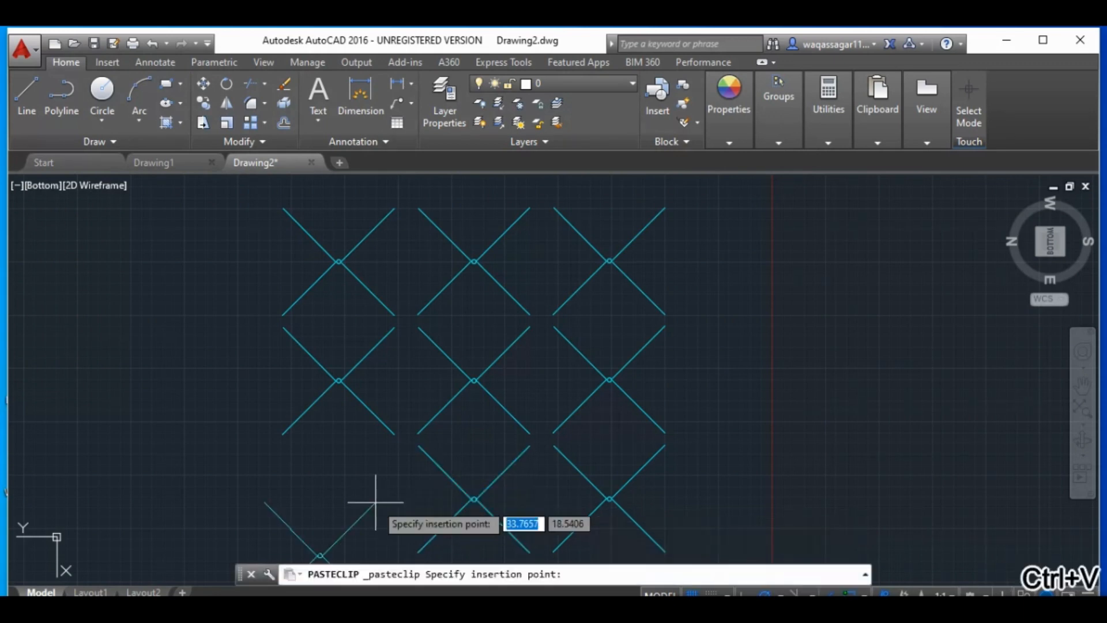
{"action": "left_click", "coordinate": [418, 446]}
{"action": "mouse_move", "coordinate": [415, 489]}
{"action": "left_mouse_down"}
{"action": "mouse_move", "coordinate": [382, 474]}
{"action": "mouse_move", "coordinate": [382, 521]}
{"action": "left_mouse_up"}
{"action": "key", "text": "ctrl+Left"}
{"action": "key", "text": "ctrl+Left"}
{"action": "key", "text": "ctrl+Left"}
{"action": "key", "text": "ctrl+Left"}
{"action": "key", "text": "ctrl+Left"}
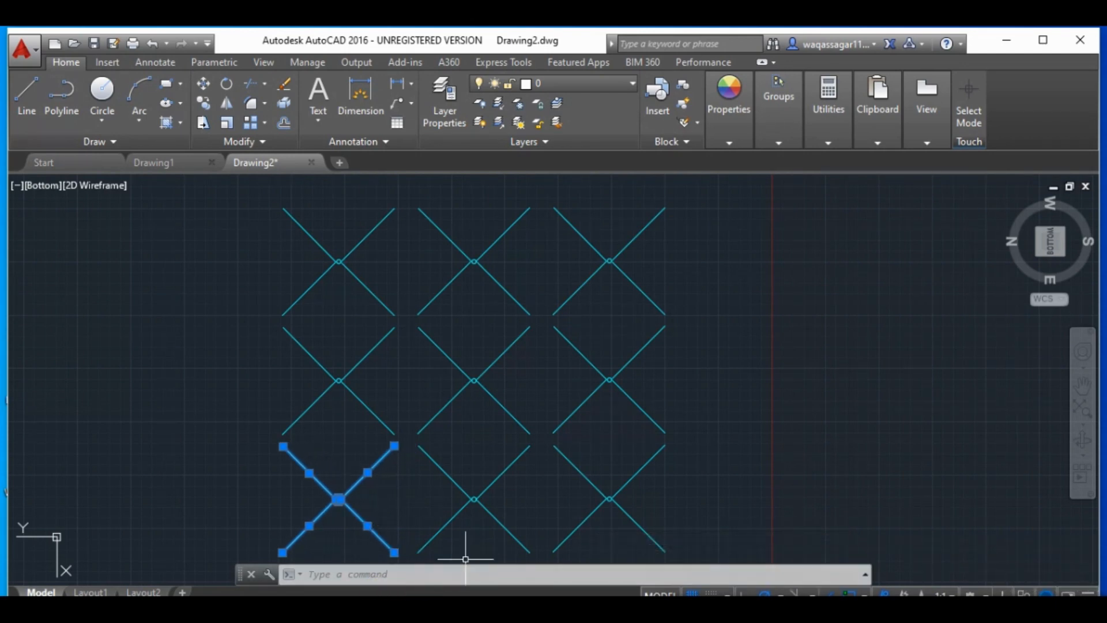
Step: Check the window grid in the PDF sample, and draw a full-height vertical line along the right ends of Drawing2's left column of crosses
{"action": "key", "text": "alt+Tab"}
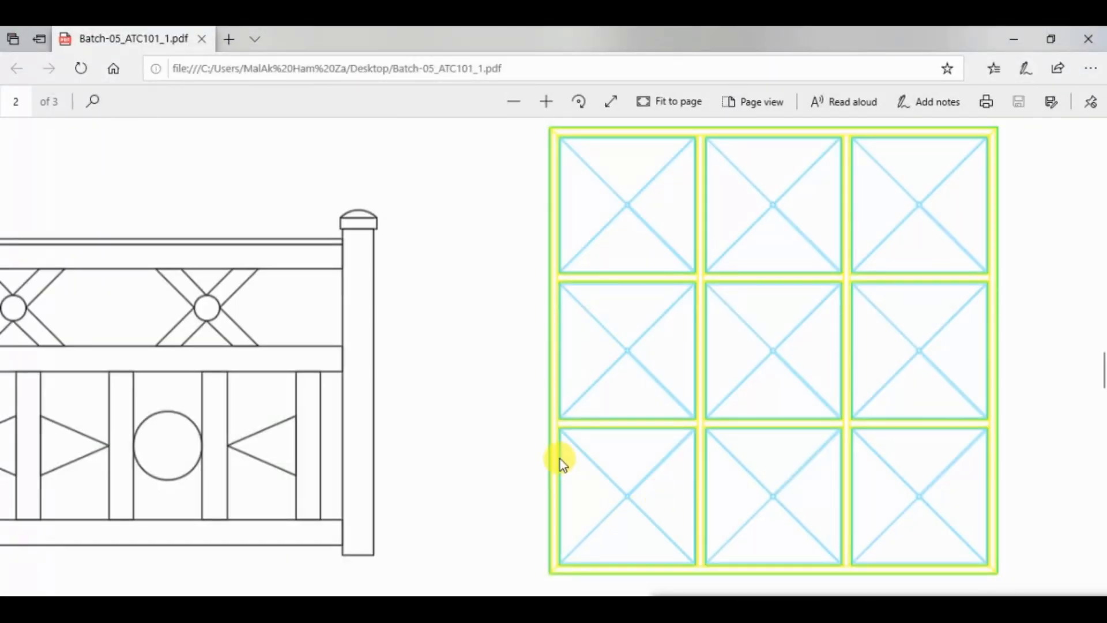
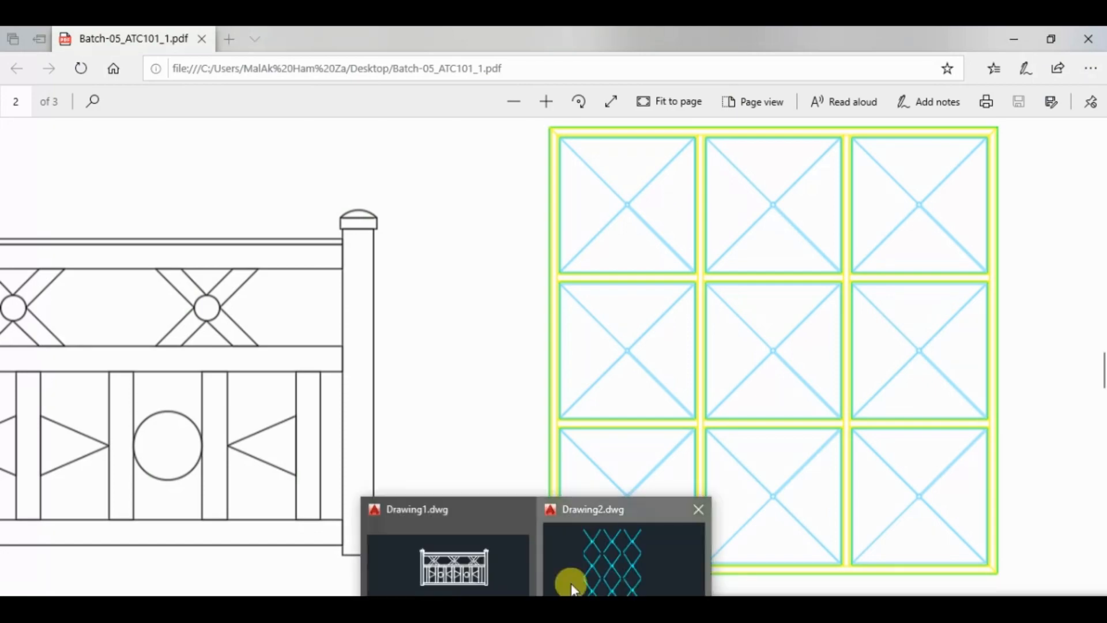
{"action": "left_click", "coordinate": [571, 583]}
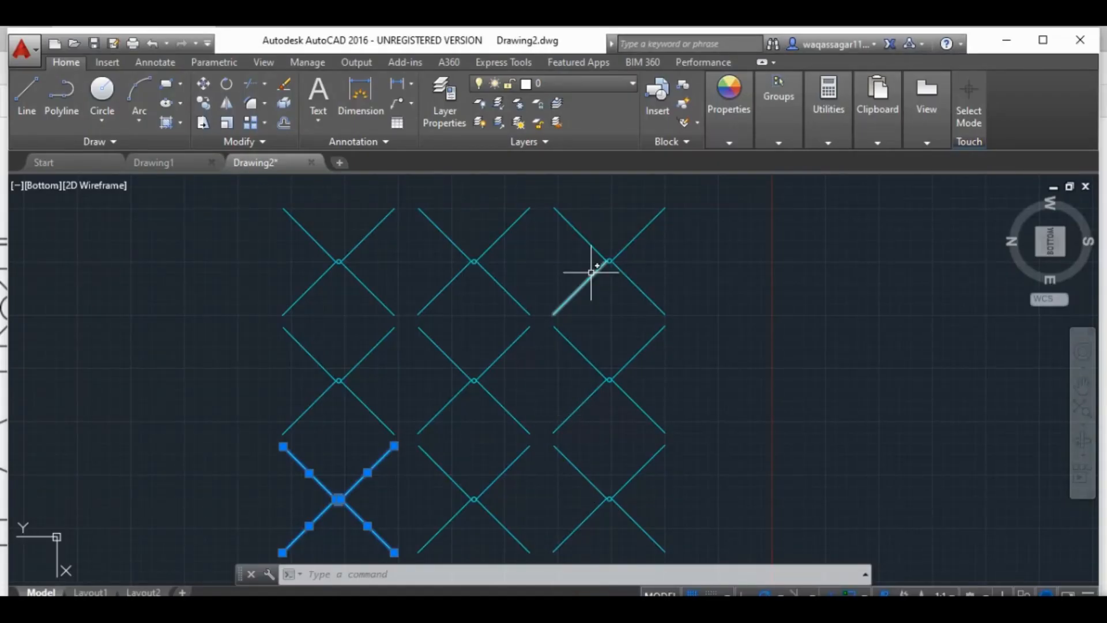
{"action": "left_click", "coordinate": [35, 108]}
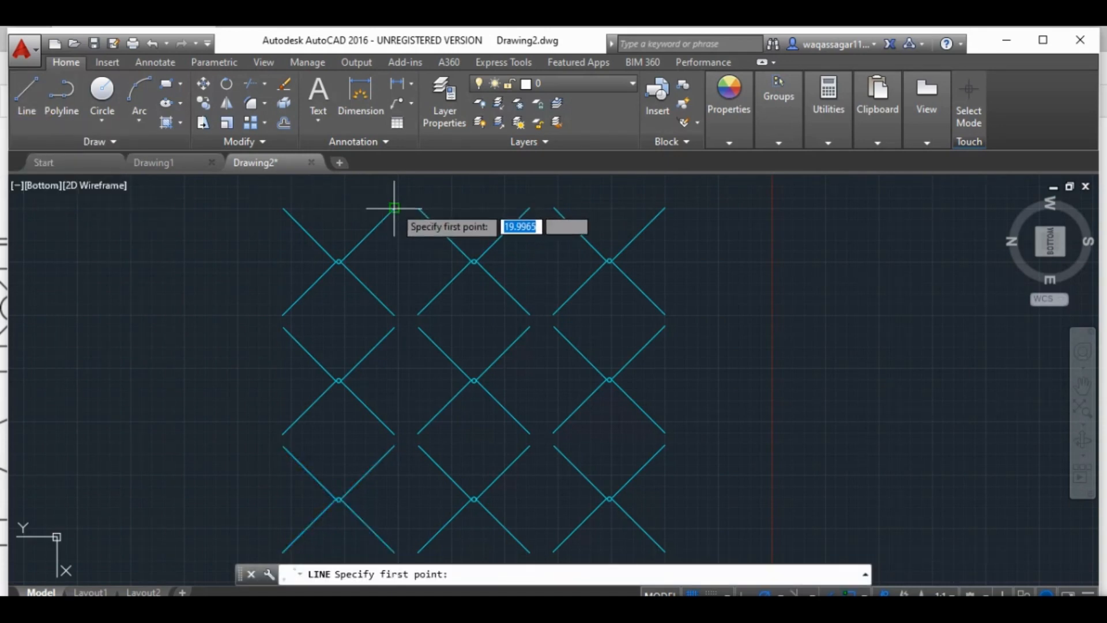
{"action": "left_click", "coordinate": [394, 207]}
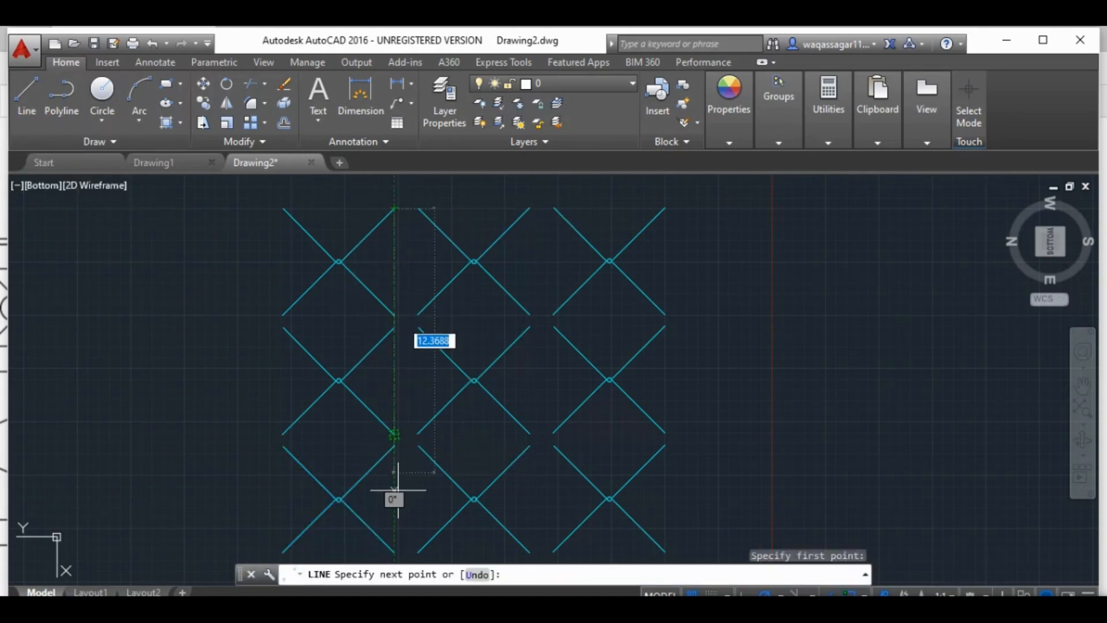
{"action": "left_click", "coordinate": [394, 552]}
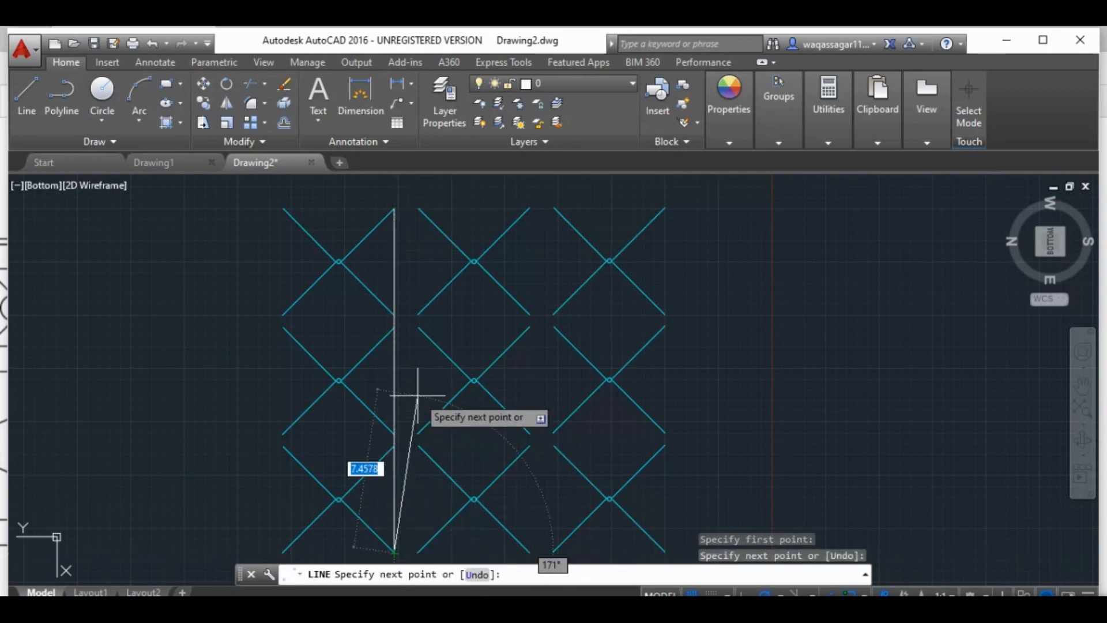
{"action": "key", "text": "Escape"}
Step: Colour the vertical line yellow and paste a copy of it along the left ends of the middle column of crosses
{"action": "left_click_drag", "start_coordinate": [420, 390], "coordinate": [381, 380]}
{"action": "left_click", "coordinate": [720, 120]}
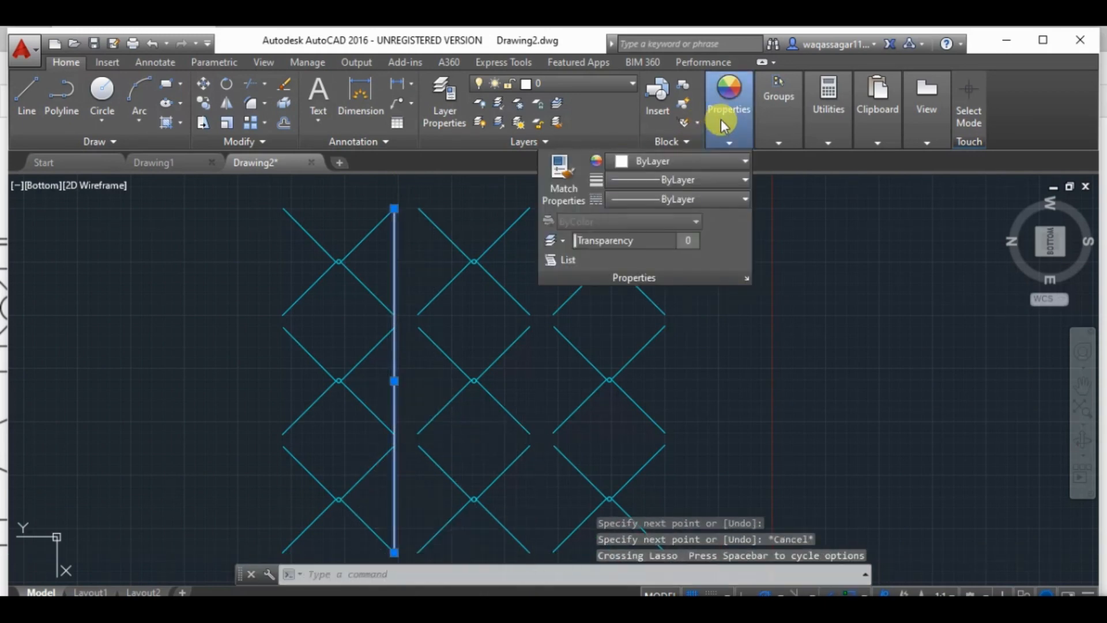
{"action": "left_click", "coordinate": [724, 161]}
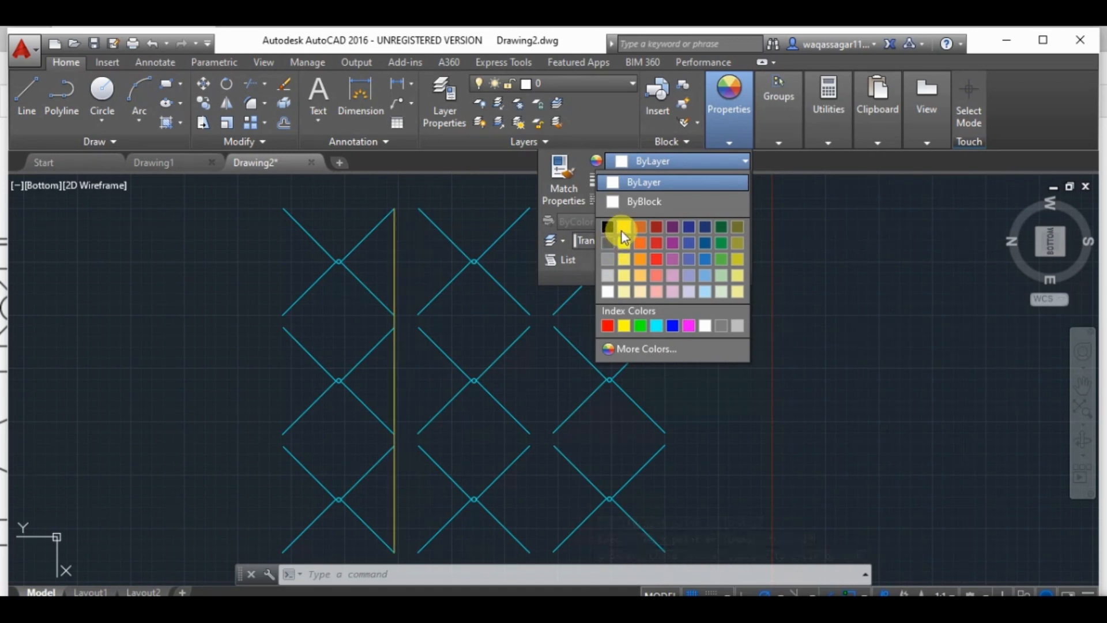
{"action": "left_click", "coordinate": [623, 326]}
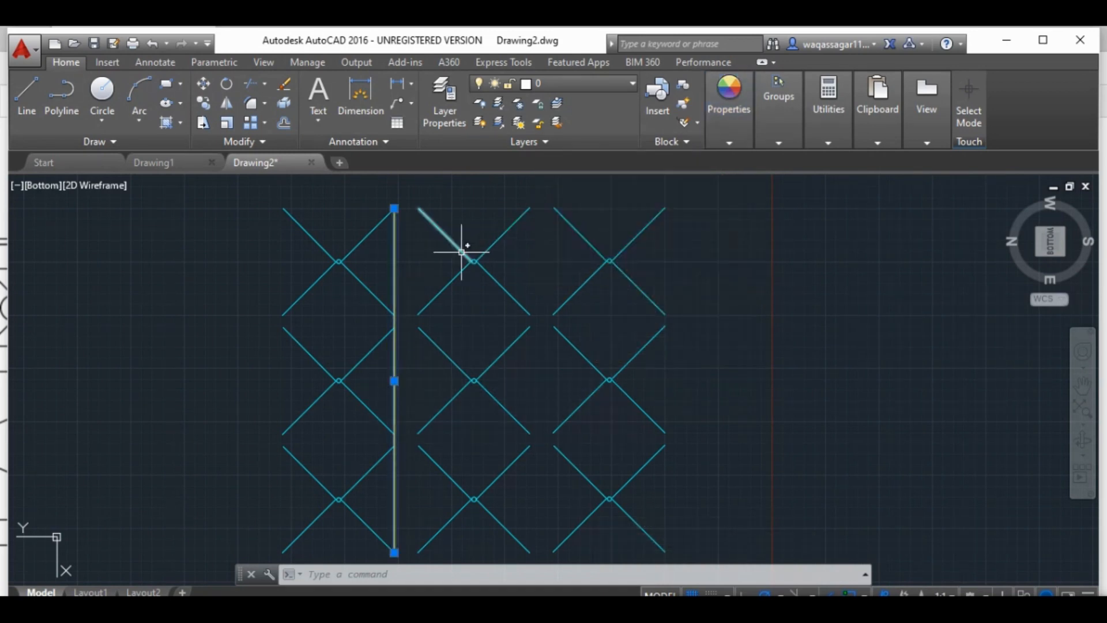
{"action": "key", "text": "ctrl+v"}
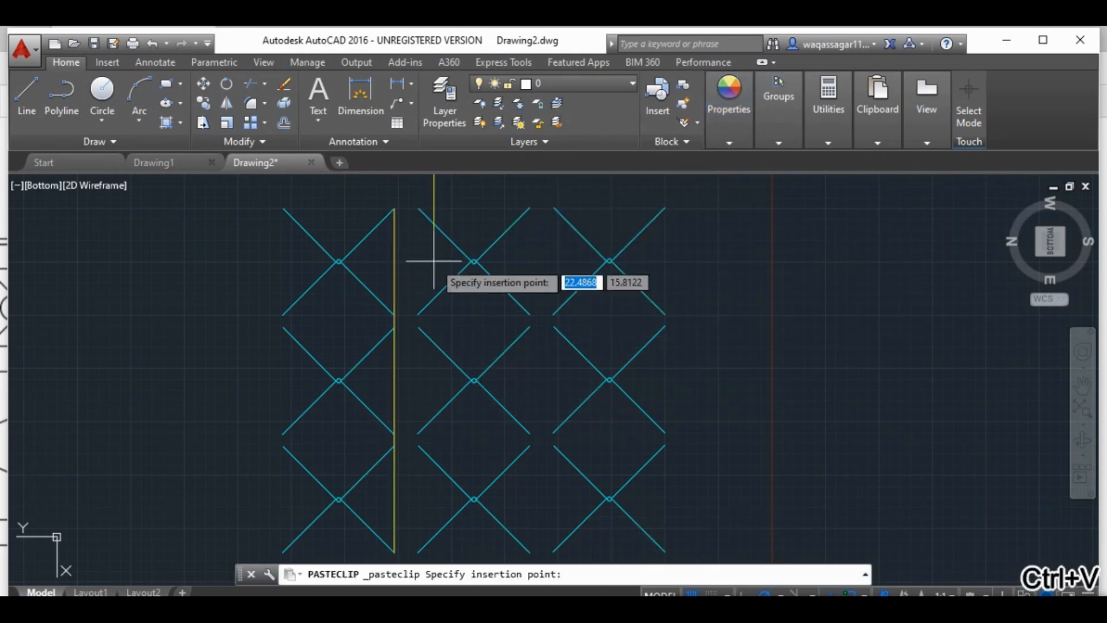
{"action": "left_click", "coordinate": [418, 553]}
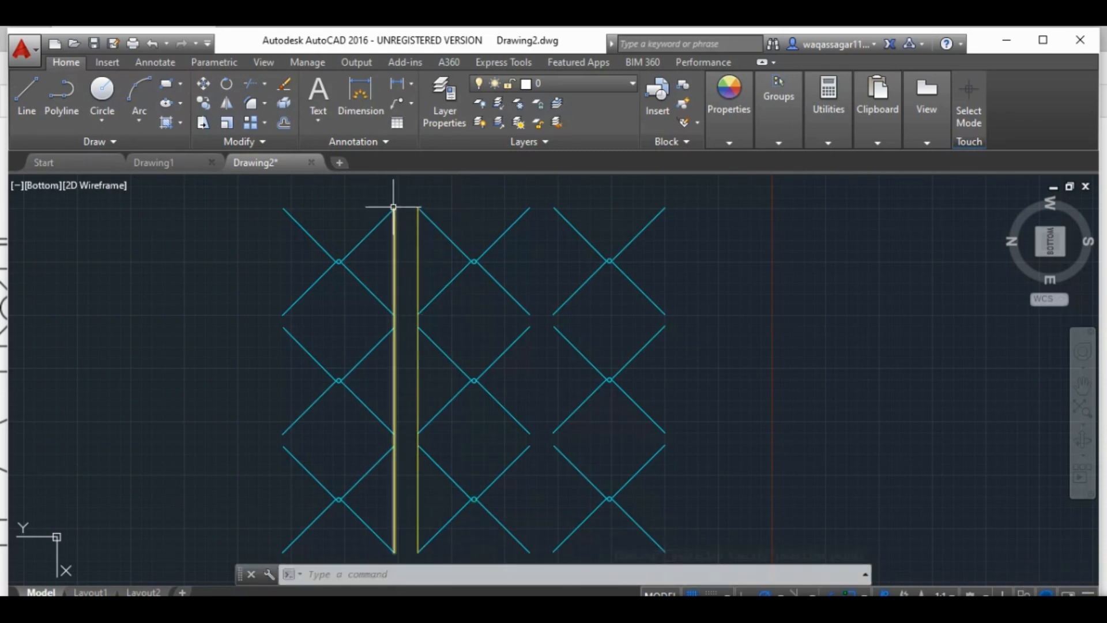
Step: Close the upper and lower ends of the two yellow vertical lines with short horizontal lines
{"action": "left_click", "coordinate": [33, 92]}
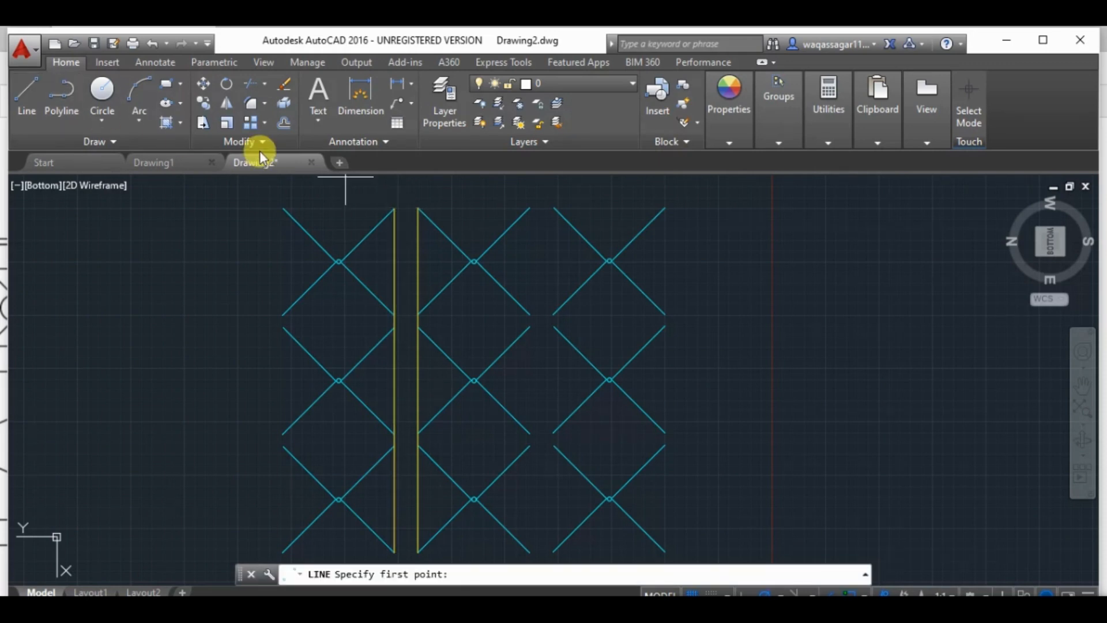
{"action": "left_click", "coordinate": [395, 208]}
{"action": "left_click", "coordinate": [418, 208]}
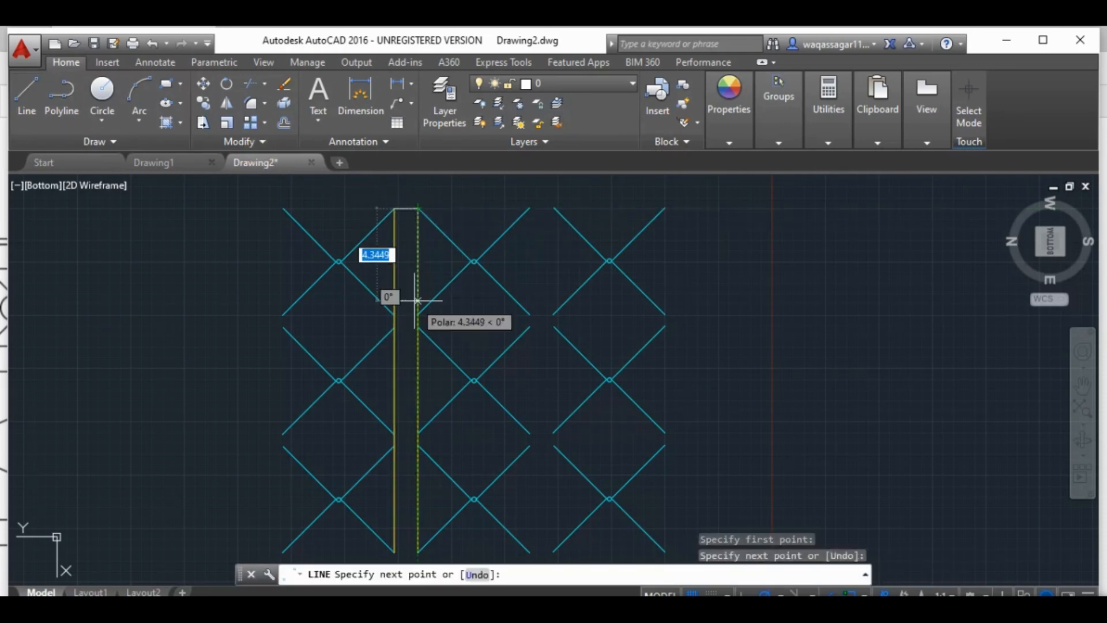
{"action": "key", "text": "Escape"}
{"action": "left_click", "coordinate": [35, 96]}
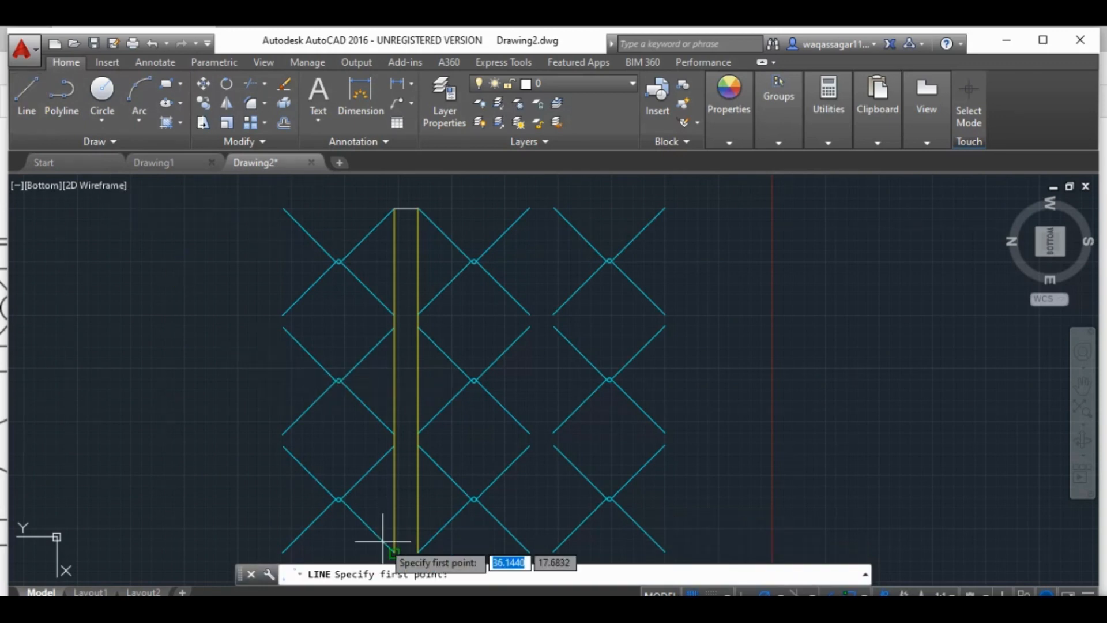
{"action": "left_click", "coordinate": [417, 553]}
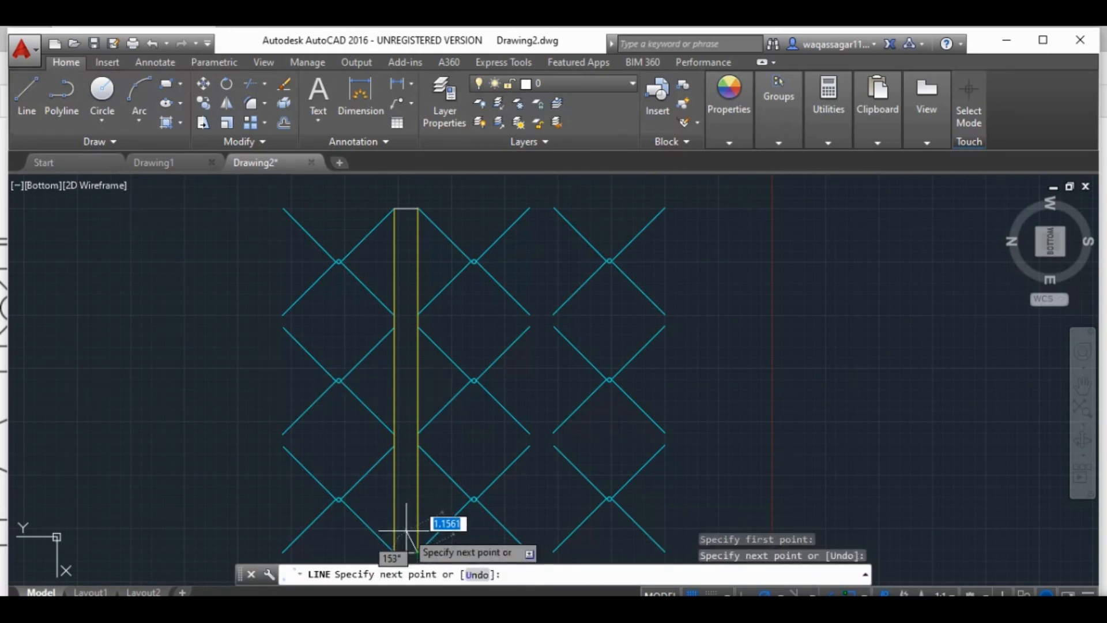
{"action": "key", "text": "Escape"}
Step: Set the colour of the two short end lines to yellow
{"action": "left_click", "coordinate": [407, 223]}
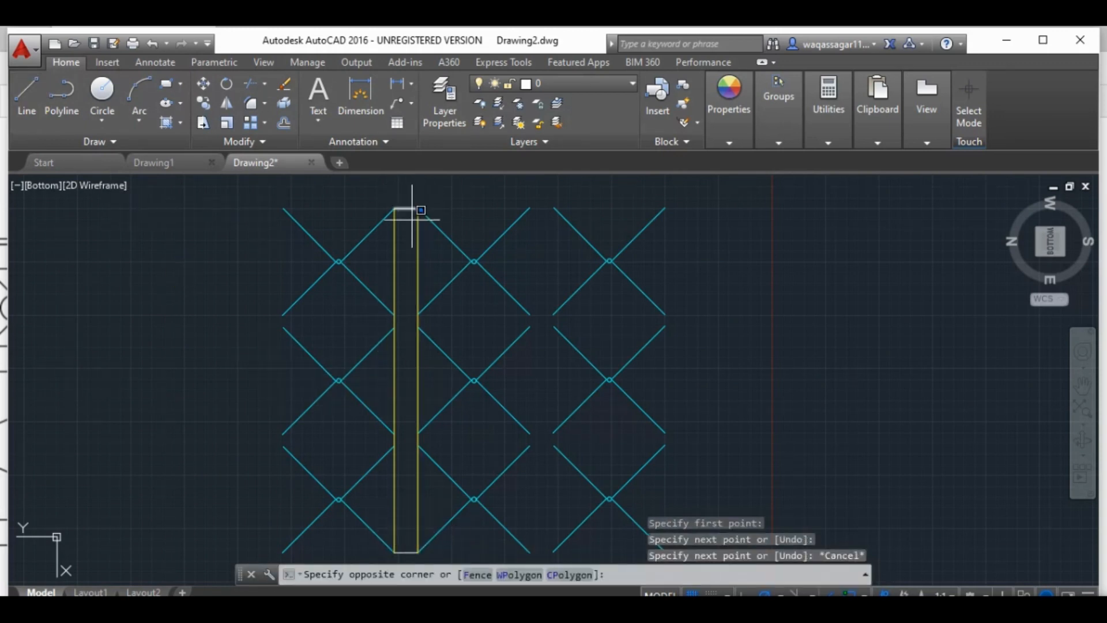
{"action": "mouse_move", "coordinate": [407, 222]}
{"action": "left_mouse_down"}
{"action": "mouse_move", "coordinate": [403, 180]}
{"action": "mouse_move", "coordinate": [407, 254]}
{"action": "left_mouse_up"}
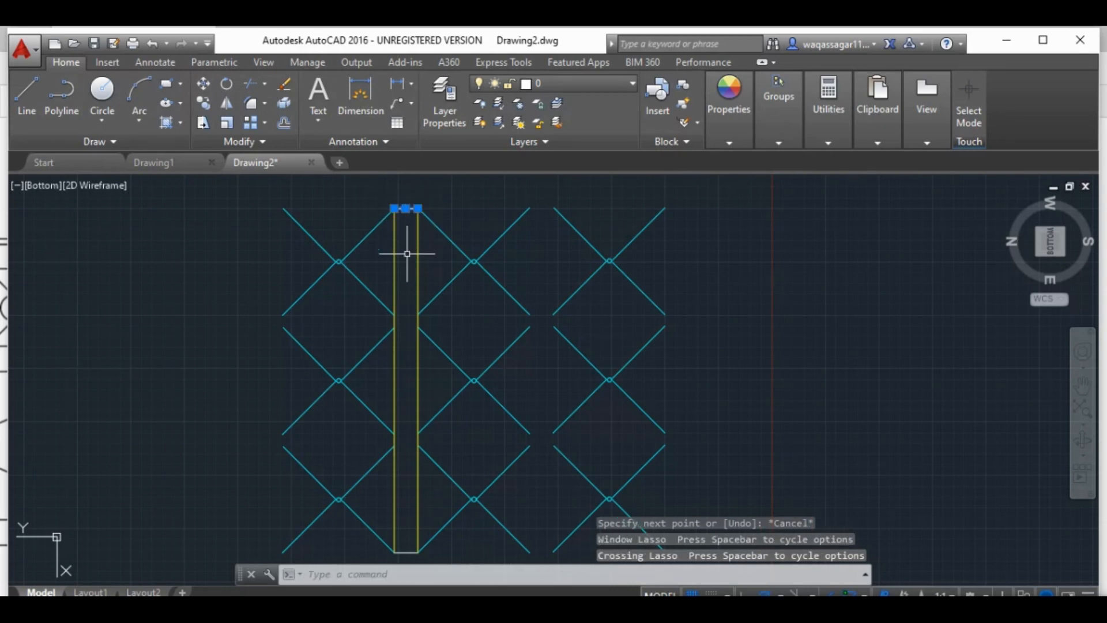
{"action": "mouse_move", "coordinate": [407, 519]}
{"action": "left_mouse_down"}
{"action": "mouse_move", "coordinate": [407, 556]}
{"action": "mouse_move", "coordinate": [432, 452]}
{"action": "left_mouse_up"}
{"action": "left_click", "coordinate": [724, 127]}
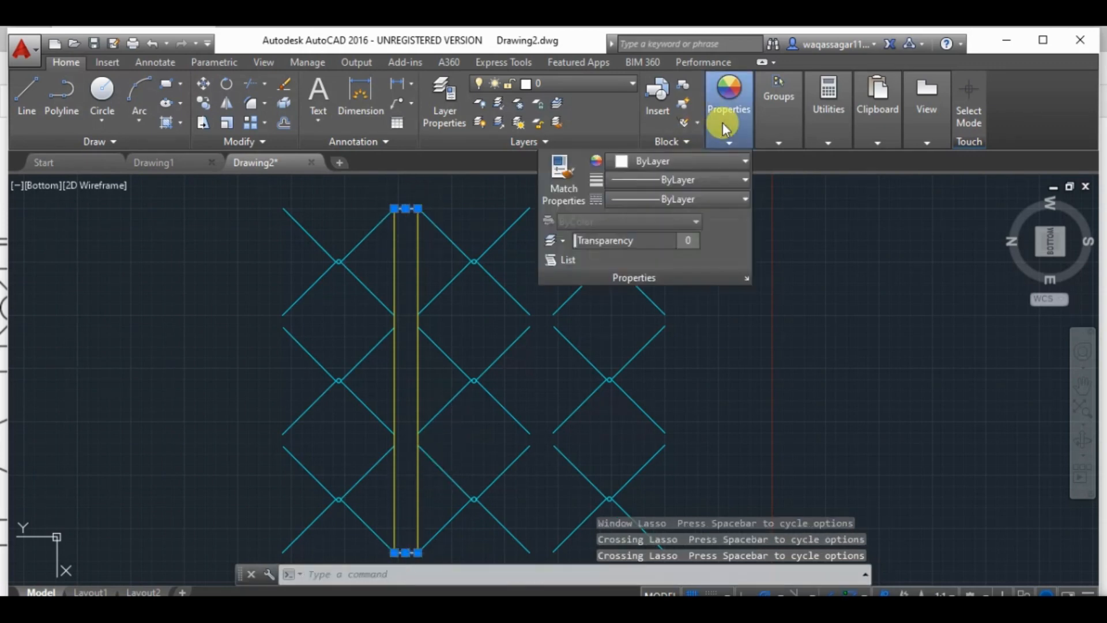
{"action": "left_click", "coordinate": [707, 161]}
{"action": "left_click", "coordinate": [619, 314]}
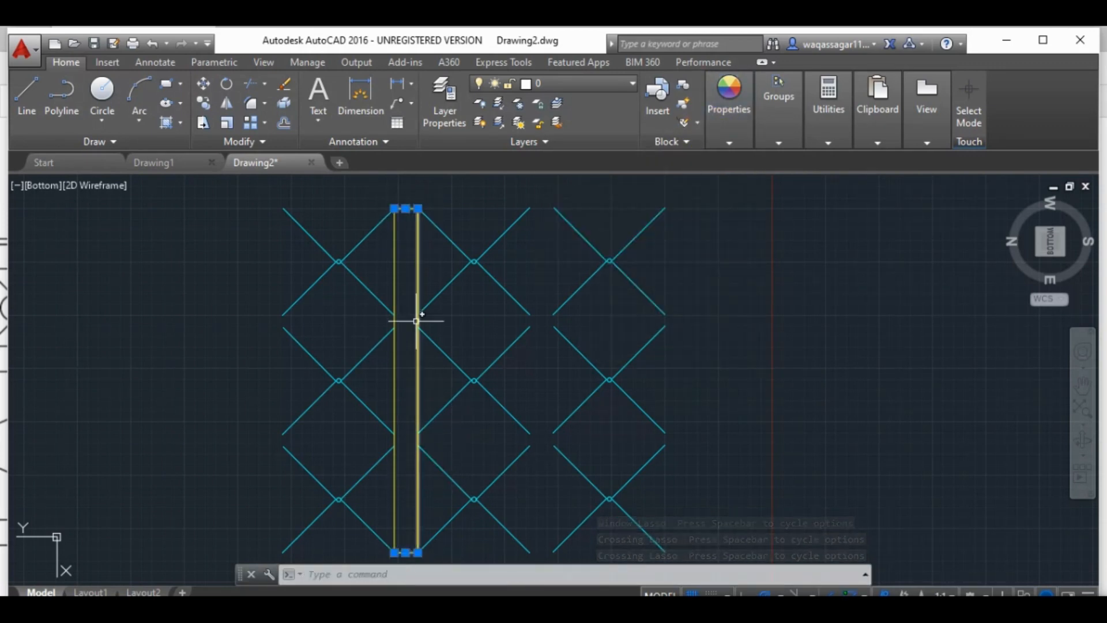
Step: Copy the complete yellow vertical bar and paste it between the middle and right columns of crosses
{"action": "left_click", "coordinate": [430, 270]}
{"action": "left_click", "coordinate": [388, 268]}
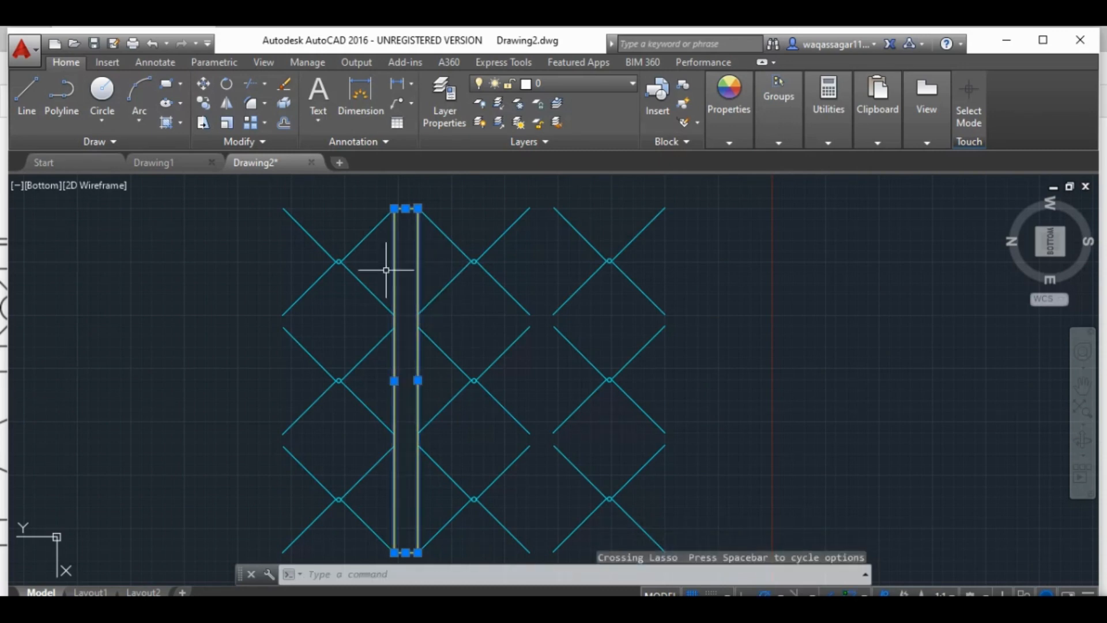
{"action": "key", "text": "ctrl+c"}
{"action": "key", "text": "ctrl+v"}
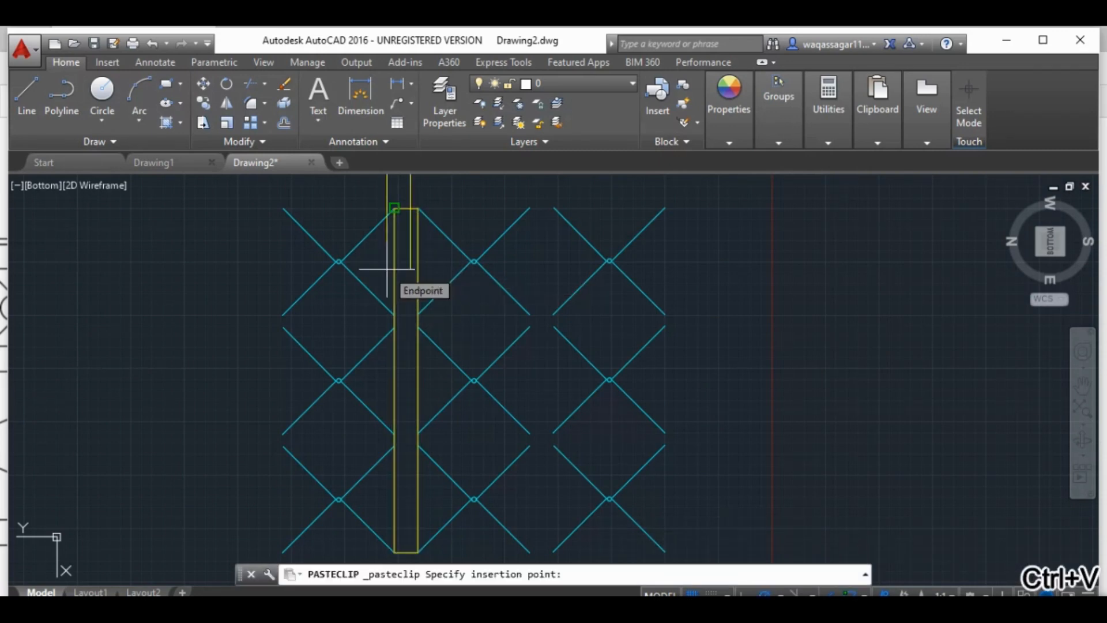
{"action": "left_click", "coordinate": [533, 549]}
{"action": "key", "text": "Escape"}
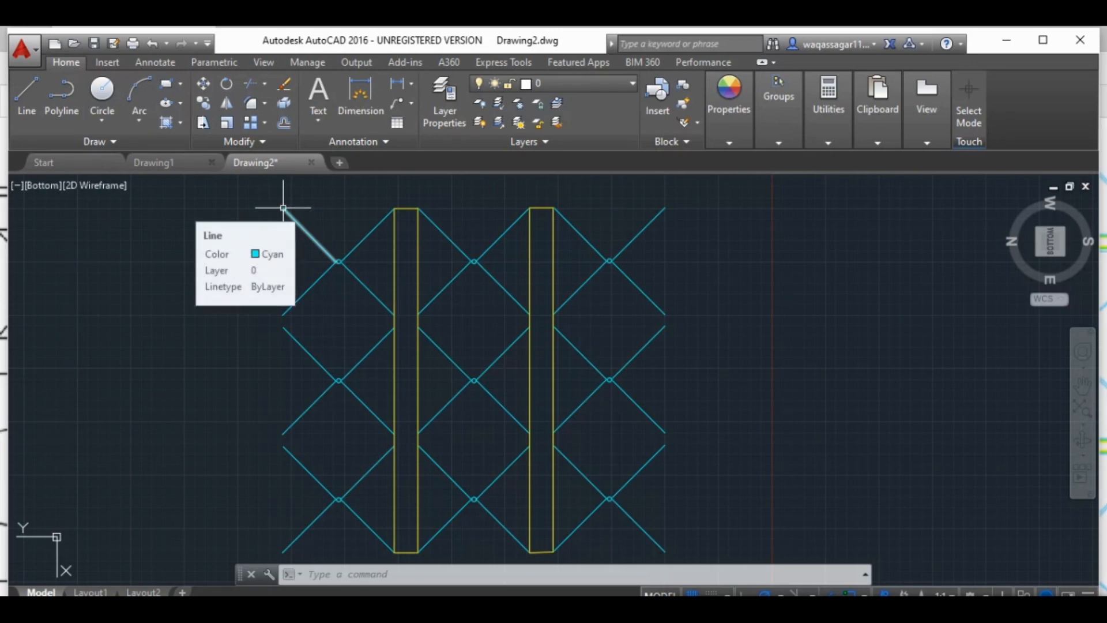
Step: Draw a closed rectangular border of four lines through the outermost corners of the three-by-three cross grid
{"action": "left_click", "coordinate": [34, 108]}
{"action": "left_click", "coordinate": [284, 208]}
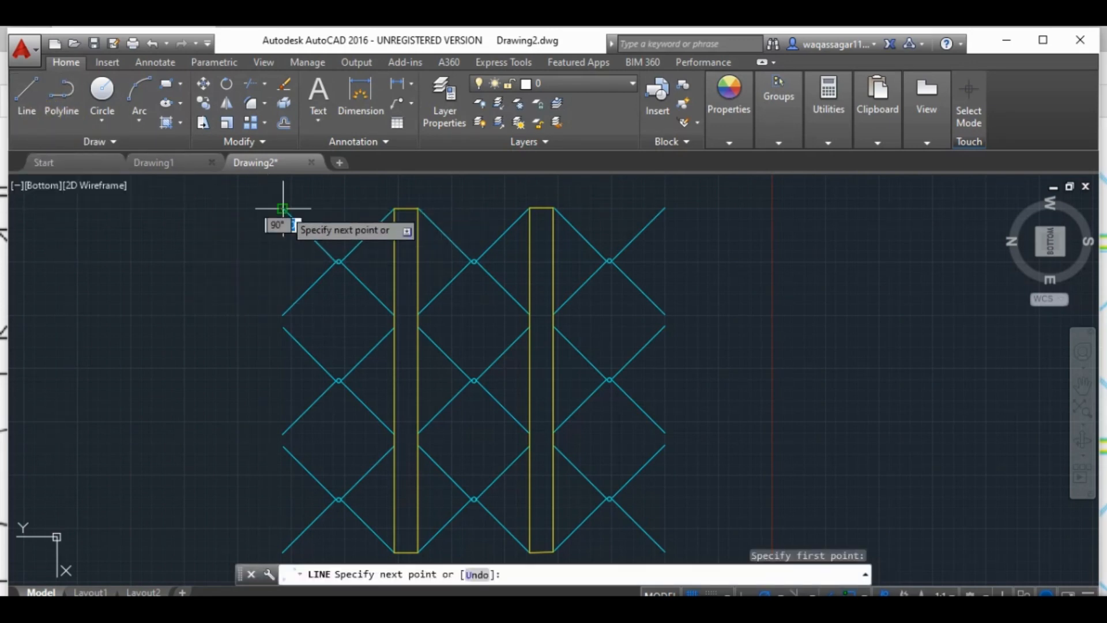
{"action": "left_click", "coordinate": [665, 208]}
{"action": "left_click", "coordinate": [665, 552]}
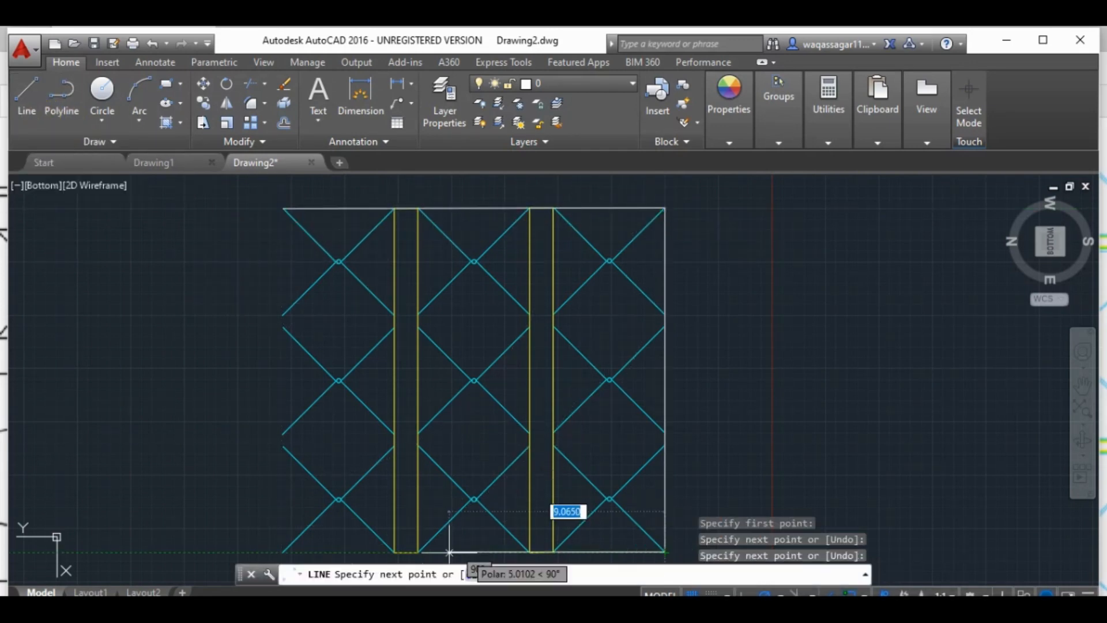
{"action": "left_click", "coordinate": [282, 553]}
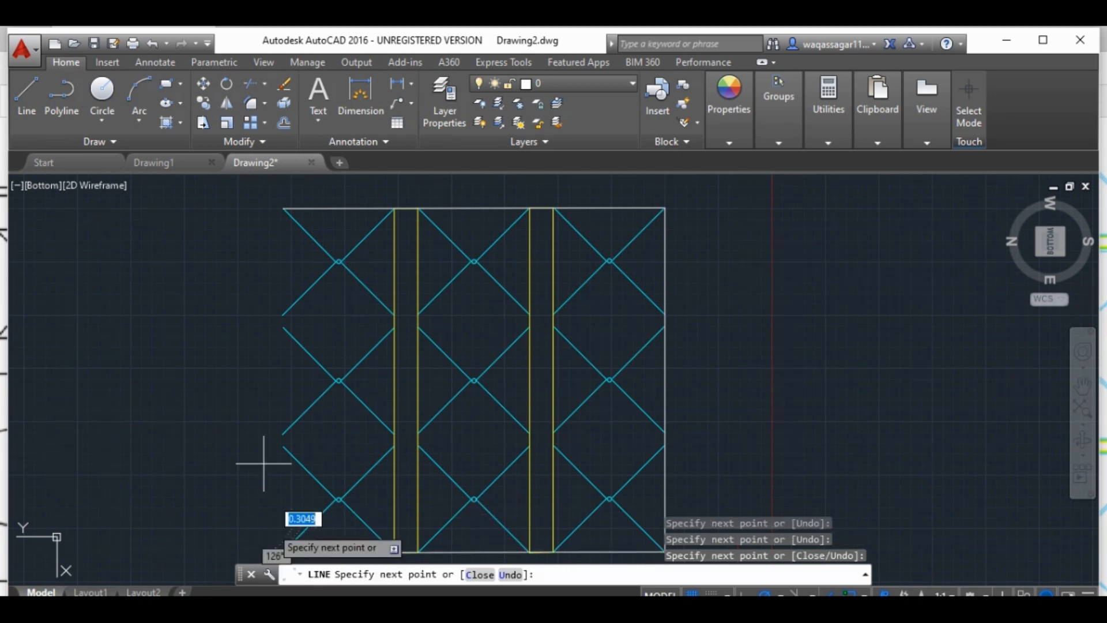
{"action": "left_click", "coordinate": [282, 208]}
{"action": "key", "text": "Escape"}
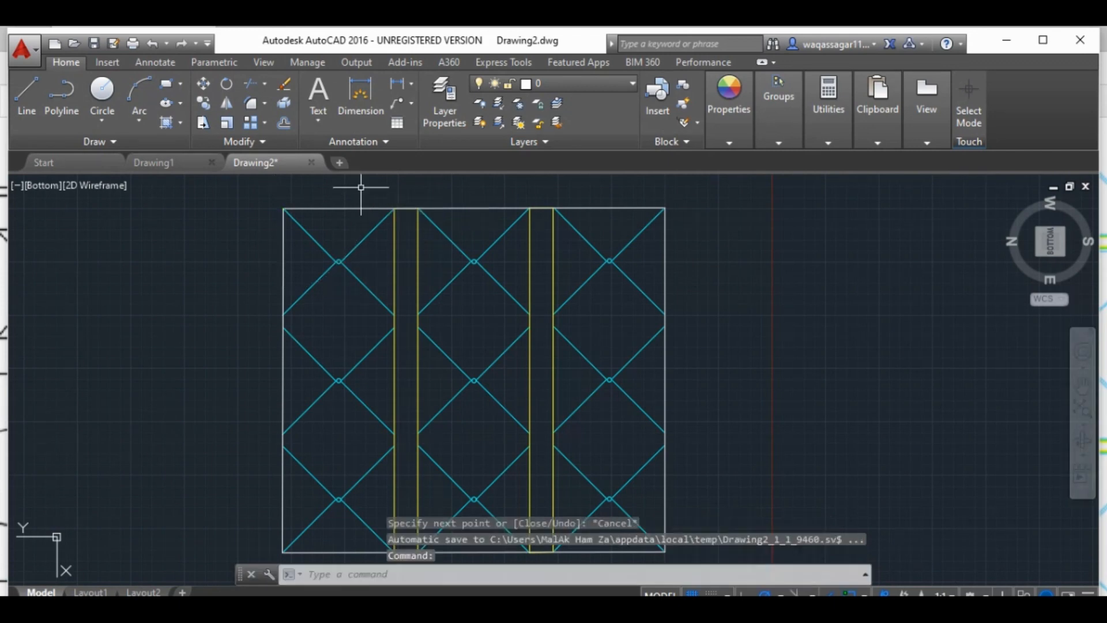
Step: Set the colour of the four border lines around the grid to yellow
{"action": "left_click_drag", "start_coordinate": [361, 187], "coordinate": [343, 214]}
{"action": "mouse_move", "coordinate": [264, 234]}
{"action": "left_mouse_down"}
{"action": "mouse_move", "coordinate": [291, 243]}
{"action": "mouse_move", "coordinate": [274, 269]}
{"action": "left_mouse_up"}
{"action": "left_click_drag", "start_coordinate": [673, 259], "coordinate": [652, 260]}
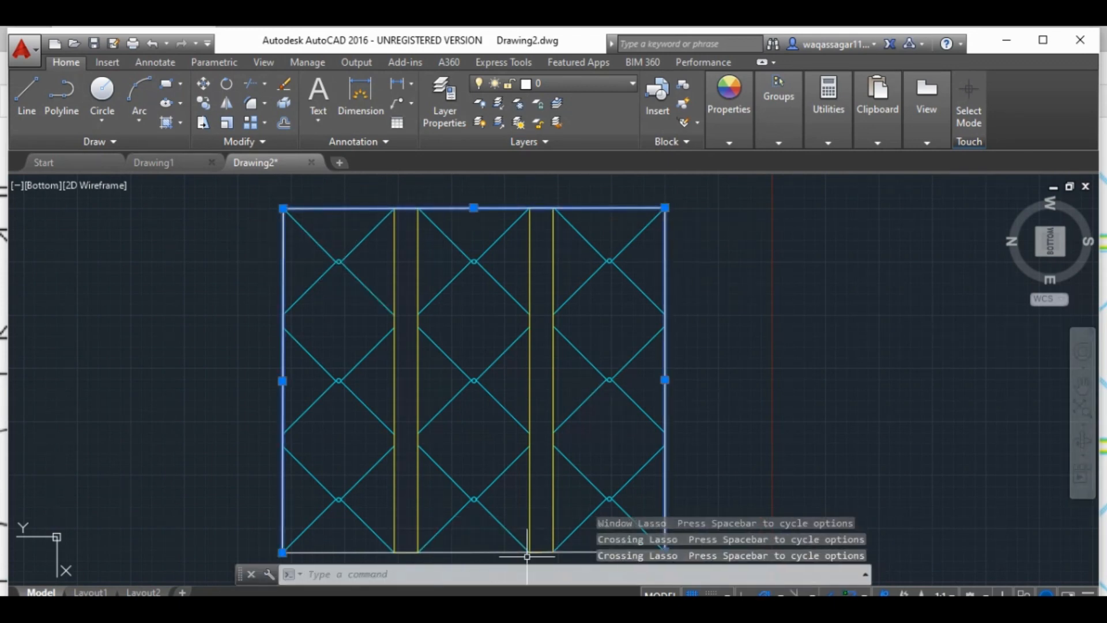
{"action": "mouse_move", "coordinate": [473, 556]}
{"action": "left_mouse_down"}
{"action": "mouse_move", "coordinate": [474, 546]}
{"action": "mouse_move", "coordinate": [474, 558]}
{"action": "left_mouse_up"}
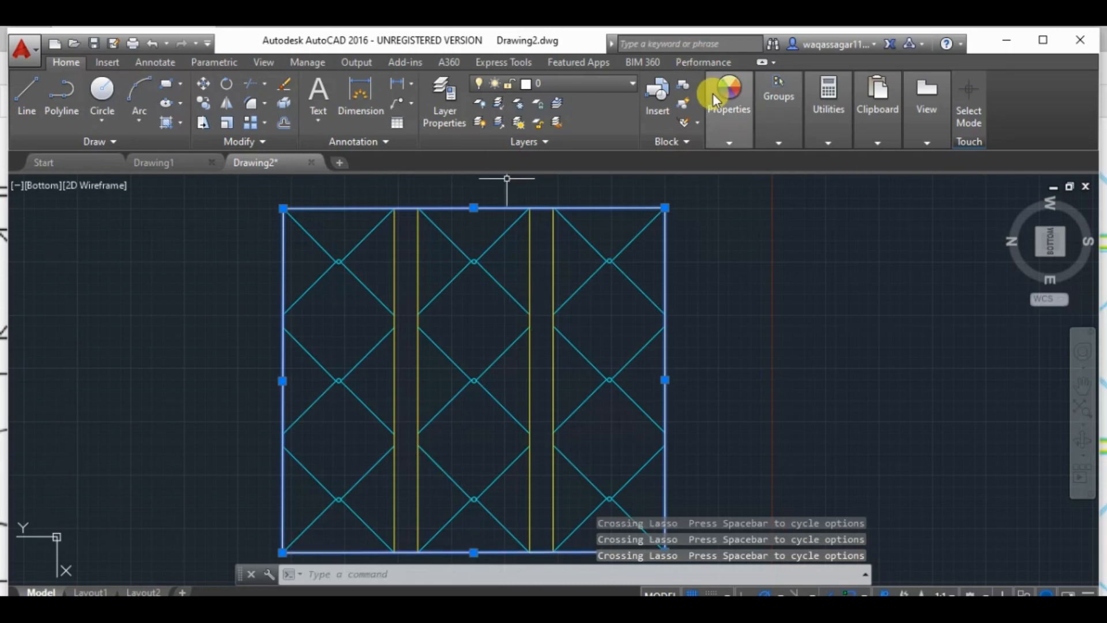
{"action": "left_click", "coordinate": [727, 95]}
{"action": "left_click", "coordinate": [692, 162]}
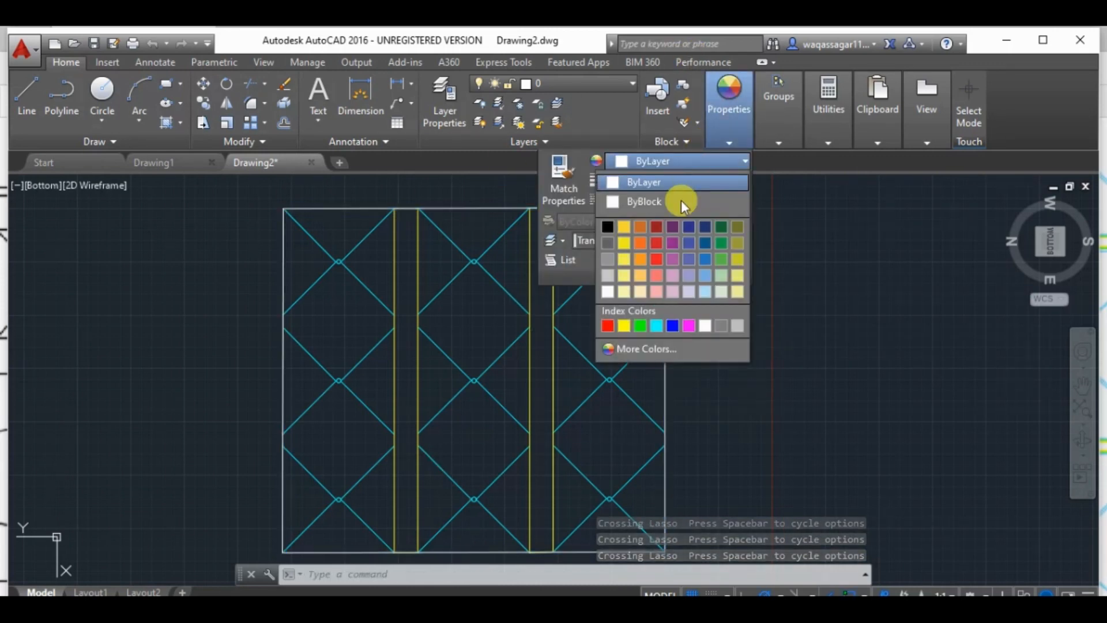
{"action": "left_click", "coordinate": [624, 326]}
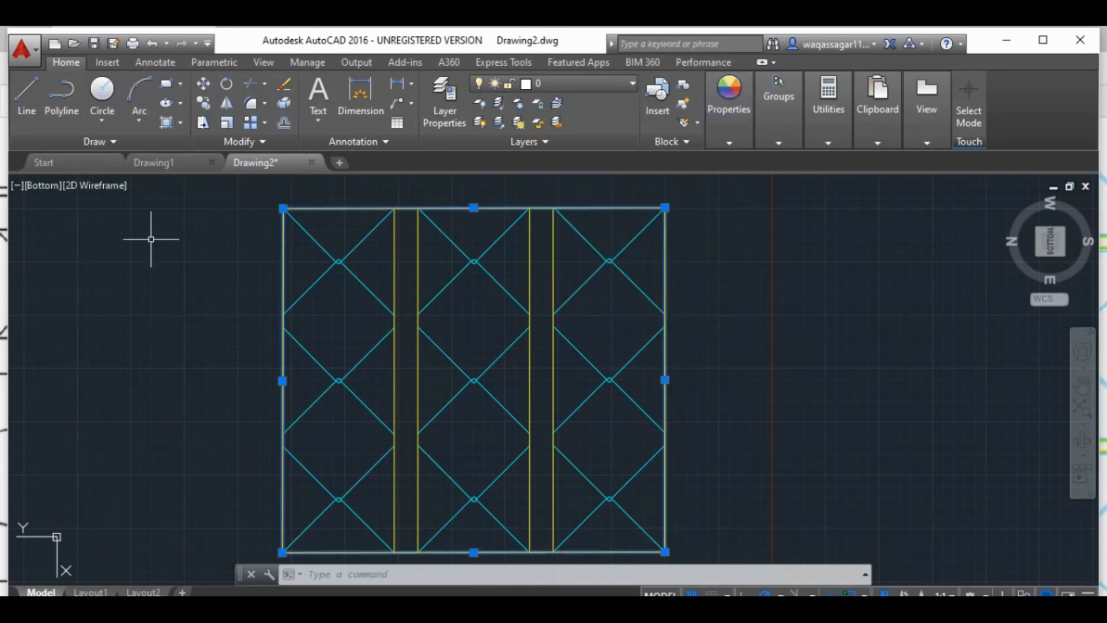
{"action": "key", "text": "Escape"}
Step: Draw outward diagonal lines from the yellow border's two upper corners, using @0.9<225 for the upper-right one
{"action": "left_click", "coordinate": [34, 86]}
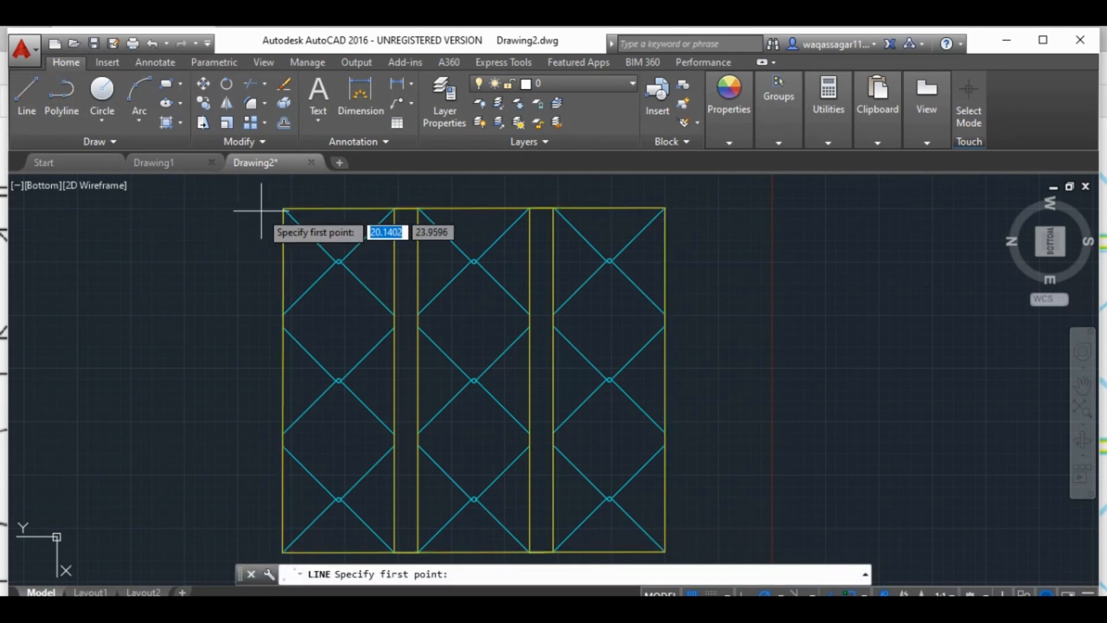
{"action": "left_click", "coordinate": [284, 209]}
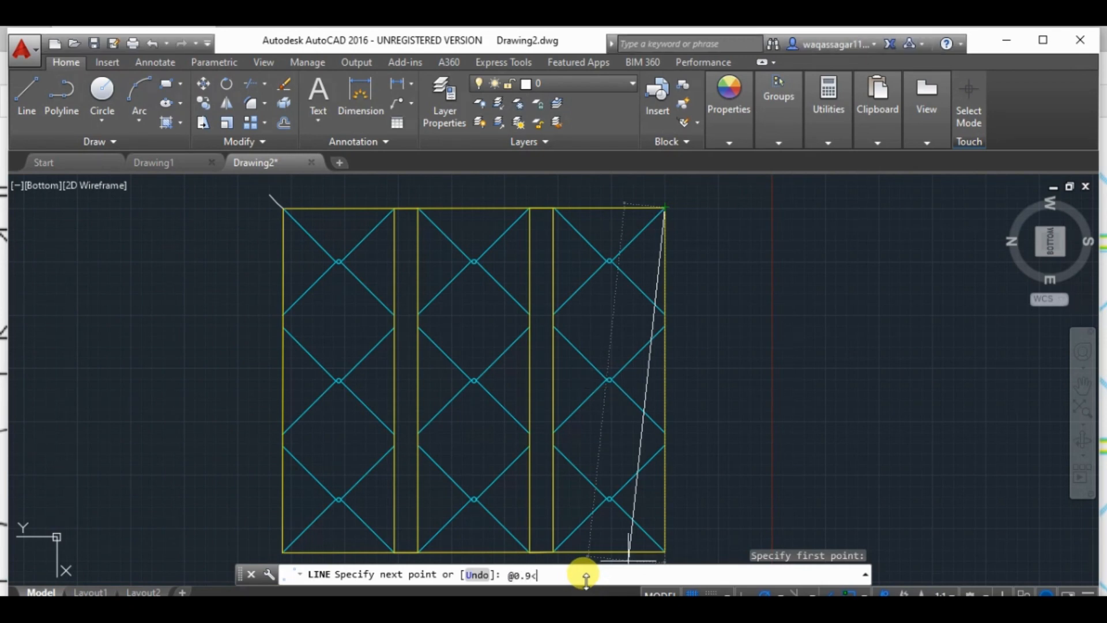
{"action": "key", "text": "Return"}
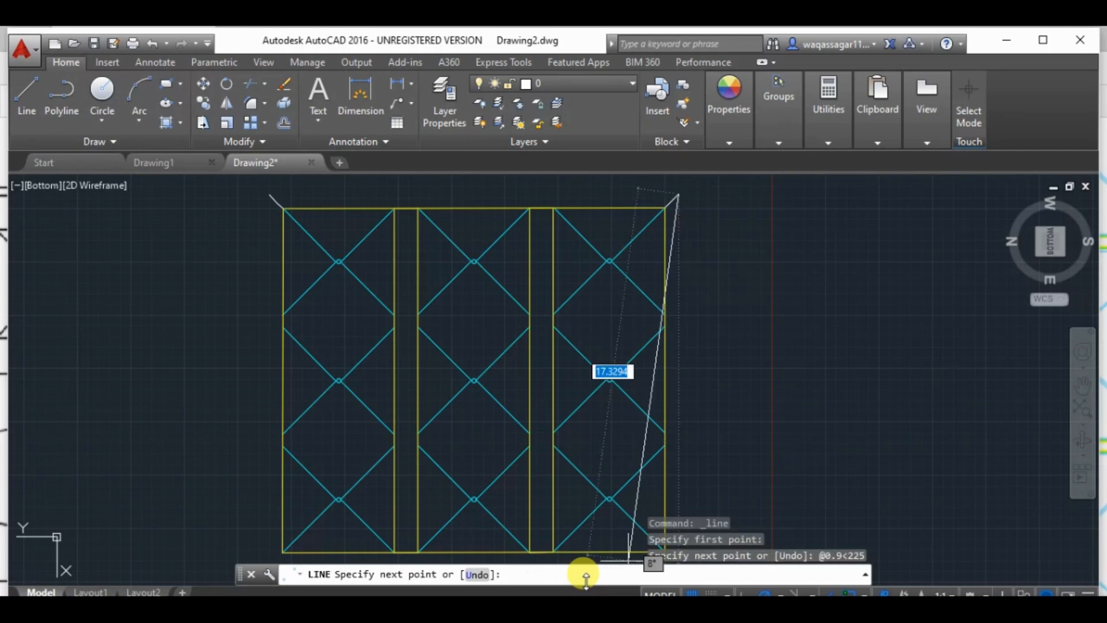
{"action": "key", "text": "Escape"}
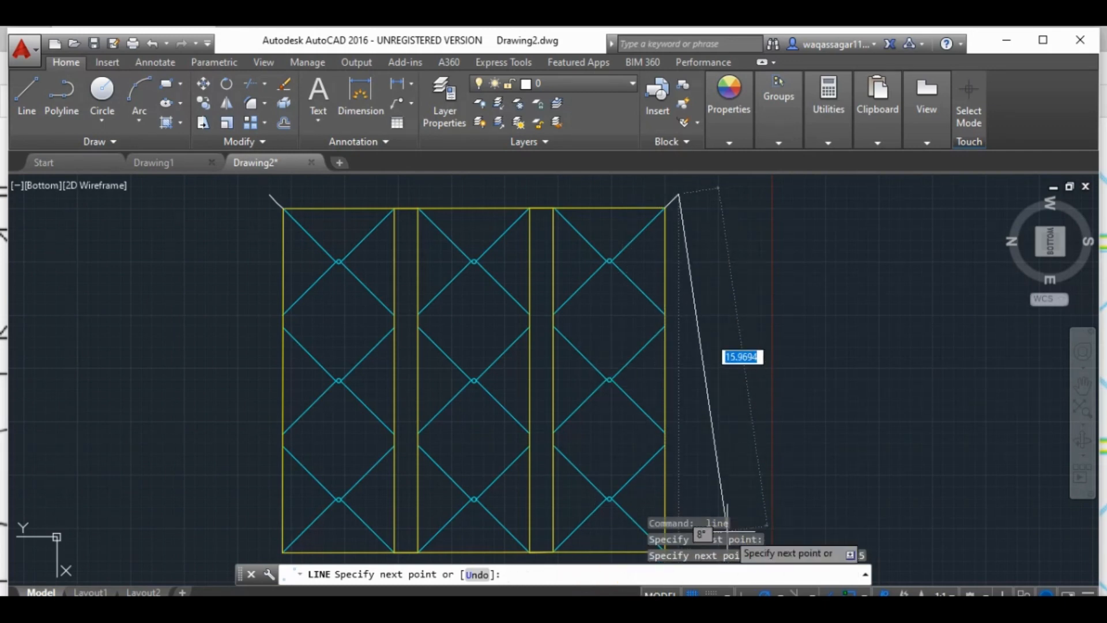
Step: Draw an outward diagonal line from the yellow border's lower-left corner using @0.9<45
{"action": "middle_click_drag", "start_coordinate": [197, 429], "coordinate": [221, 375]}
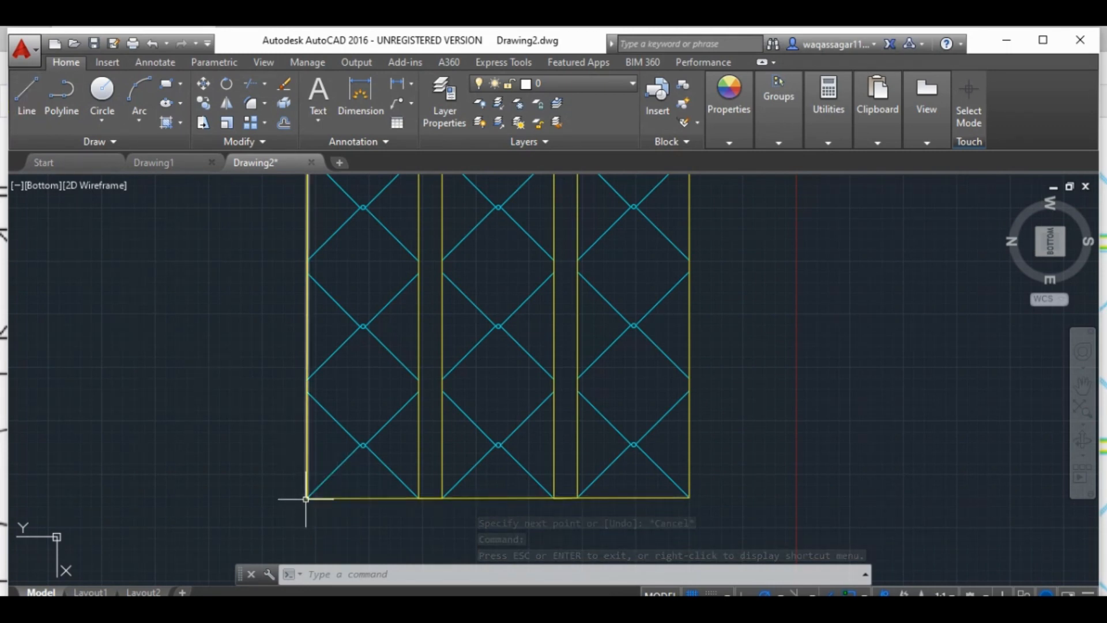
{"action": "left_click", "coordinate": [25, 112]}
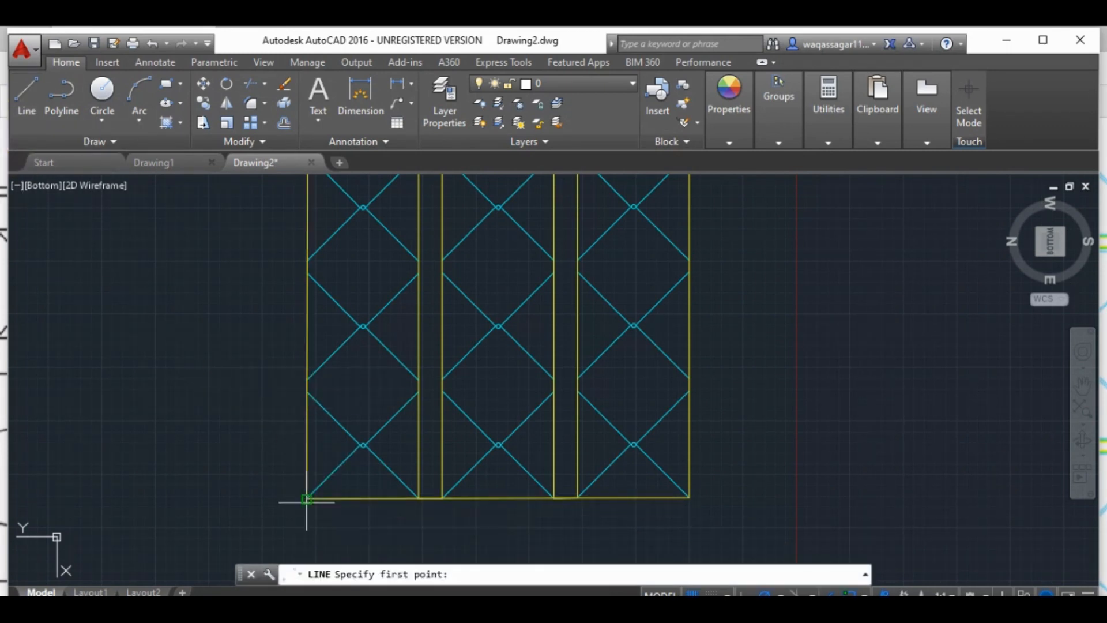
{"action": "left_click", "coordinate": [307, 497]}
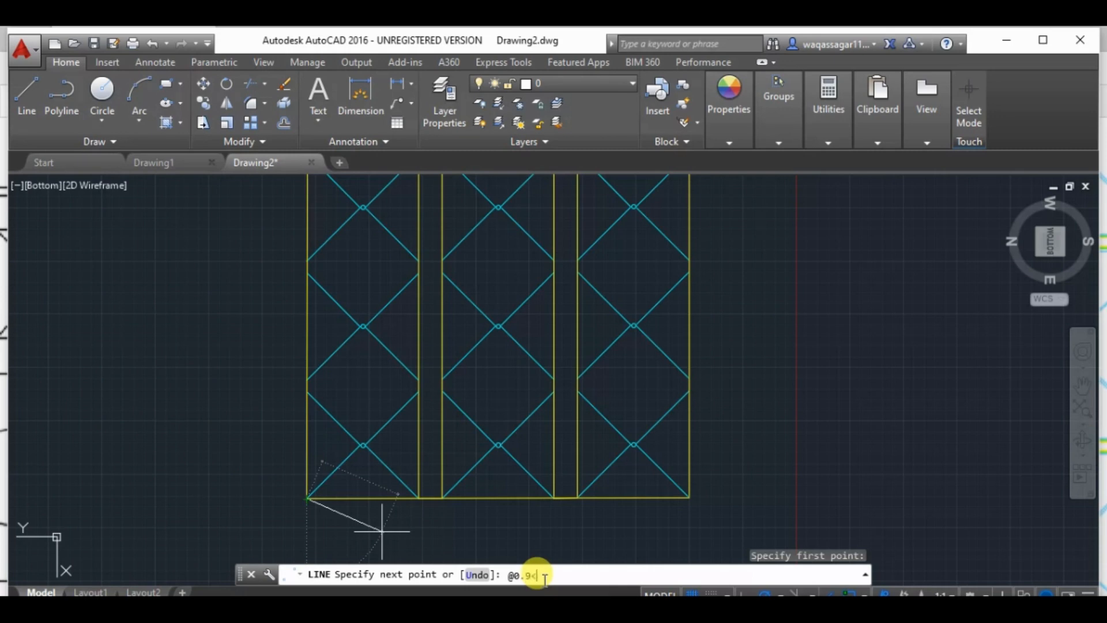
{"action": "type", "text": "@0.9<45"}
{"action": "key", "text": "Return"}
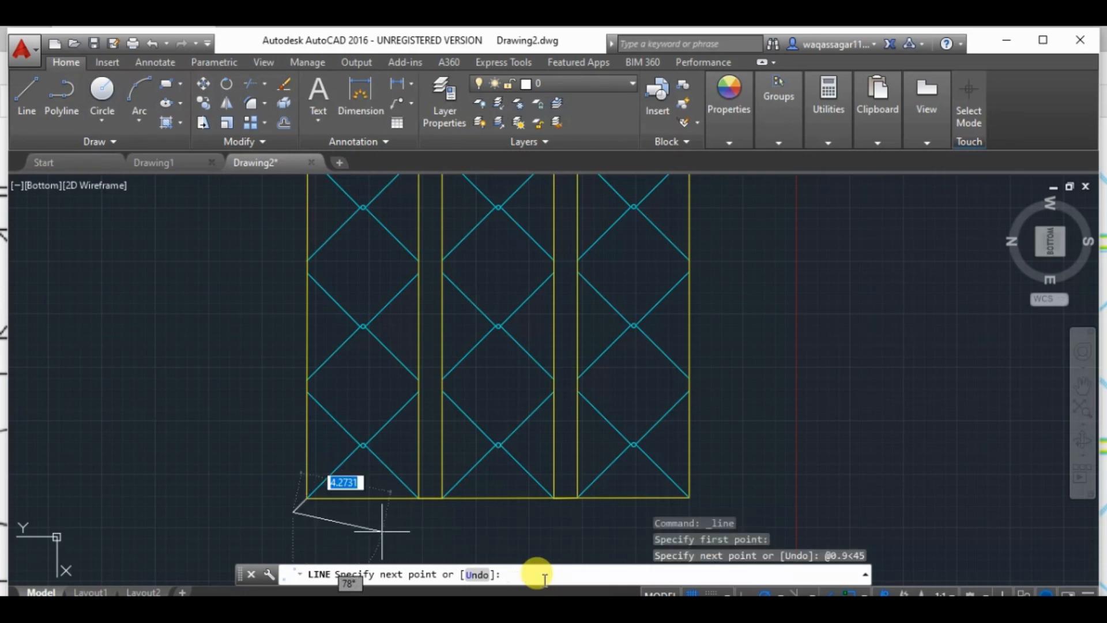
{"action": "key", "text": "Escape"}
Step: Draw a diagonal from the border's lower-right corner using @0.9<315 and continue it horizontally to the lower-left diagonal's outer end
{"action": "left_click", "coordinate": [26, 95]}
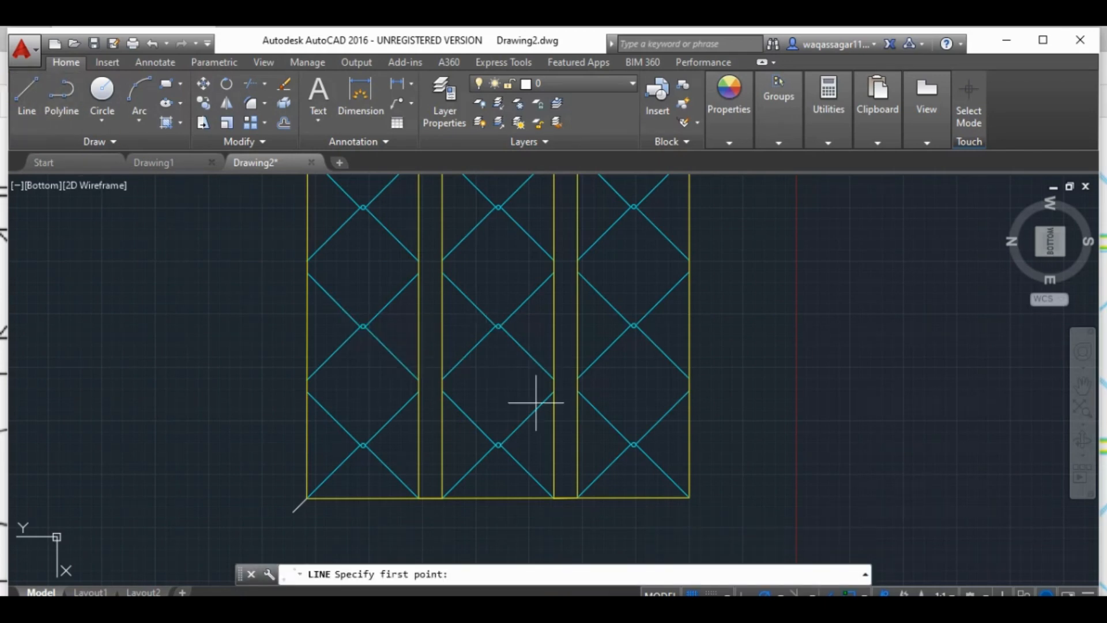
{"action": "left_click", "coordinate": [690, 499]}
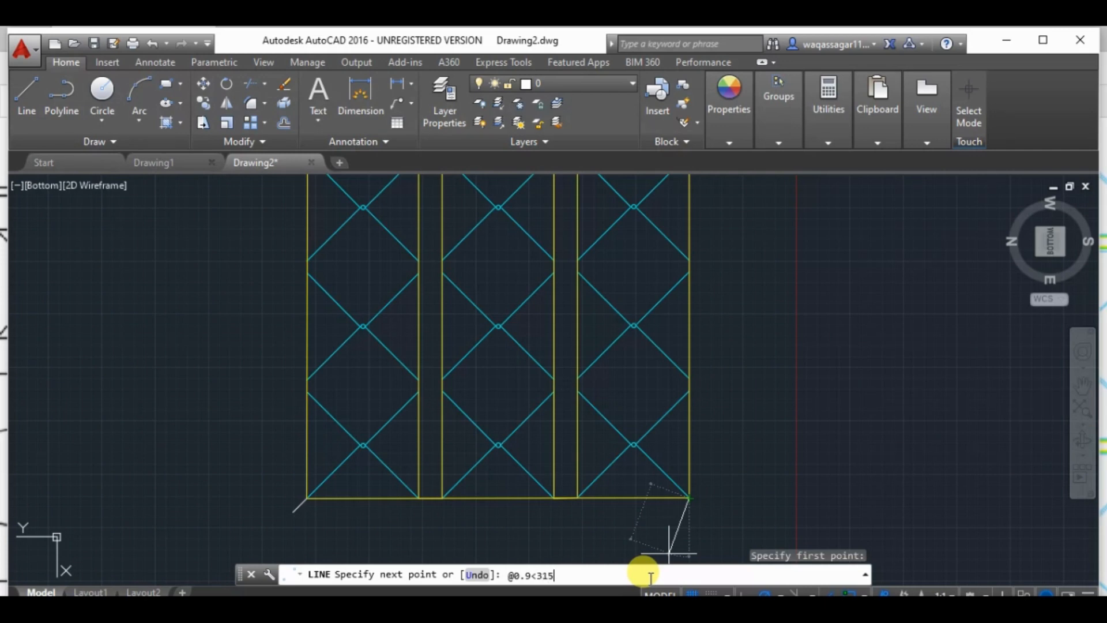
{"action": "key", "text": "Return"}
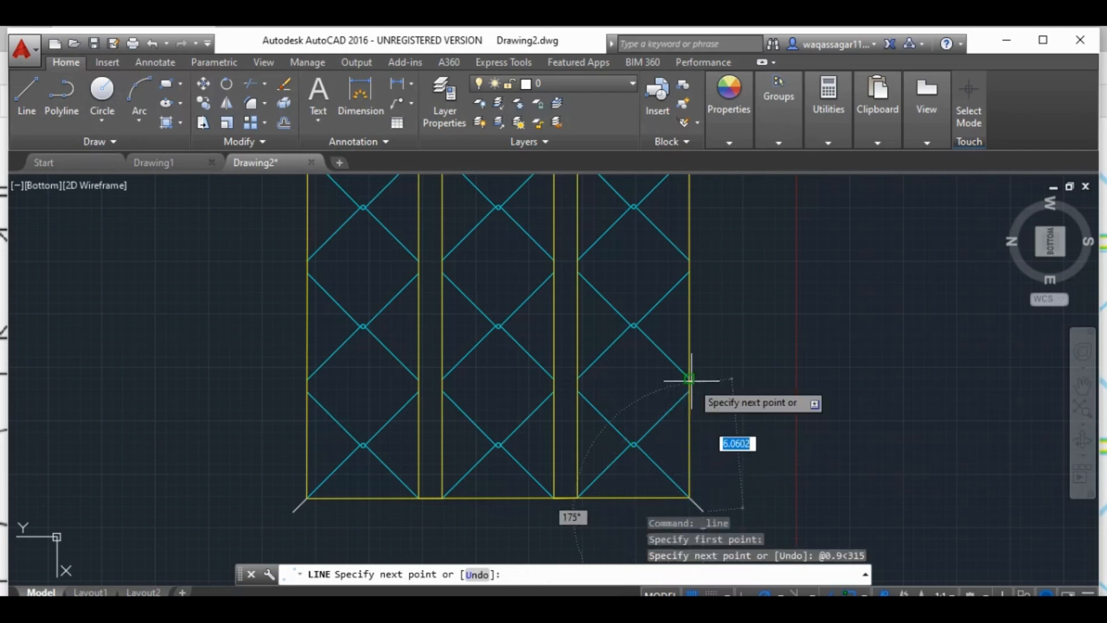
{"action": "left_click", "coordinate": [291, 511]}
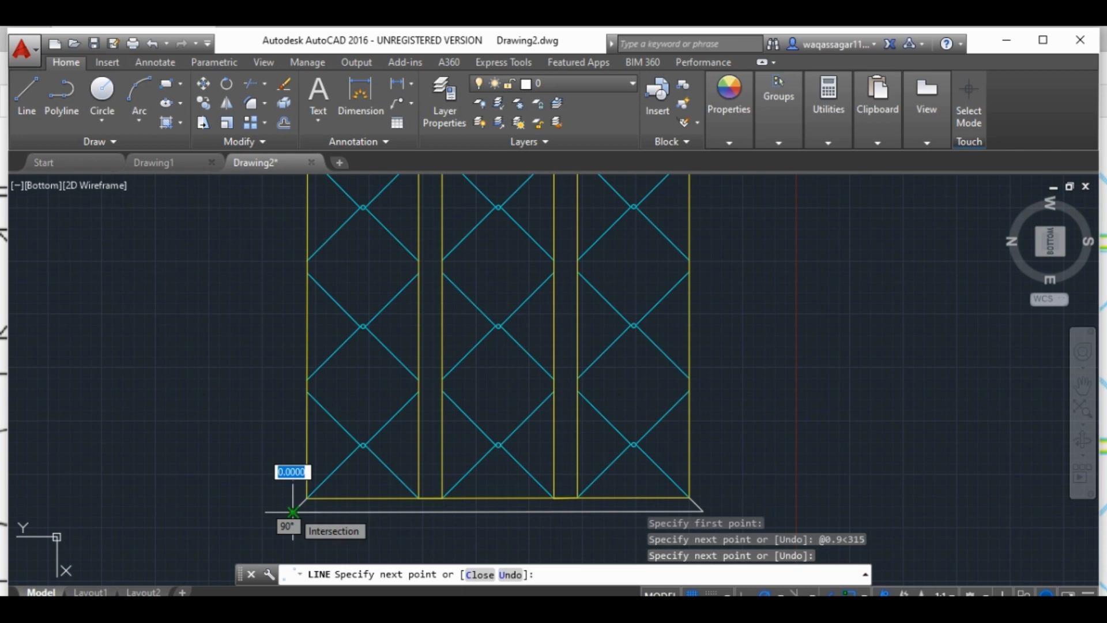
{"action": "key", "text": "Escape"}
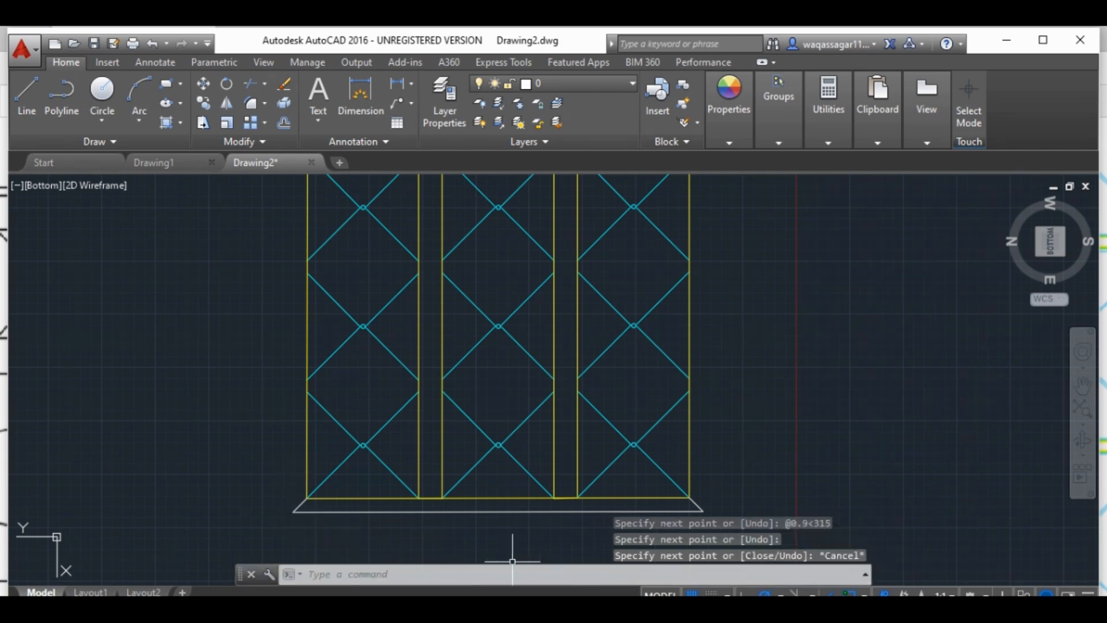
Step: Draw the outer frame's left vertical line between the outer ends of the upper-left and lower-left diagonals
{"action": "left_click", "coordinate": [1082, 384]}
{"action": "left_click_drag", "start_coordinate": [838, 373], "coordinate": [837, 408]}
{"action": "right_click", "coordinate": [189, 352]}
{"action": "left_click", "coordinate": [210, 362]}
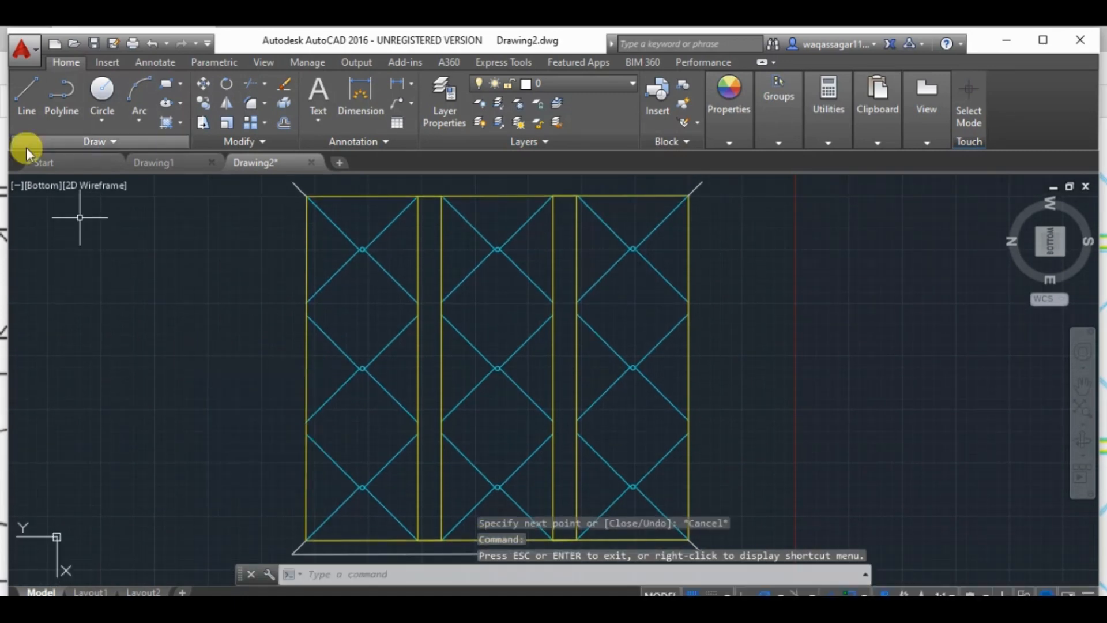
{"action": "left_click", "coordinate": [24, 92]}
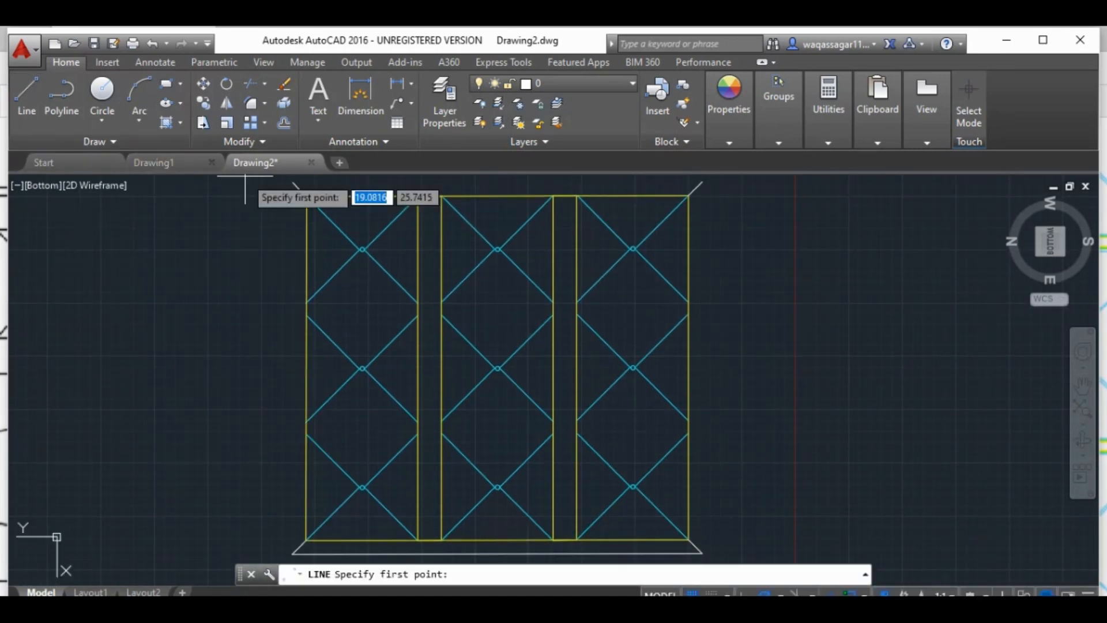
{"action": "left_click", "coordinate": [292, 184]}
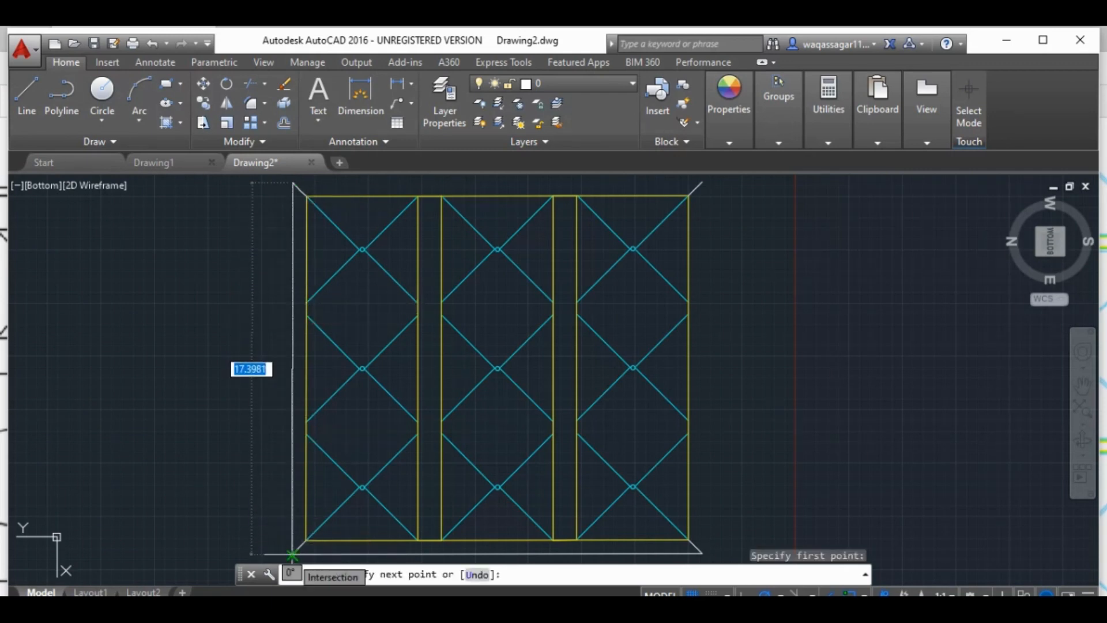
{"action": "left_click", "coordinate": [293, 552]}
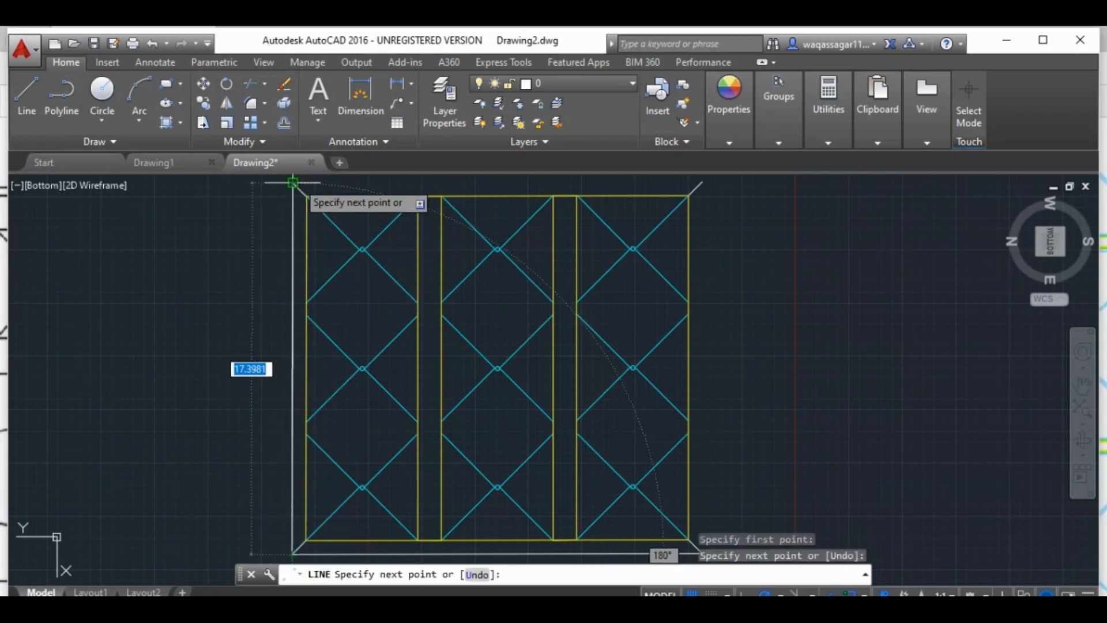
Step: Draw the outer frame's top line between the upper diagonals' ends and continue it down the right side toward the lower-right diagonal
{"action": "left_click", "coordinate": [36, 107]}
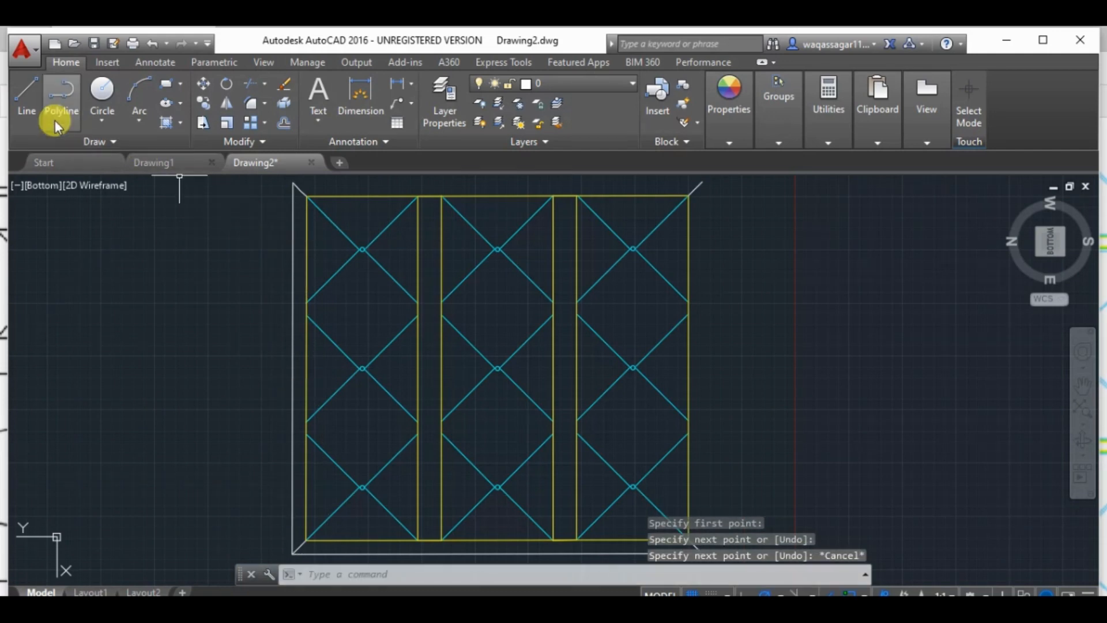
{"action": "left_click", "coordinate": [293, 183]}
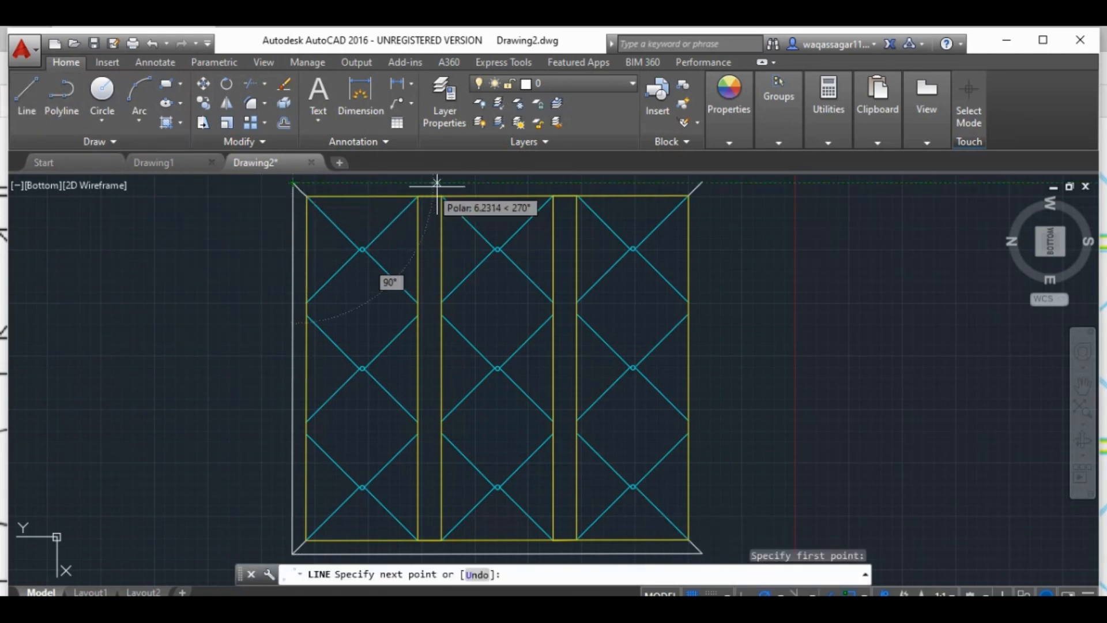
{"action": "left_click", "coordinate": [703, 182]}
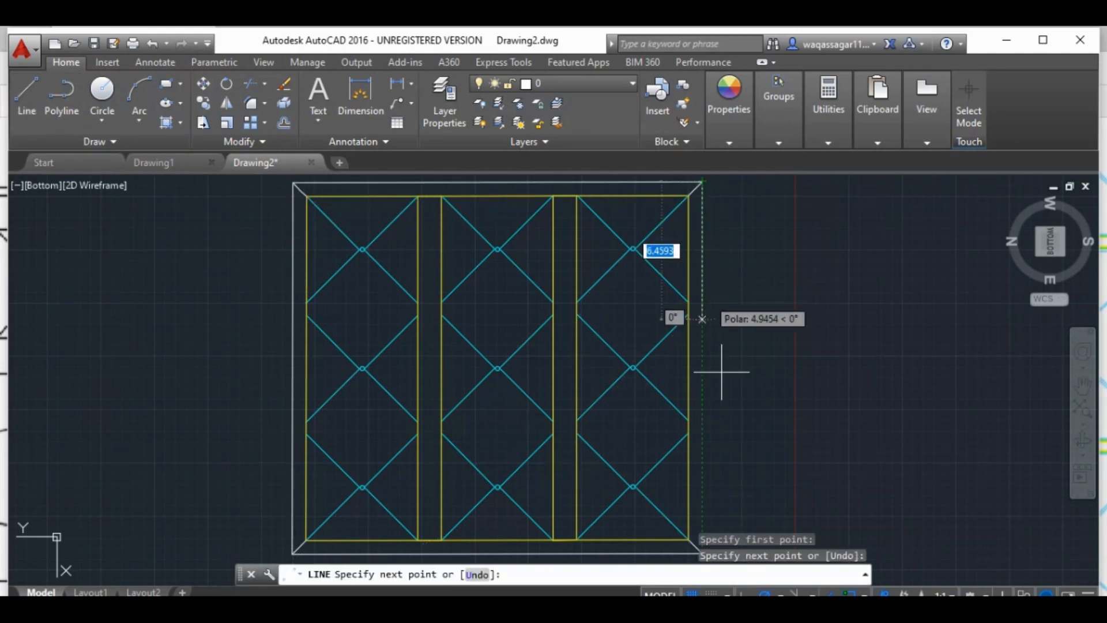
{"action": "left_click", "coordinate": [701, 553]}
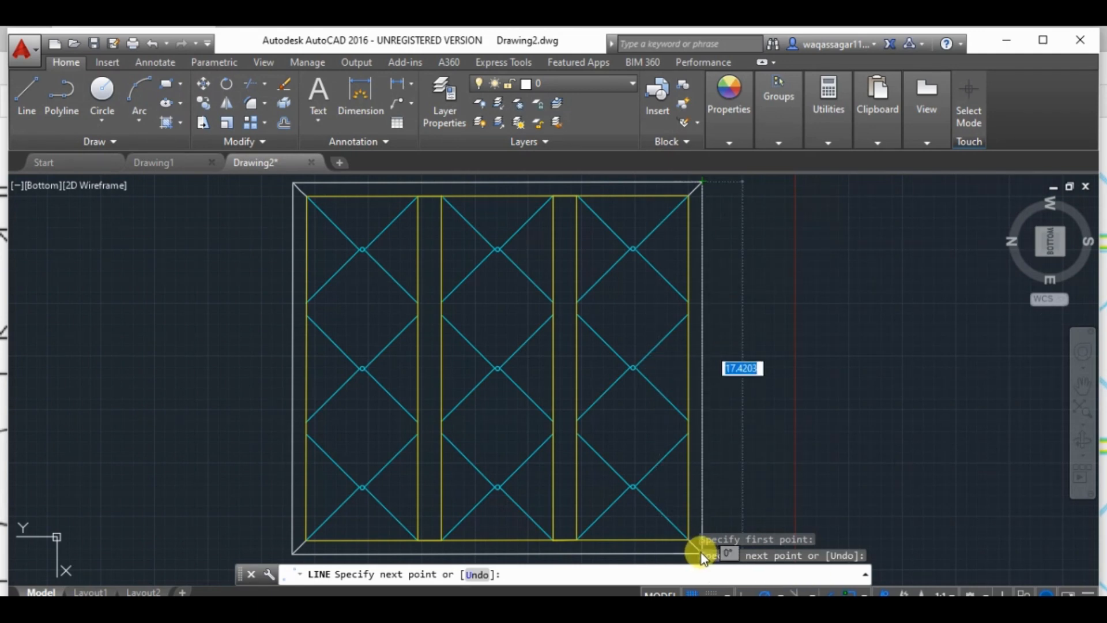
{"action": "left_click", "coordinate": [701, 555]}
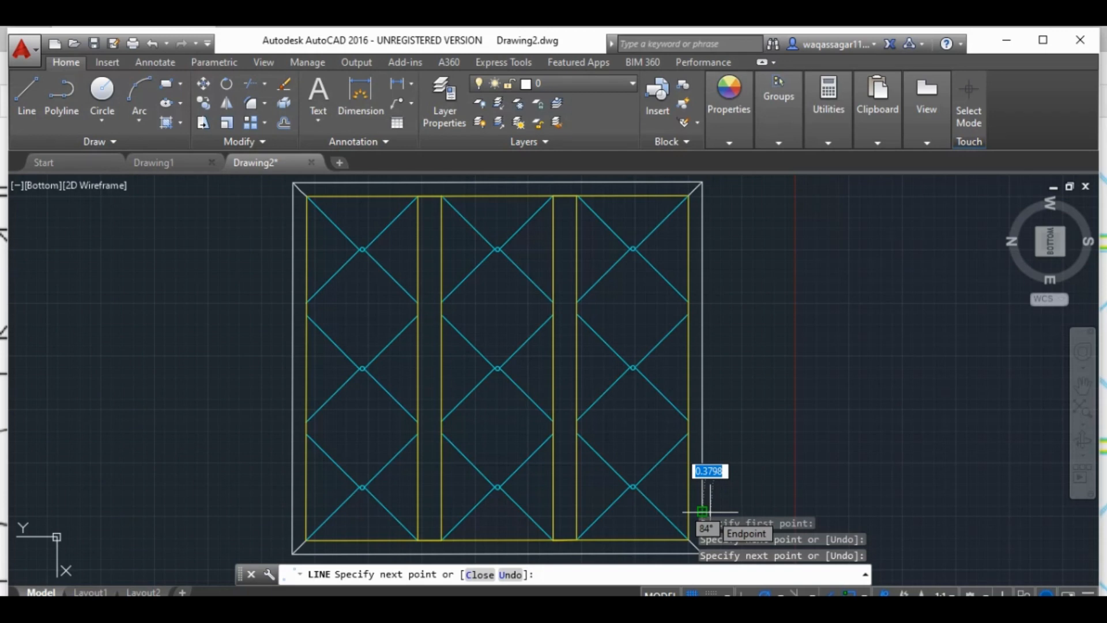
{"action": "key", "text": "Escape"}
Step: Close the gap in the outer frame's right side with a short line to the lower-right diagonal's outer end
{"action": "left_click", "coordinate": [1082, 382]}
{"action": "left_click_drag", "start_coordinate": [776, 455], "coordinate": [768, 398]}
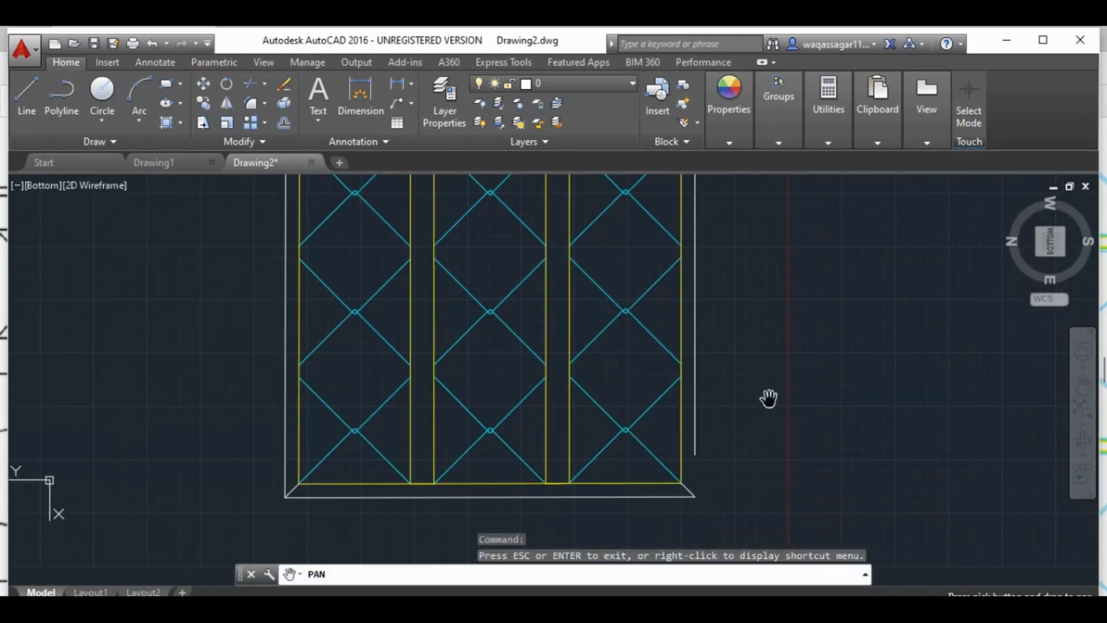
{"action": "left_click", "coordinate": [25, 95]}
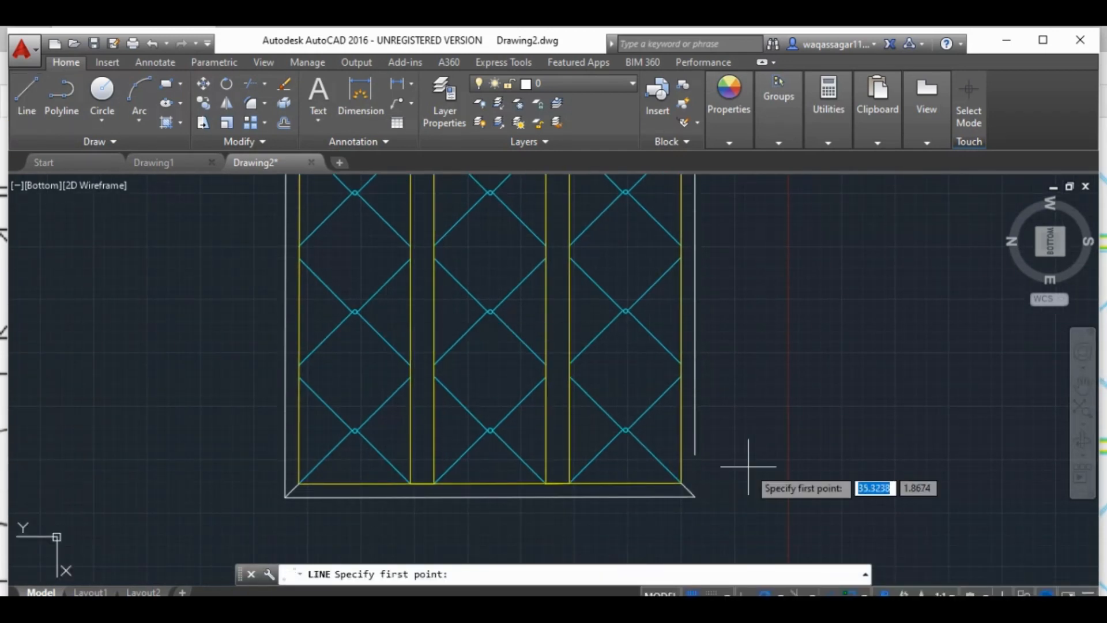
{"action": "left_click", "coordinate": [695, 454]}
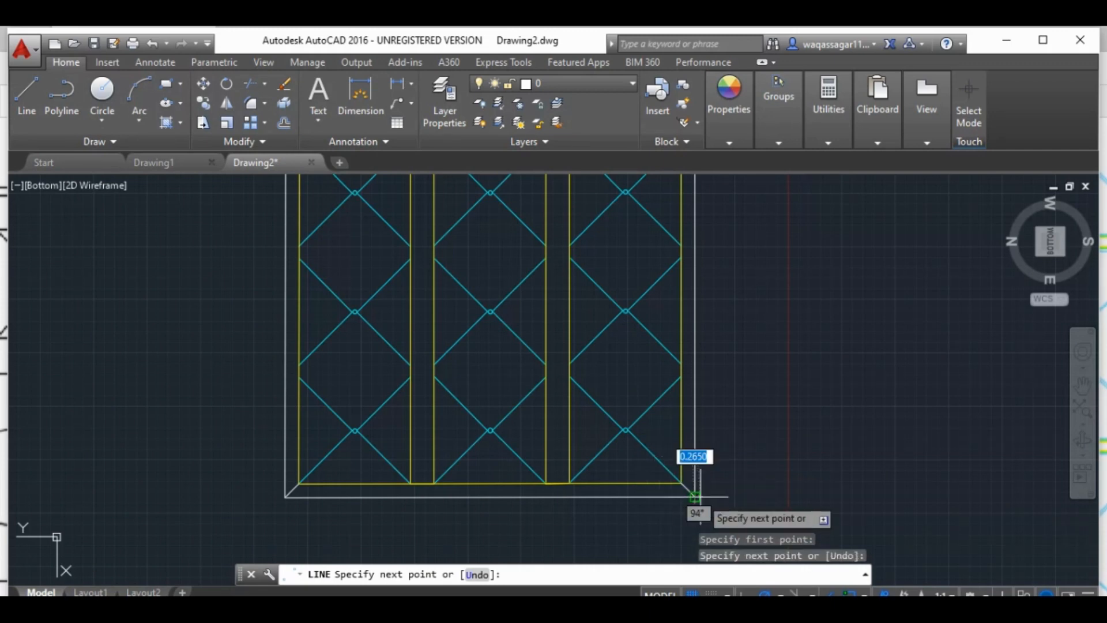
{"action": "key", "text": "Escape"}
Step: Recolour the outer frame's left, bottom and right lines and both lower corner diagonals yellow
{"action": "left_click_drag", "start_coordinate": [722, 454], "coordinate": [680, 500]}
{"action": "left_click", "coordinate": [226, 422]}
{"action": "mouse_move", "coordinate": [226, 422]}
{"action": "left_mouse_down"}
{"action": "mouse_move", "coordinate": [279, 452]}
{"action": "mouse_move", "coordinate": [300, 493]}
{"action": "mouse_move", "coordinate": [257, 468]}
{"action": "left_mouse_up"}
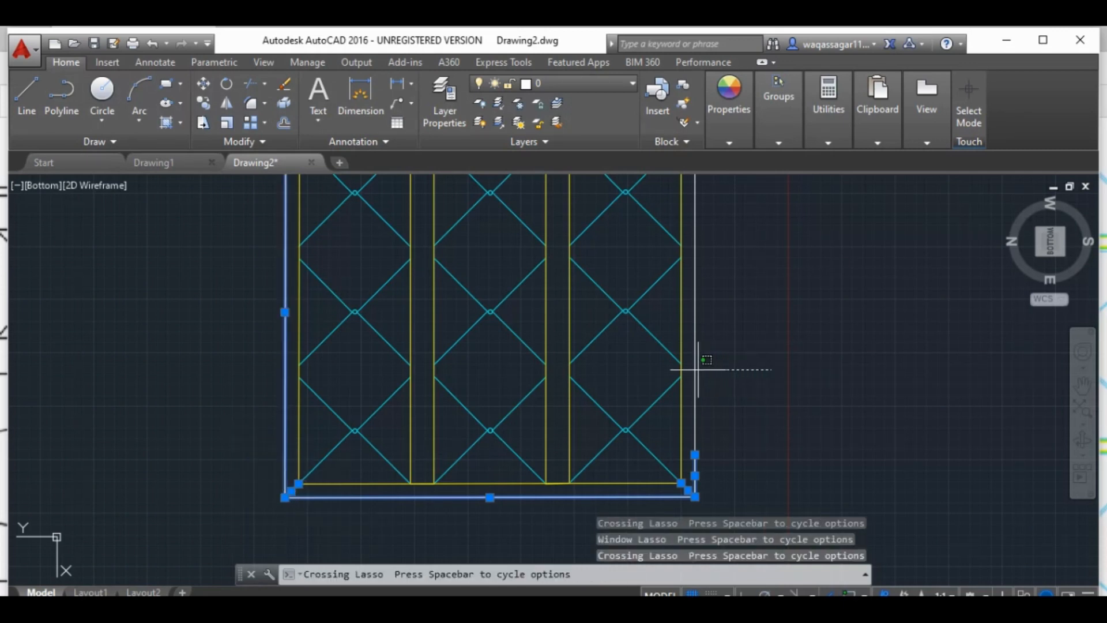
{"action": "left_click_drag", "start_coordinate": [698, 369], "coordinate": [689, 369]}
{"action": "left_click", "coordinate": [717, 122]}
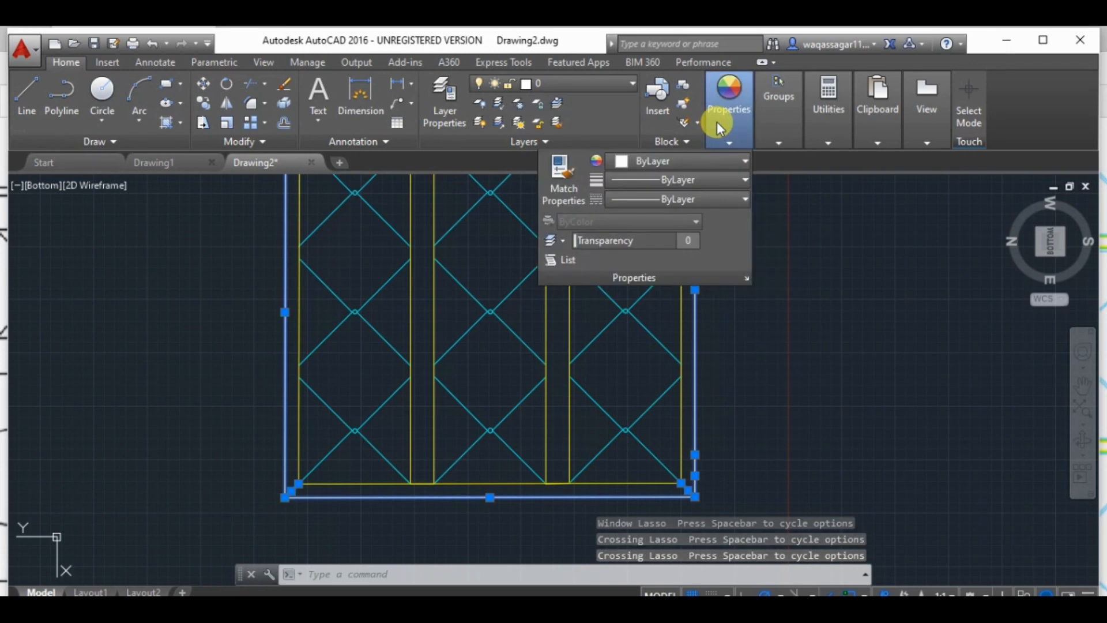
{"action": "left_click", "coordinate": [675, 168]}
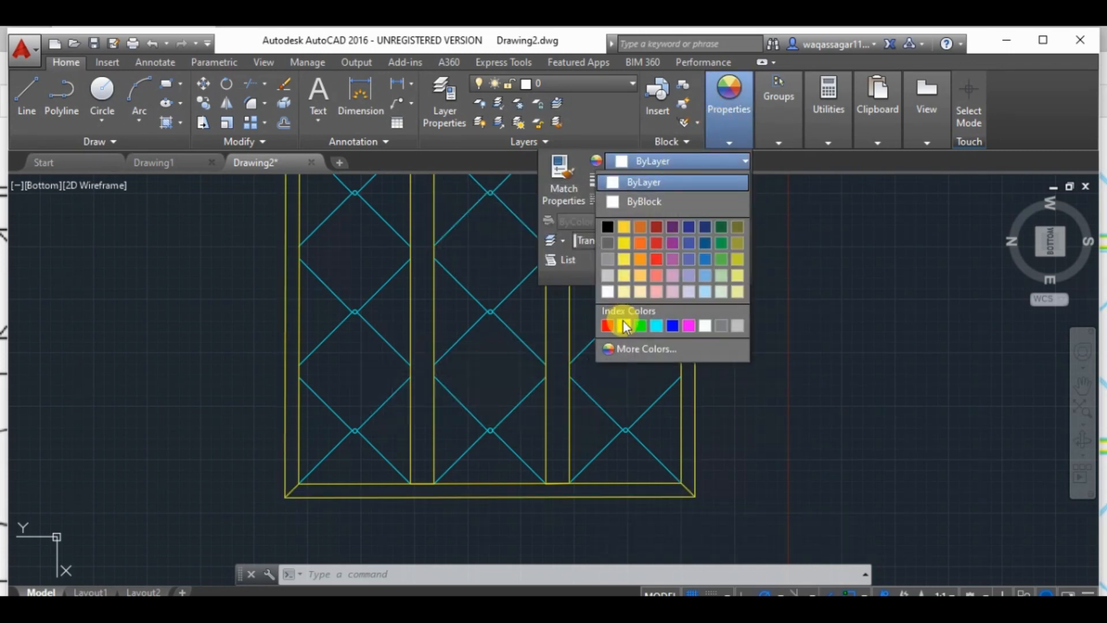
{"action": "left_click", "coordinate": [623, 325]}
Step: Recolour the outer frame's top line and both upper corner diagonals yellow
{"action": "left_click", "coordinate": [1084, 390]}
{"action": "left_click_drag", "start_coordinate": [828, 343], "coordinate": [828, 452]}
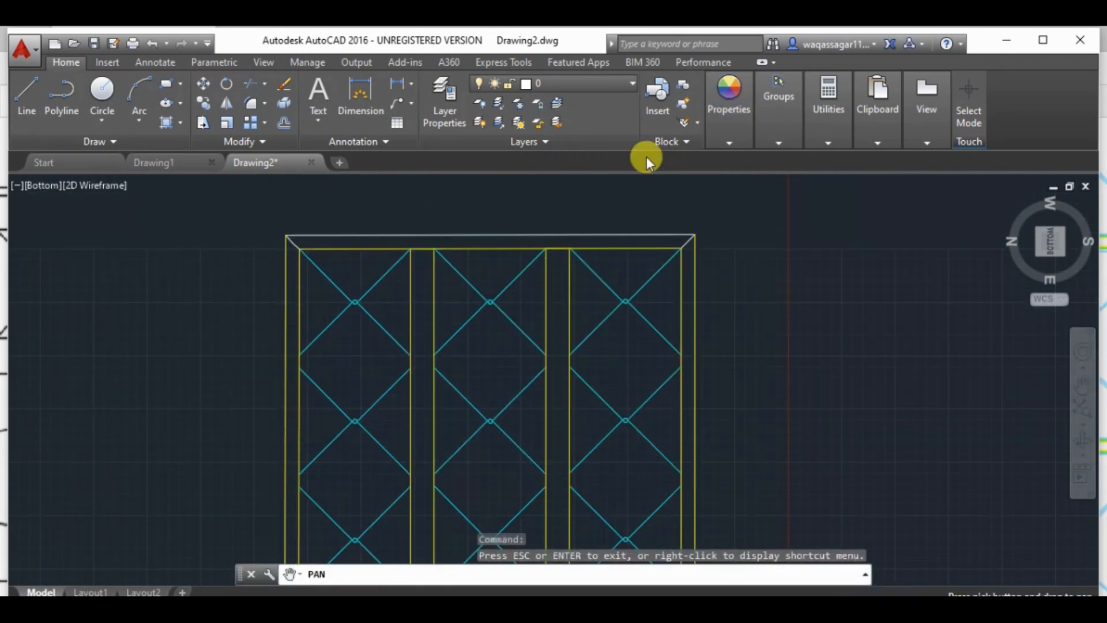
{"action": "key", "text": "Escape"}
{"action": "mouse_move", "coordinate": [416, 207]}
{"action": "left_mouse_down"}
{"action": "mouse_move", "coordinate": [378, 235]}
{"action": "mouse_move", "coordinate": [331, 243]}
{"action": "mouse_move", "coordinate": [292, 235]}
{"action": "left_mouse_up"}
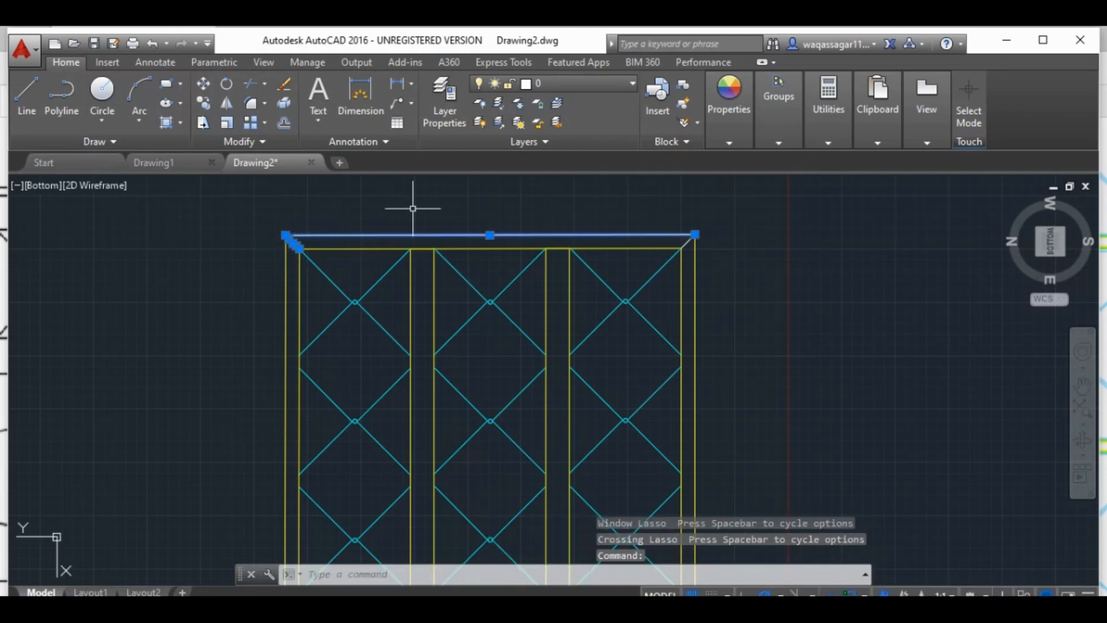
{"action": "left_click_drag", "start_coordinate": [723, 234], "coordinate": [689, 241]}
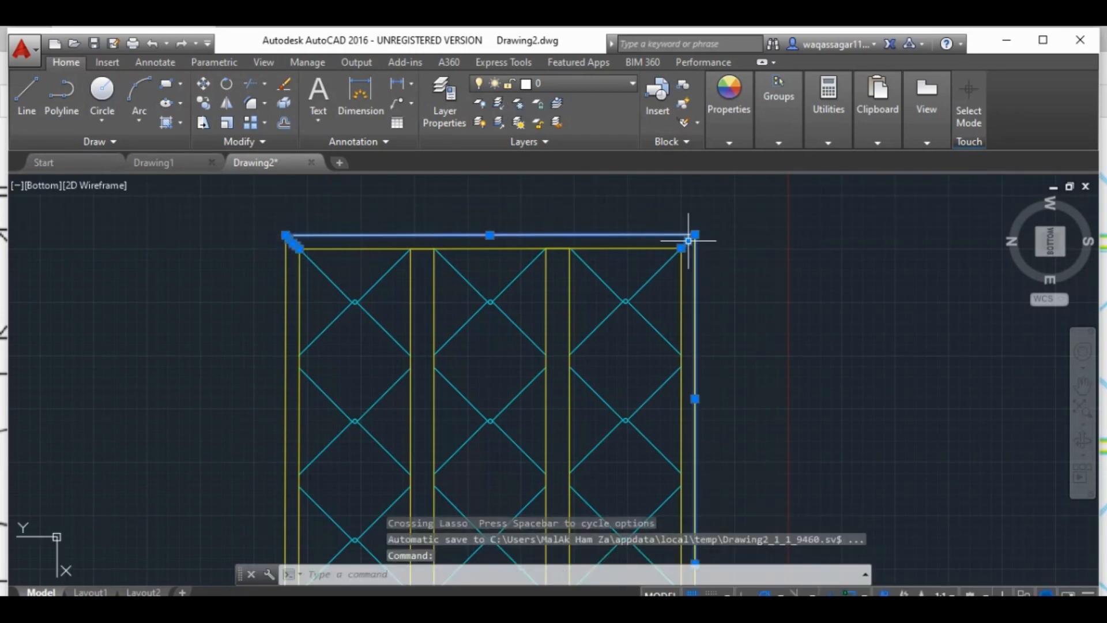
{"action": "left_click", "coordinate": [731, 118]}
{"action": "left_click", "coordinate": [721, 163]}
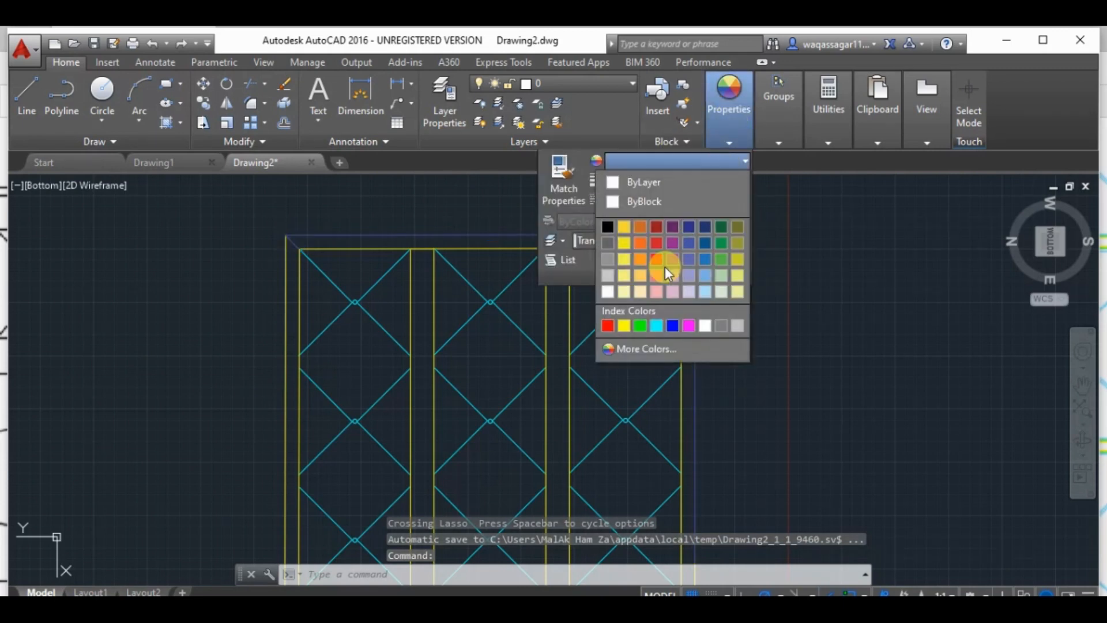
{"action": "left_click", "coordinate": [619, 326]}
{"action": "key", "text": "Escape"}
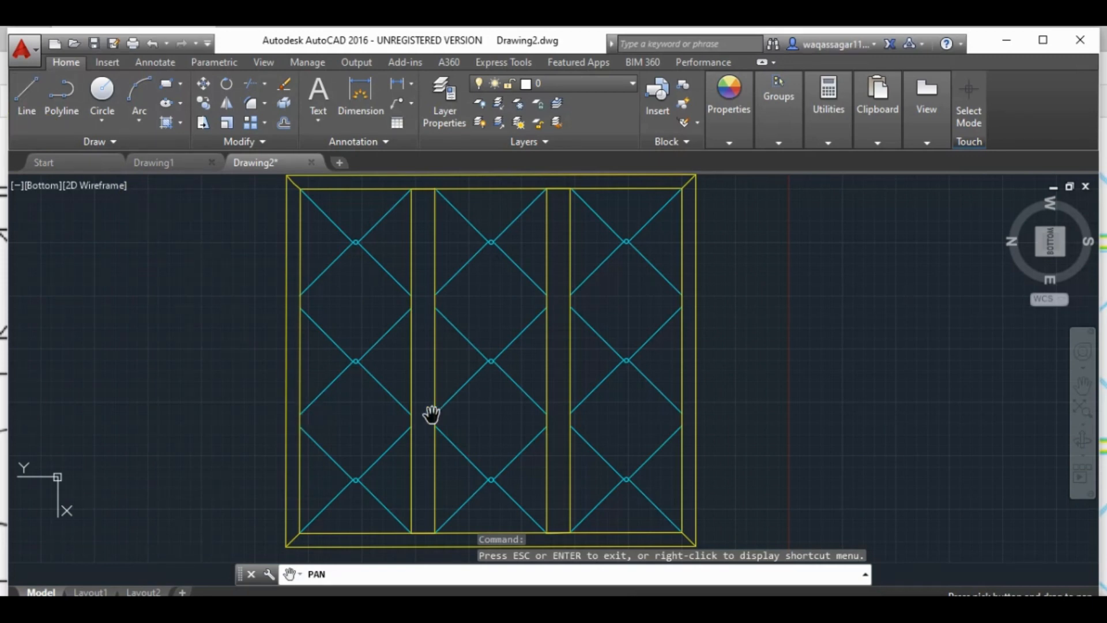
Step: Draw the left column's two horizontal crossbars between the cyan crosses as one continuous line, working from the lower bar to the upper one
{"action": "left_click", "coordinate": [22, 98]}
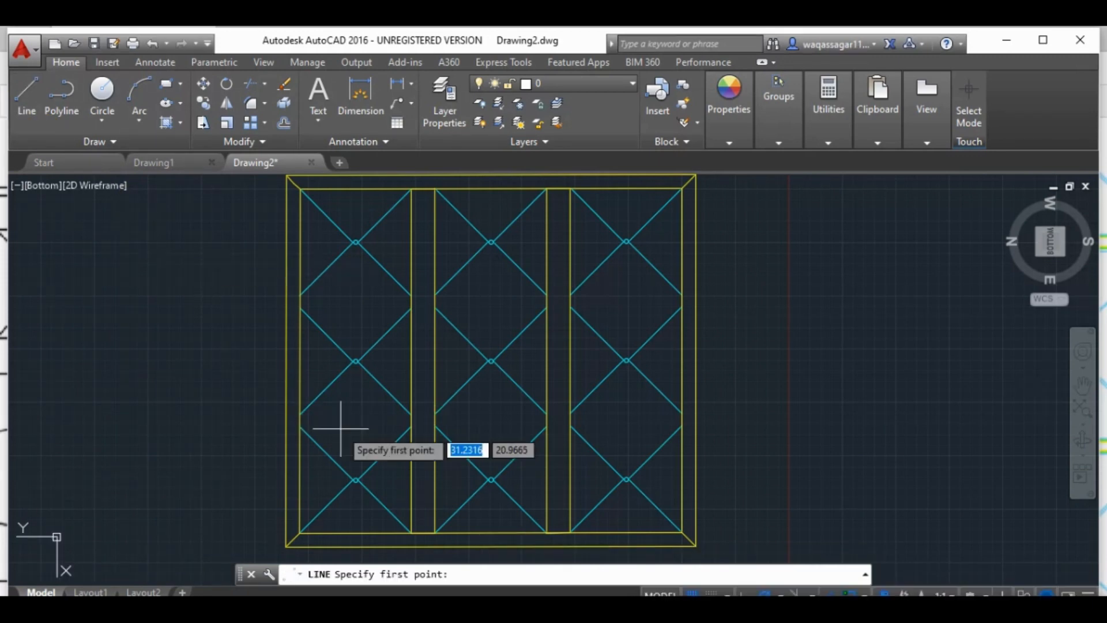
{"action": "left_click", "coordinate": [299, 414]}
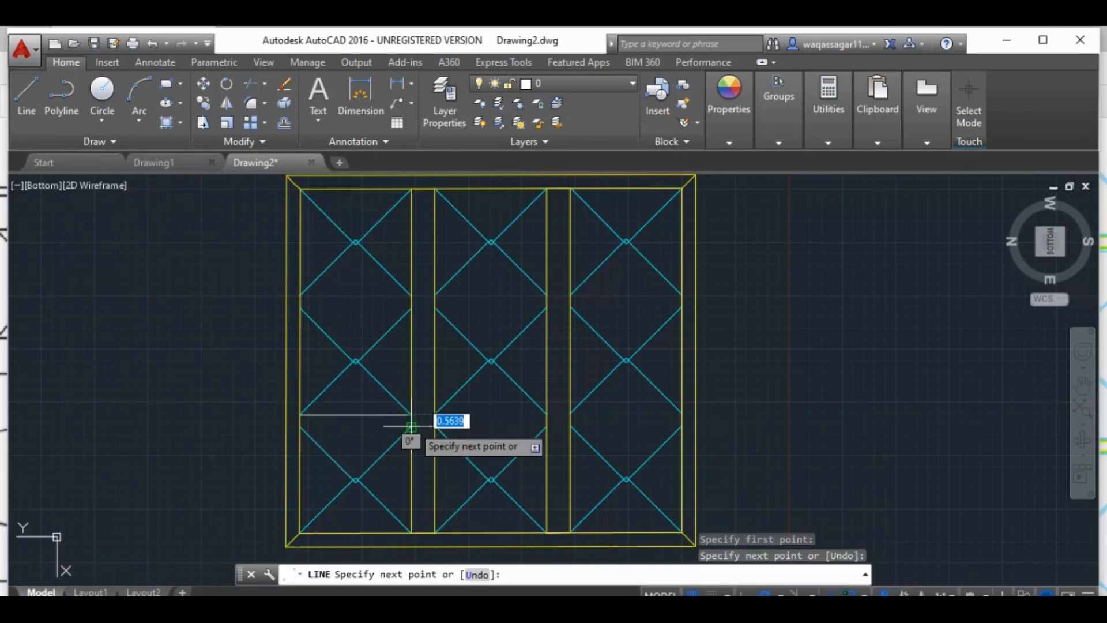
{"action": "left_click", "coordinate": [411, 426]}
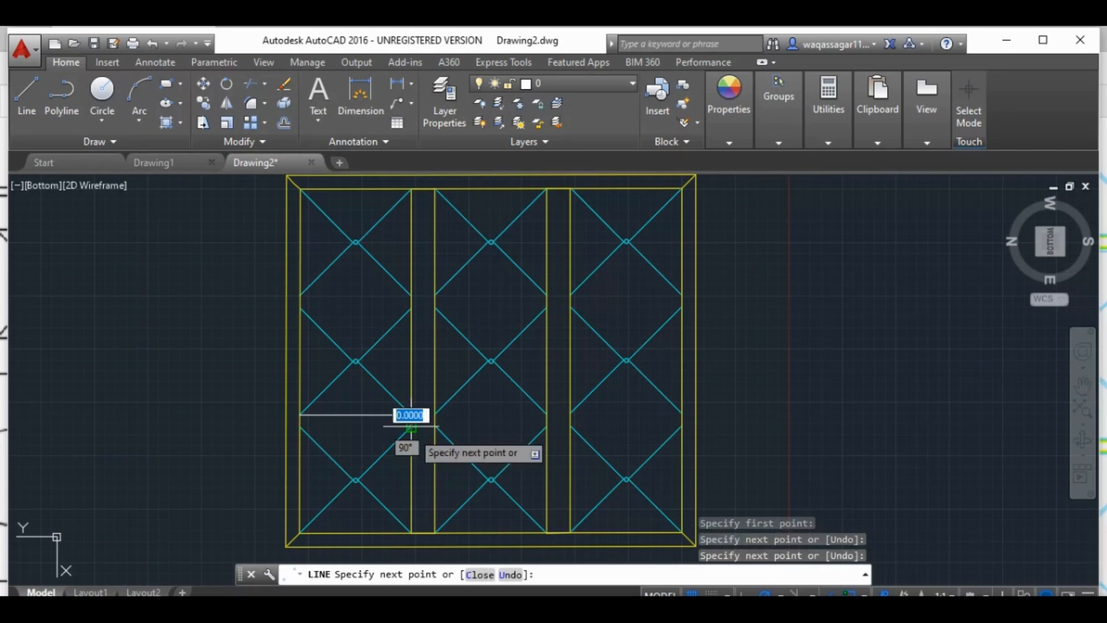
{"action": "left_click", "coordinate": [299, 427]}
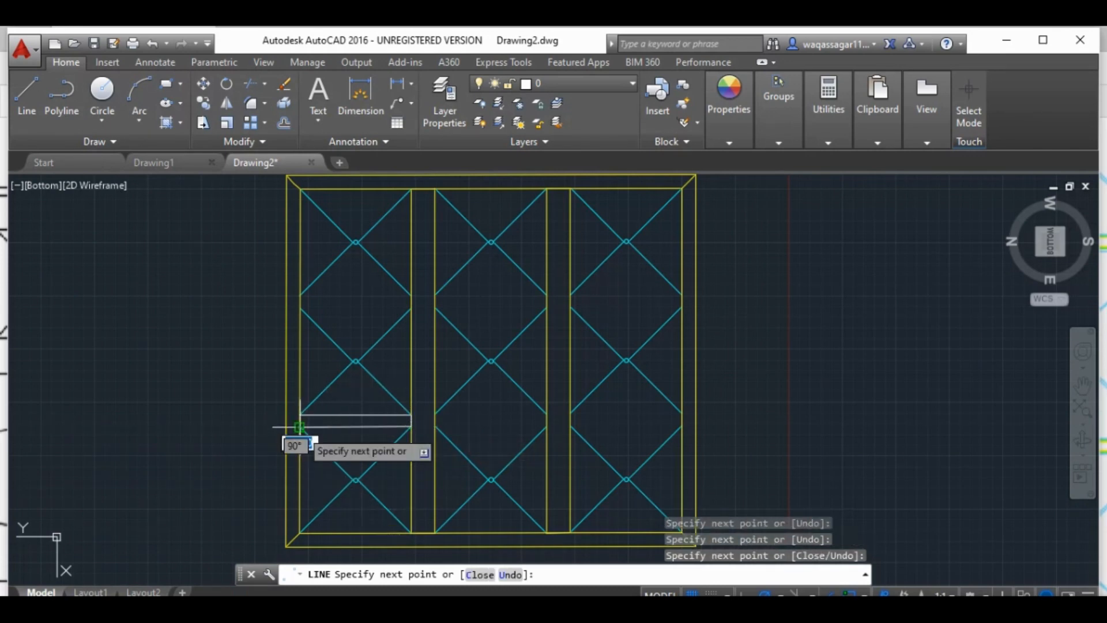
{"action": "left_click", "coordinate": [299, 308]}
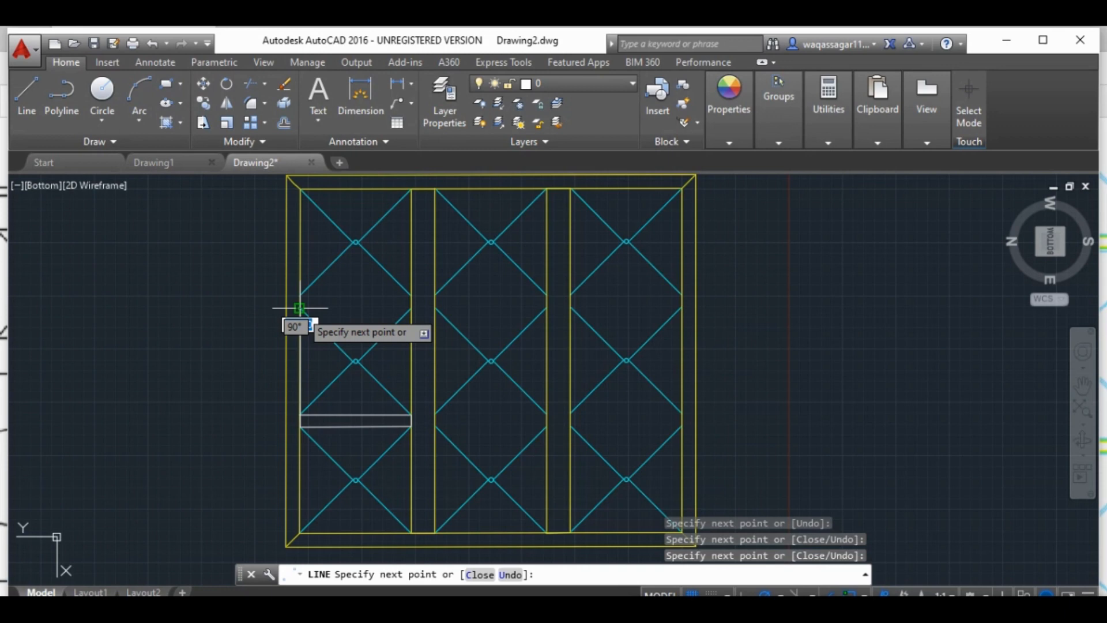
{"action": "left_click", "coordinate": [411, 308]}
{"action": "left_click", "coordinate": [411, 296]}
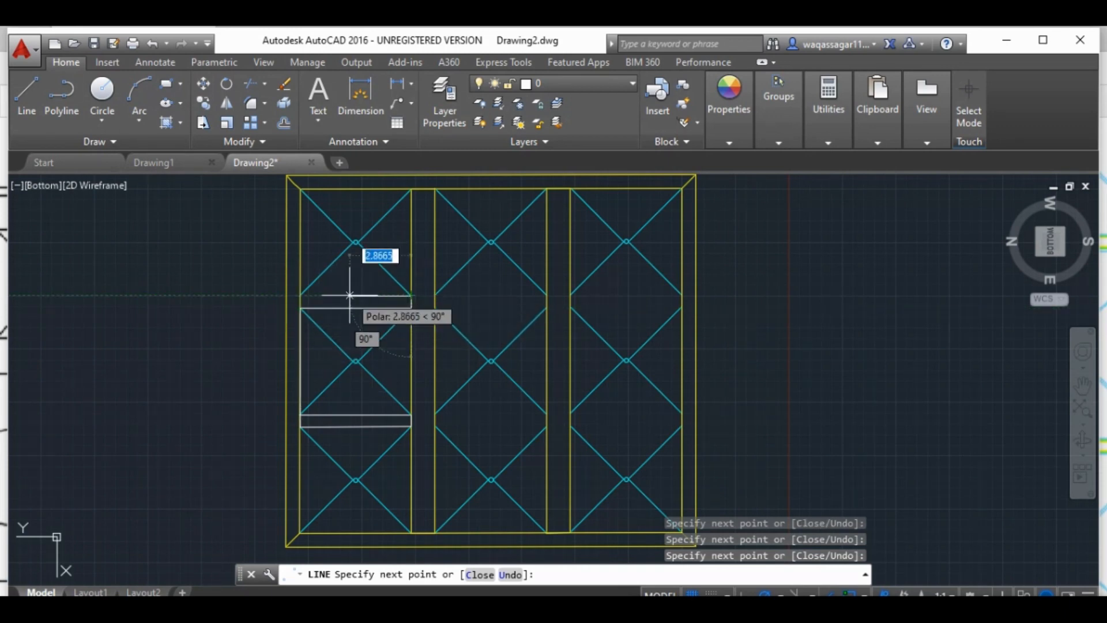
{"action": "left_click", "coordinate": [299, 296]}
{"action": "key", "text": "Escape"}
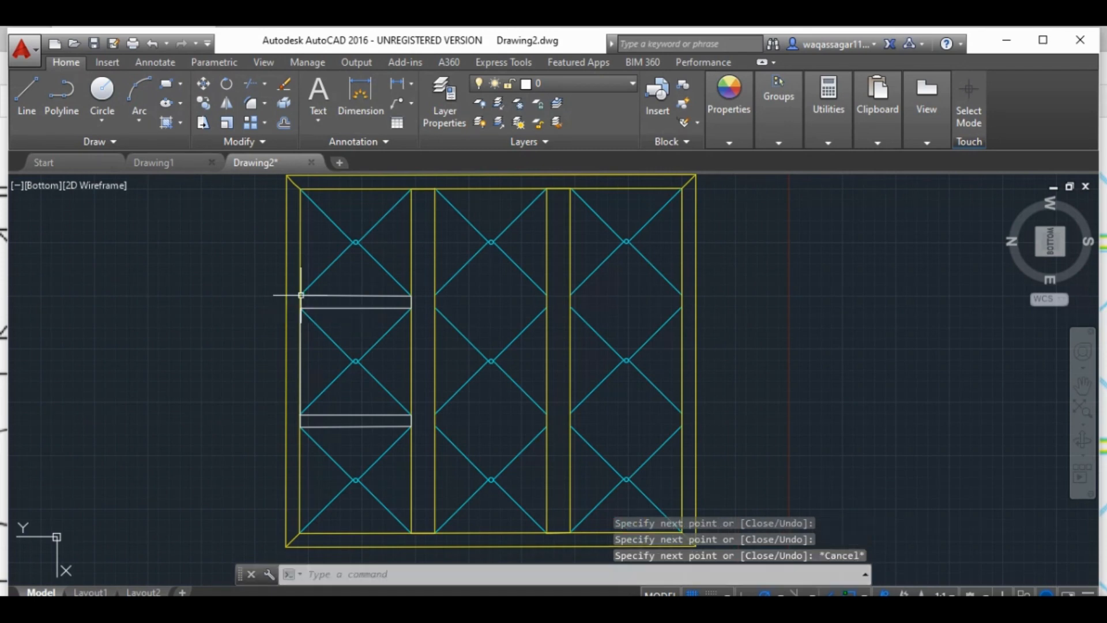
Step: Draw the middle column's two horizontal crossbars between the cyan crosses as one continuous line, working from the upper bar to the lower one
{"action": "left_click", "coordinate": [32, 99]}
{"action": "left_click", "coordinate": [445, 311]}
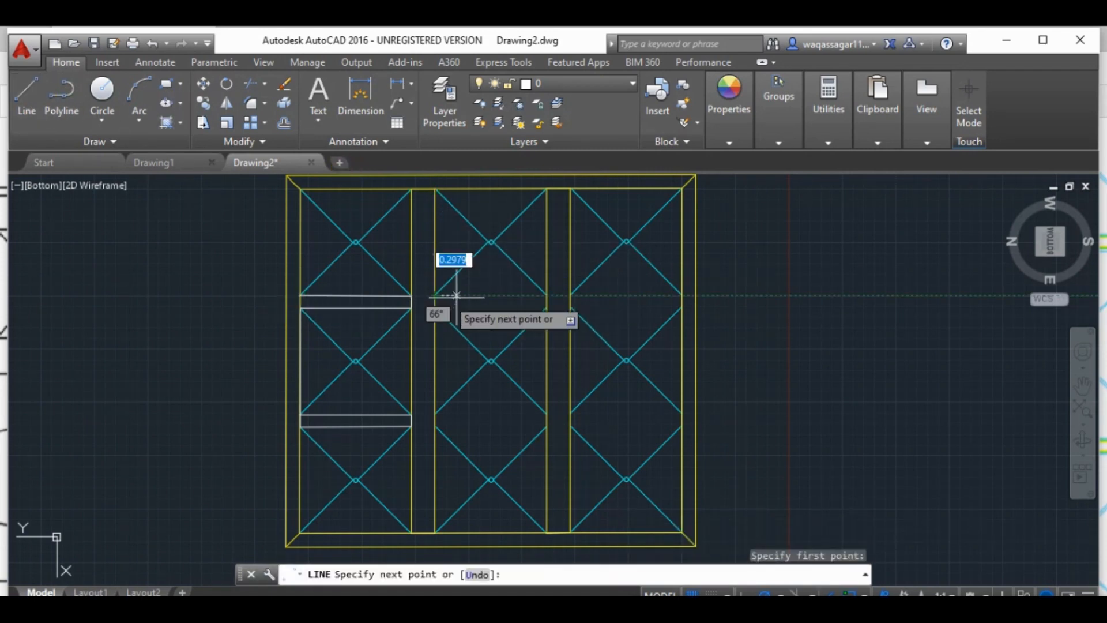
{"action": "left_click", "coordinate": [546, 294]}
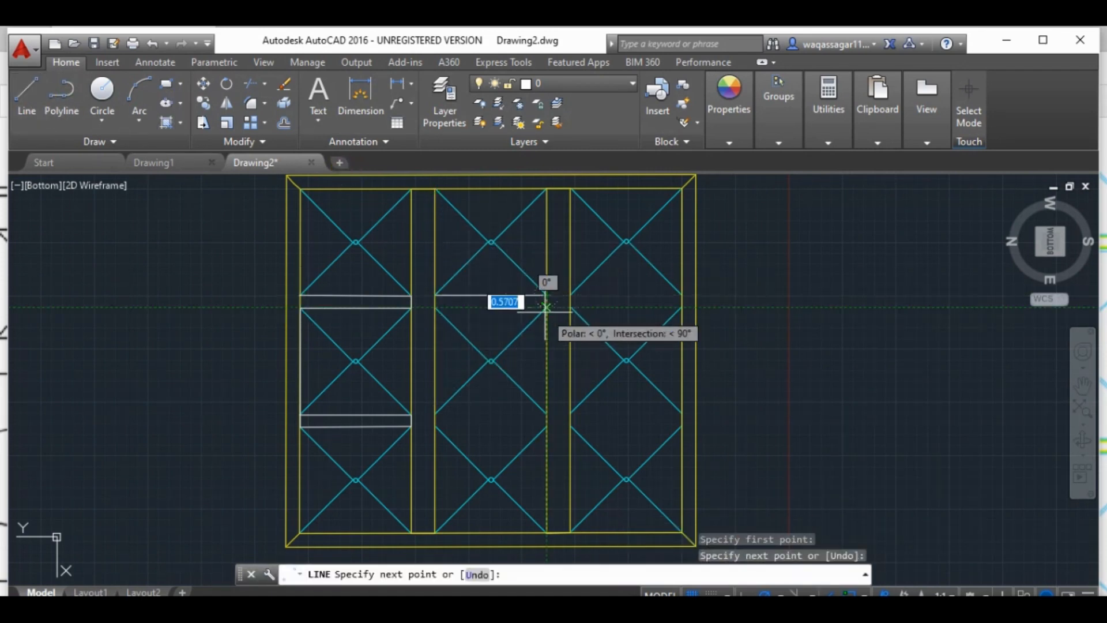
{"action": "left_click", "coordinate": [546, 307]}
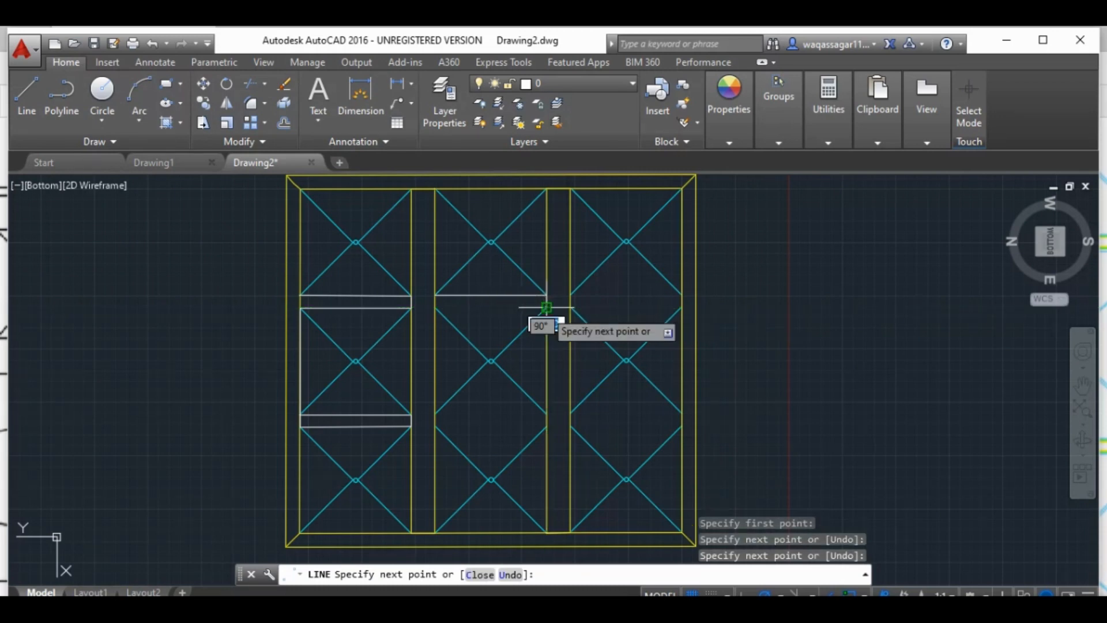
{"action": "left_click", "coordinate": [435, 307]}
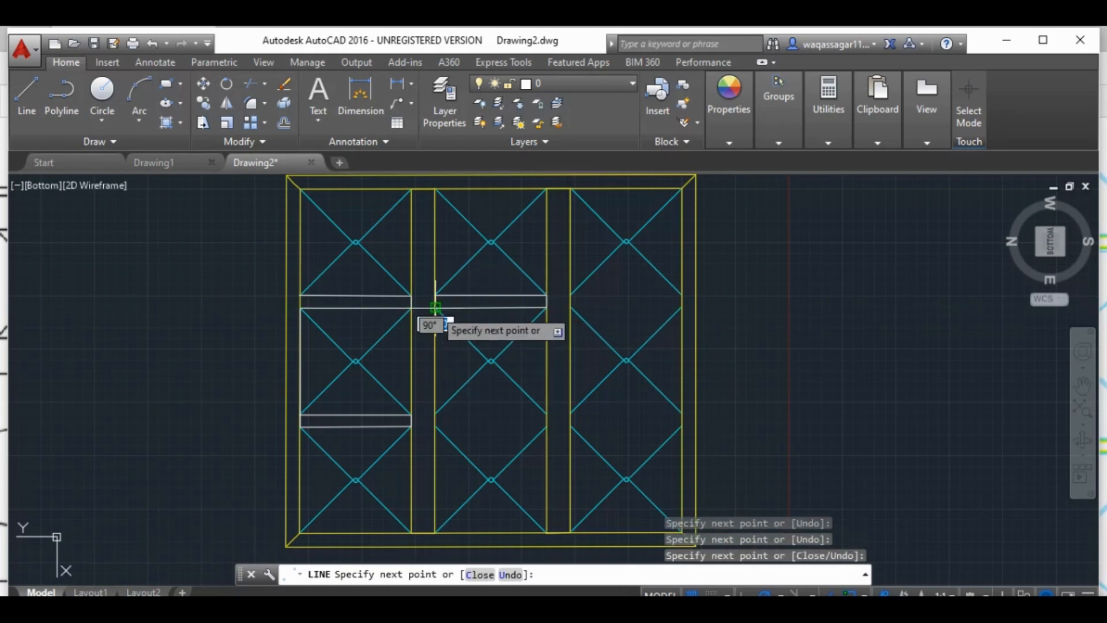
{"action": "left_click", "coordinate": [435, 414]}
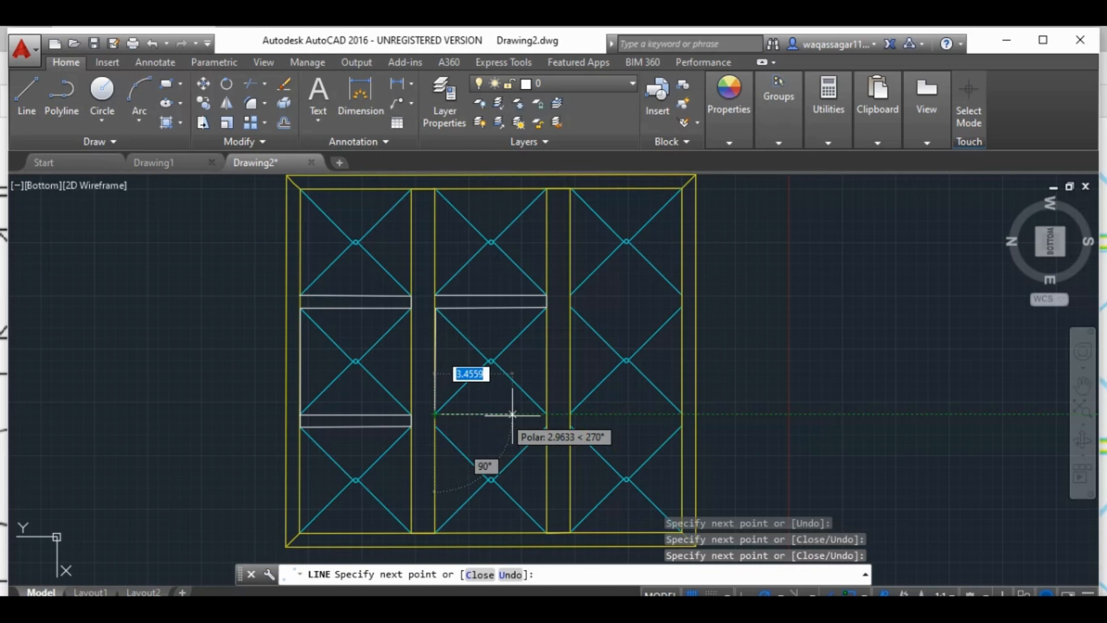
{"action": "left_click", "coordinate": [546, 414]}
{"action": "left_click", "coordinate": [546, 426]}
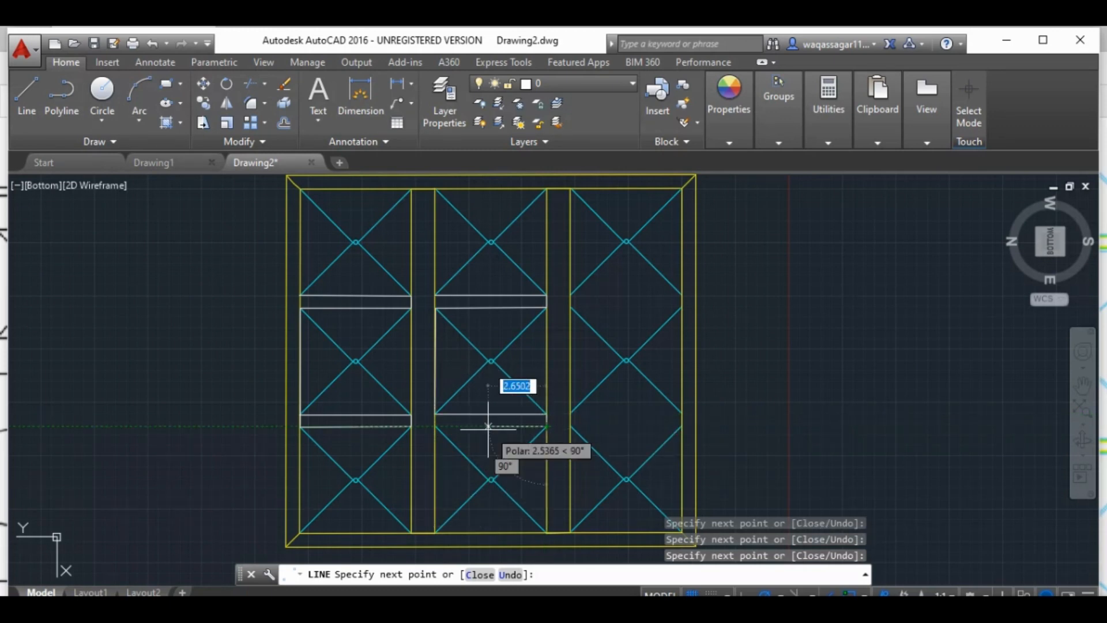
{"action": "left_click", "coordinate": [435, 426]}
{"action": "key", "text": "Escape"}
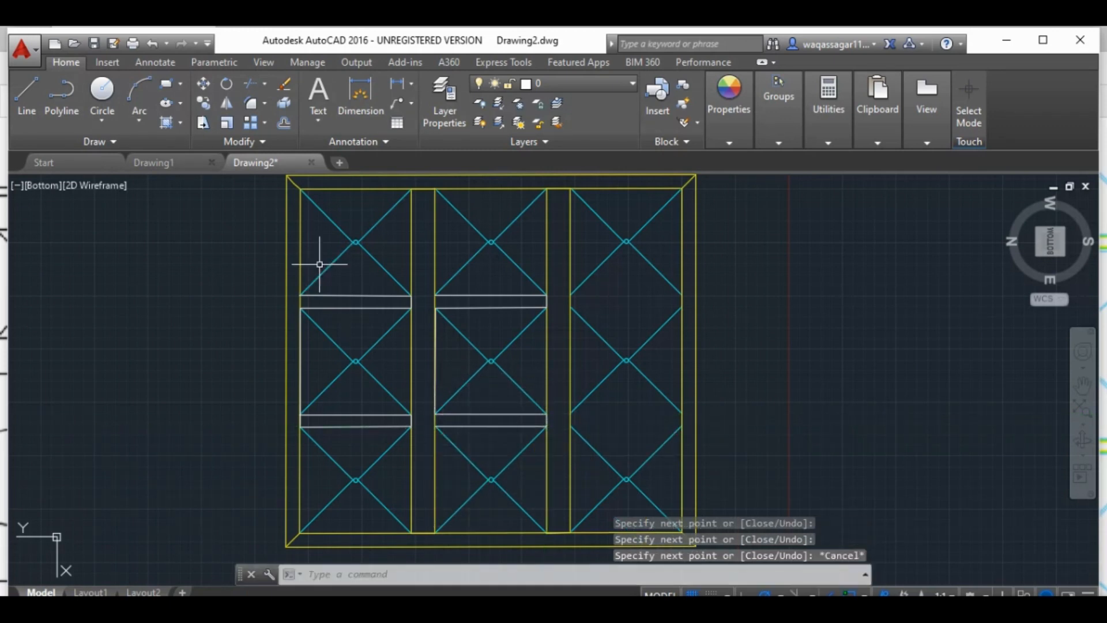
Step: Draw the right column's upper and lower horizontal crossbars between the cyan crosses as one continuous line
{"action": "left_click", "coordinate": [40, 106]}
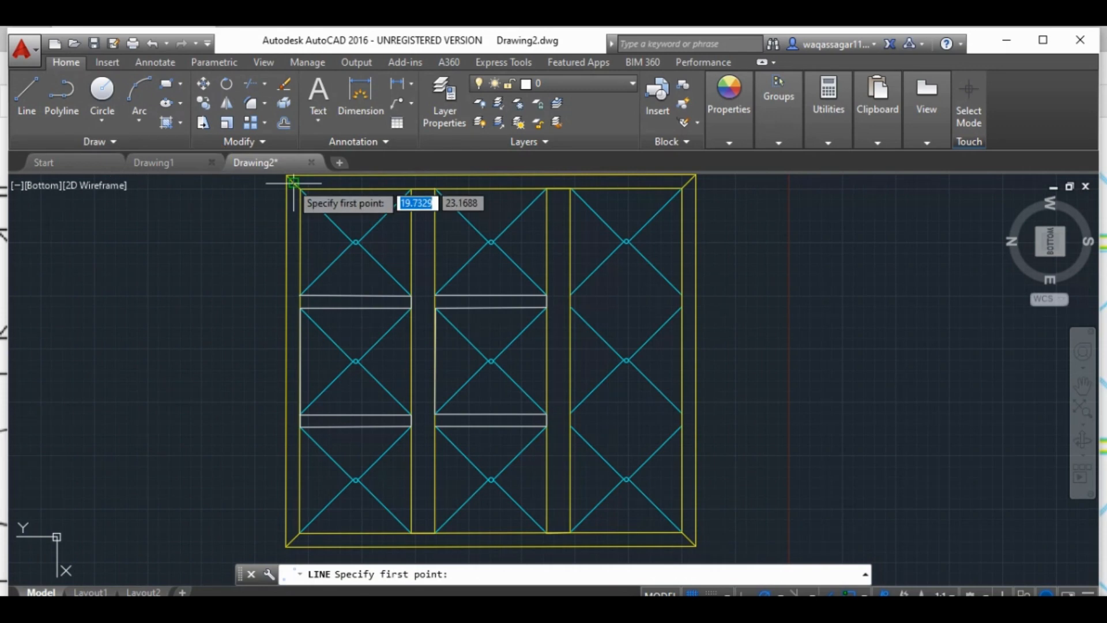
{"action": "left_click", "coordinate": [570, 295]}
{"action": "left_click", "coordinate": [682, 306]}
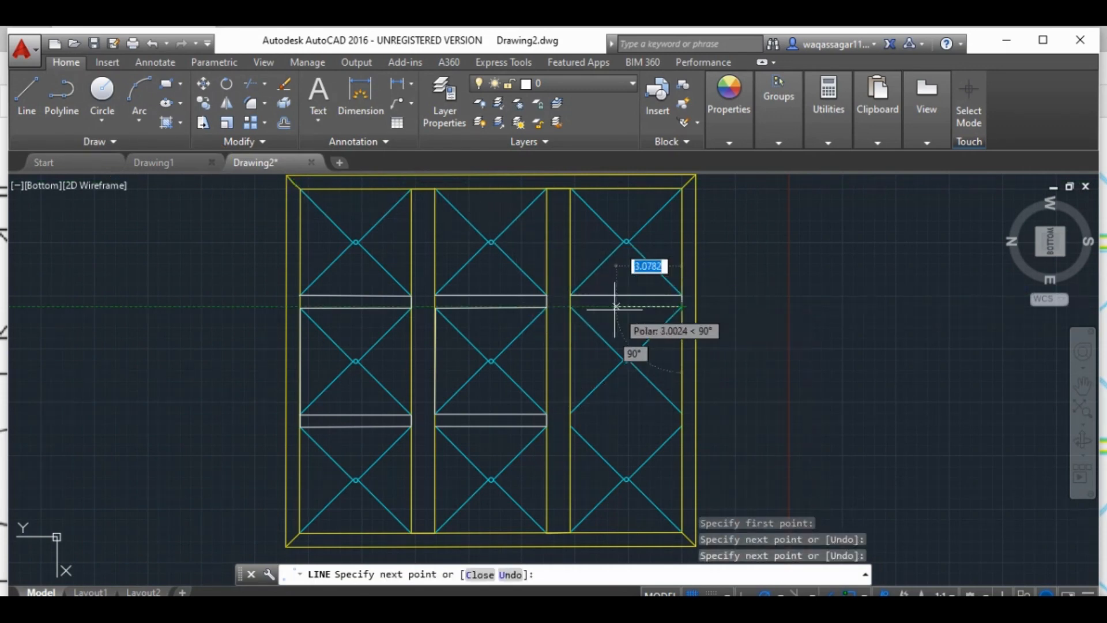
{"action": "left_click", "coordinate": [570, 307]}
{"action": "left_click", "coordinate": [571, 412]}
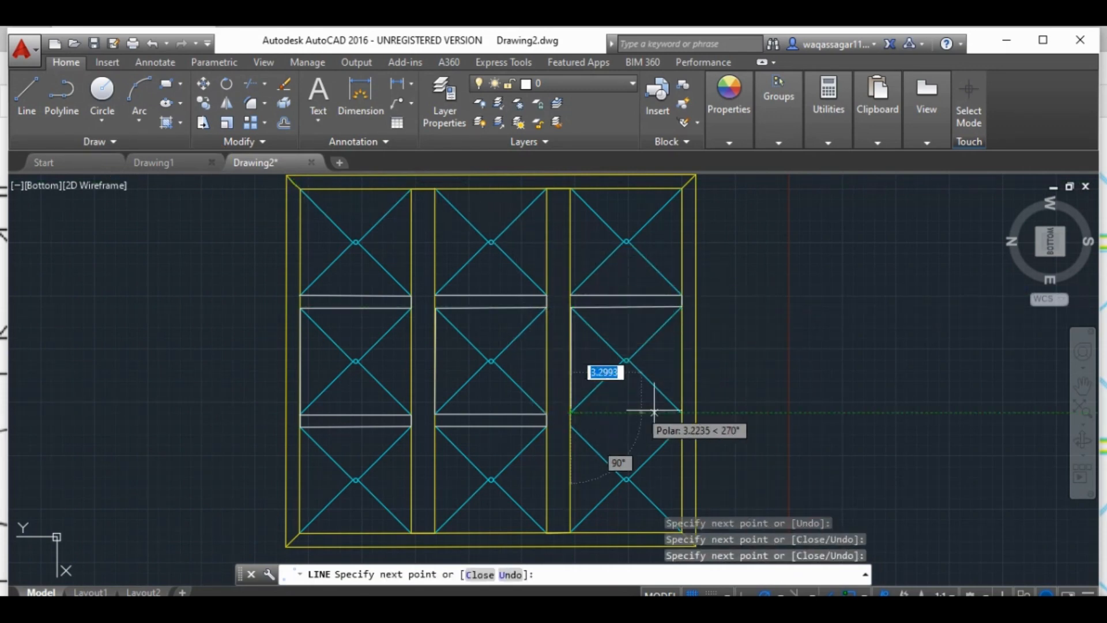
{"action": "left_click", "coordinate": [682, 413]}
{"action": "left_click", "coordinate": [682, 425]}
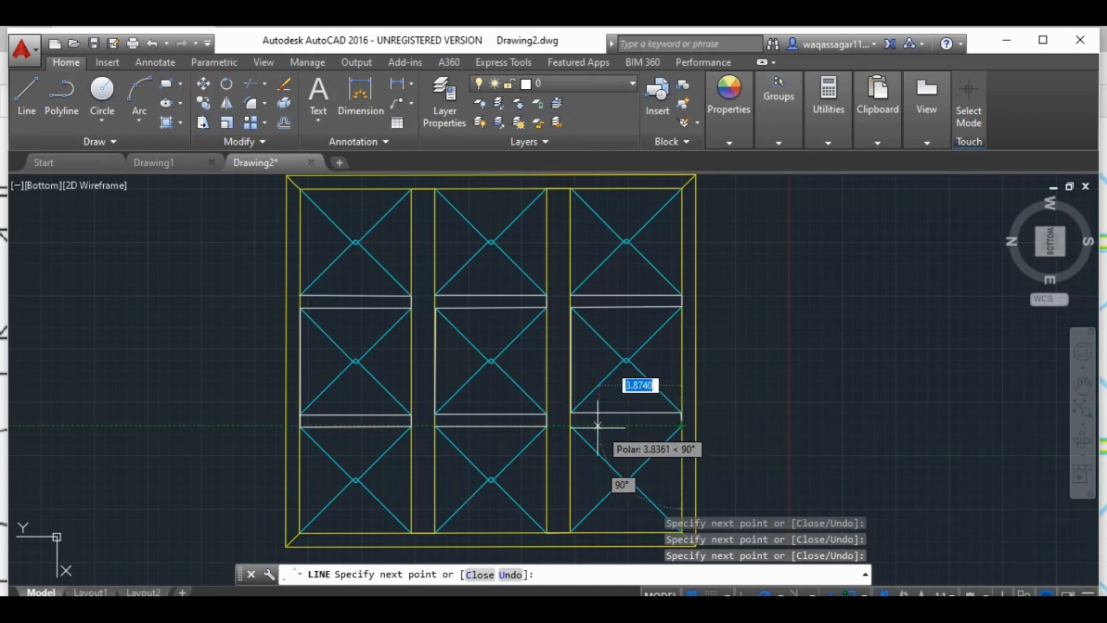
{"action": "left_click", "coordinate": [571, 426]}
{"action": "key", "text": "Escape"}
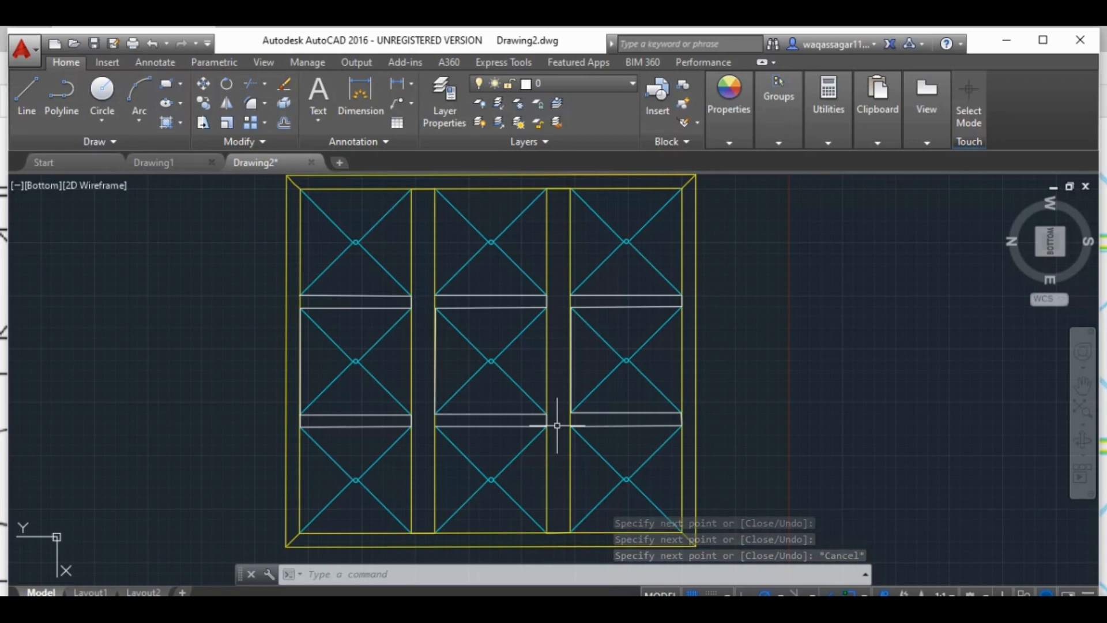
Step: Recolour the horizontal crossbar lines in all three columns yellow
{"action": "left_click", "coordinate": [372, 326]}
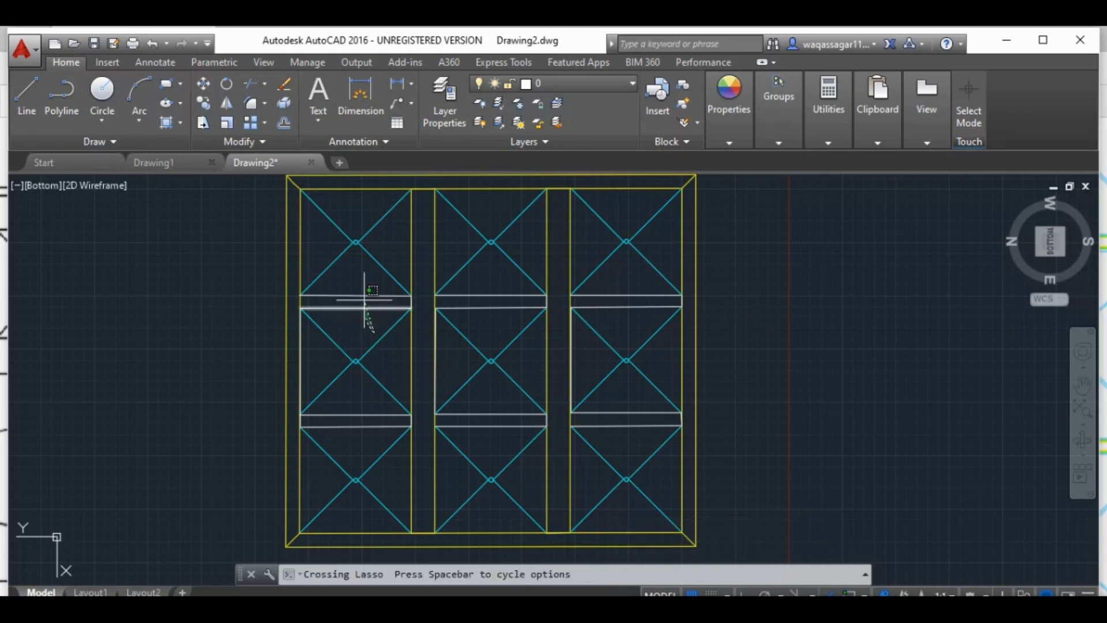
{"action": "left_click_drag", "start_coordinate": [364, 300], "coordinate": [372, 323]}
{"action": "left_click_drag", "start_coordinate": [497, 297], "coordinate": [496, 296]}
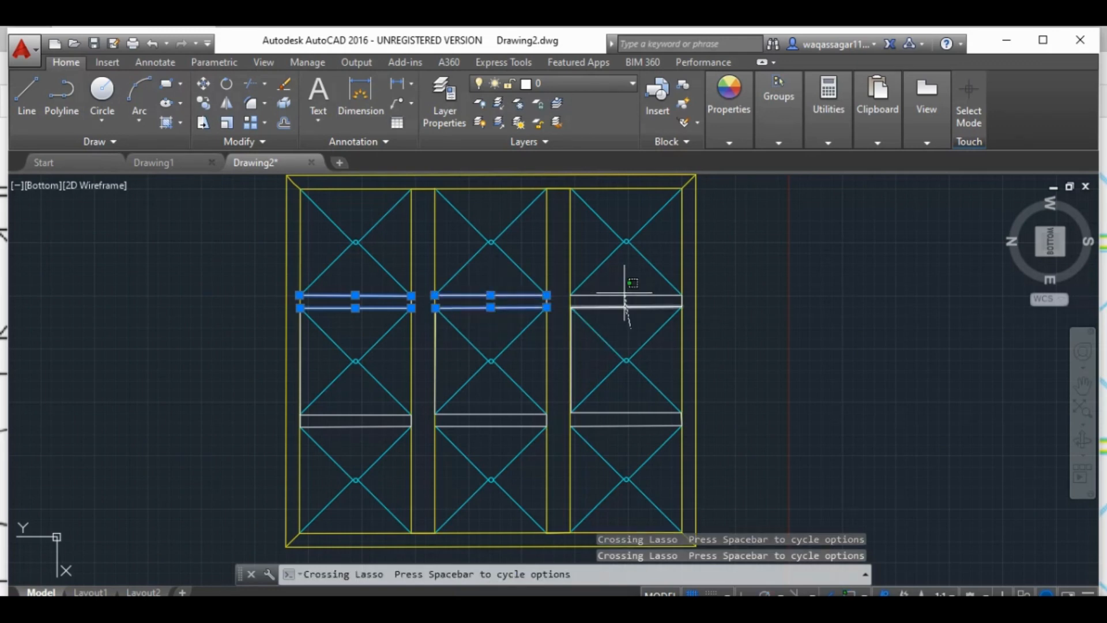
{"action": "left_click_drag", "start_coordinate": [624, 293], "coordinate": [624, 288]}
{"action": "left_click_drag", "start_coordinate": [624, 434], "coordinate": [624, 408]}
{"action": "mouse_move", "coordinate": [492, 437]}
{"action": "left_mouse_down"}
{"action": "mouse_move", "coordinate": [486, 417]}
{"action": "mouse_move", "coordinate": [489, 429]}
{"action": "left_mouse_up"}
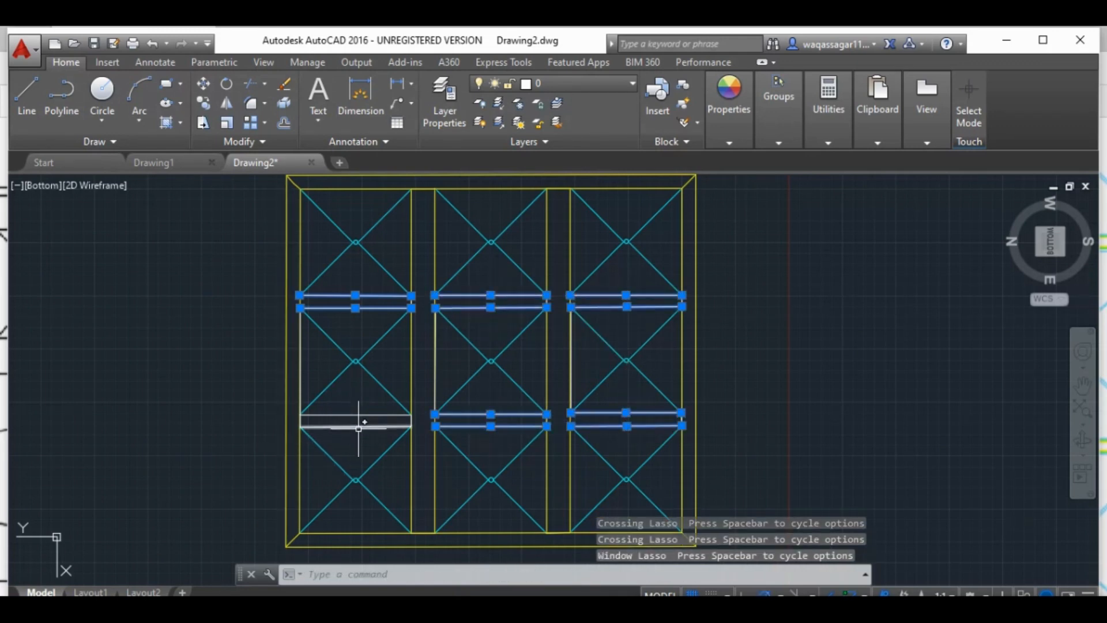
{"action": "mouse_move", "coordinate": [359, 427]}
{"action": "left_mouse_down"}
{"action": "mouse_move", "coordinate": [363, 390]}
{"action": "mouse_move", "coordinate": [349, 430]}
{"action": "left_mouse_up"}
{"action": "left_click", "coordinate": [729, 140]}
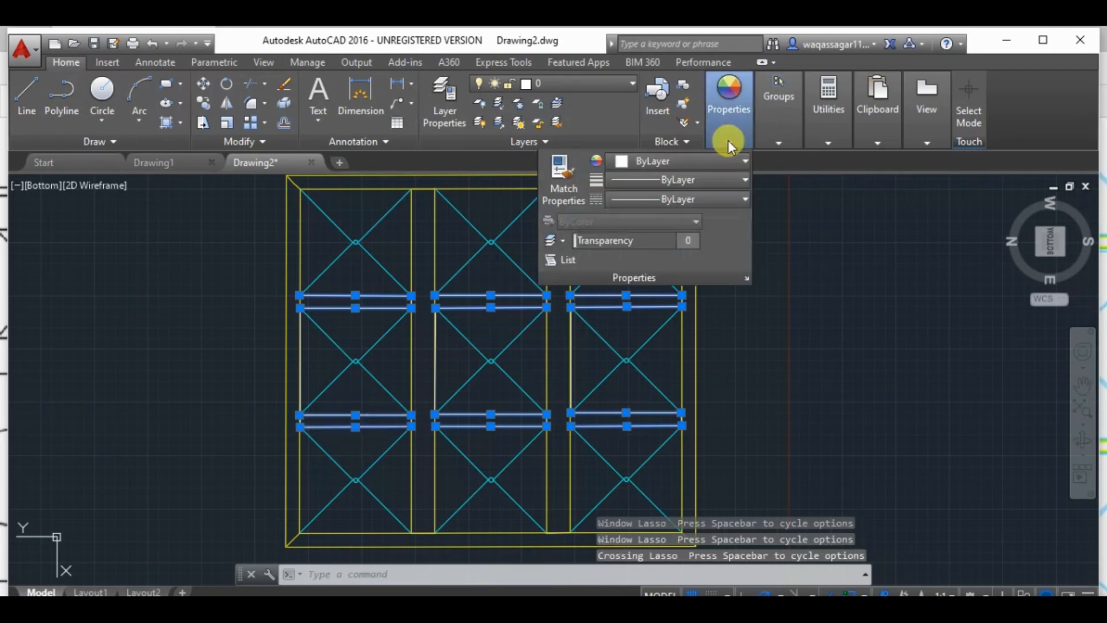
{"action": "left_click", "coordinate": [686, 164]}
{"action": "left_click", "coordinate": [625, 322]}
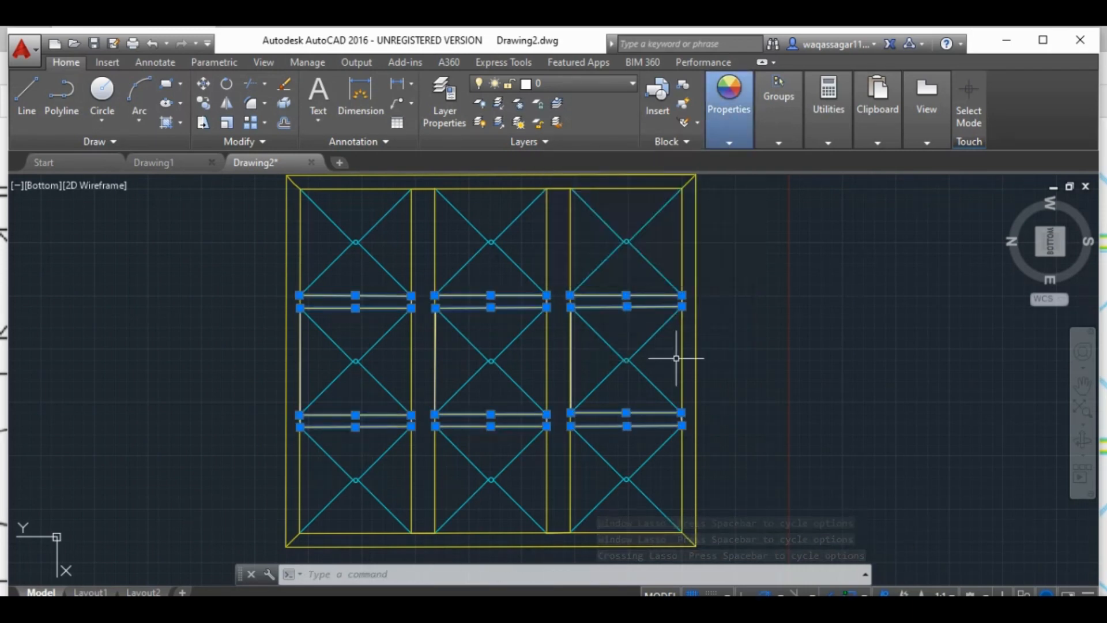
{"action": "key", "text": "Escape"}
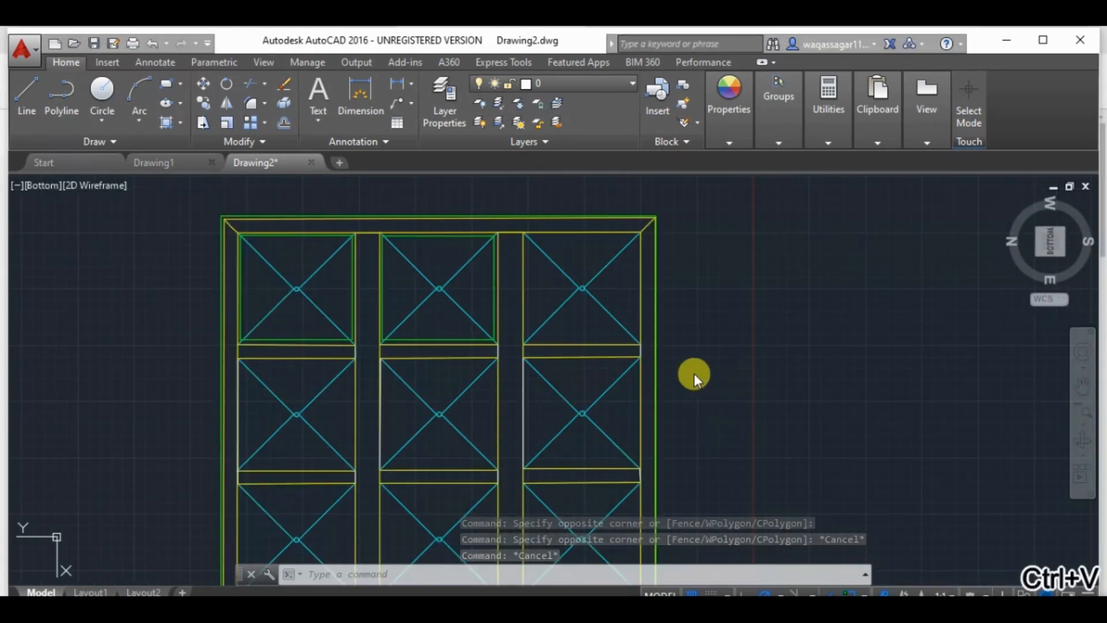
Step: Paste a copy of the green square and nudge it into the upper-right pane so it surrounds the cyan cross
{"action": "key", "text": "ctrl+v"}
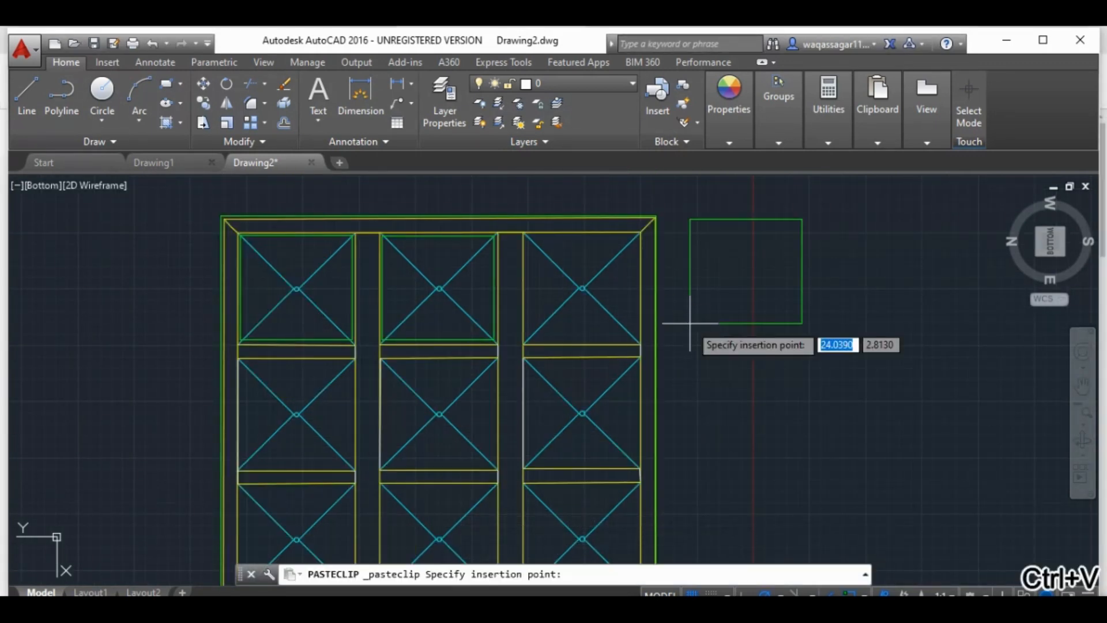
{"action": "left_click", "coordinate": [686, 349]}
{"action": "mouse_move", "coordinate": [702, 363]}
{"action": "left_mouse_down"}
{"action": "mouse_move", "coordinate": [687, 297]}
{"action": "mouse_move", "coordinate": [679, 314]}
{"action": "left_mouse_up"}
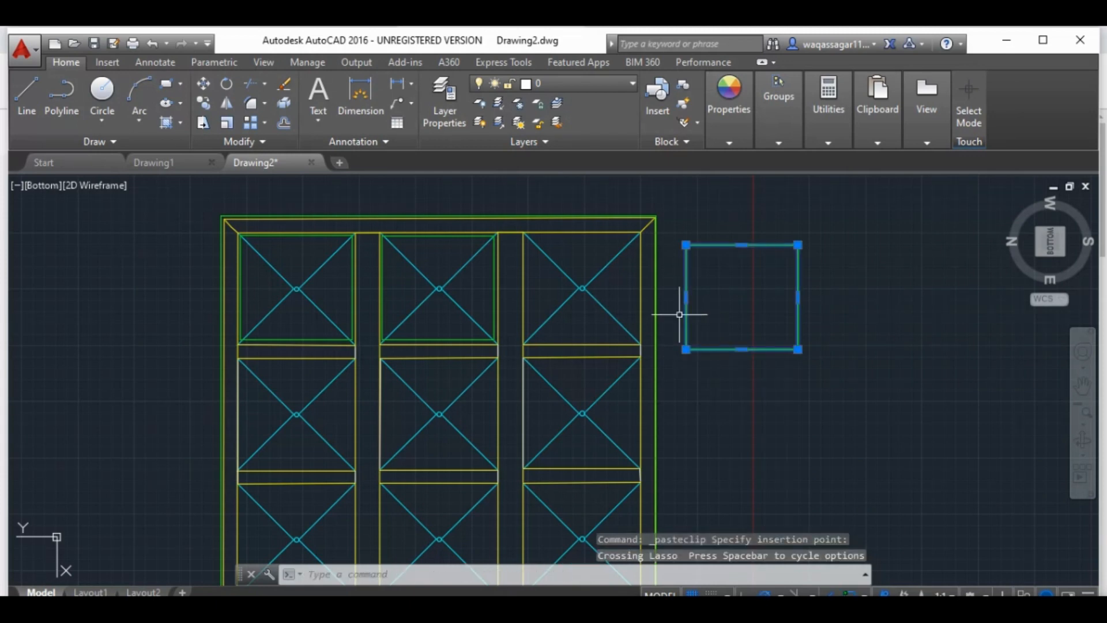
{"action": "key", "text": "ctrl+Left"}
{"action": "key", "text": "ctrl+Left"}
{"action": "key", "text": "ctrl+Left"}
{"action": "key", "text": "ctrl+Left"}
{"action": "key", "text": "ctrl+Left"}
{"action": "key", "text": "ctrl+Left"}
{"action": "key", "text": "ctrl+Up"}
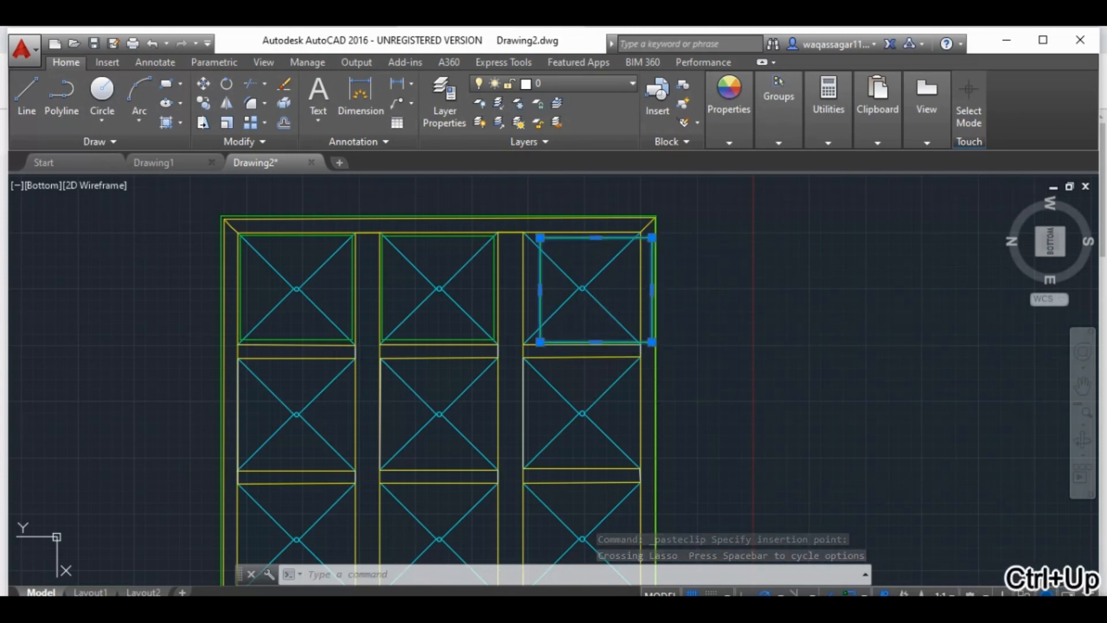
{"action": "key", "text": "ctrl+Left"}
{"action": "key", "text": "ctrl+Left"}
{"action": "key", "text": "ctrl+Left"}
{"action": "key", "text": "ctrl+Left"}
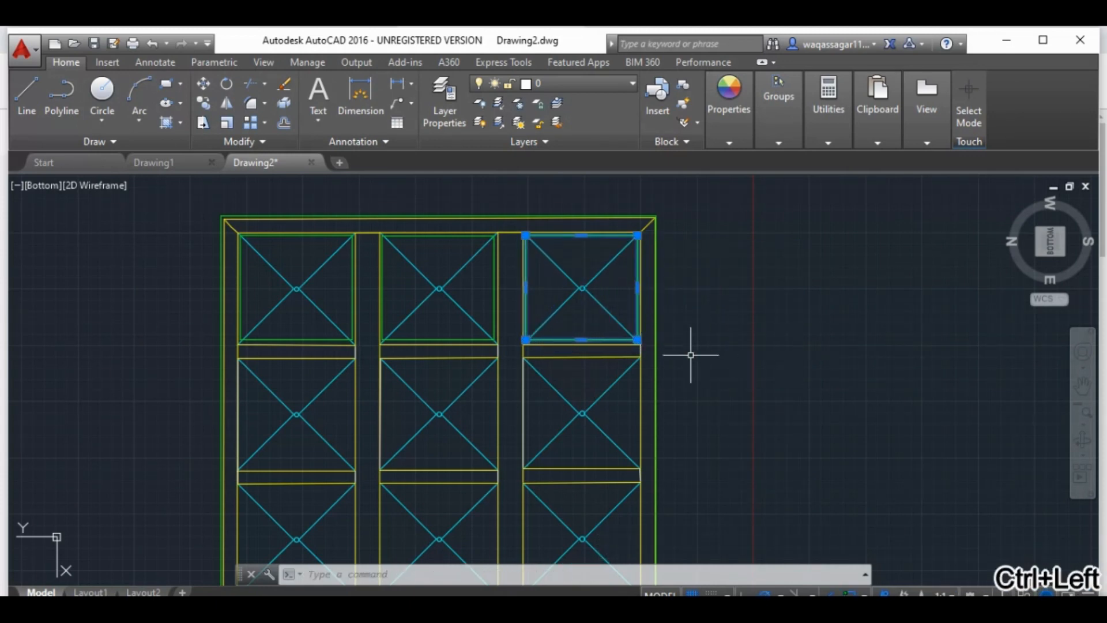
{"action": "left_click", "coordinate": [690, 354]}
{"action": "left_click", "coordinate": [732, 312]}
{"action": "key", "text": "Escape"}
Step: Paste another copy of the green square beside the window's right side
{"action": "key", "text": "ctrl+v"}
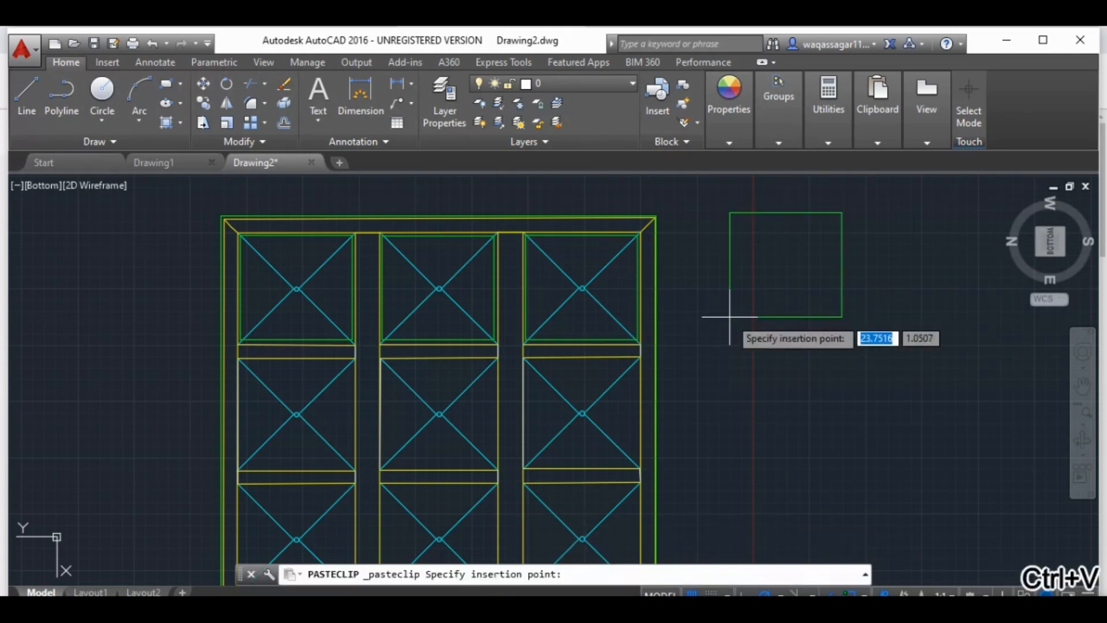